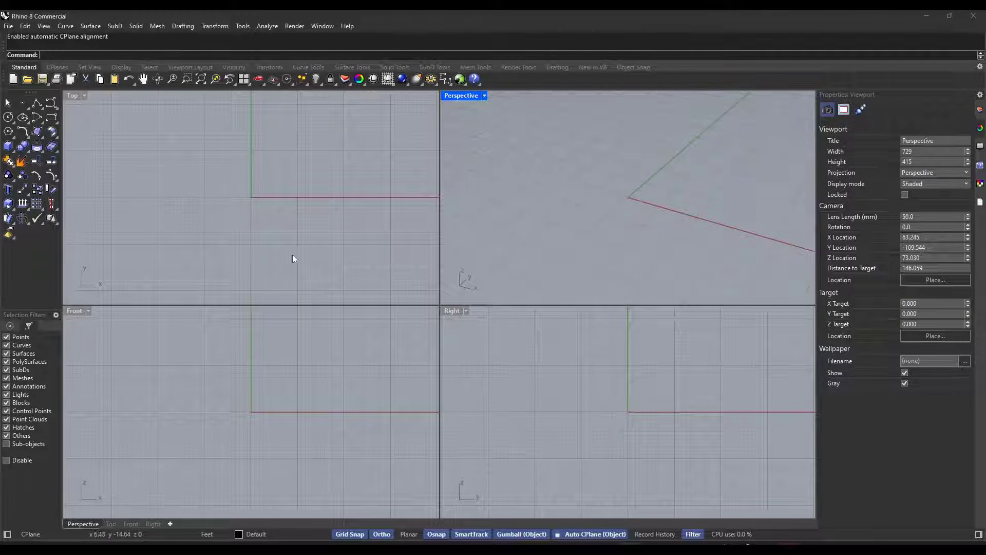
Draw a rectangle 30' by 20' in the Perspective view with its first corner at the origin
scroll(524, 234, down, 3)
scroll(596, 211, up, 3)
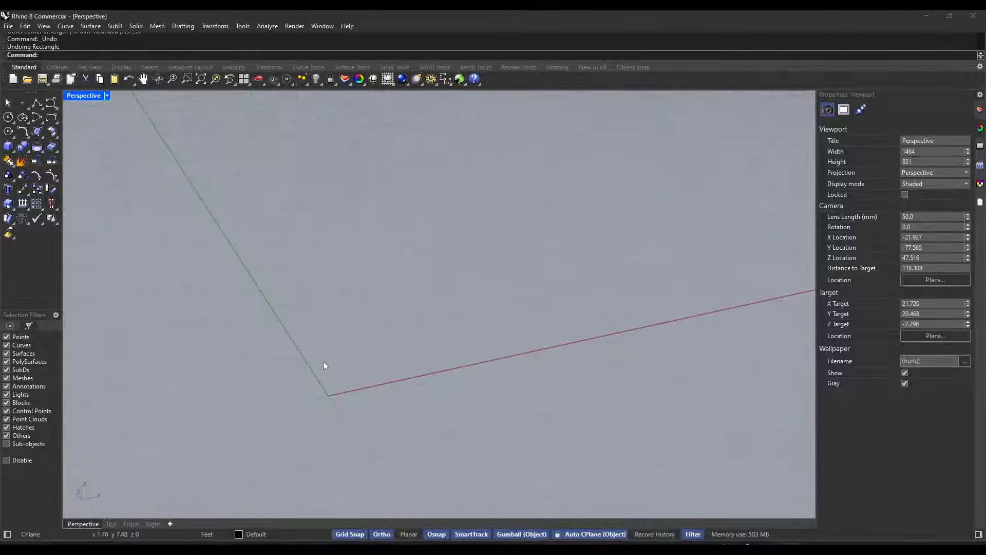
text(Rectangle)
key(Return)
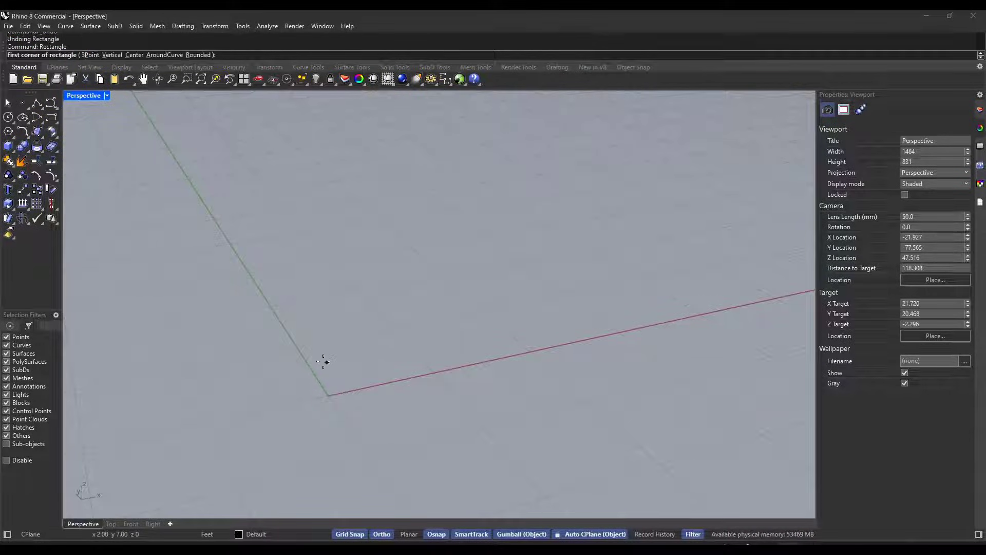
click(330, 395)
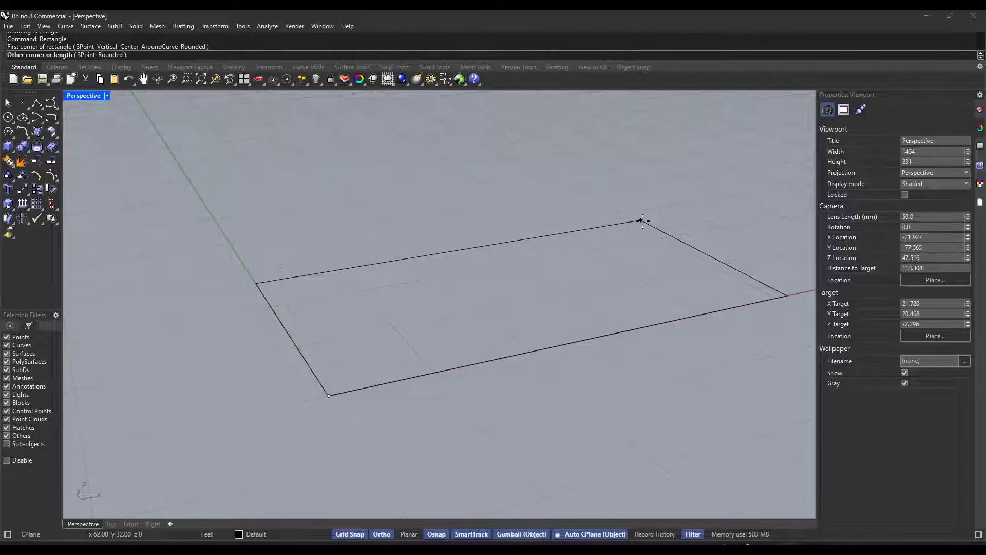
text(30',20')
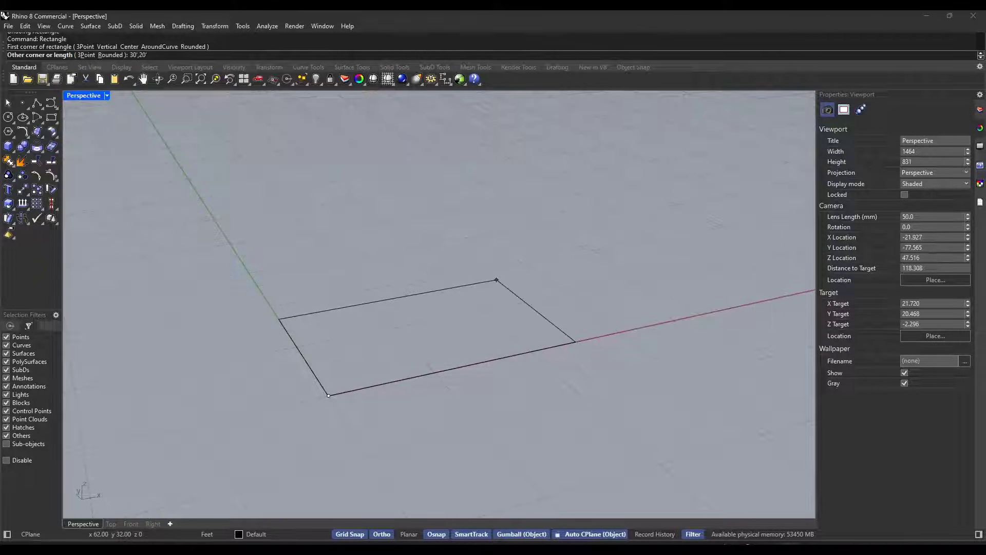
key(Return)
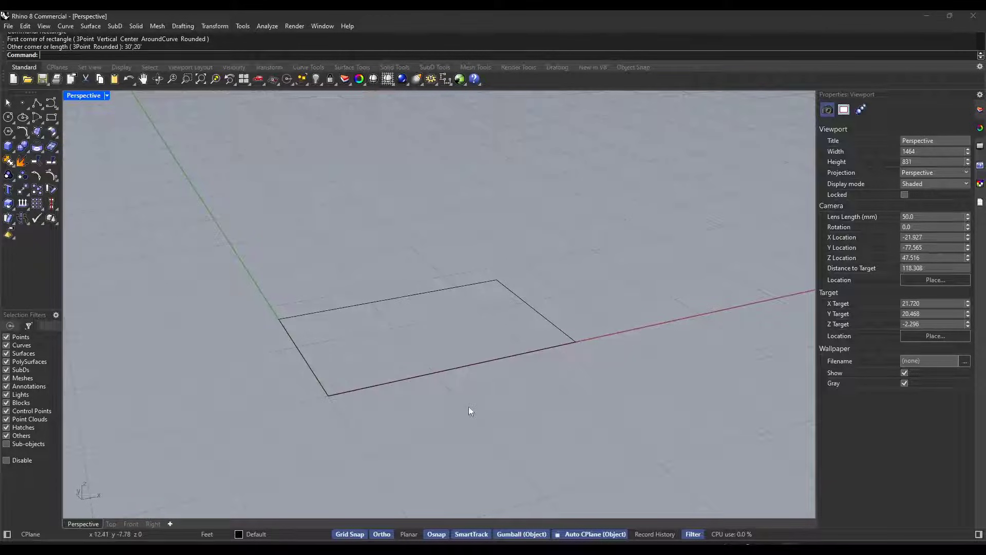
right_drag(469, 406, 476, 394)
scroll(343, 346, up, 5)
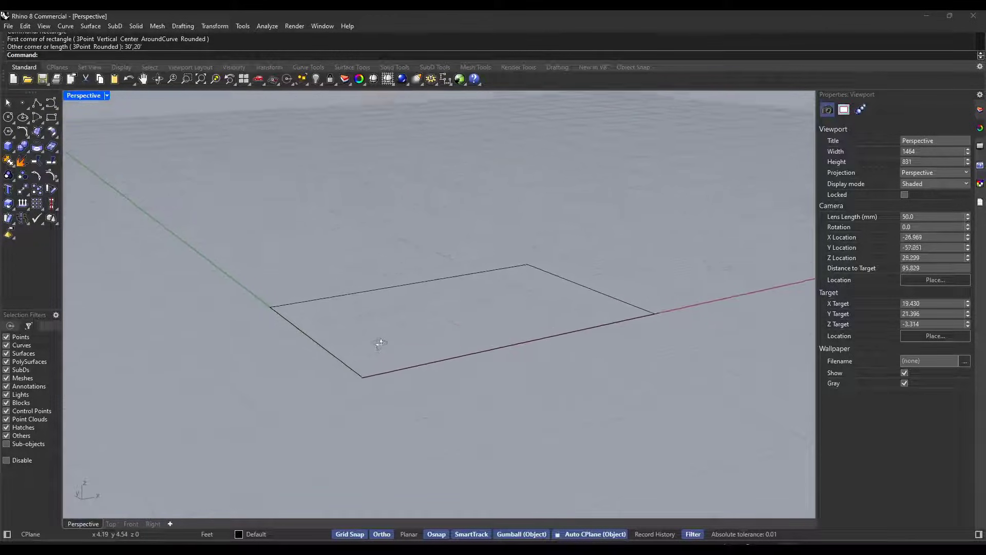
scroll(450, 385, up, 2)
shift+right_drag(456, 397, 453, 351)
scroll(451, 357, down, 2)
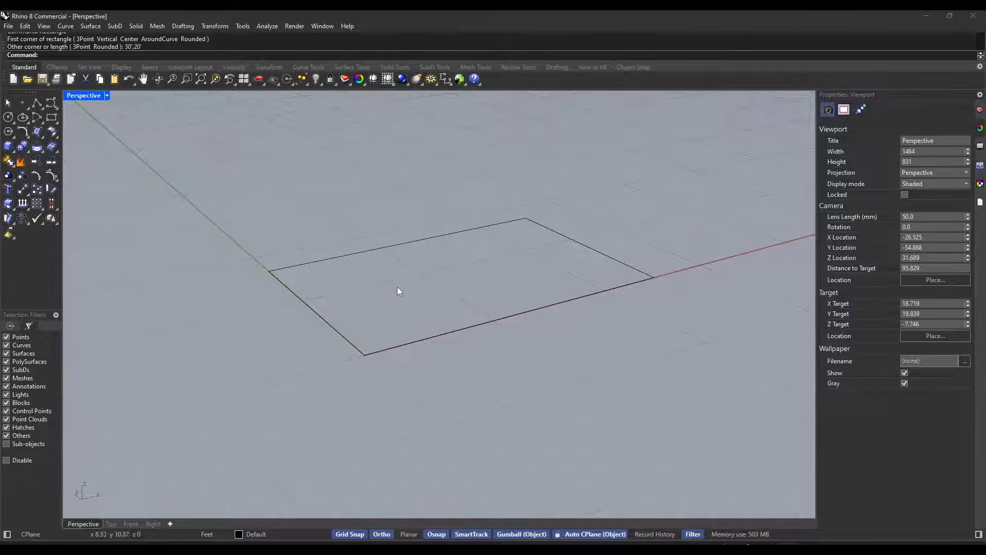
scroll(397, 286, down, 2)
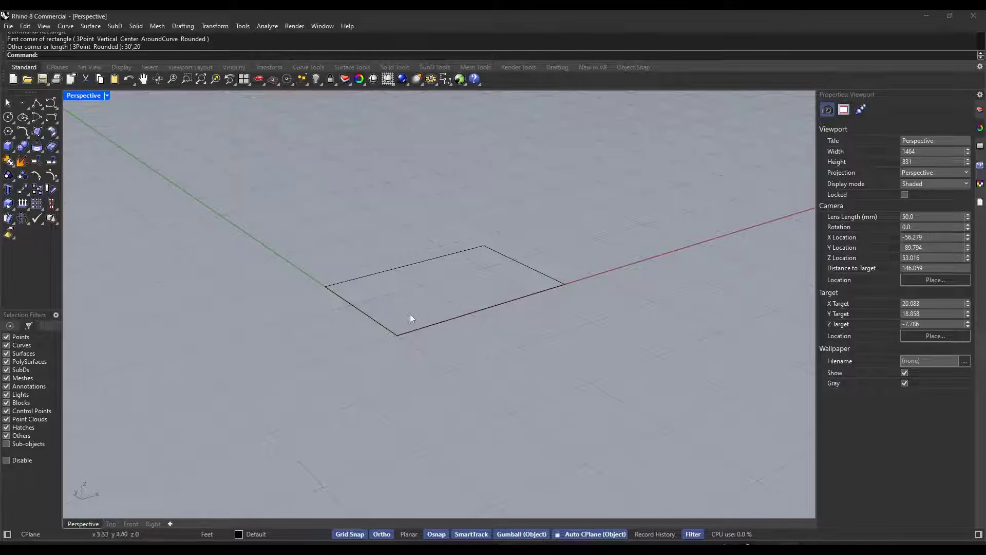
scroll(424, 318, up, 1)
scroll(570, 269, up, 1)
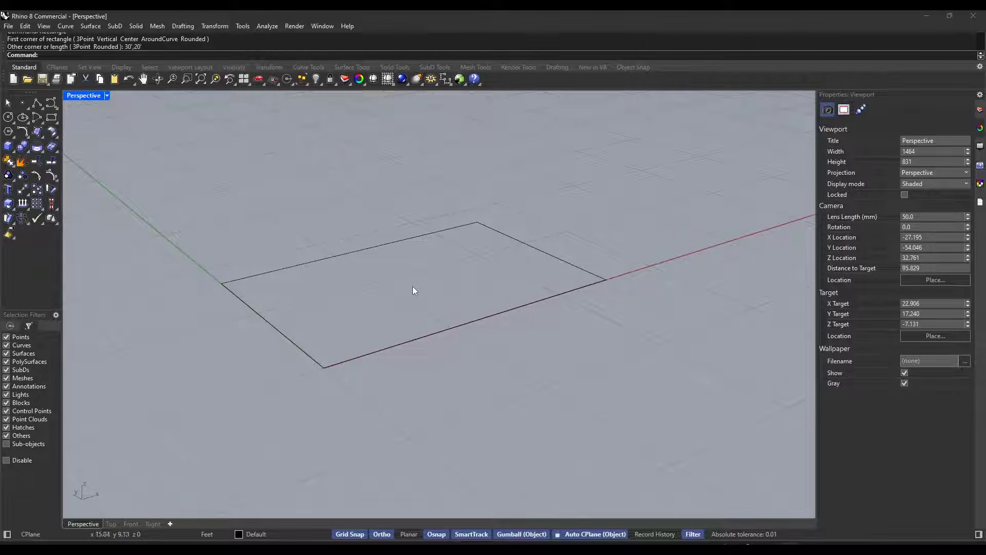
Offset the rectangle inward by 6" with sharp corners
click(266, 319)
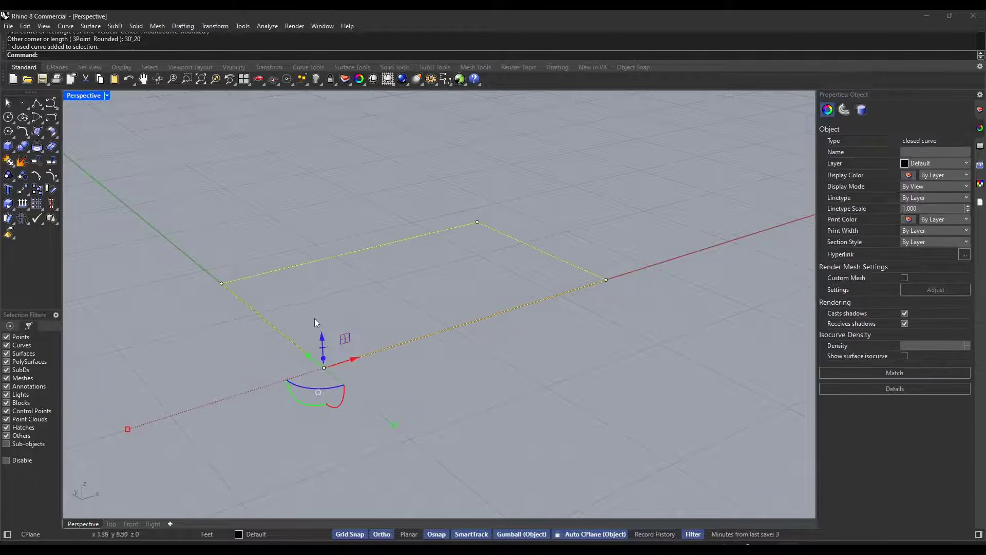
right_drag(315, 318, 442, 313)
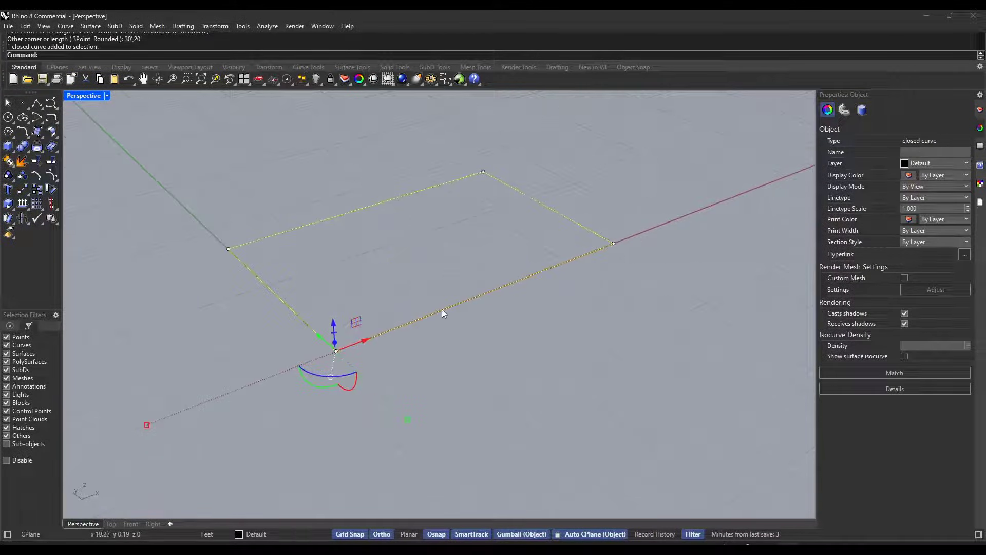
text(Offset)
key(Return)
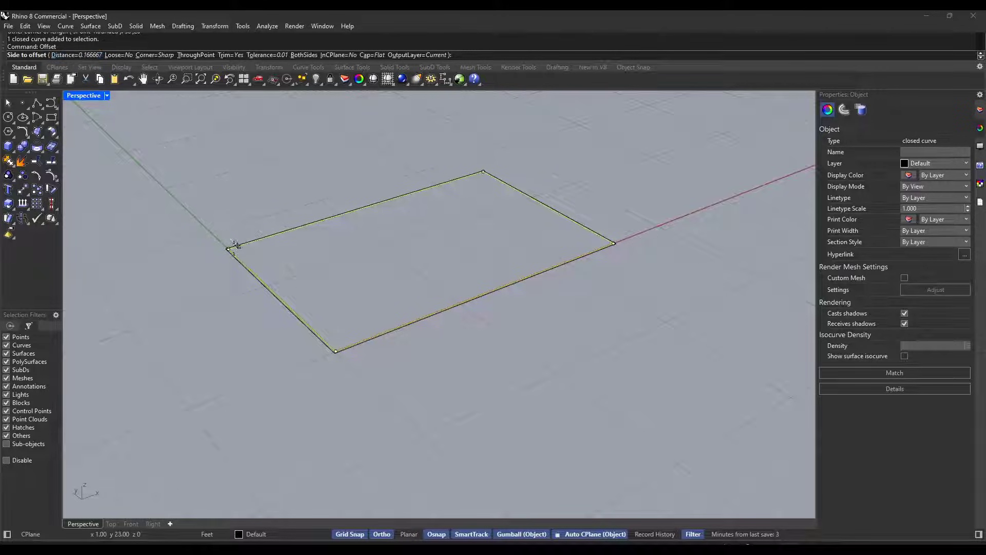
scroll(257, 258, up, 4)
scroll(257, 258, down, 6)
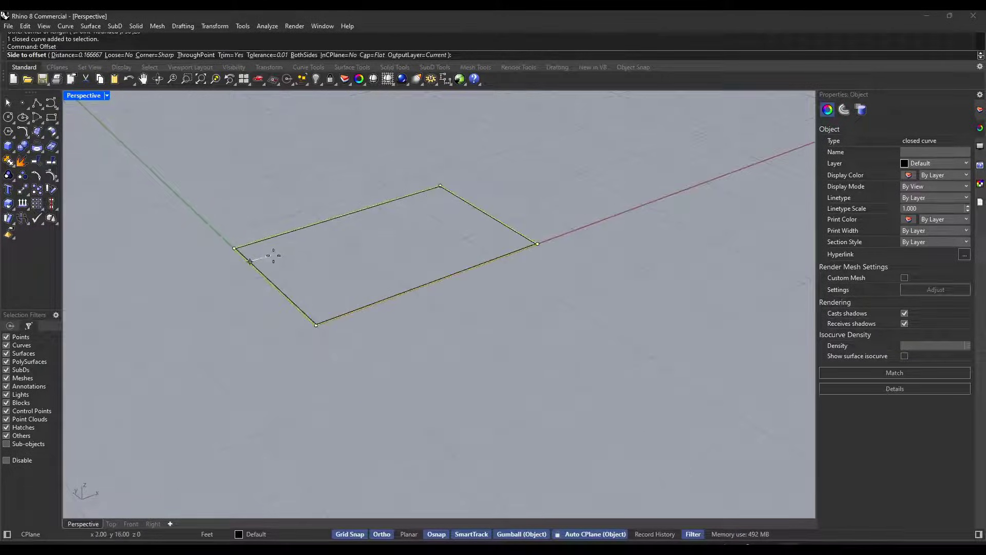
scroll(267, 261, up, 3)
scroll(274, 263, up, 1)
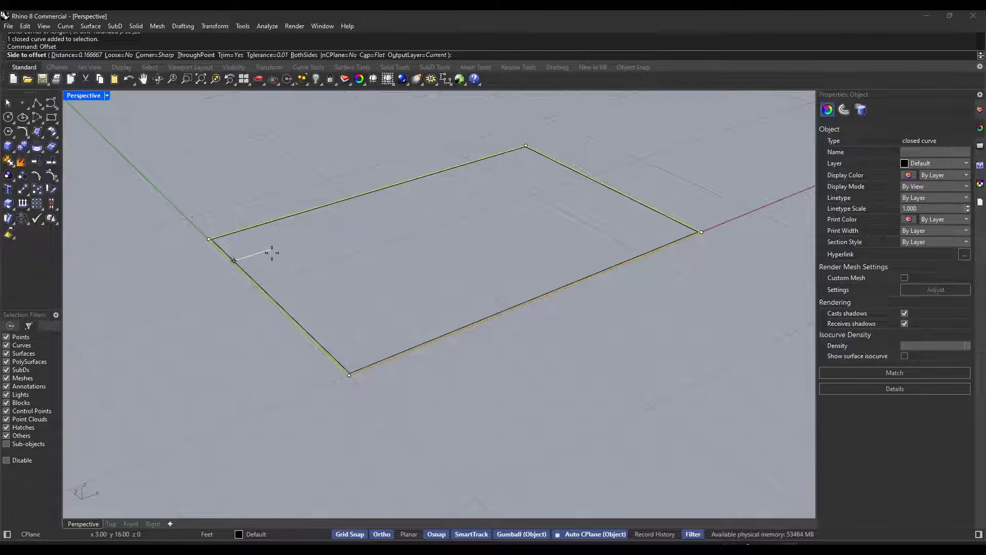
key(Return)
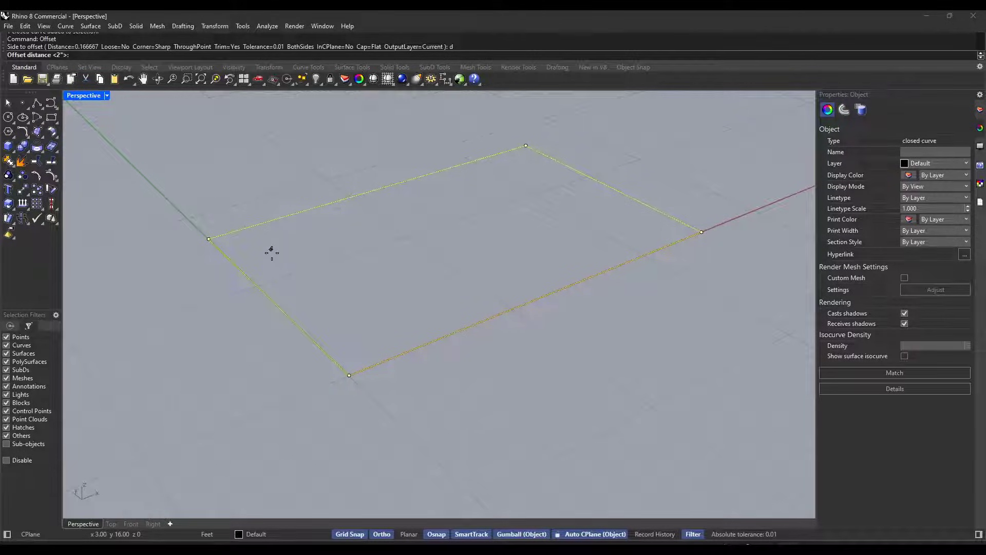
key(Return)
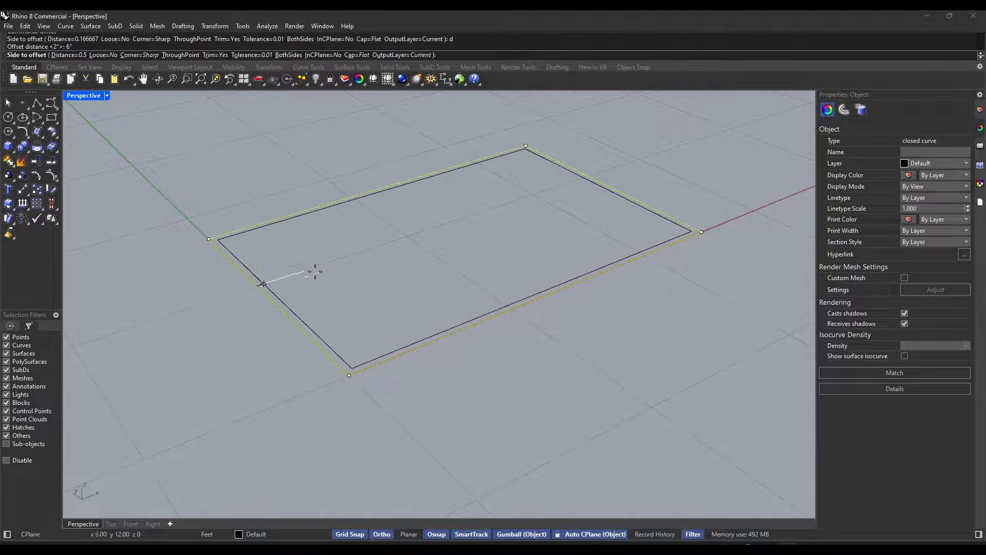
click(297, 273)
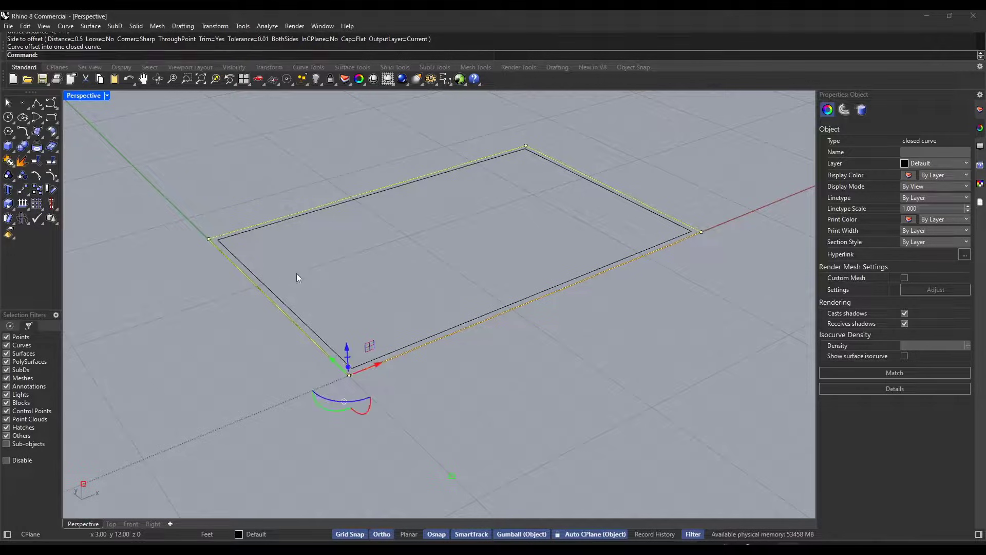
Select both the outer rectangle and its inner offset curve
shift+click(656, 245)
click(678, 269)
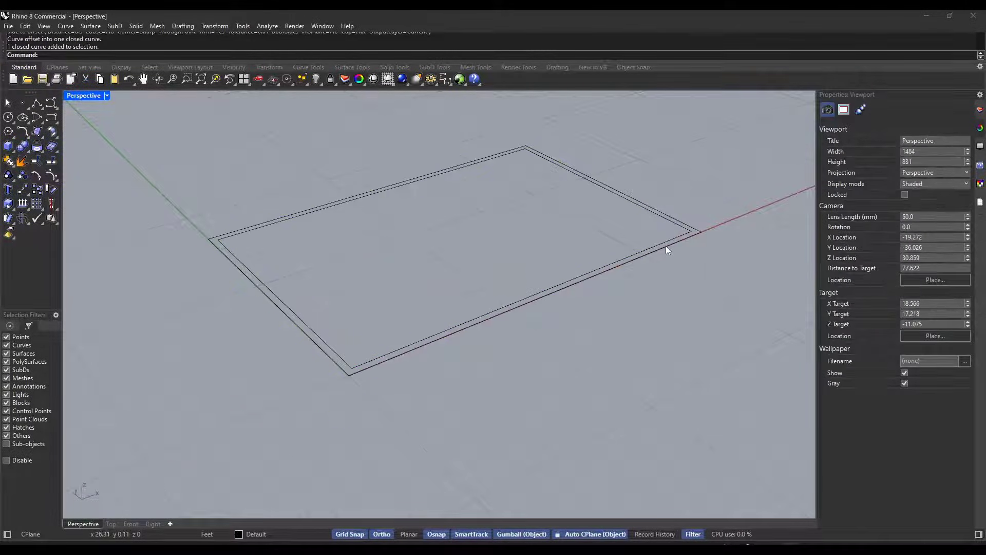
click(667, 245)
shift+click(662, 245)
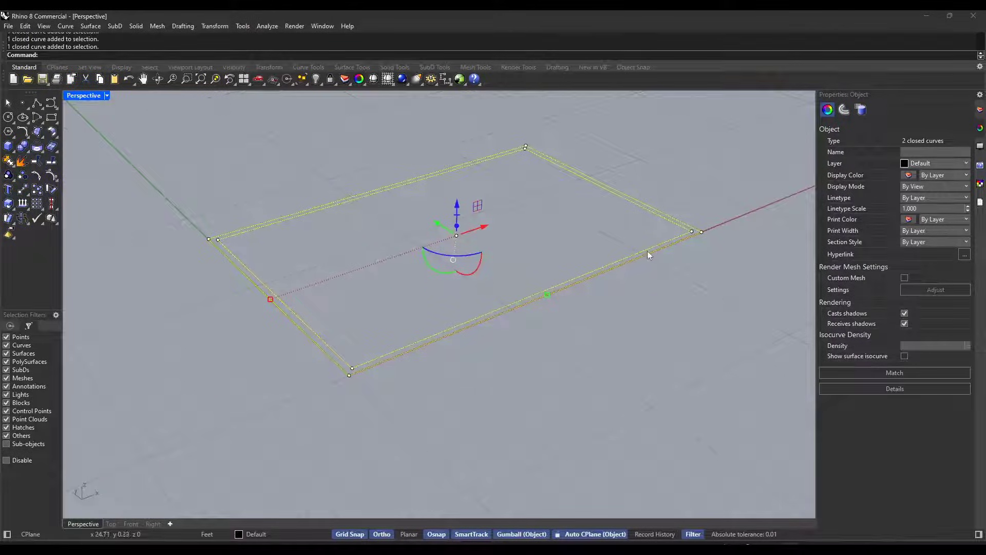
scroll(364, 257, down, 5)
scroll(524, 163, up, 3)
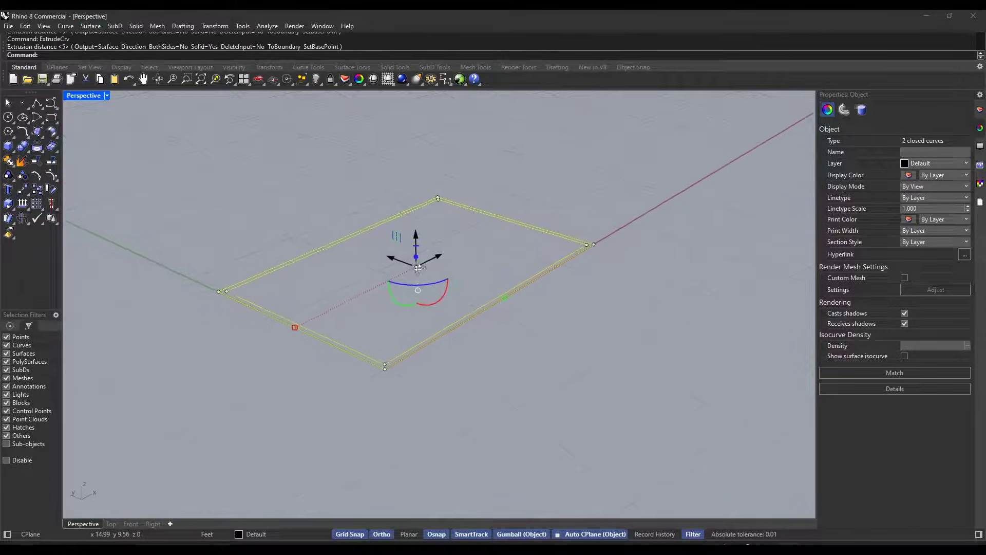
right_drag(390, 262, 349, 267)
scroll(401, 264, down, 4)
scroll(402, 238, up, 4)
drag(156, 182, 592, 382)
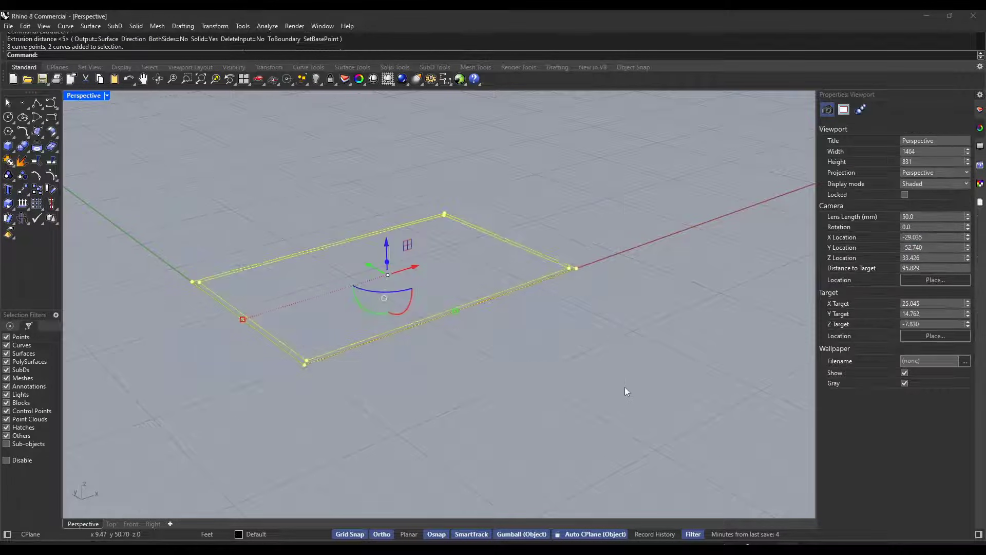
text(Ex)
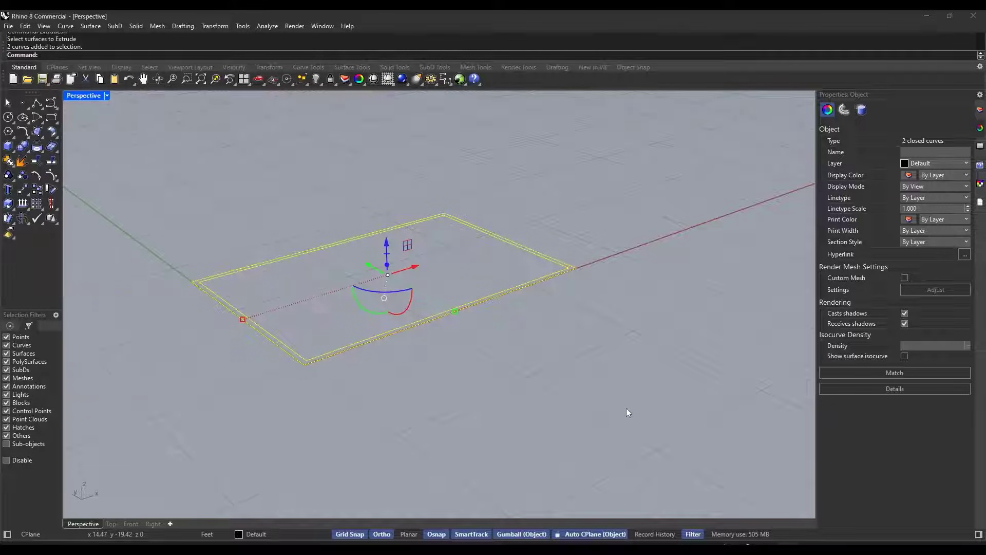
Try extruding both rectangles with ExtrudeCrv about 6' high with the Solid option set to No, and undo it
text(Ext)
key(Return)
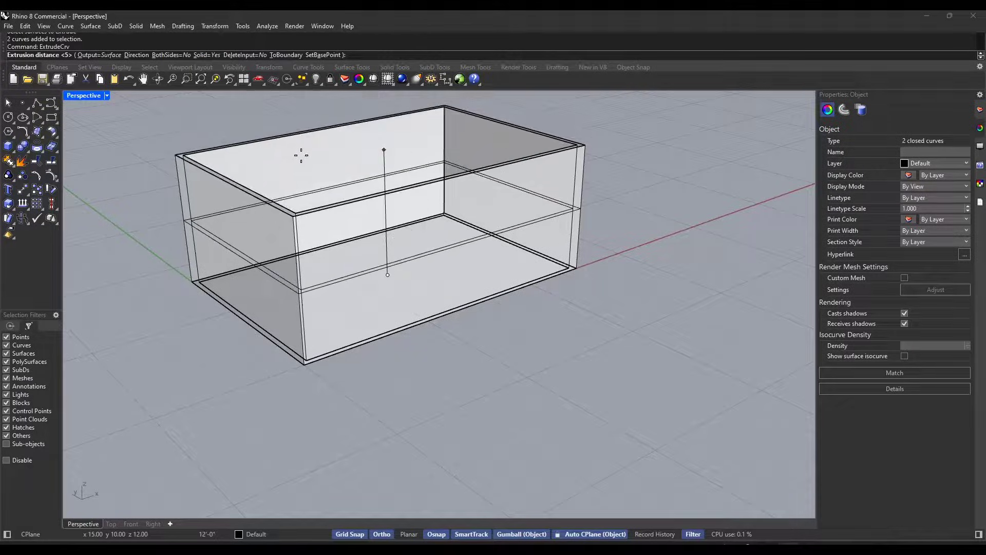
click(208, 55)
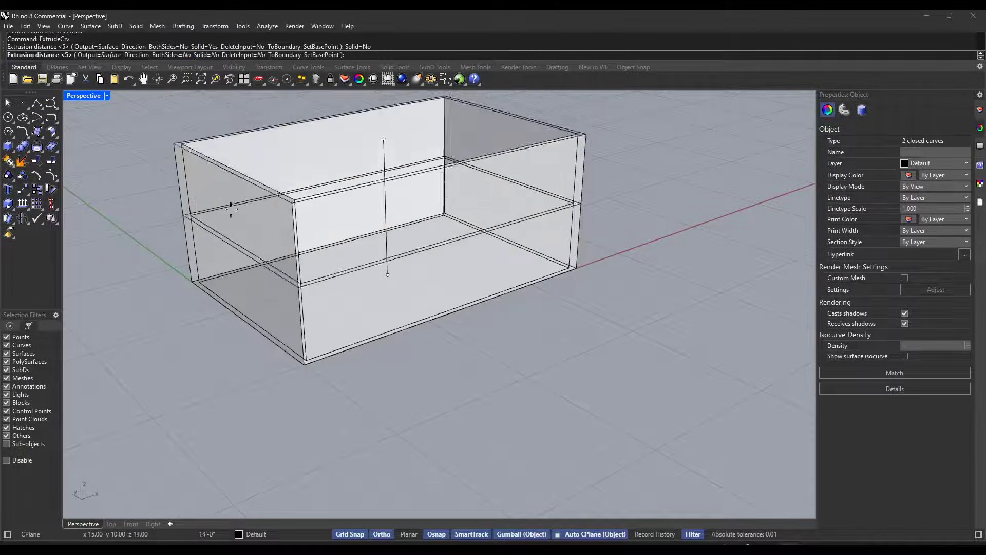
click(266, 216)
scroll(298, 390, up, 3)
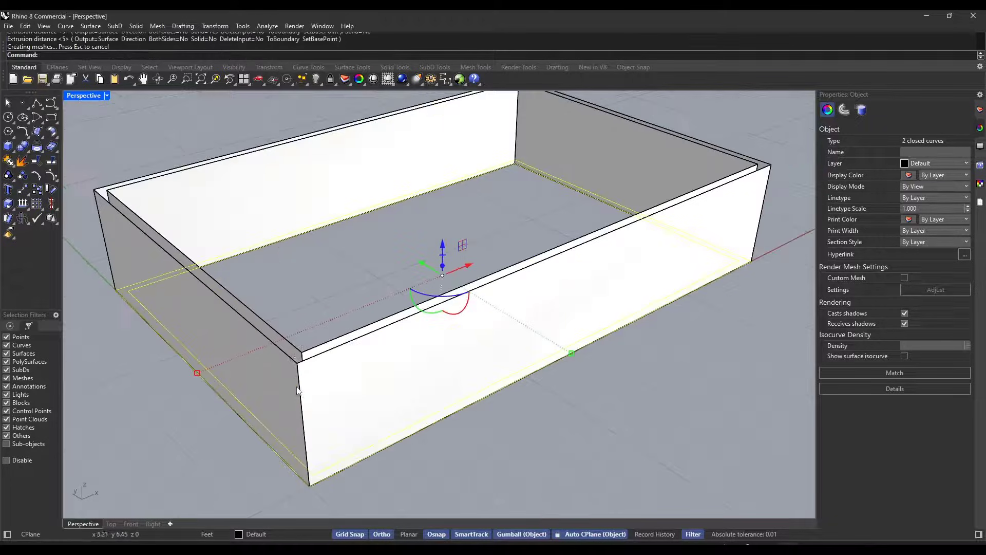
scroll(324, 333, down, 4)
key(ctrl+z)
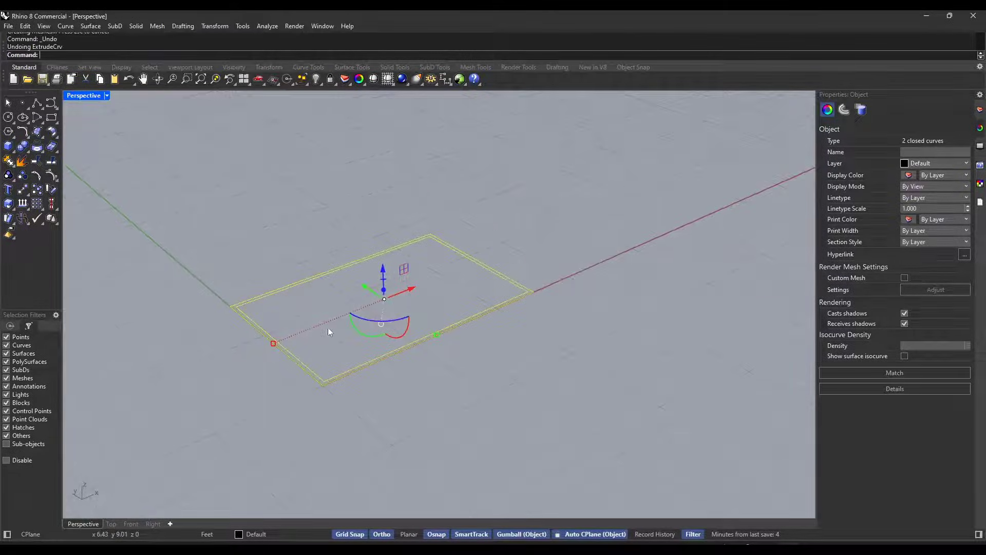
Extrude both rectangles 9' upward with ExtrudeCrv and Solid set to Yes to form the walls, and clear the selection
text(ExtrudeCrv)
key(Return)
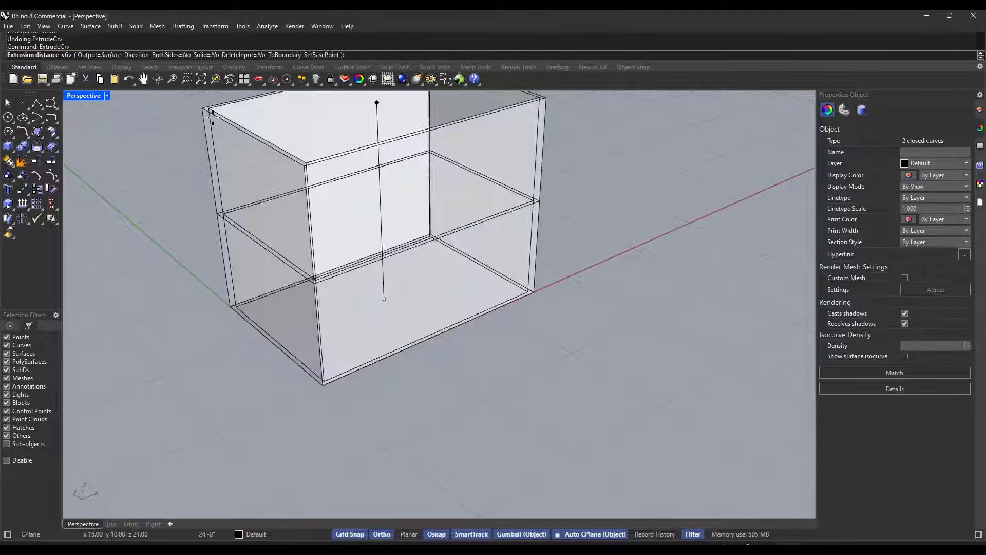
click(207, 55)
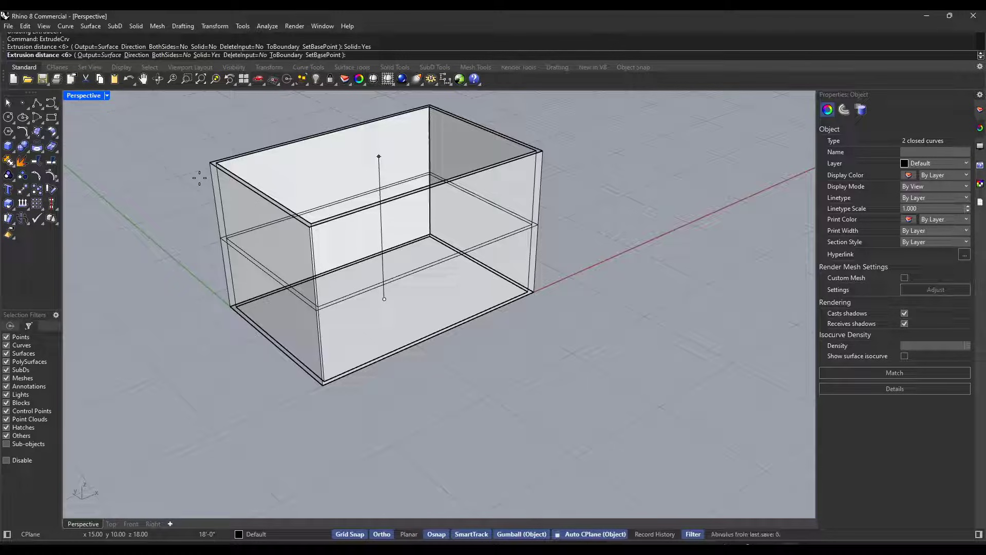
text(9')
key(Return)
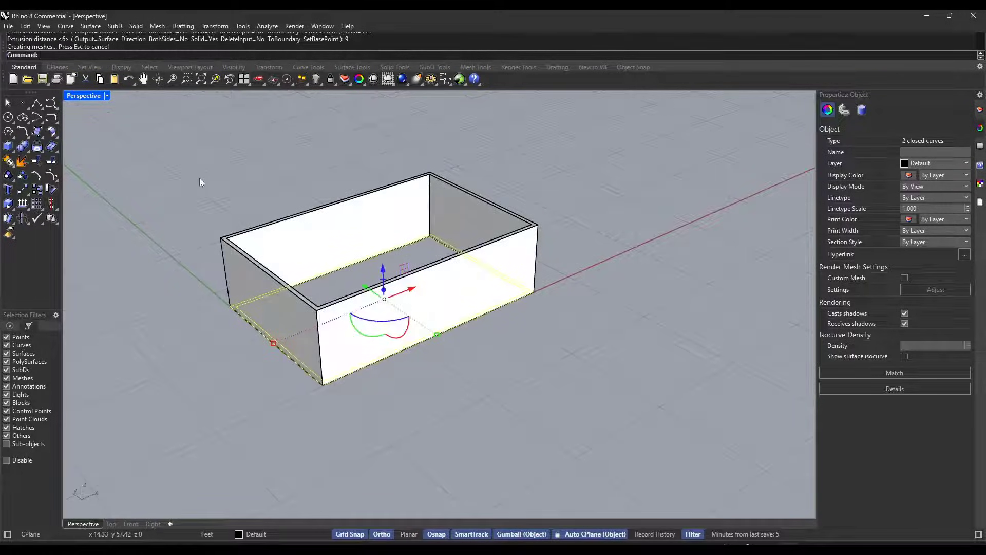
scroll(409, 307, up, 2)
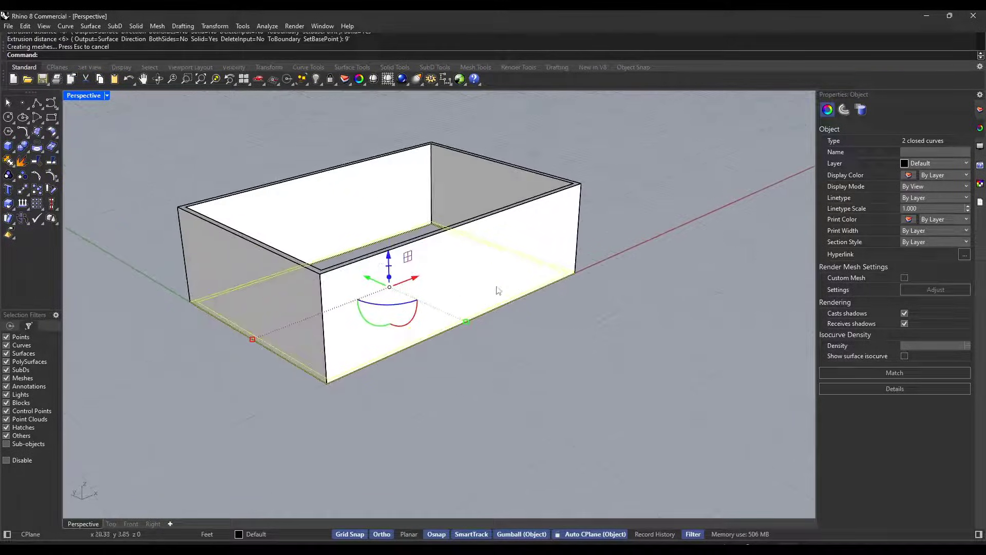
click(621, 230)
right_drag(475, 279, 441, 258)
scroll(376, 235, up, 3)
scroll(377, 238, down, 3)
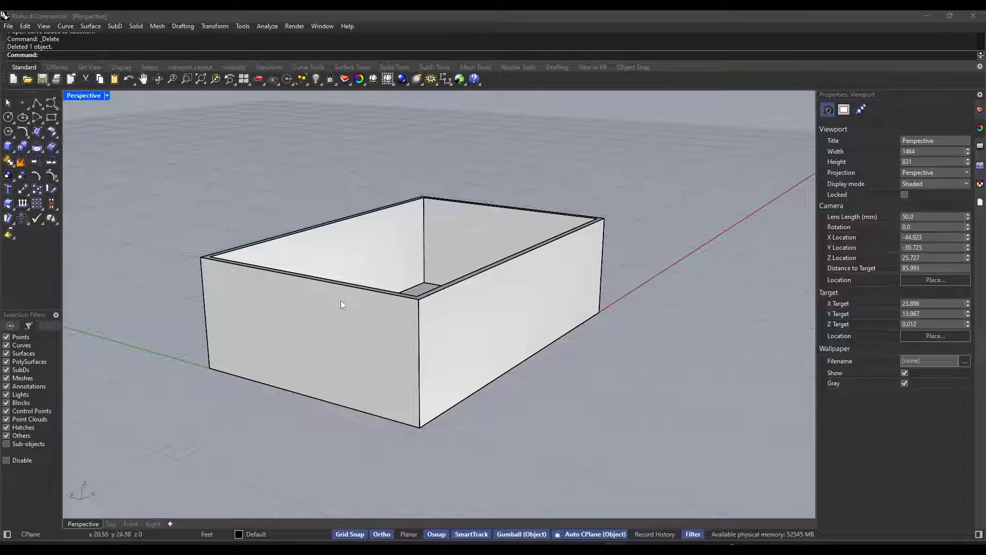
Restore the four-viewport layout and frame the walls from above in the Perspective view
double_click(87, 97)
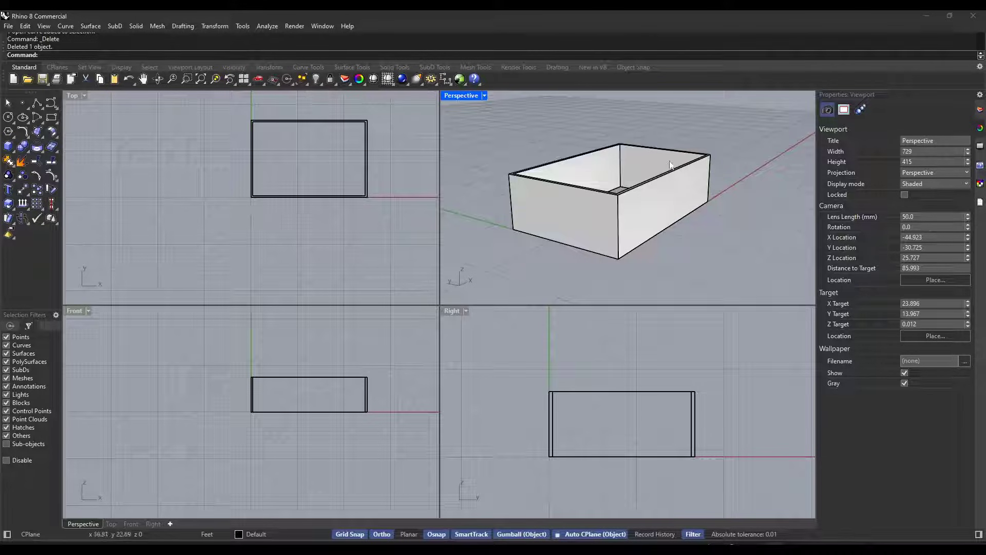
right_drag(677, 172, 661, 215)
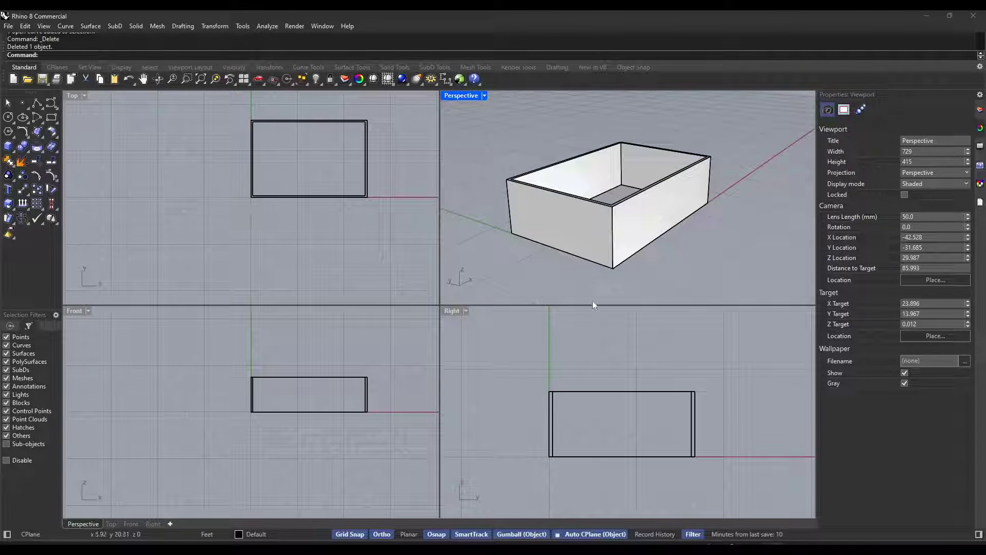
scroll(577, 209, up, 2)
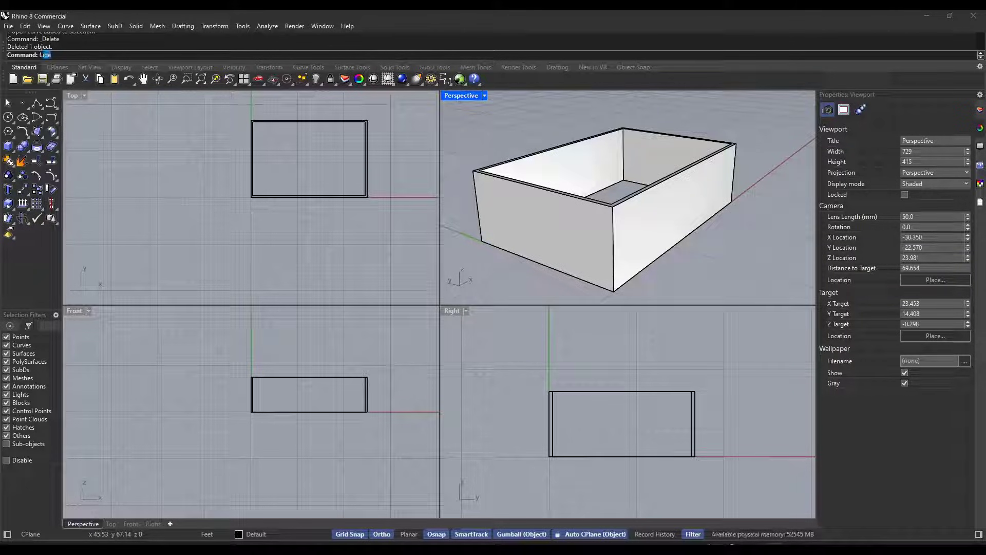
Draw a roof-slope line with Ortho off, constrained to a 14-degree angle, from the end wall's back outer top corner to above its front corner
key(Return)
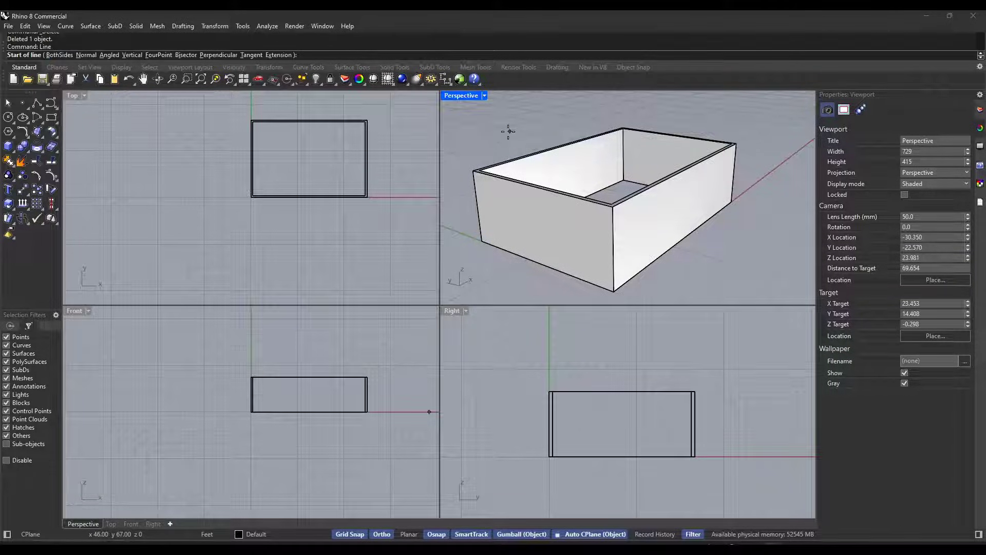
click(472, 171)
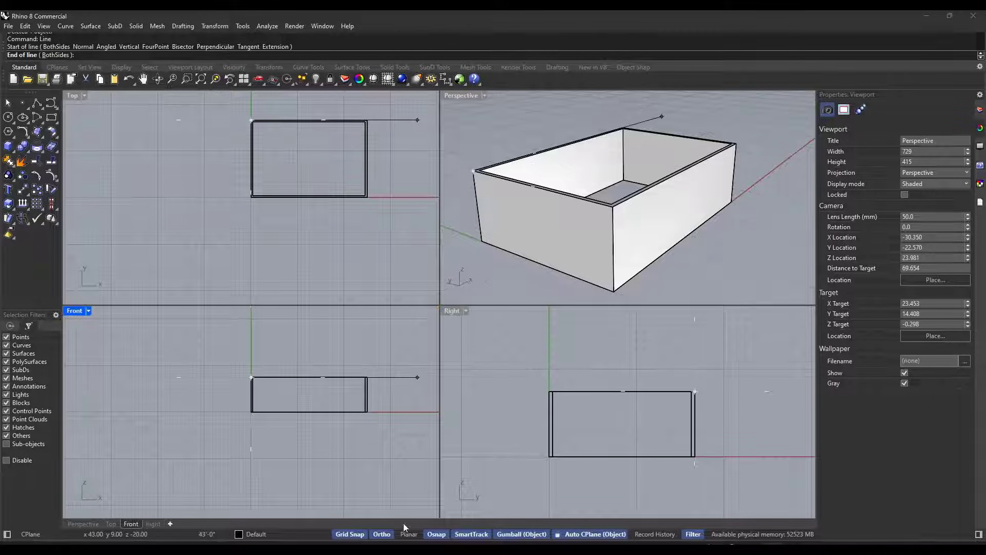
click(382, 534)
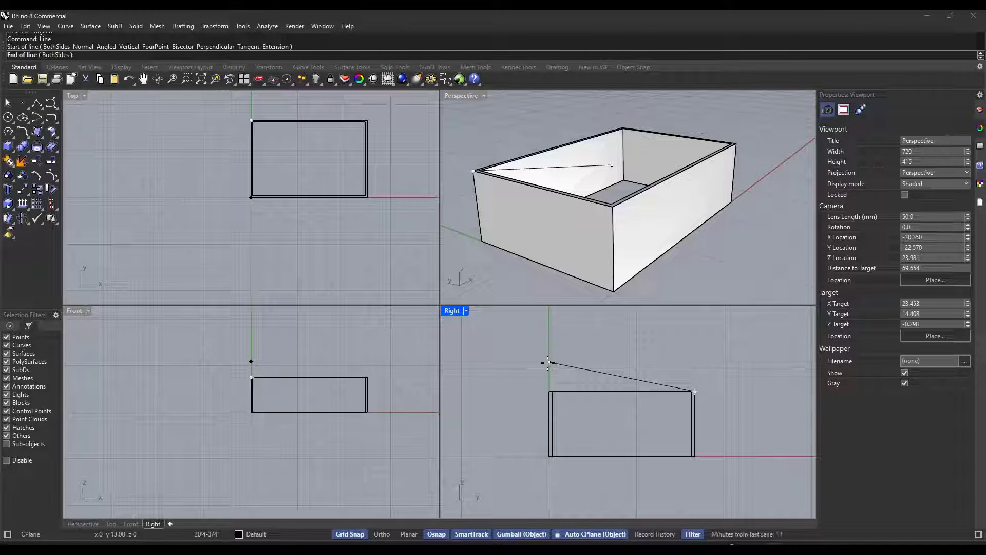
text(<14)
key(Return)
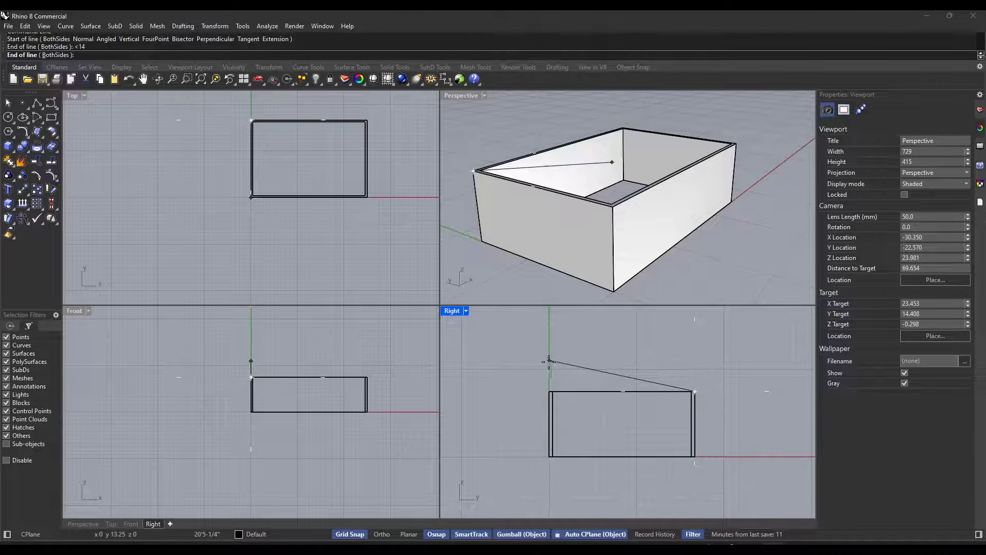
scroll(549, 361, up, 5)
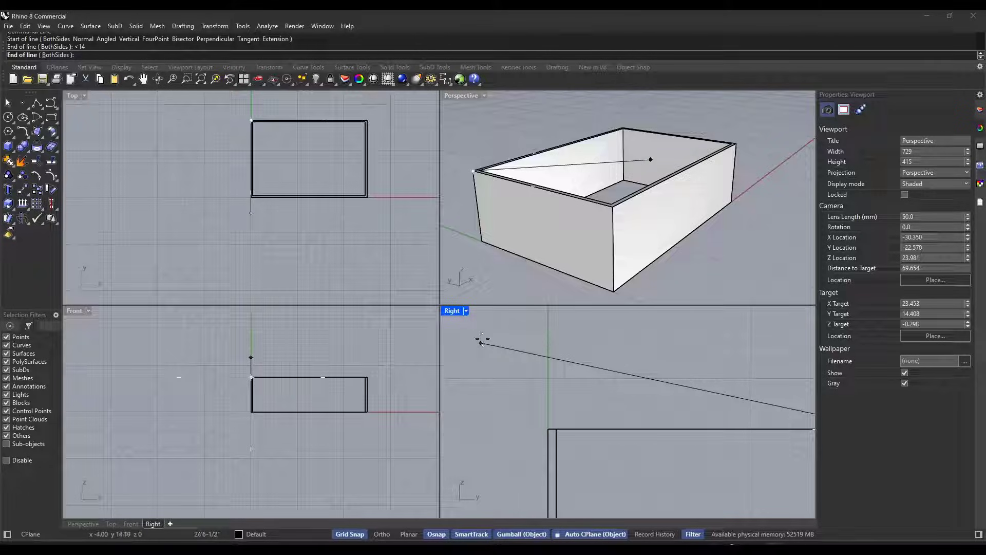
click(548, 359)
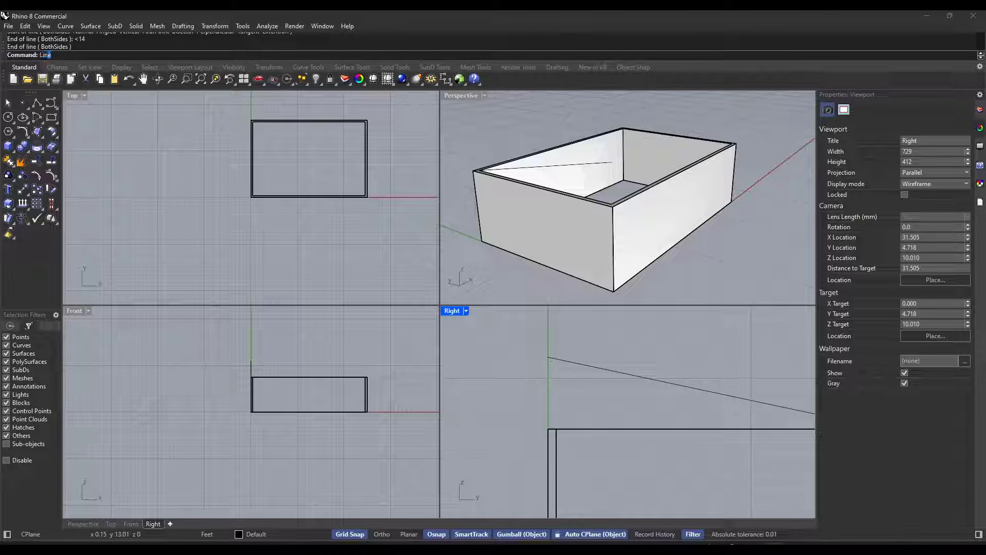
Draw a vertical line from the raised end of the slope line down to the wall's outer top corner
text(Line)
key(Return)
click(549, 359)
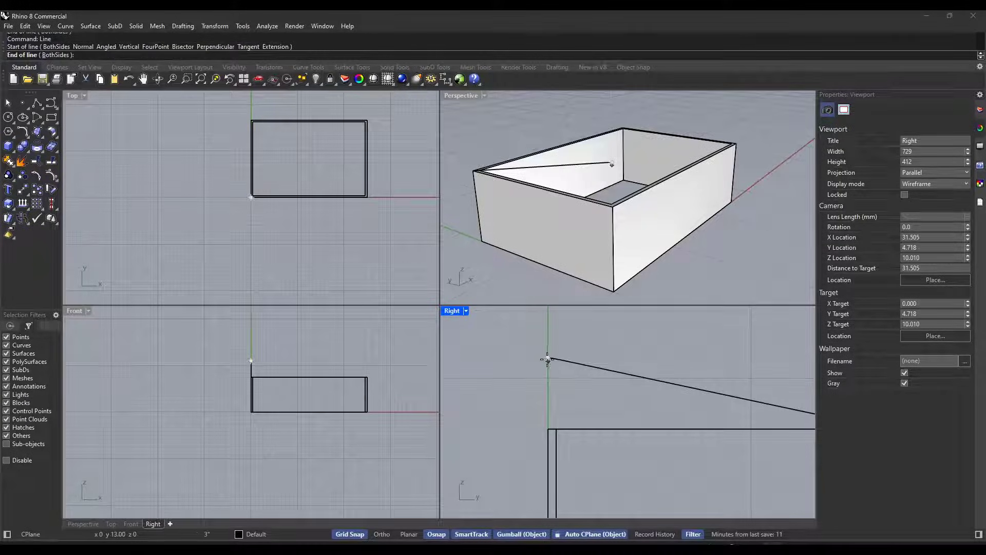
click(627, 212)
right_drag(666, 209, 615, 184)
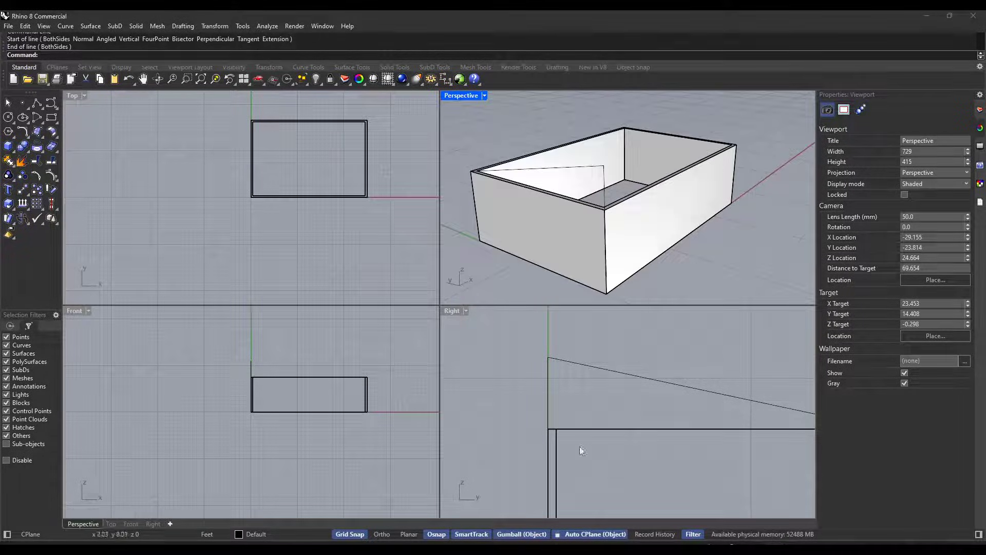
Close the gable triangle with a line along the end wall's top outer edge between its two corners
scroll(525, 398, down, 6)
scroll(576, 428, down, 4)
scroll(627, 435, up, 4)
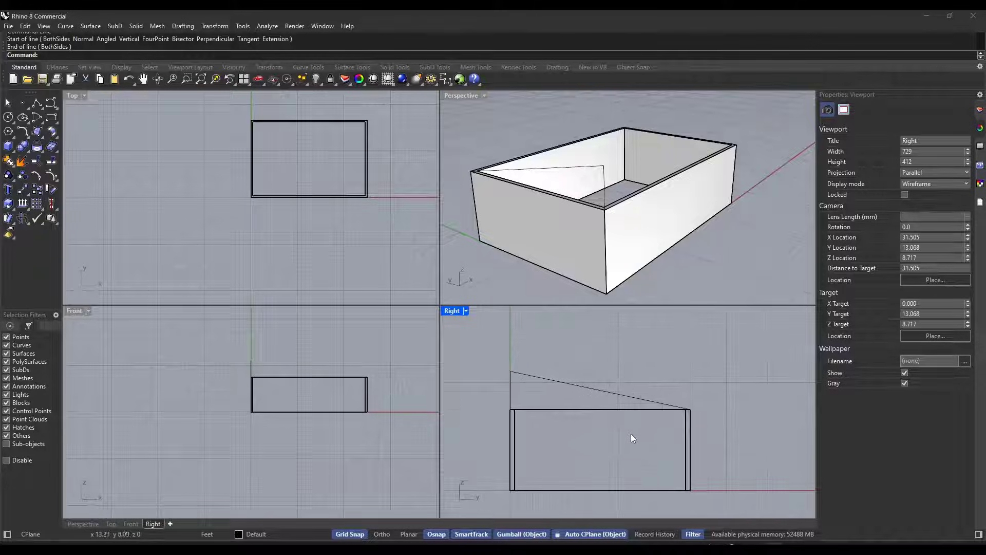
scroll(560, 381, down, 2)
scroll(535, 373, up, 4)
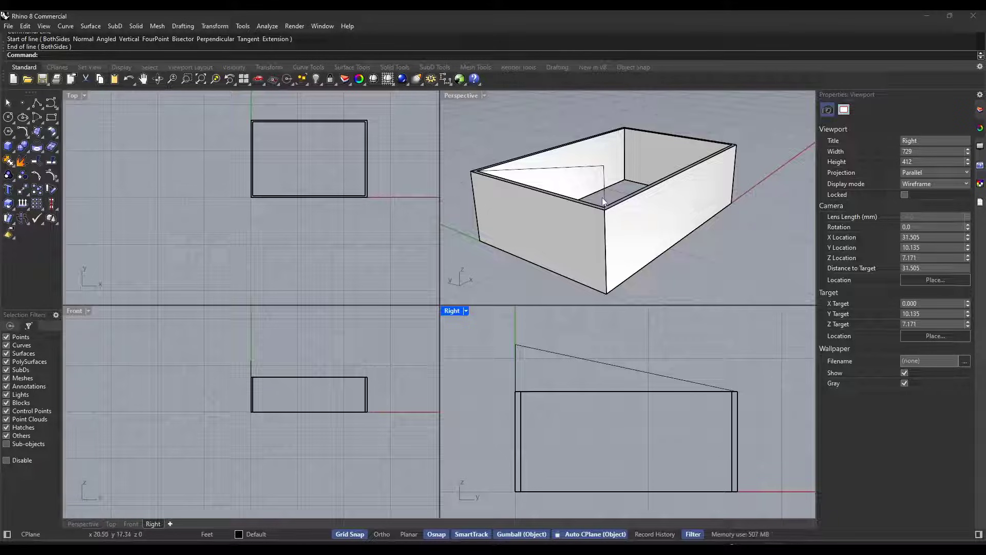
scroll(604, 202, up, 2)
scroll(606, 202, down, 2)
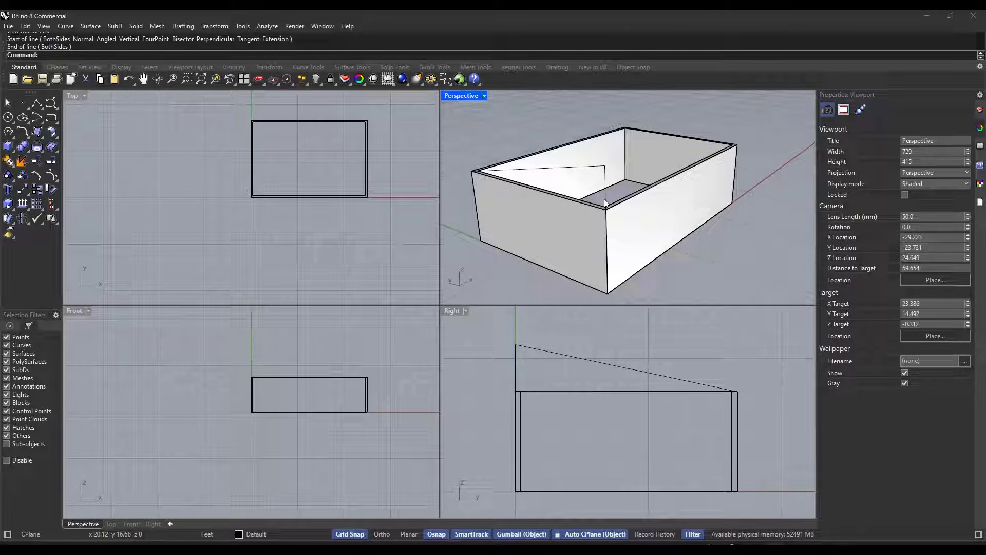
key(Return)
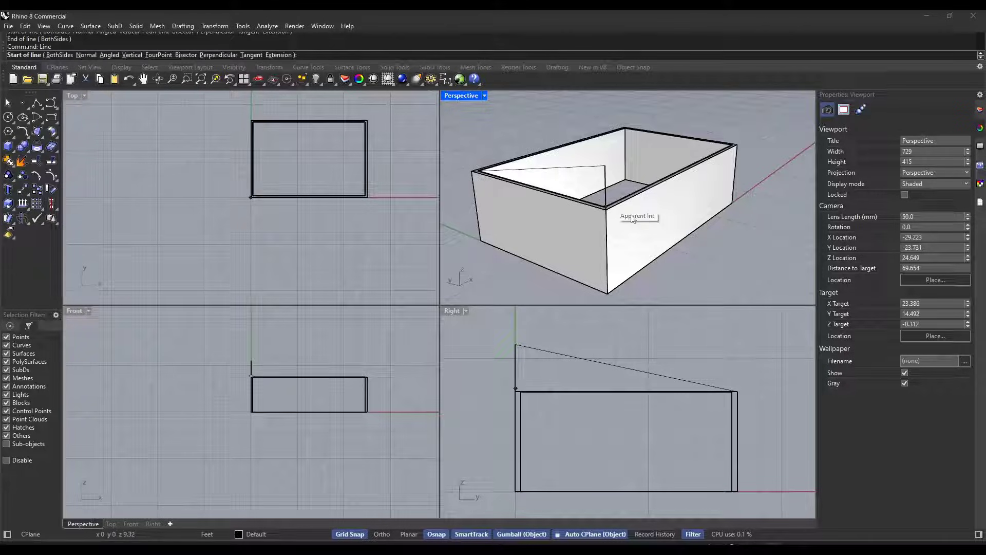
click(604, 208)
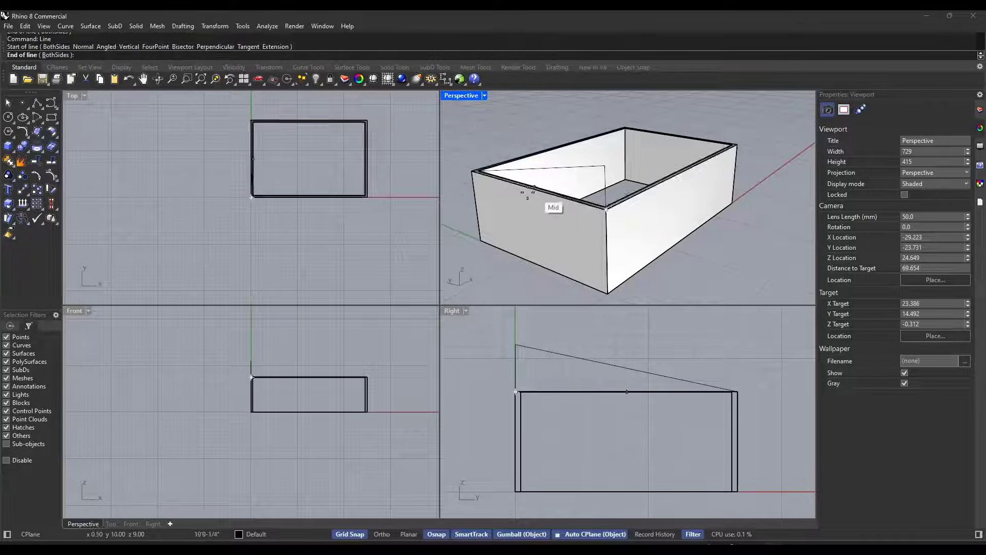
click(473, 173)
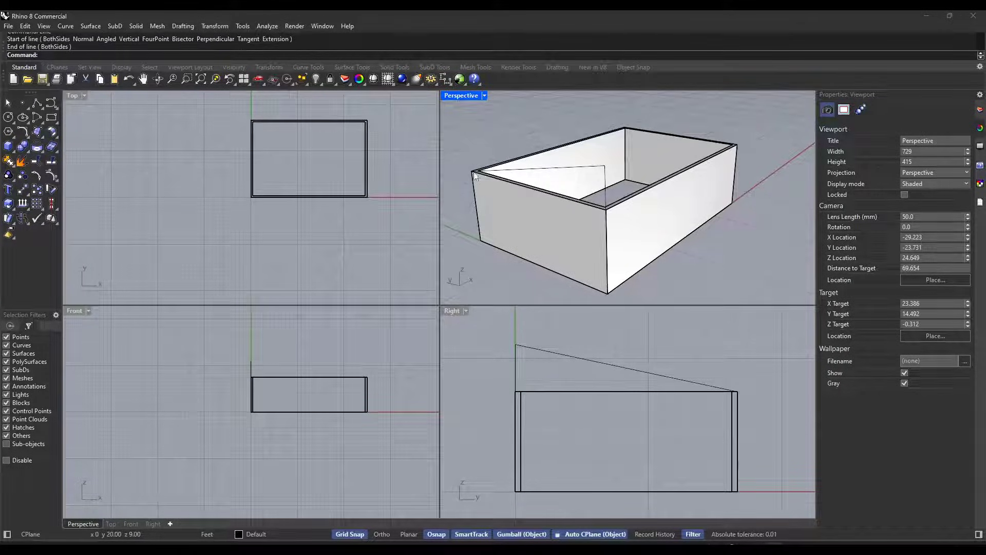
click(602, 211)
click(619, 235)
shift+click(567, 171)
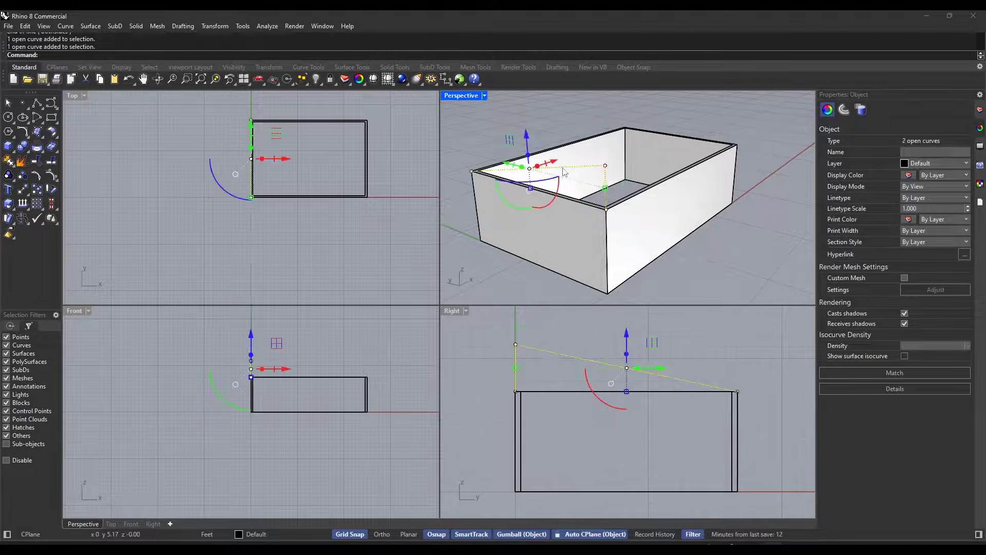
click(699, 260)
Extrude the three gable lines 6" inward with ExtrudeCrv and Solid set to Yes
click(590, 210)
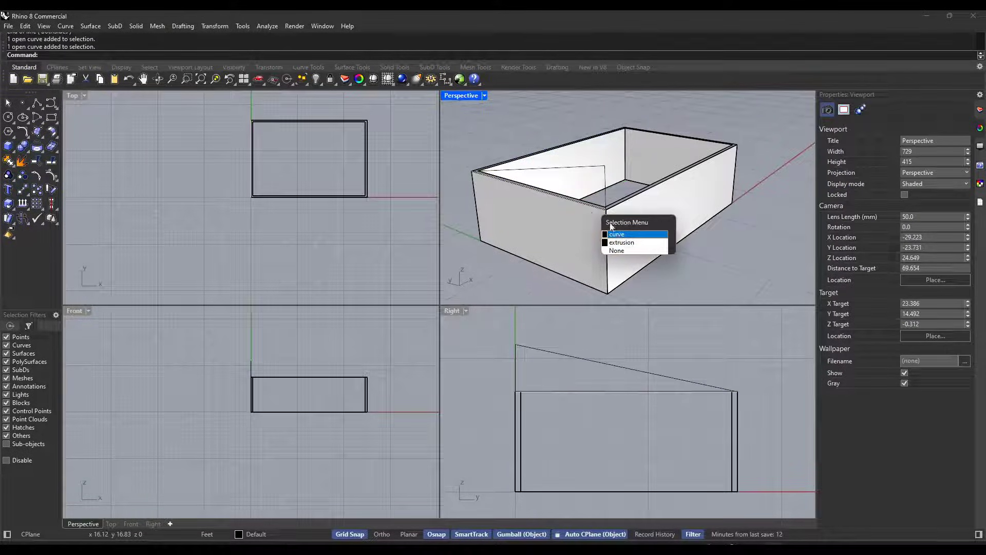
click(619, 235)
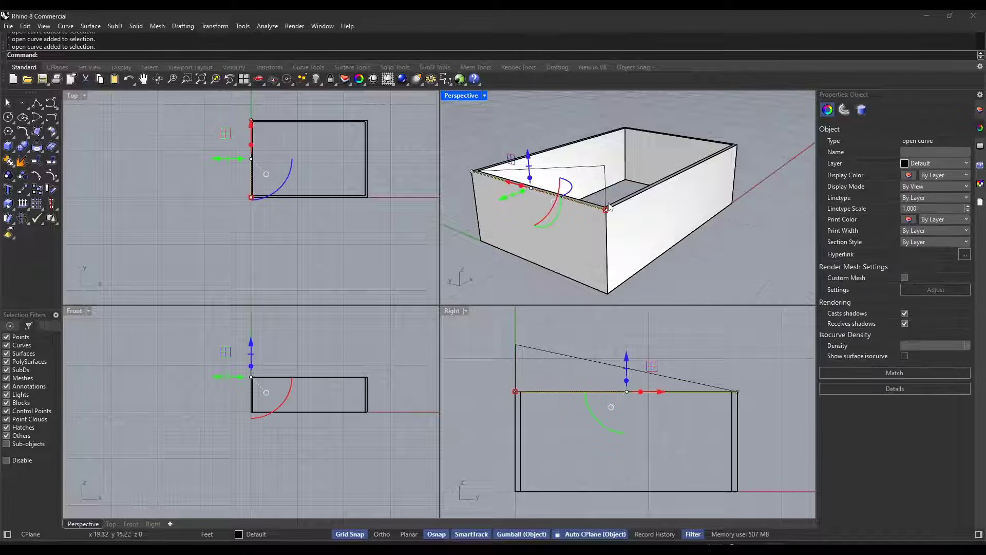
shift+click(604, 194)
shift+click(595, 168)
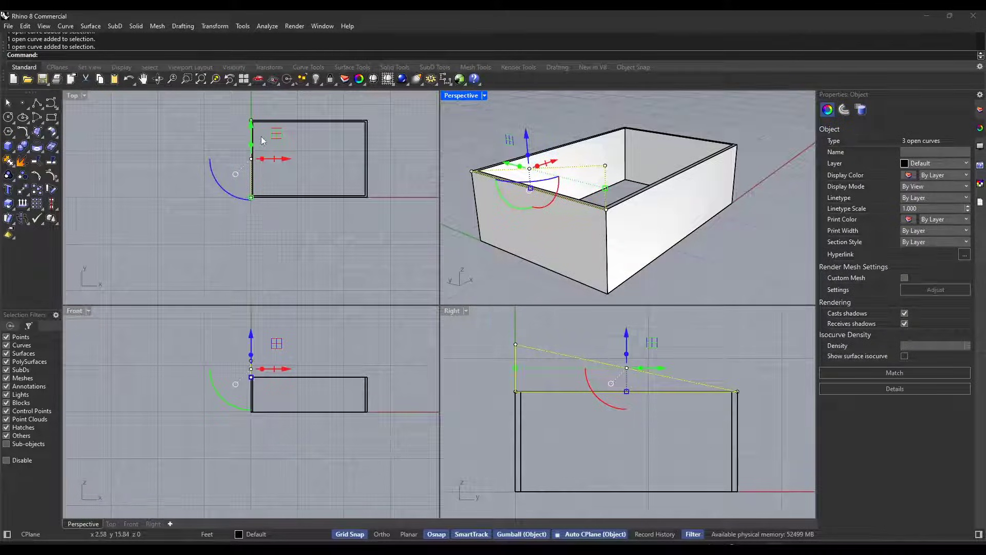
text(ExtrudeCrv)
key(Return)
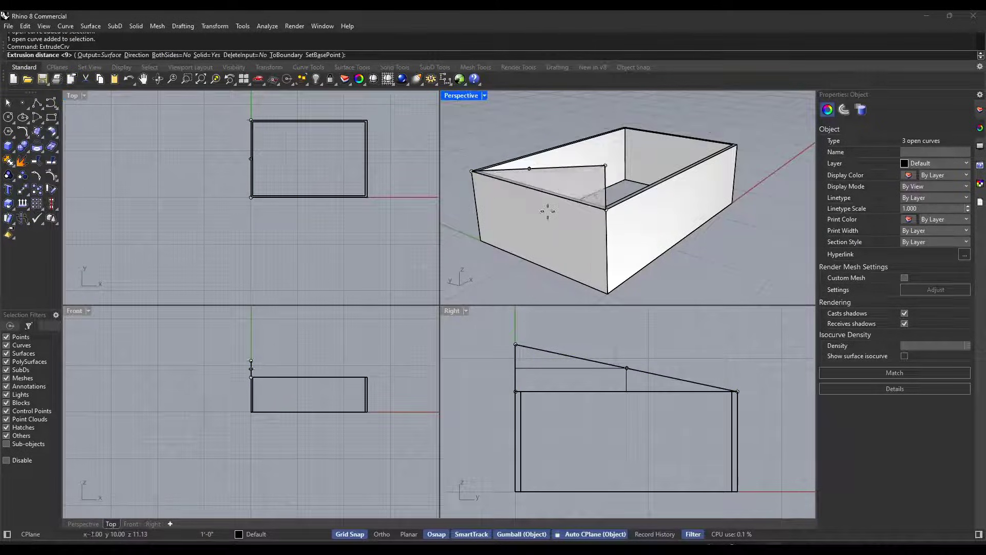
scroll(606, 210, up, 3)
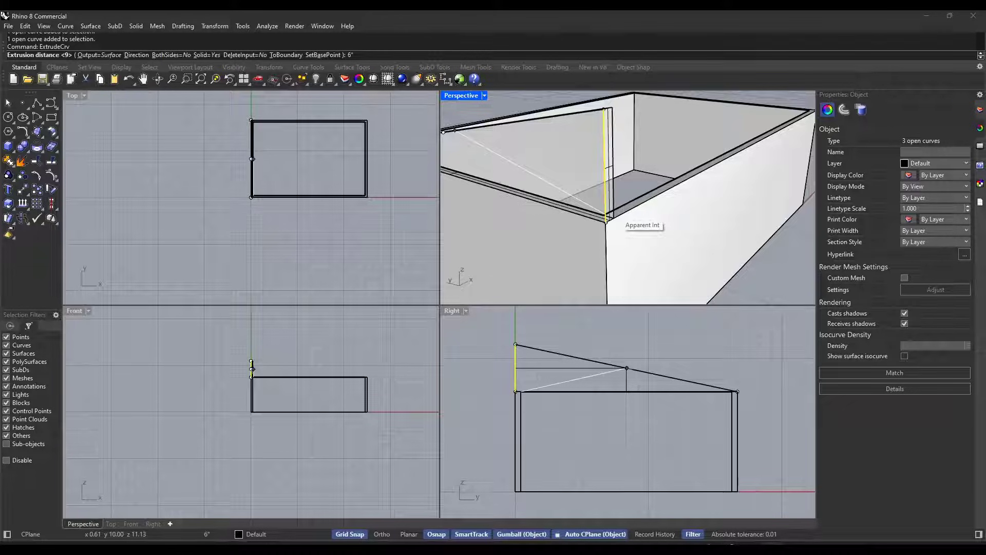
text(6)
key(Return)
scroll(647, 216, down, 3)
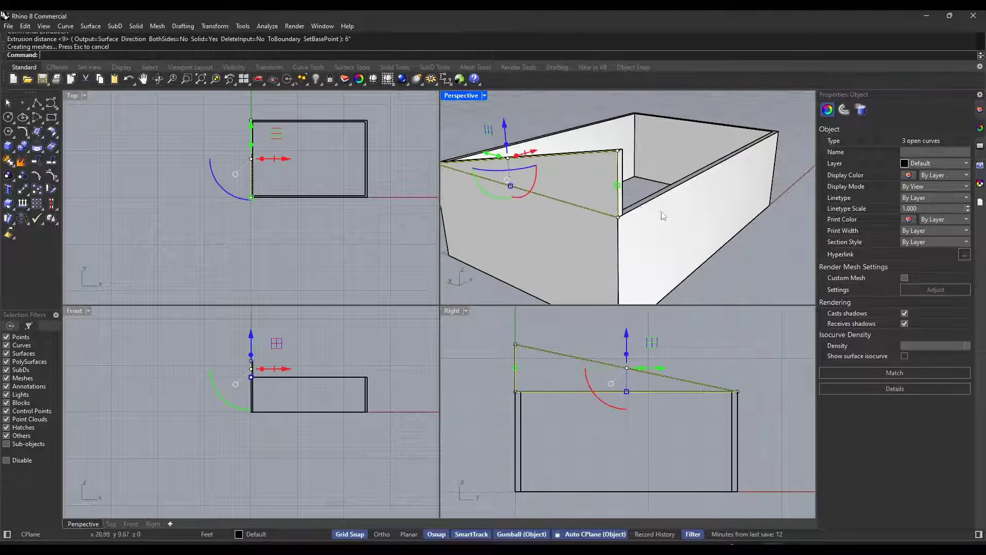
Inspect the gable extrusion, clear the selection and maximize the Perspective viewport
click(596, 186)
right_drag(652, 214, 446, 197)
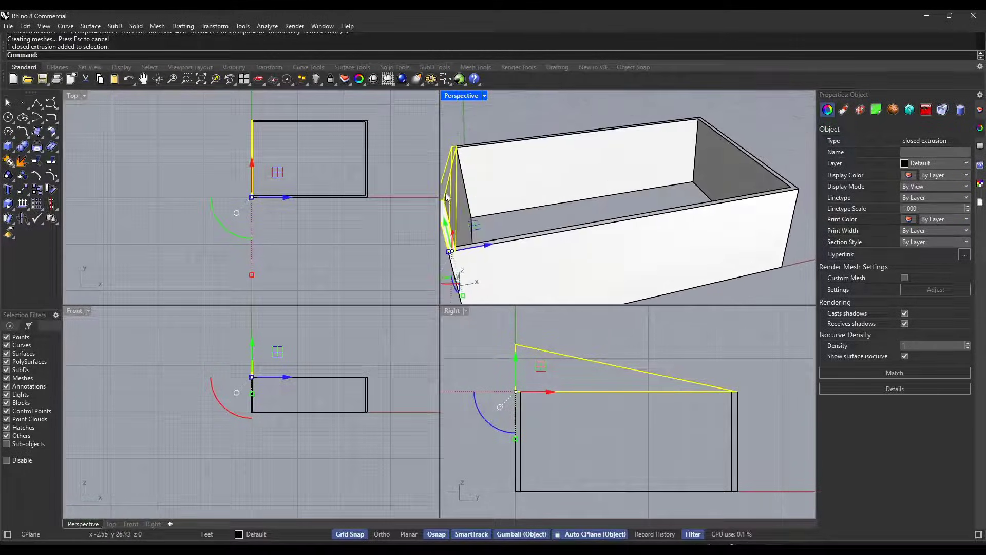
scroll(512, 202, down, 7)
right_drag(512, 197, 548, 181)
key(Escape)
double_click(462, 97)
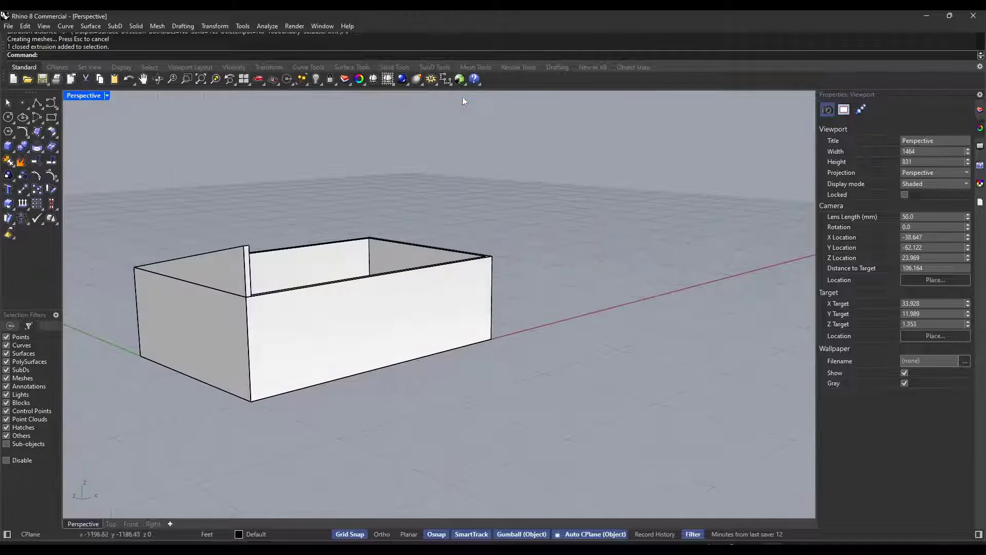
Copy the gable extrusion from its lower inner front corner to the matching outer top corner of the opposite end wall
scroll(556, 202, up, 5)
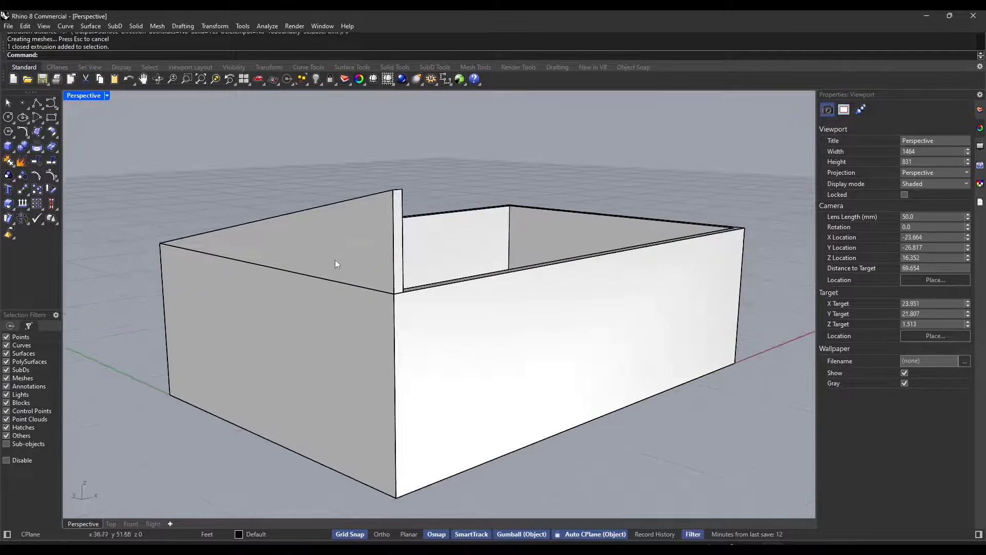
click(335, 260)
scroll(416, 216, down, 4)
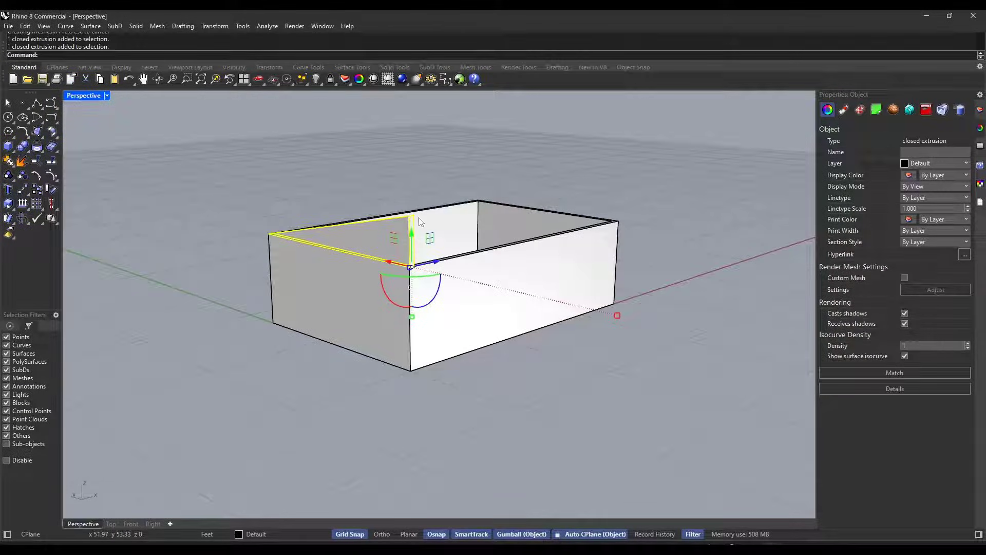
text(Mo)
key(BackSpace)
key(BackSpace)
key(BackSpace)
text(Copy)
key(Return)
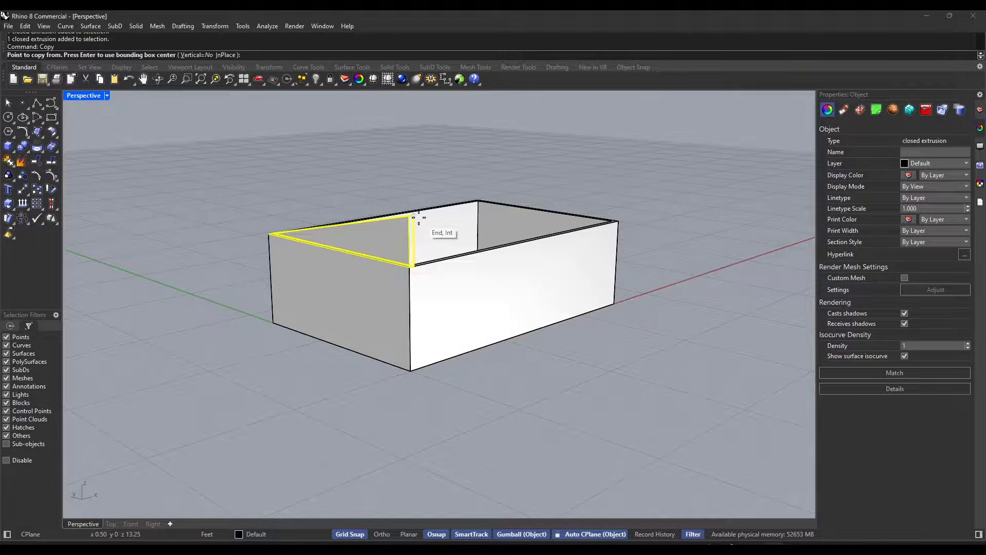
scroll(429, 276, up, 5)
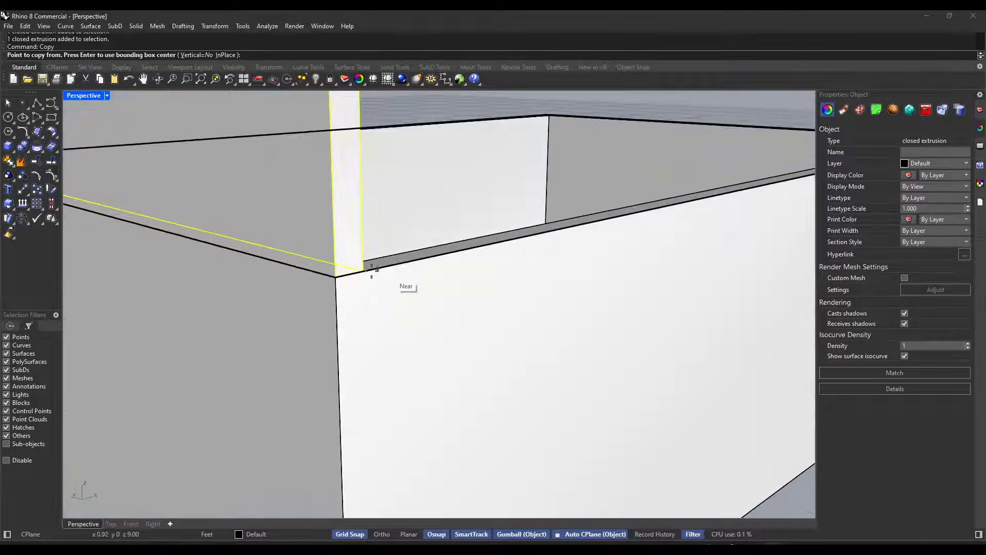
click(364, 270)
scroll(364, 271, down, 5)
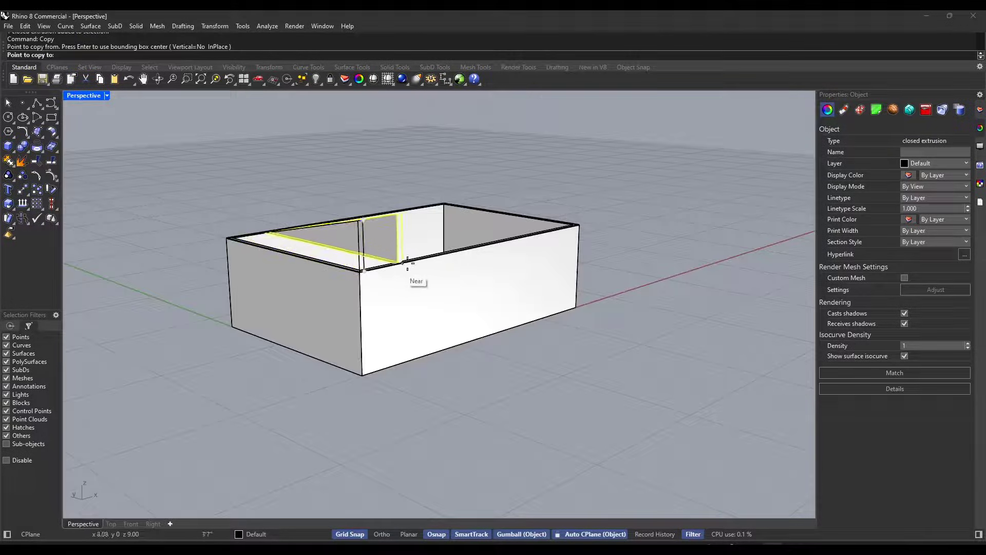
scroll(584, 226, up, 5)
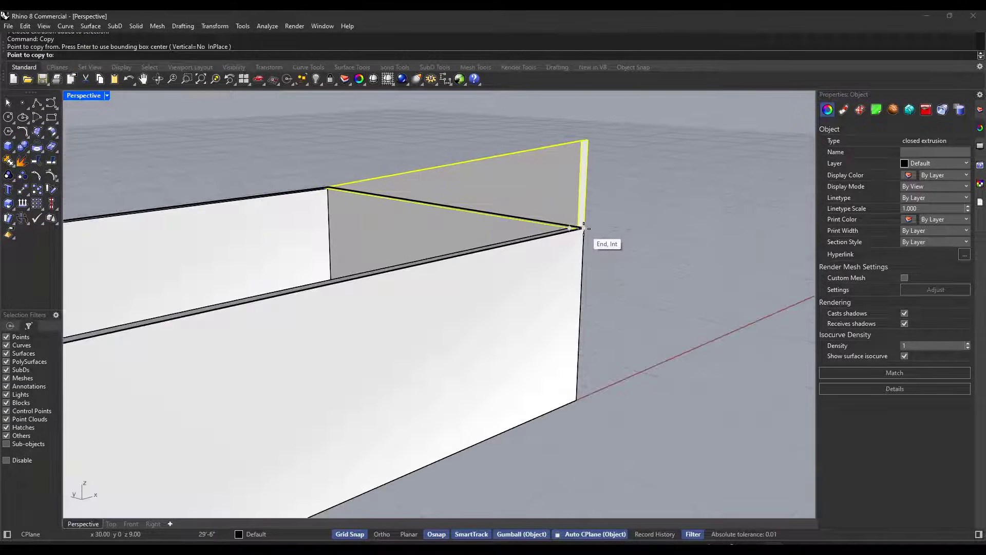
click(584, 228)
right_drag(580, 244, 477, 258)
key(Return)
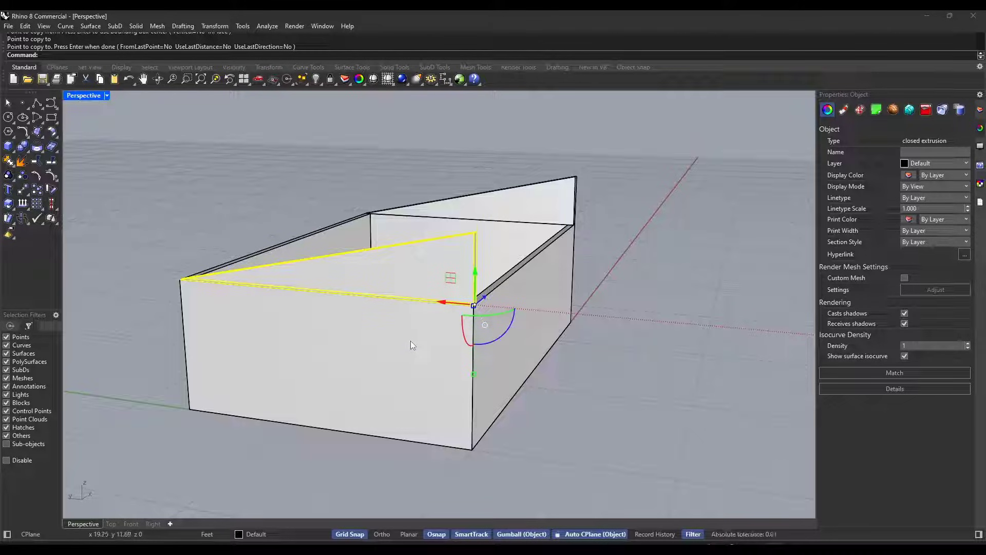
Draw a vertical line on the far gable's inner face from the long wall's inner top corner up to the gable's sloped edge
scroll(551, 247, up, 5)
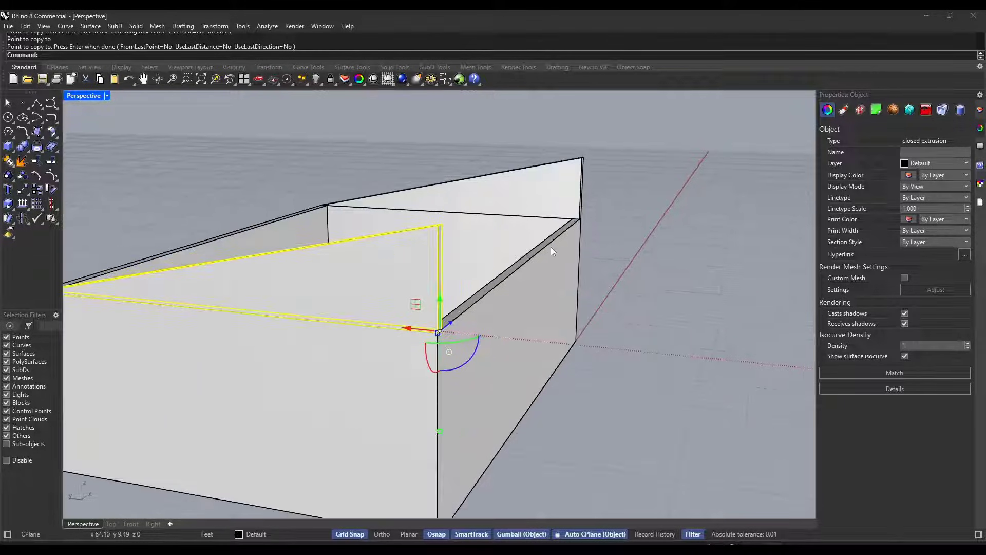
scroll(577, 207, up, 2)
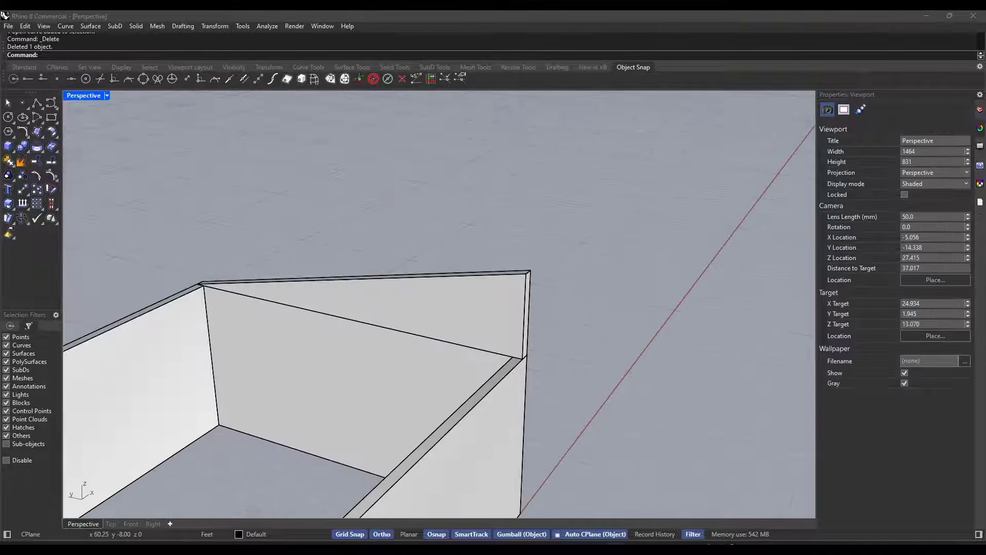
scroll(403, 238, up, 6)
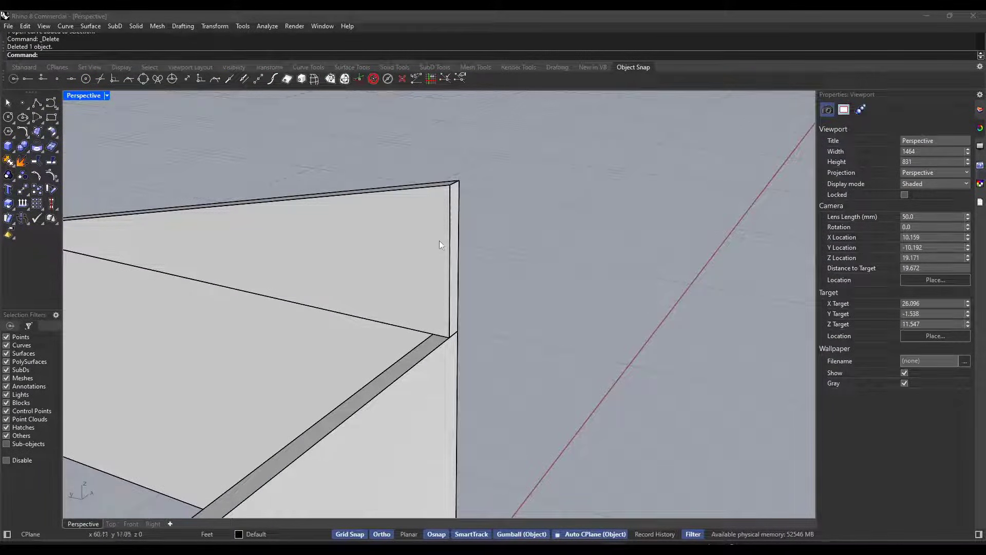
scroll(453, 232, down, 2)
scroll(439, 240, up, 2)
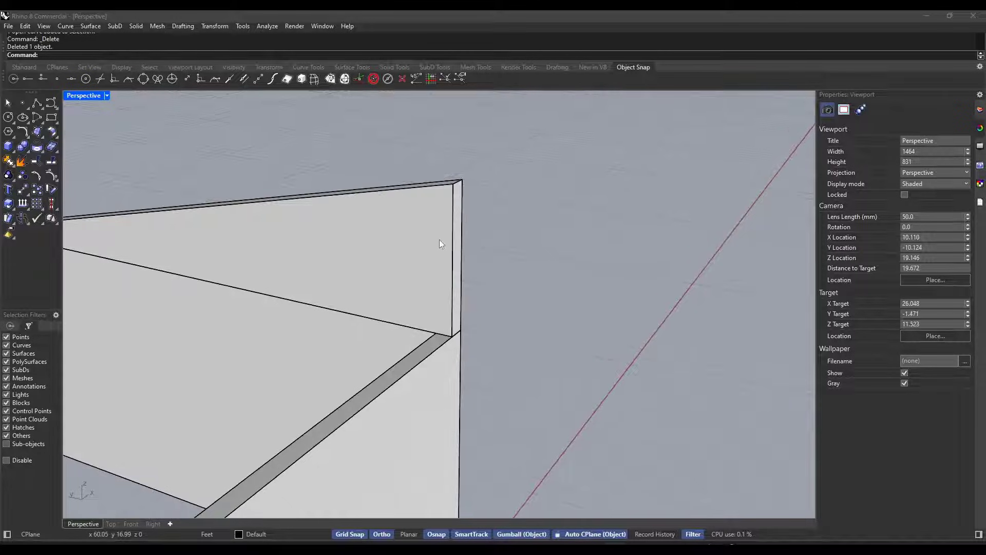
click(445, 237)
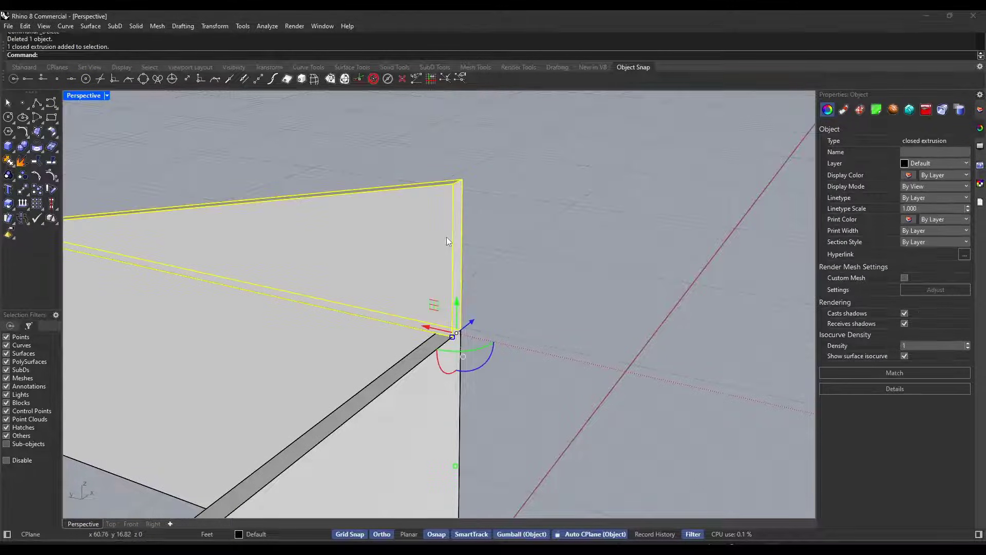
text(Line)
key(Return)
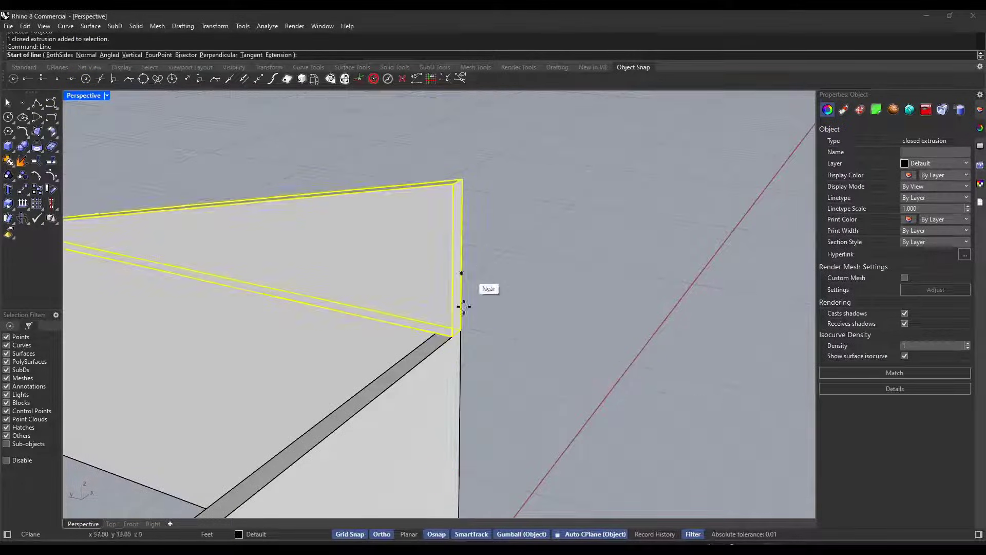
click(436, 333)
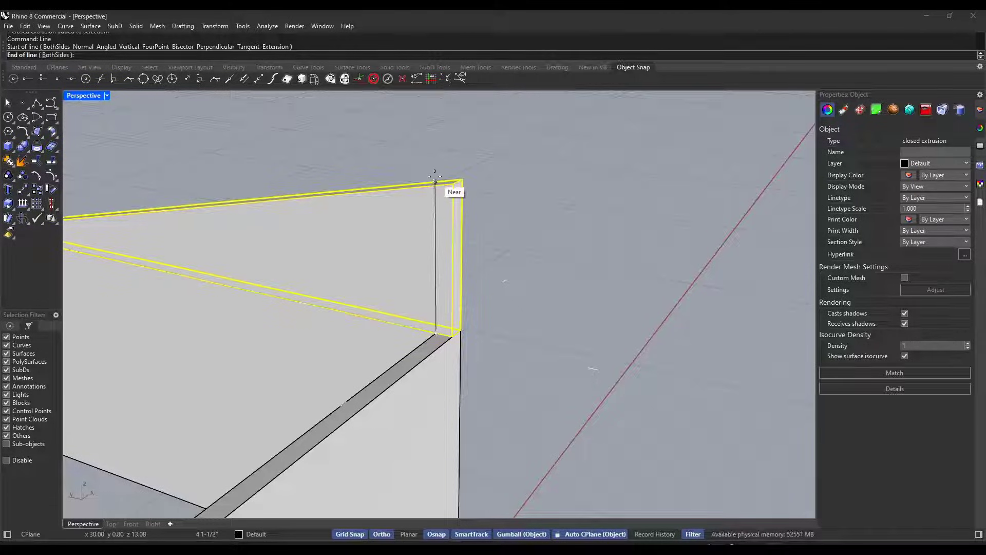
double_click(89, 97)
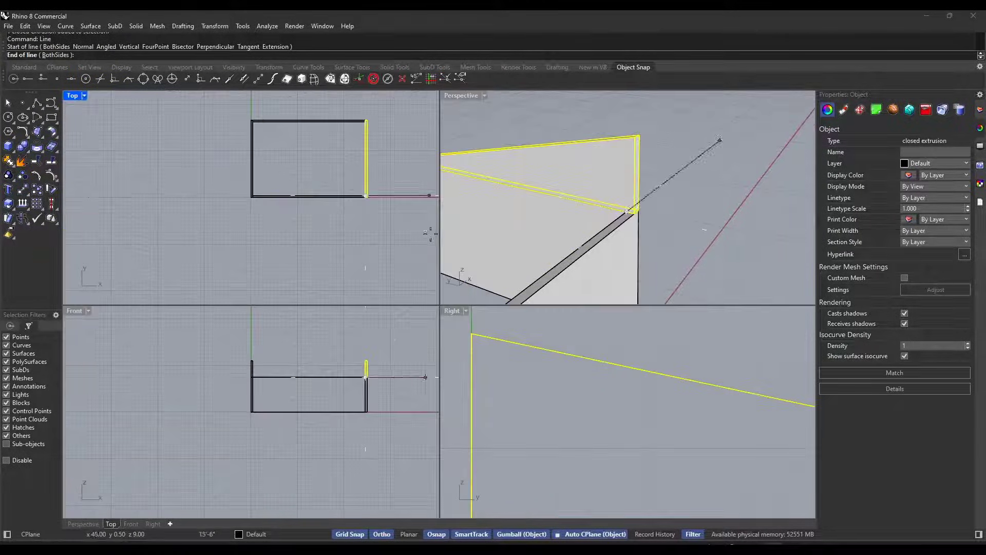
click(519, 342)
mouse_move(623, 155)
right_down()
mouse_move(631, 144)
mouse_move(631, 153)
right_up()
click(689, 142)
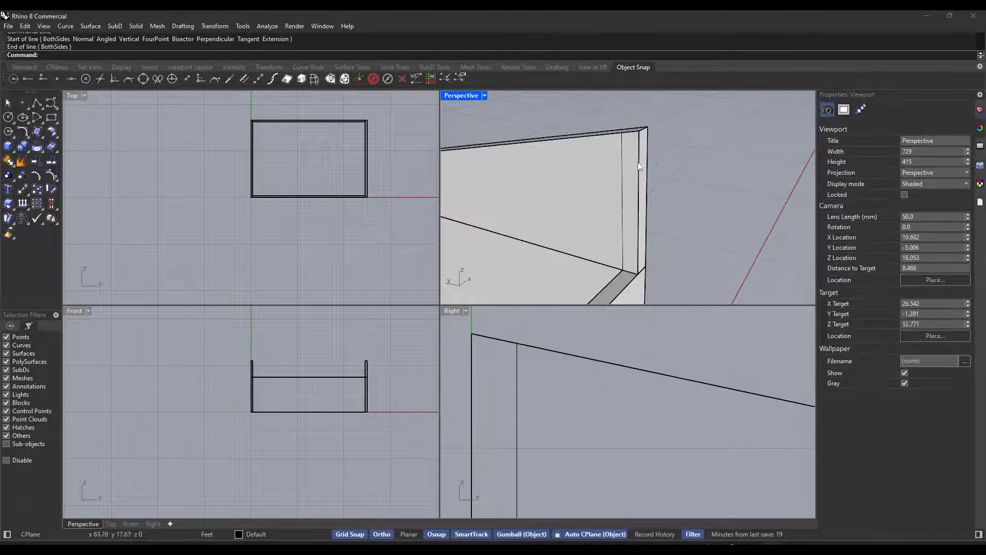
Draw a line along the gable's slope from the vertical line's upper end to the gable's peak corner on the inner face
double_click(465, 97)
scroll(454, 175, down, 6)
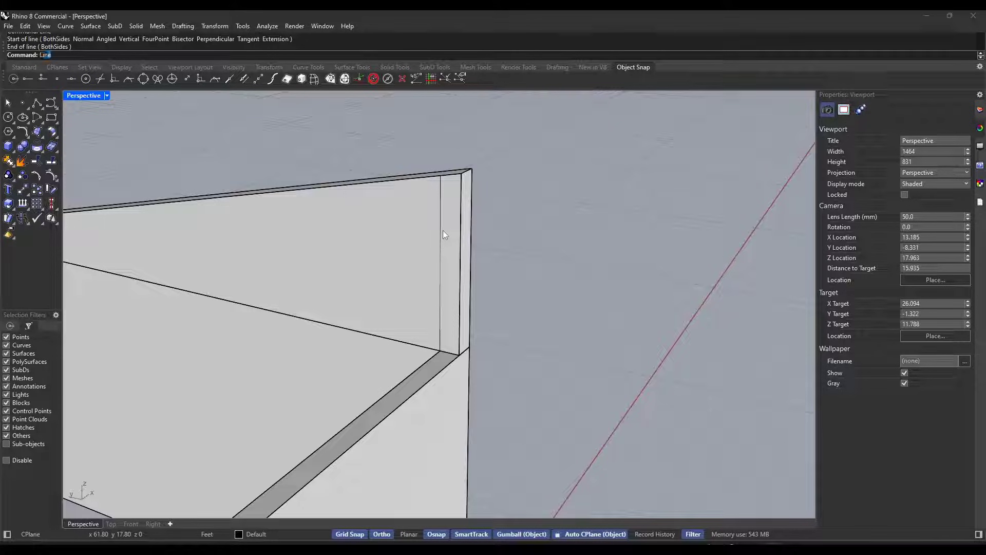
key(Return)
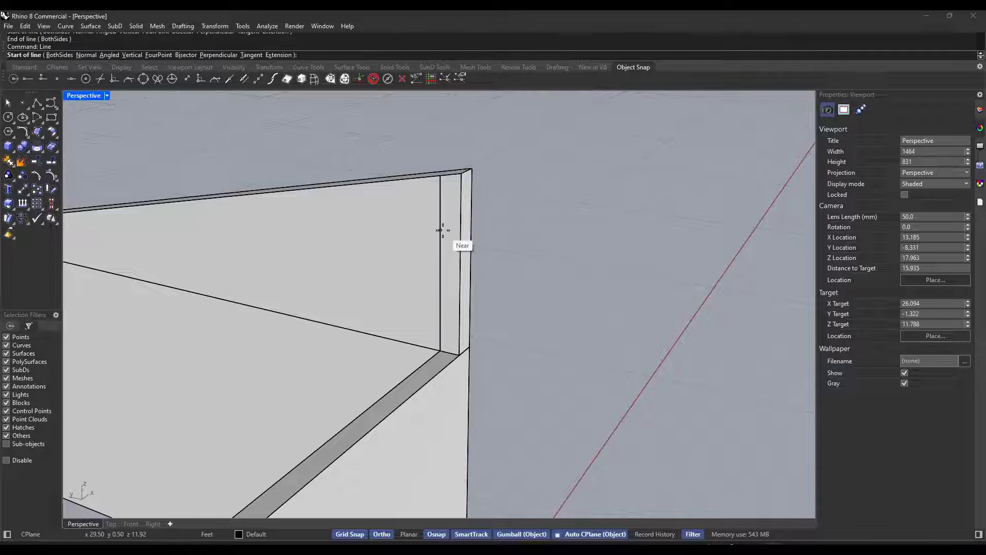
click(443, 175)
click(464, 177)
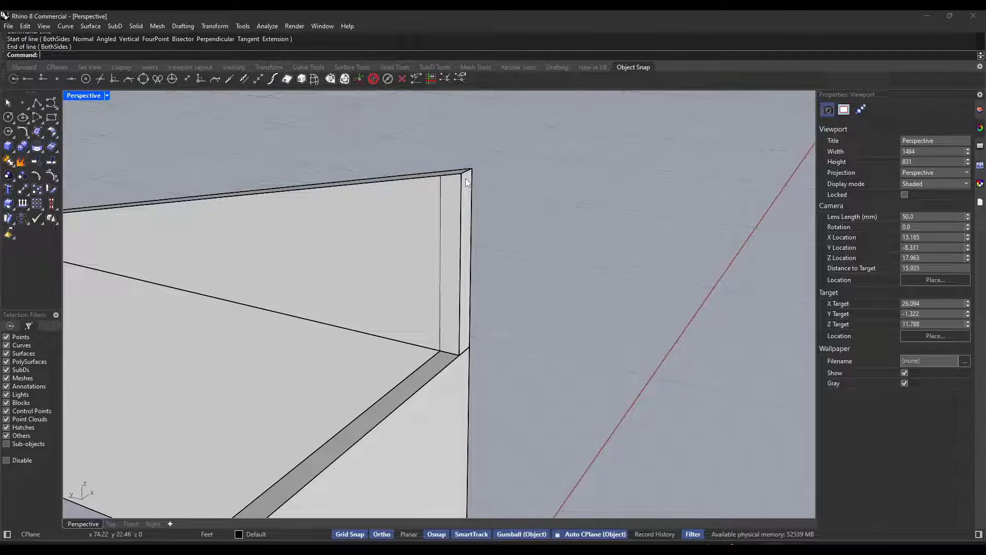
Close the narrow profile with lines down the gable's vertical edge and across the long wall's top to the first line
key(Return)
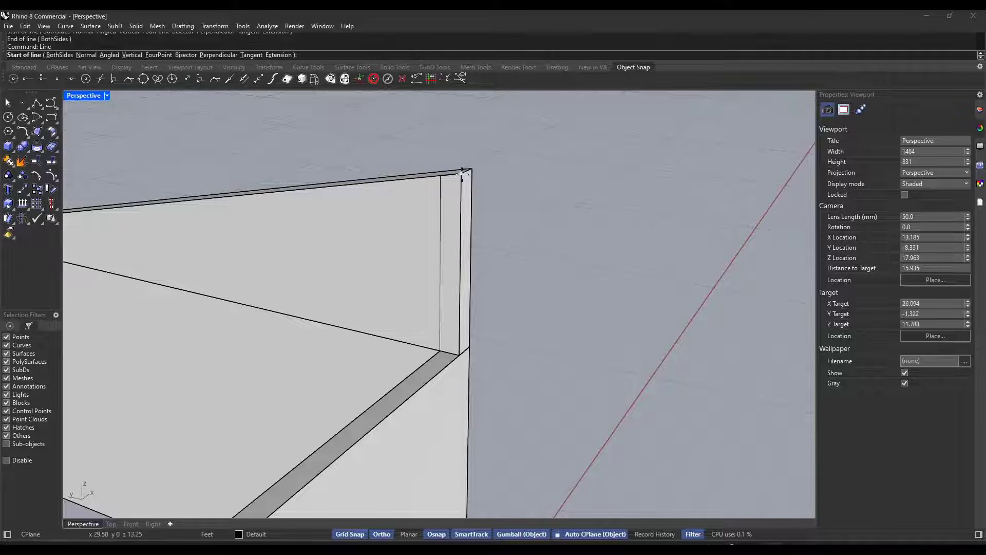
click(462, 173)
click(460, 355)
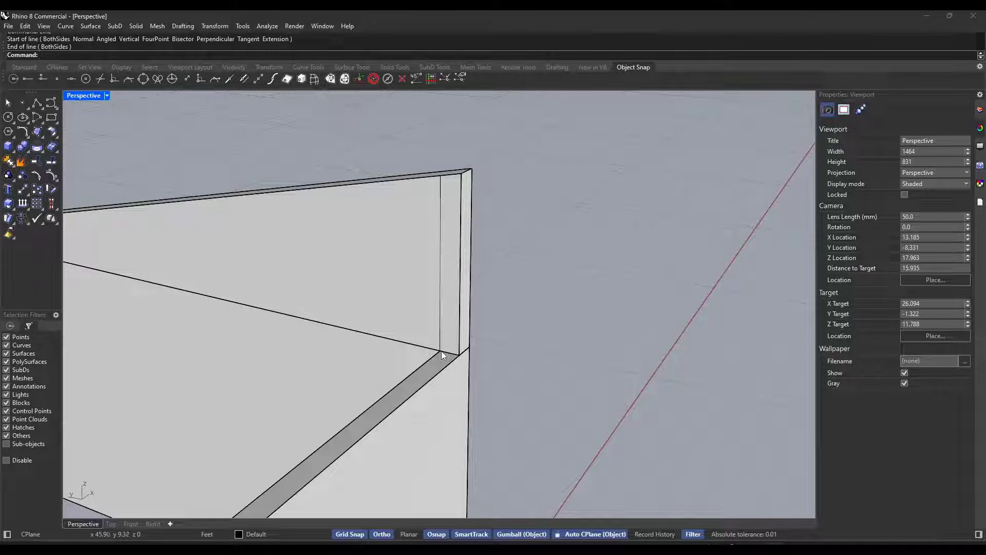
key(Return)
click(460, 355)
click(441, 351)
Extrude the four profile lines 29' as a solid with ExtrudeCrv, ending at the inner face of the opposite gable
drag(432, 231, 474, 363)
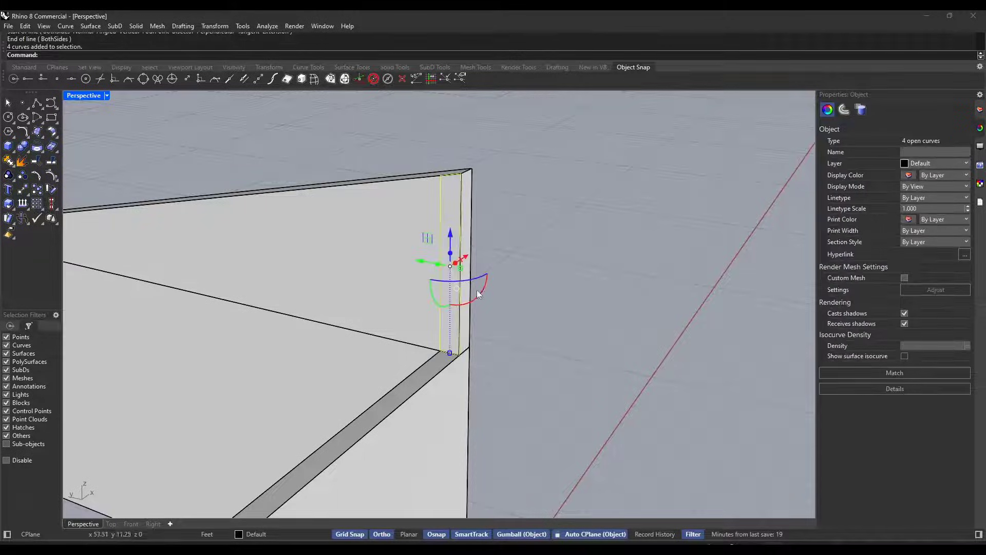
scroll(491, 226, down, 14)
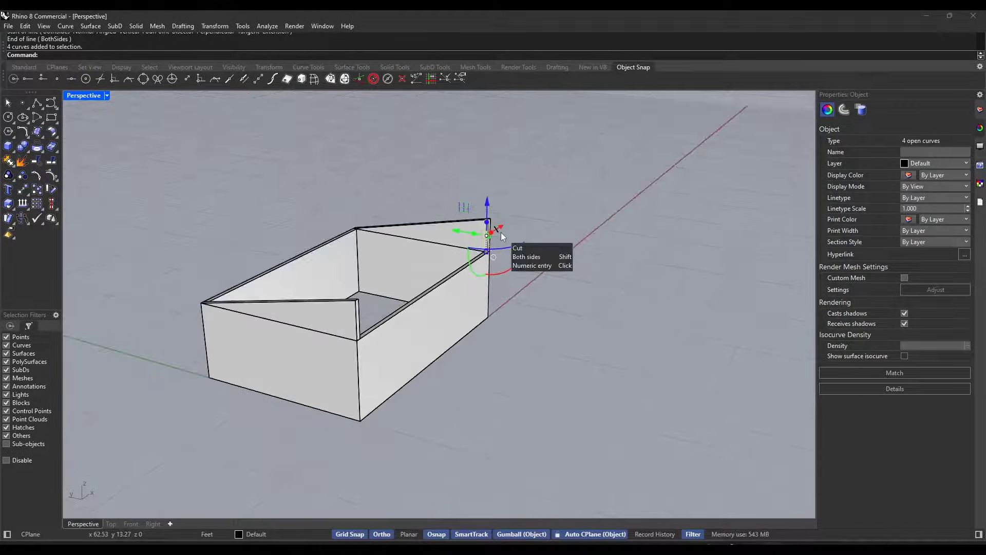
click(501, 232)
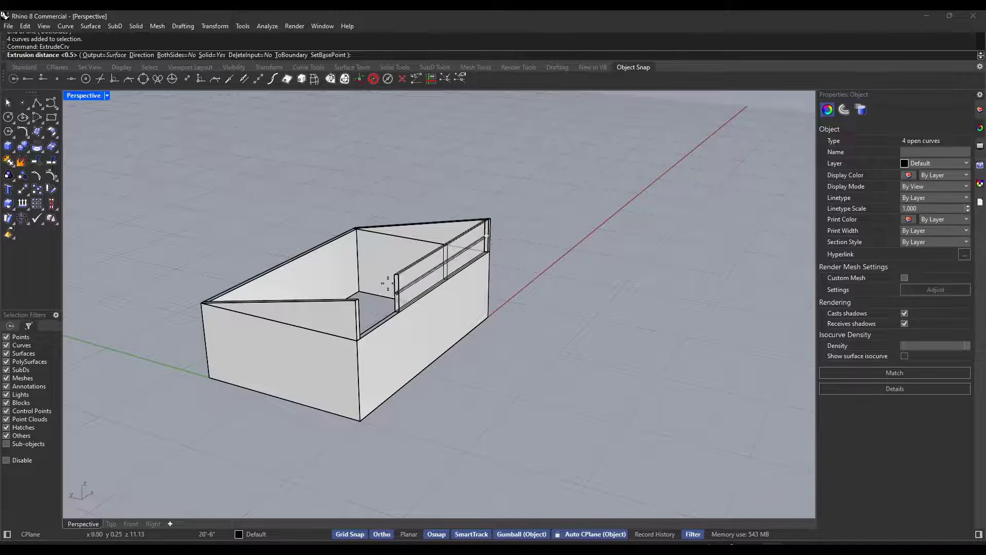
scroll(374, 315, up, 4)
scroll(360, 289, down, 4)
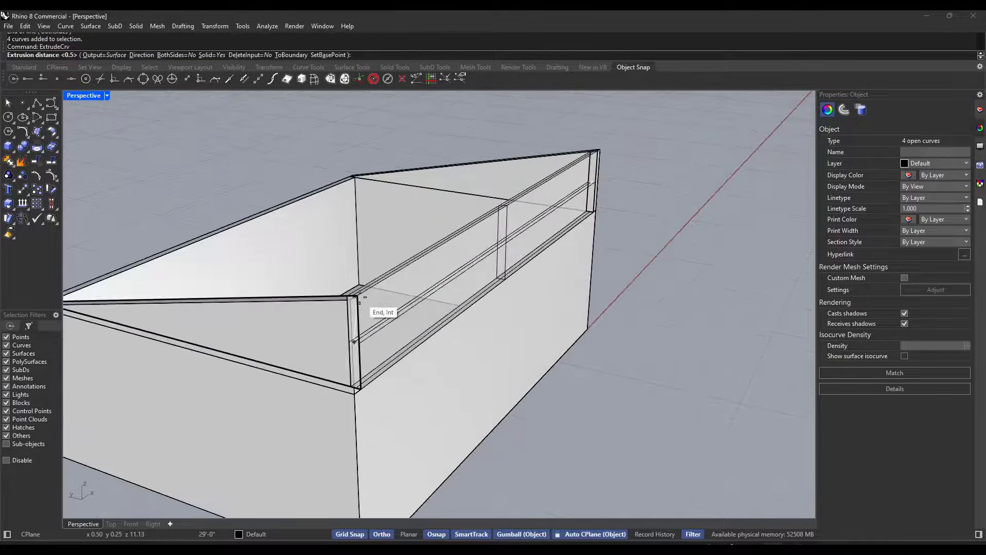
click(355, 301)
right_drag(507, 310, 483, 247)
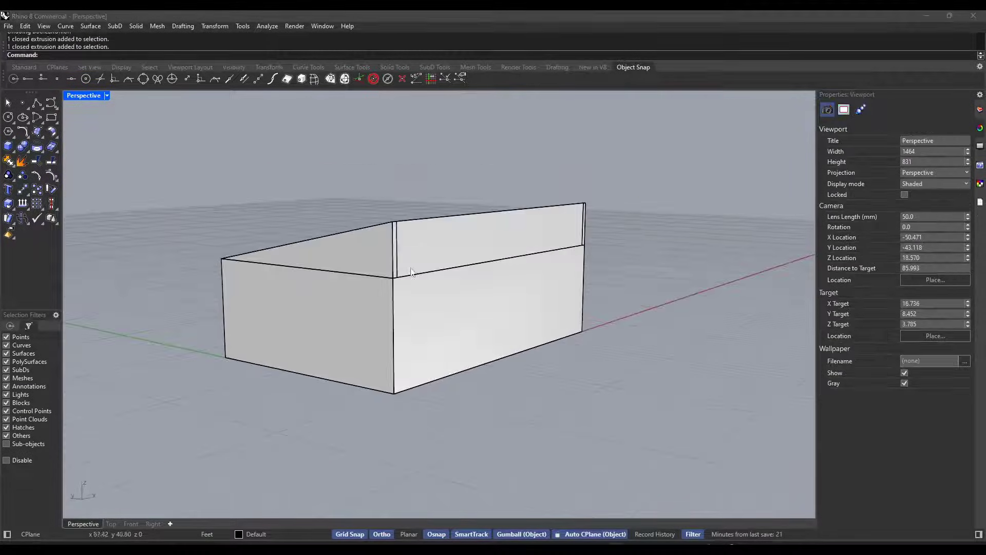
Inspect the two gables and the upper long wall as separate extrusions by selecting them, and clear the selection
scroll(372, 337, up, 2)
right_drag(373, 339, 399, 272)
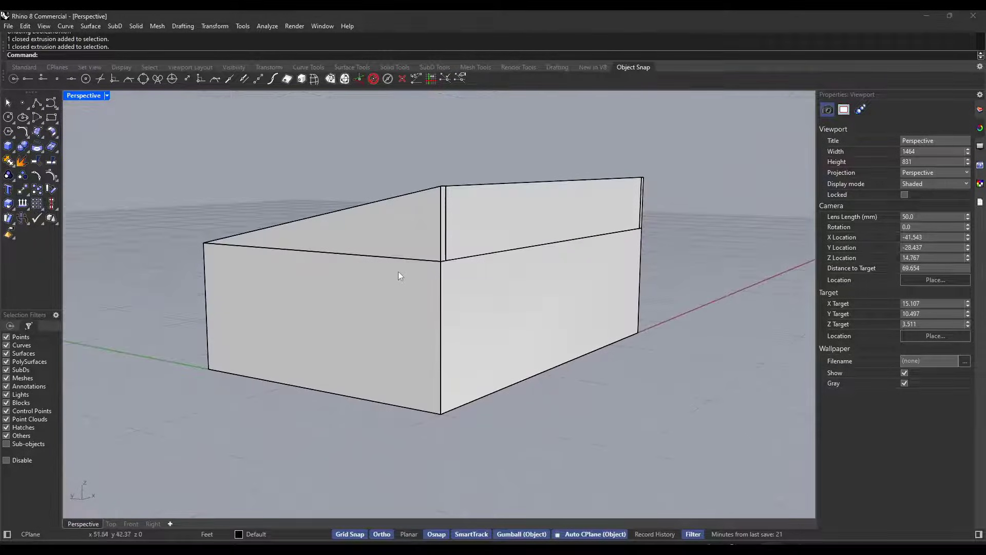
click(425, 246)
right_drag(480, 223, 488, 245)
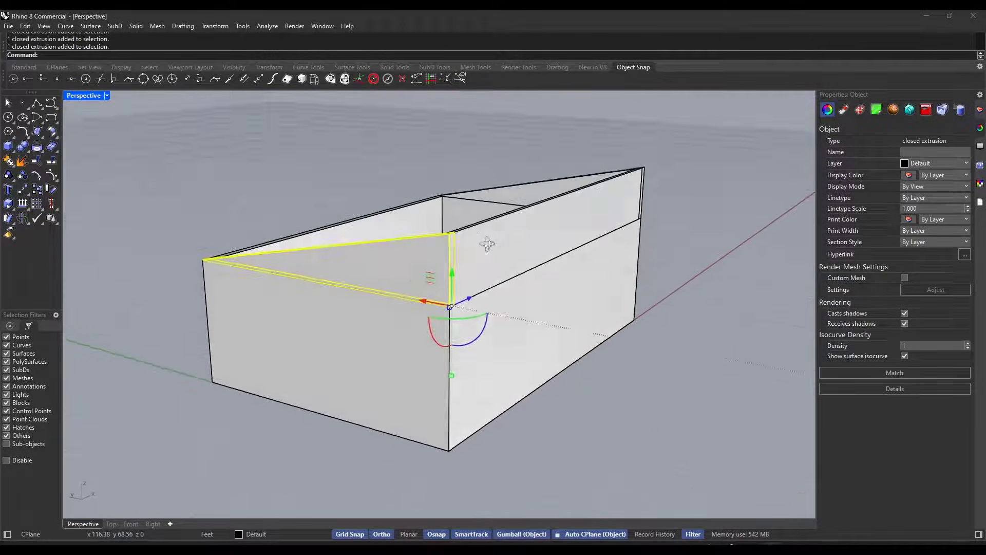
shift+click(499, 251)
shift+click(543, 192)
right_drag(528, 217, 492, 220)
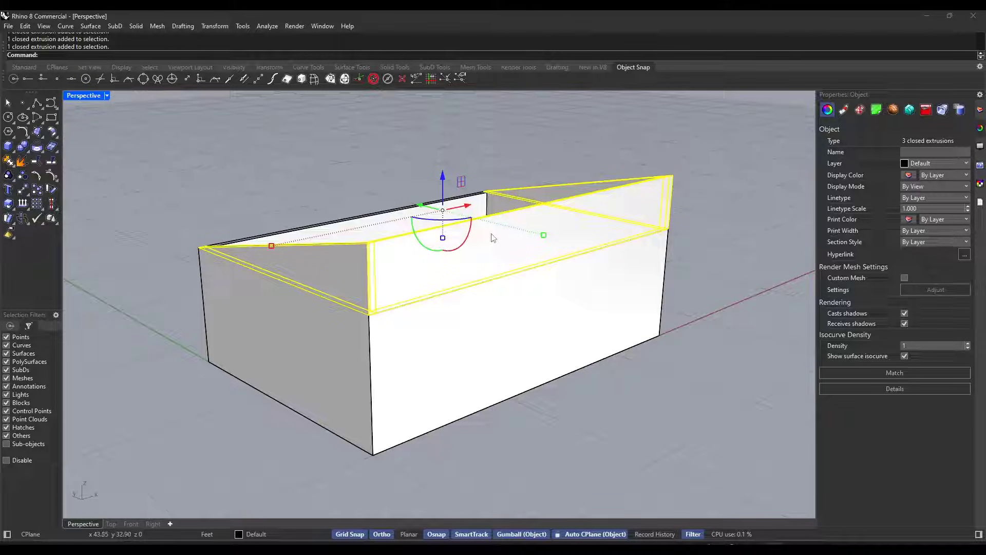
click(688, 205)
right_drag(686, 218, 685, 226)
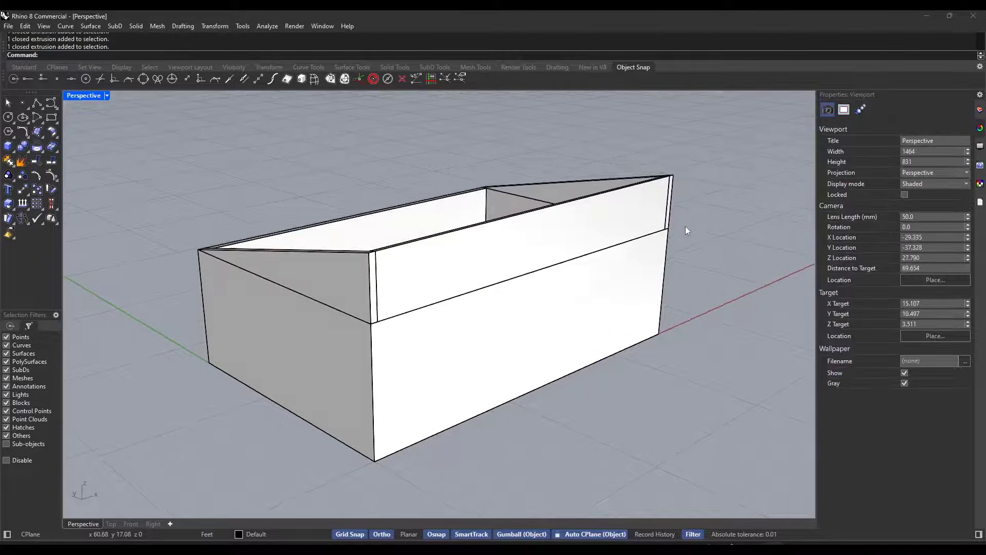
click(529, 253)
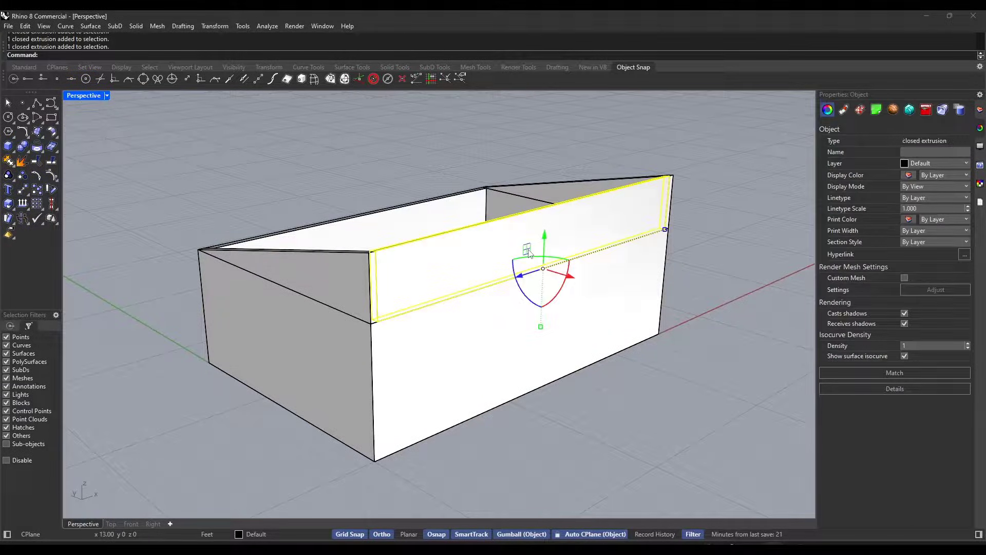
click(709, 225)
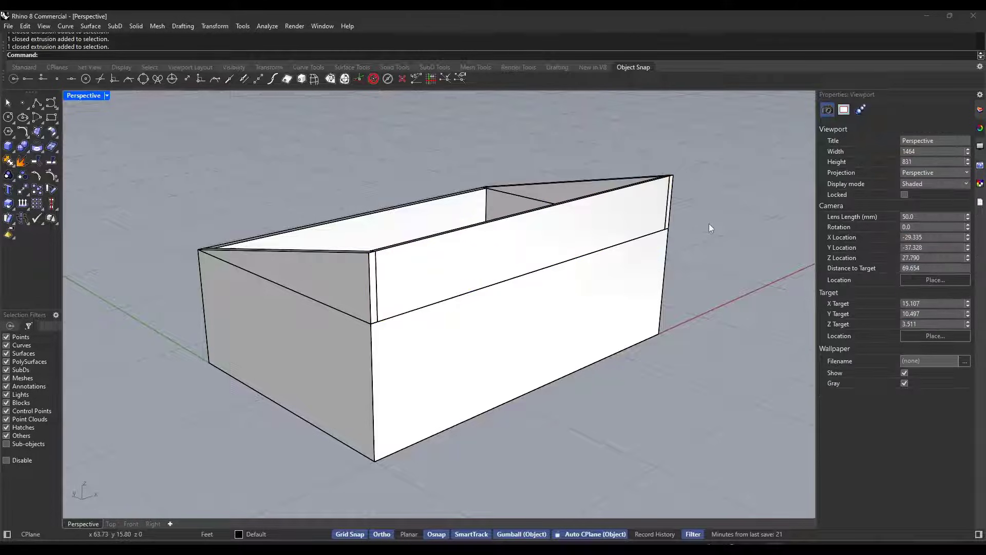
Join the two gables, the upper long wall and the base walls into one solid with BooleanUnion and check the combined selection
text(BooleanUnion)
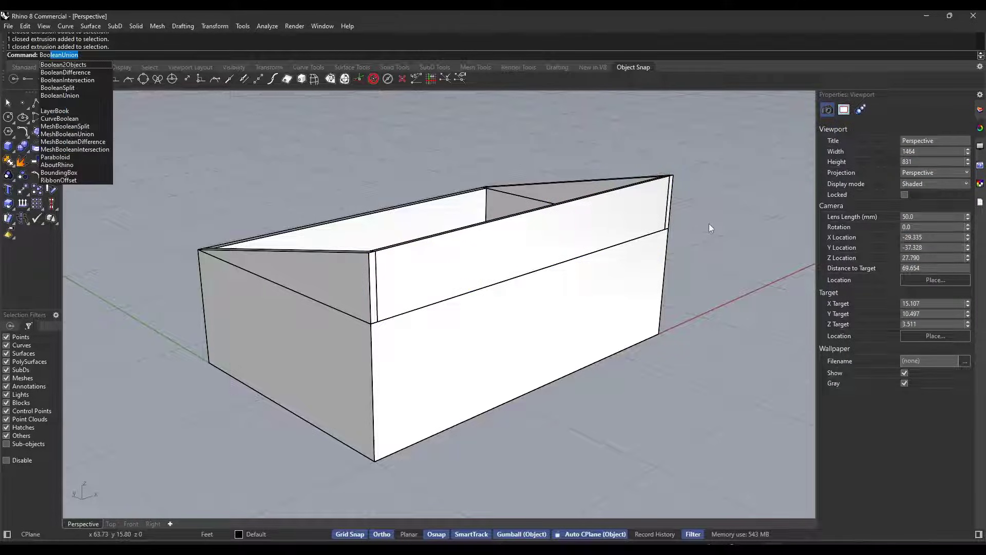
click(60, 95)
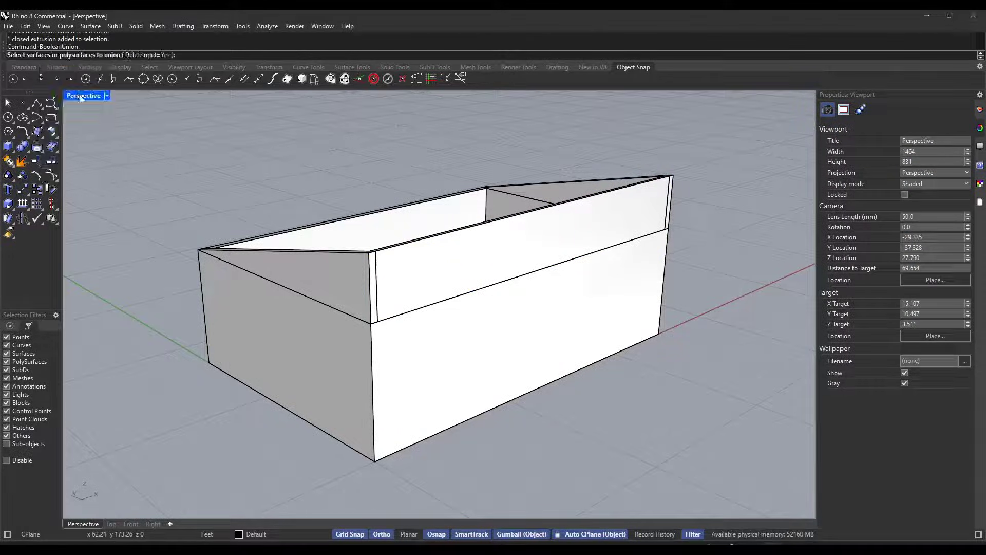
click(366, 274)
click(464, 261)
click(561, 197)
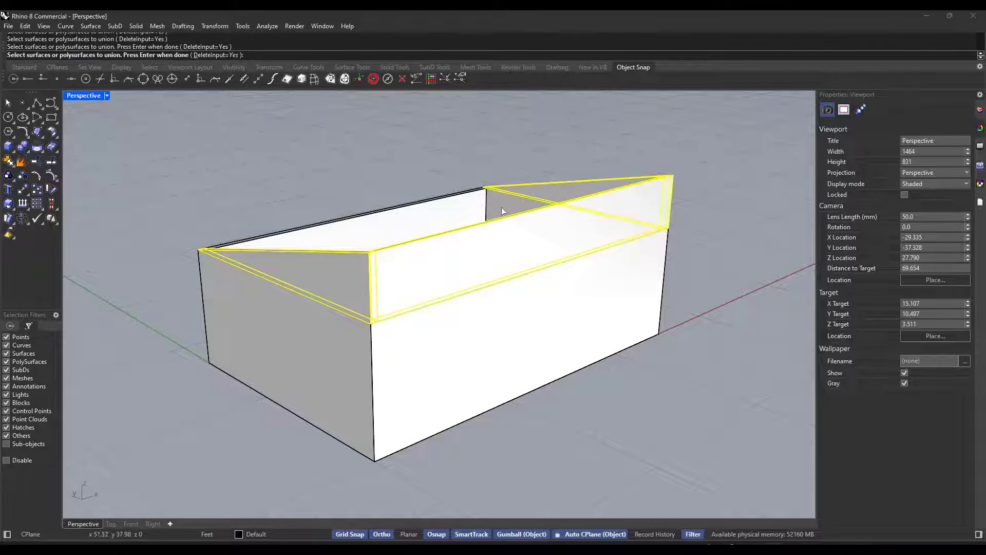
click(501, 213)
right_drag(489, 229, 607, 300)
key(Return)
click(471, 230)
click(741, 258)
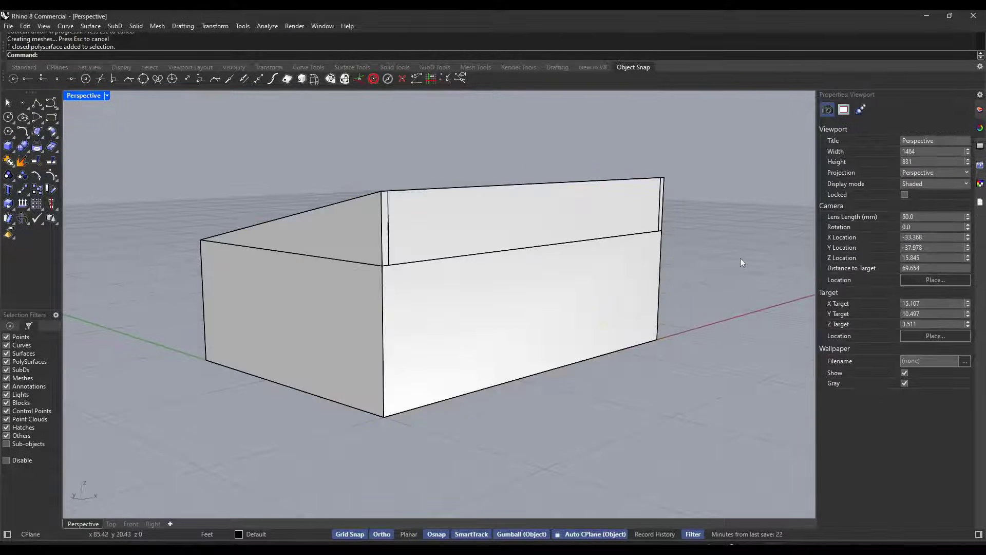
click(470, 255)
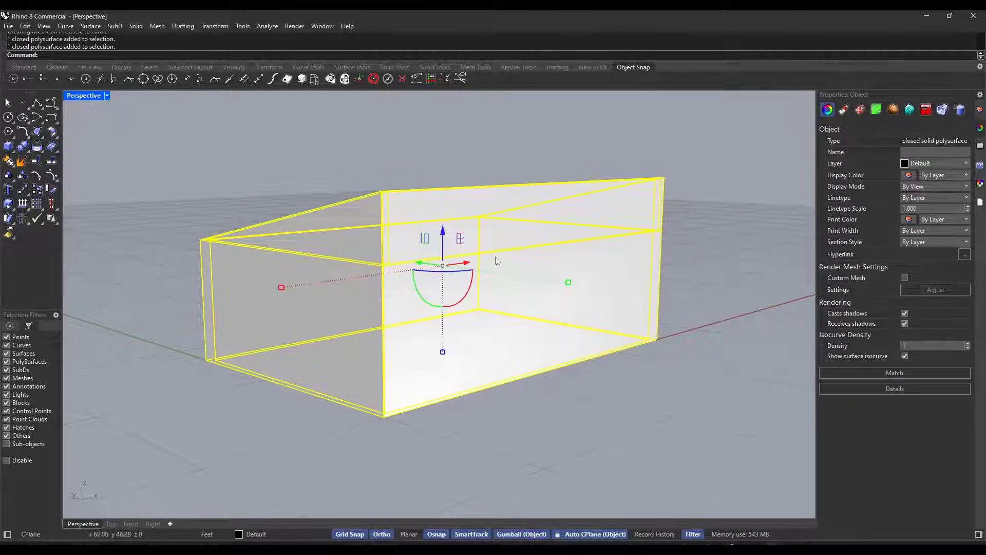
click(718, 251)
Merge the building solid's coplanar faces with MergeAllCoplanarFaces and check the line still lying across the end wall
text(MergeAllCoplanarFaces)
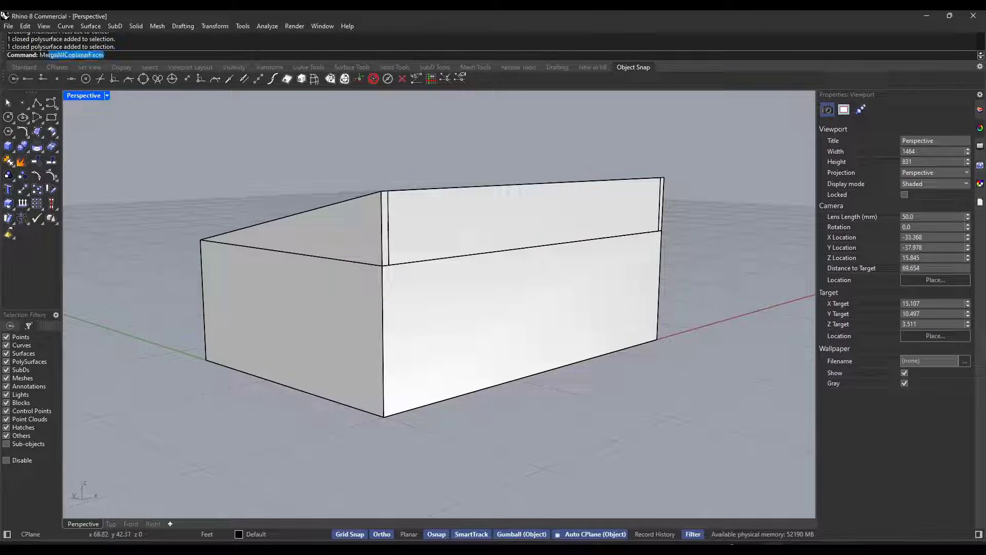
key(Return)
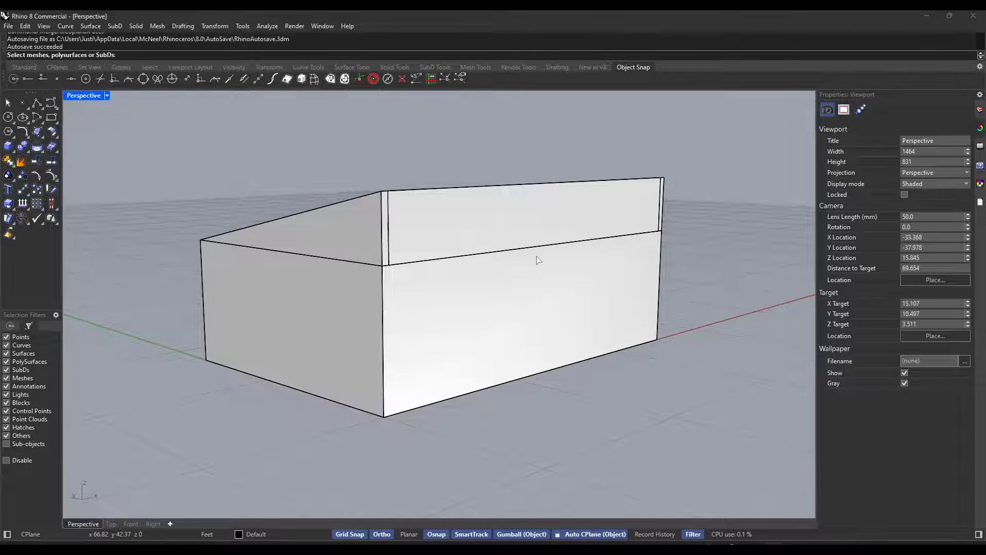
click(465, 279)
key(Return)
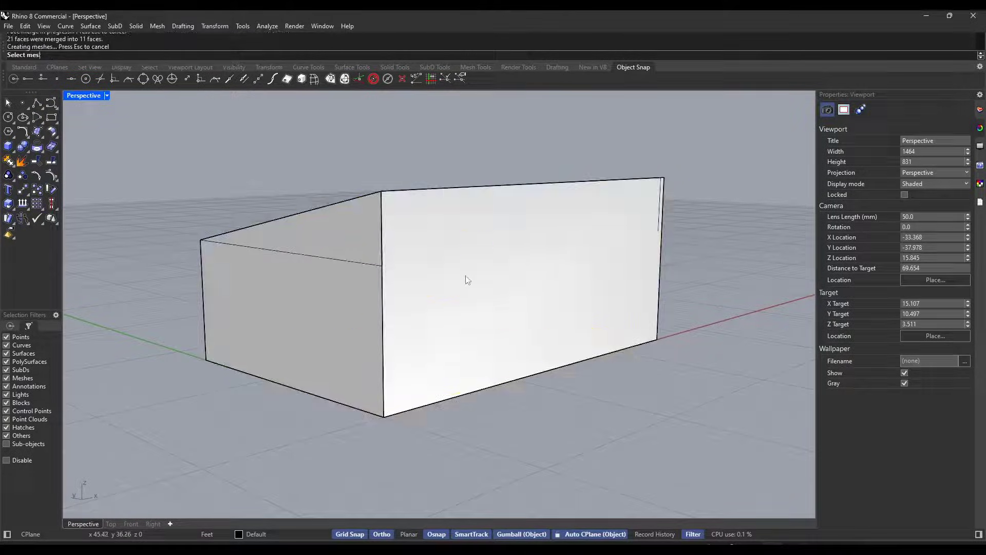
click(342, 262)
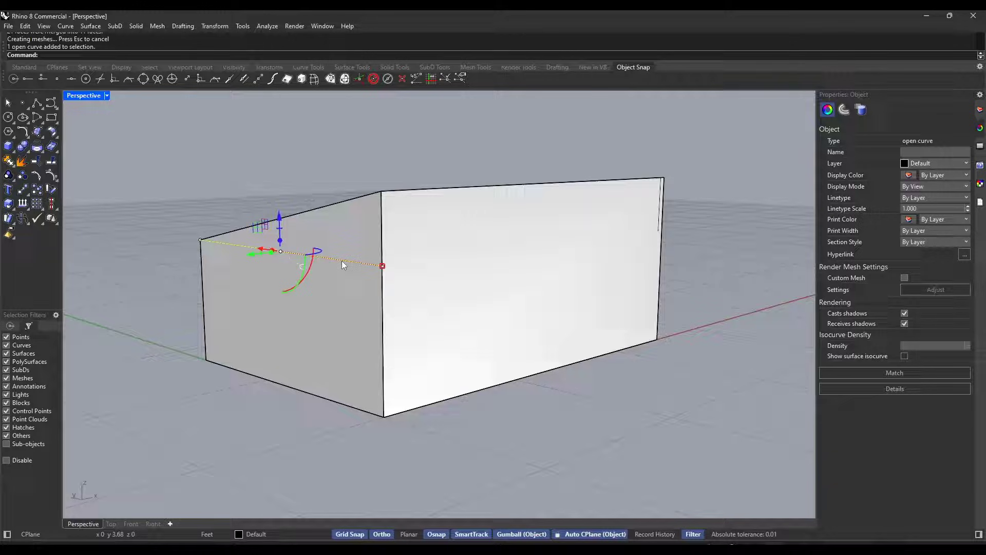
click(394, 137)
mouse_move(568, 254)
right_down()
mouse_move(419, 252)
mouse_move(555, 254)
right_up()
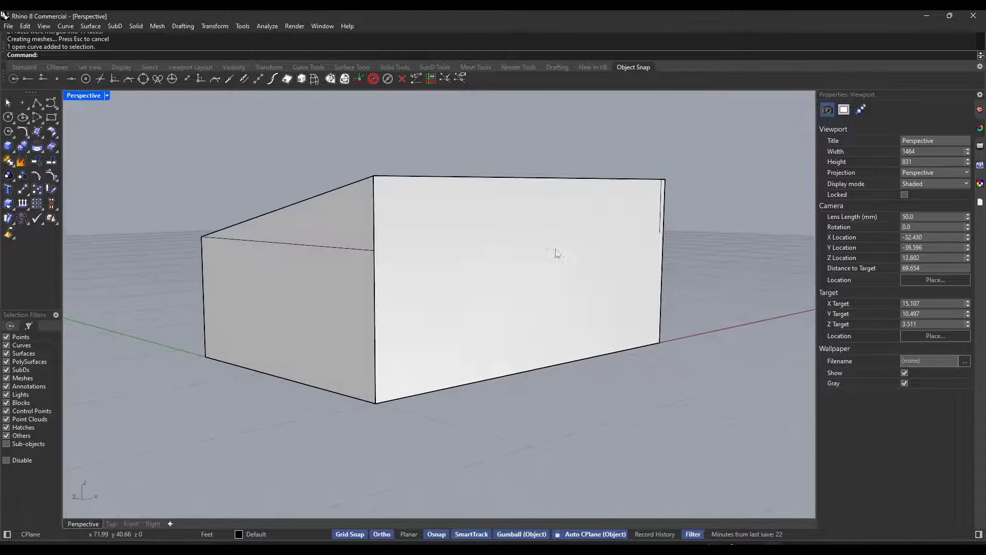
Inspect the merged building solid and the leftover profile lines on the end wall by selecting them in turn, and clear the selection
click(425, 180)
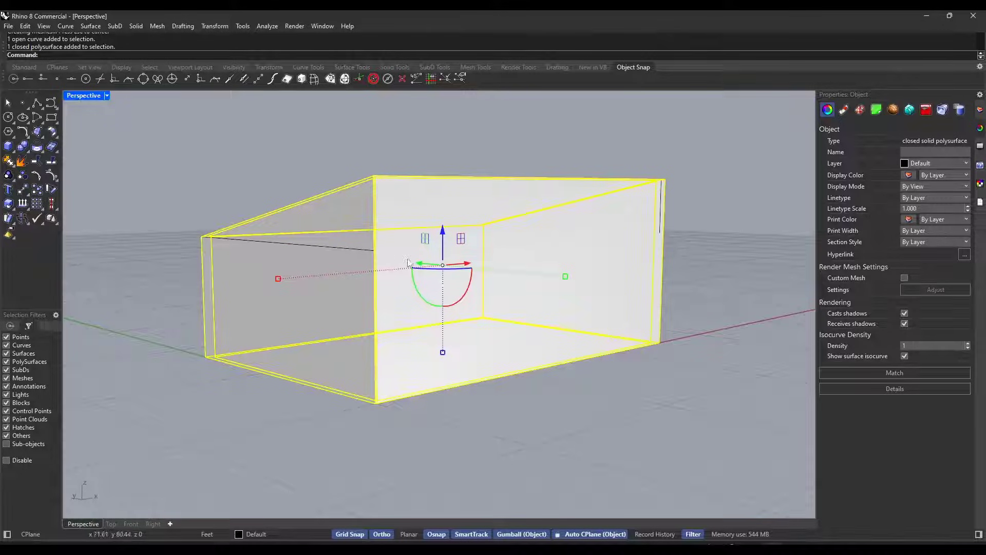
right_drag(444, 273, 455, 265)
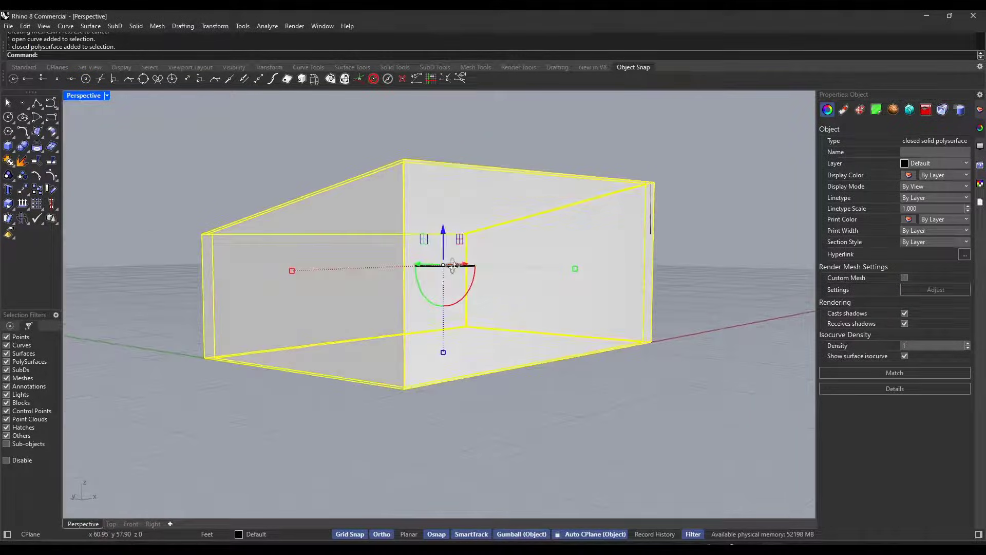
click(725, 259)
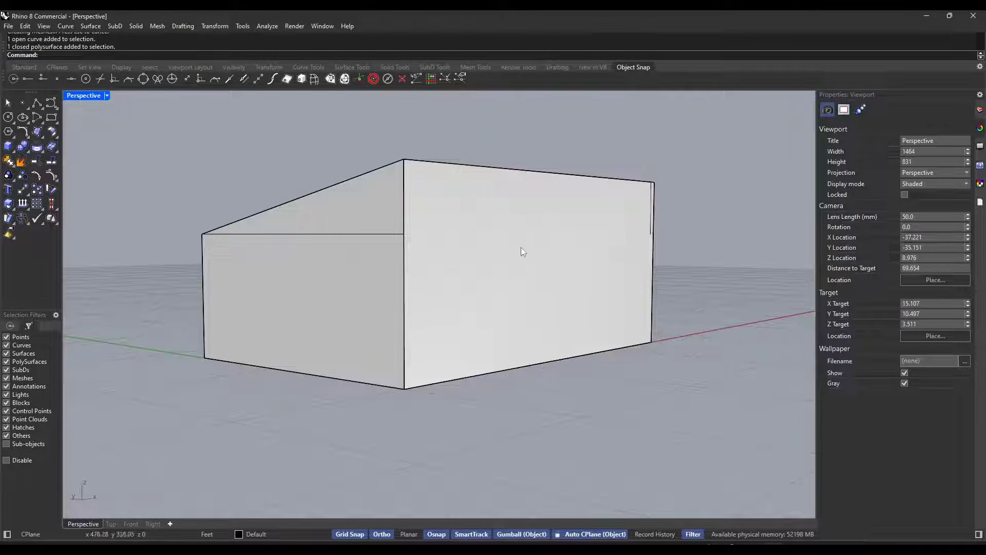
click(364, 175)
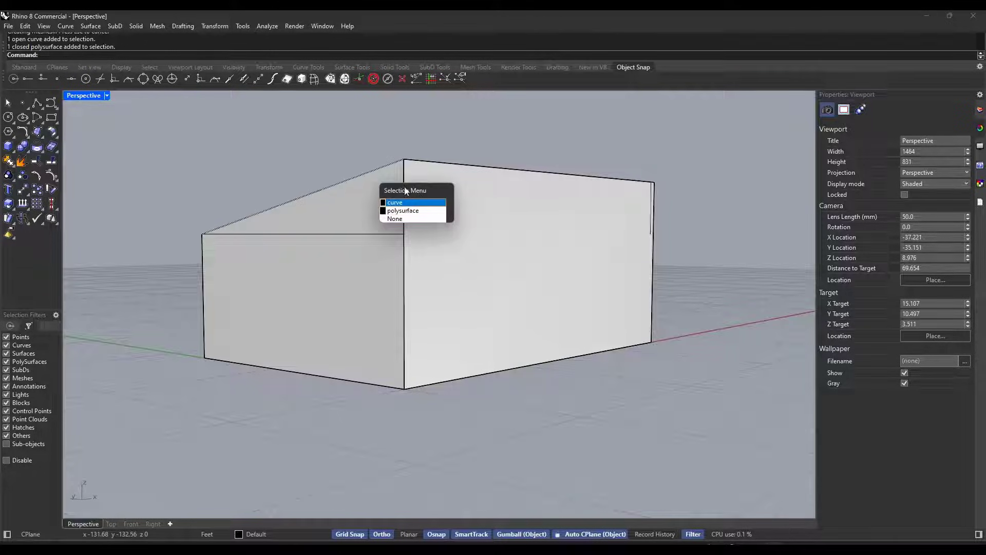
click(481, 153)
right_drag(523, 217, 510, 236)
click(337, 240)
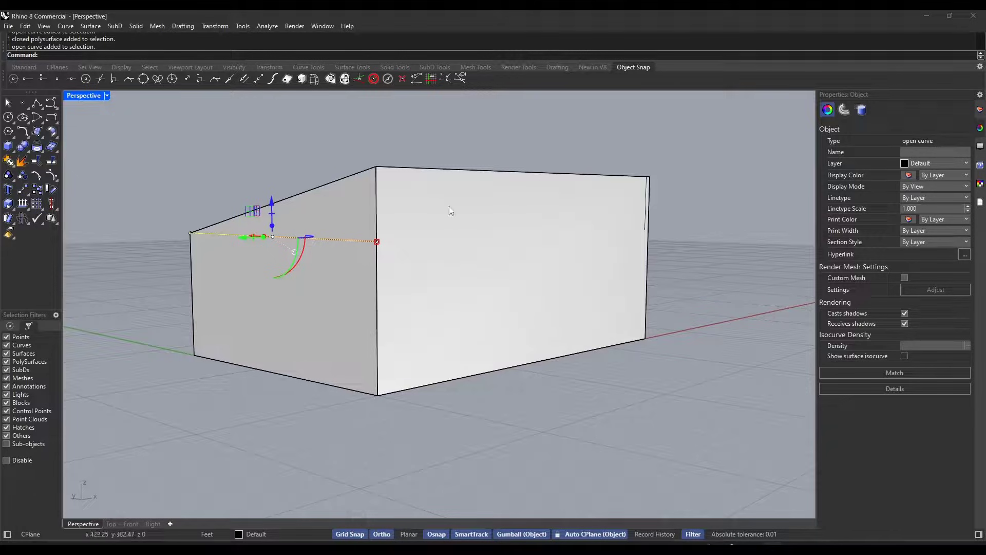
click(416, 148)
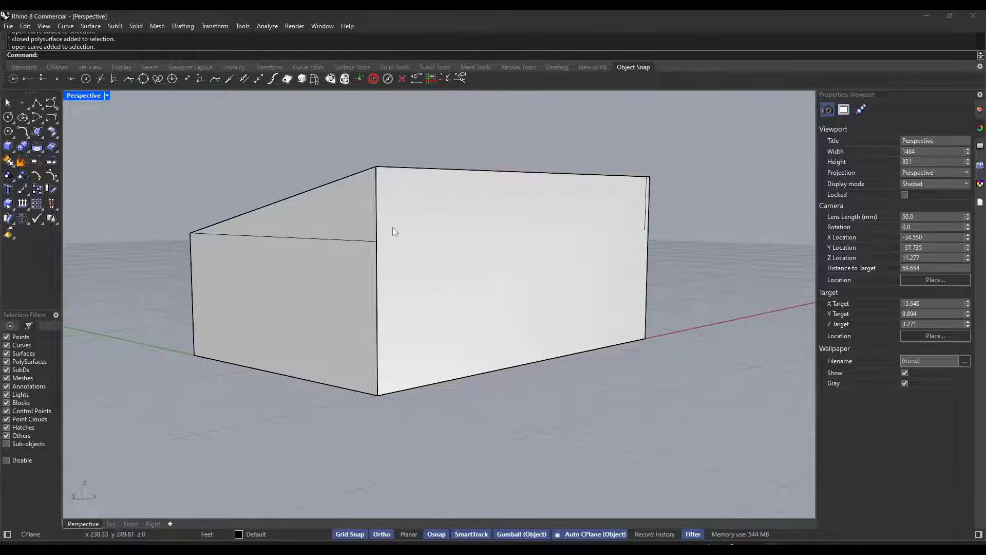
right_drag(393, 228, 398, 227)
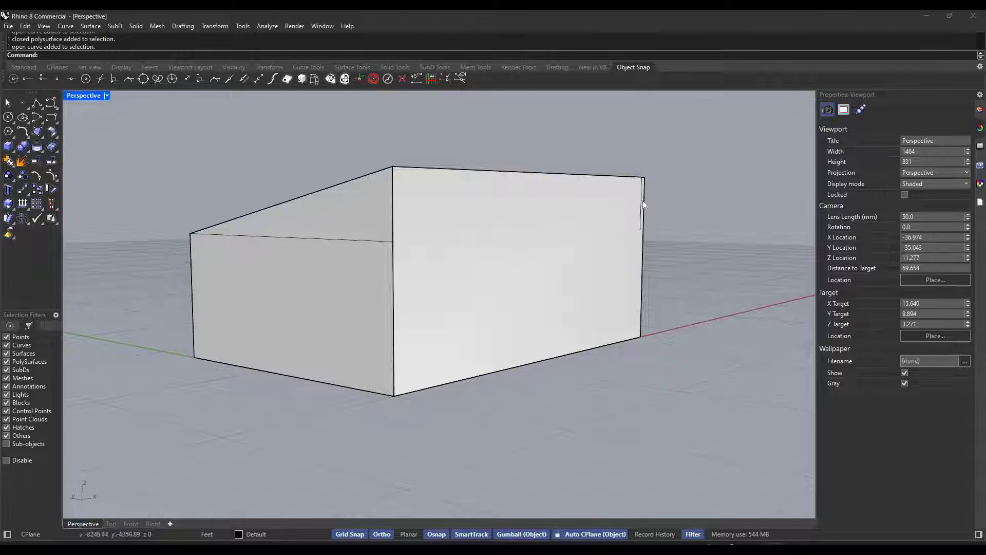
Make Layer 01 the current layer and rename it DrawingGeometry
click(981, 114)
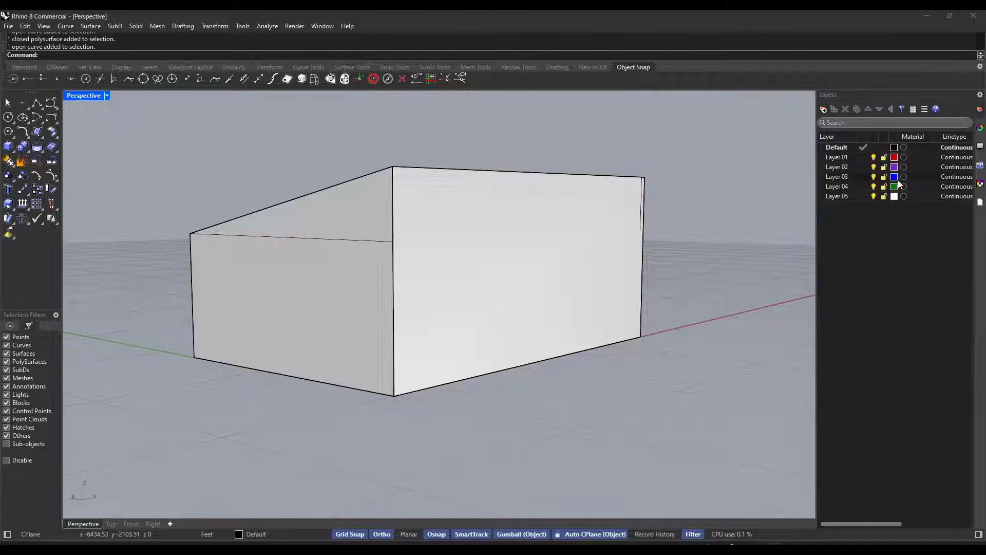
double_click(845, 157)
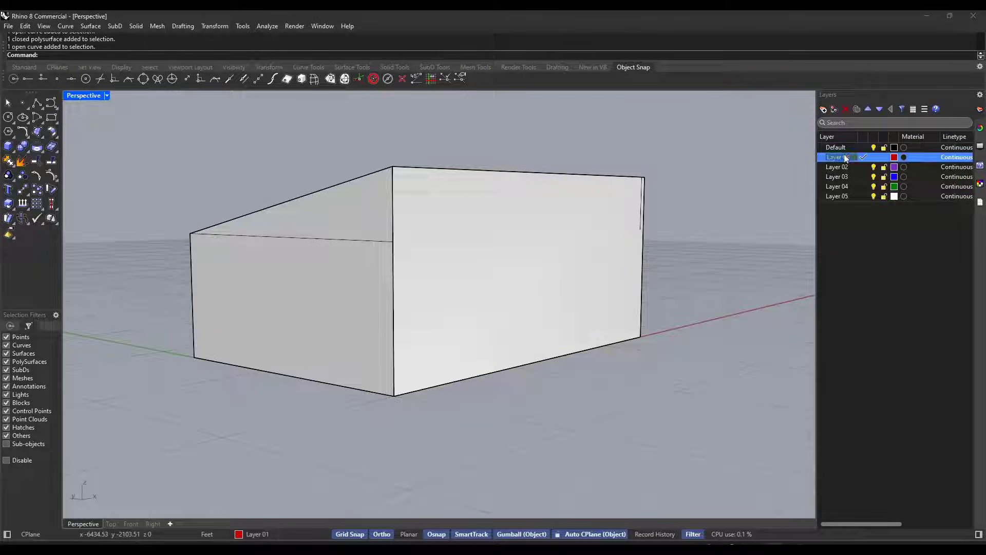
text(Dr)
text(awingGeometry)
key(Return)
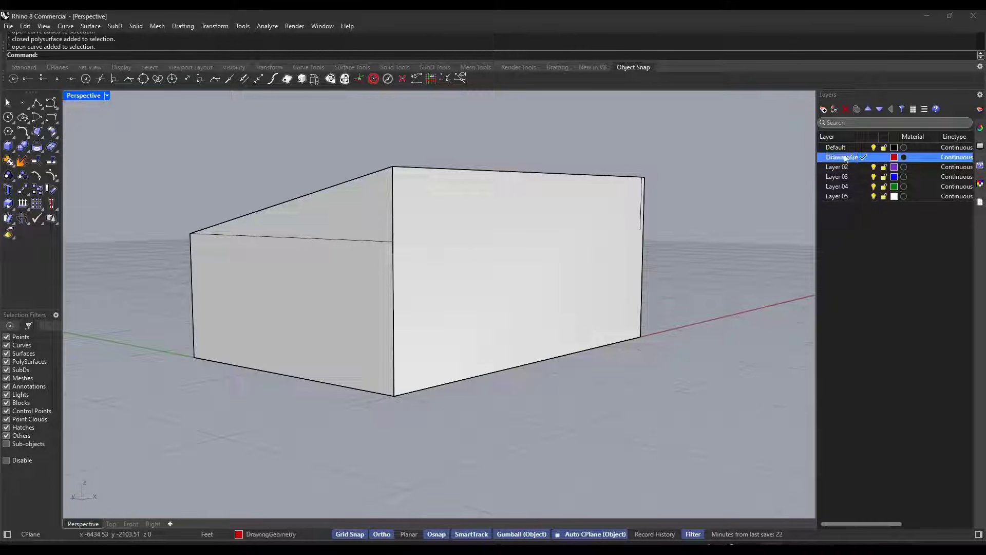
Move the three leftover profile lines of the gable to the DrawingGeometry layer and clear the selection
click(371, 240)
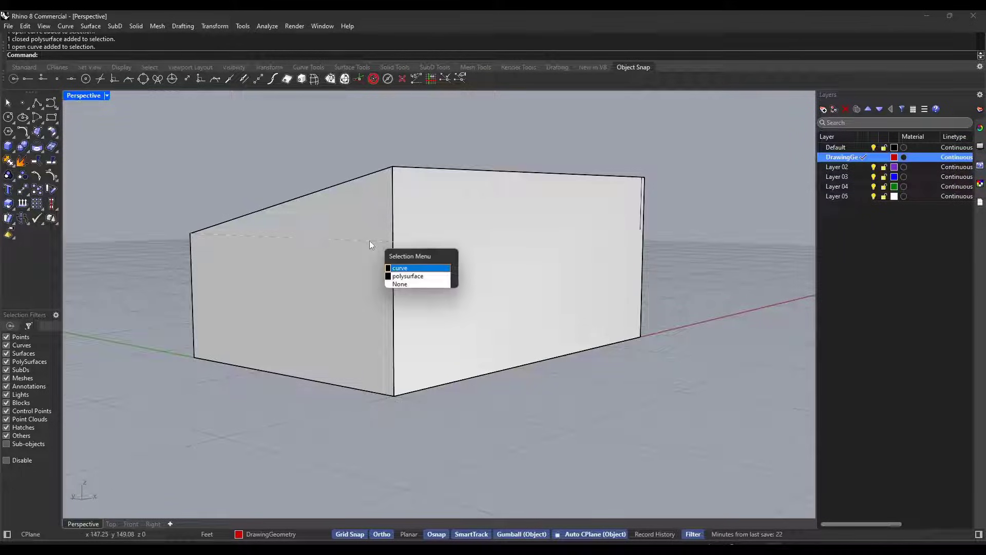
click(405, 268)
click(640, 205)
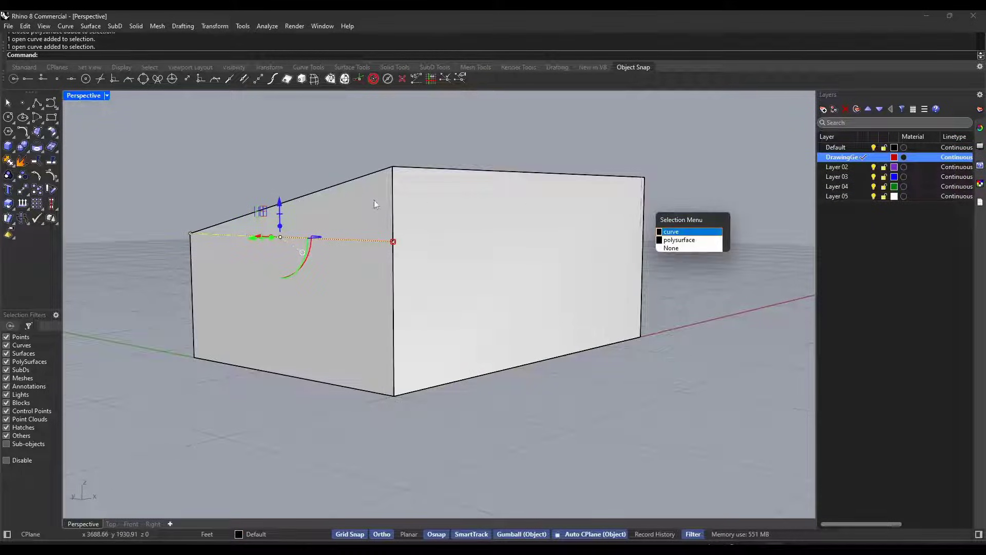
click(662, 231)
click(366, 177)
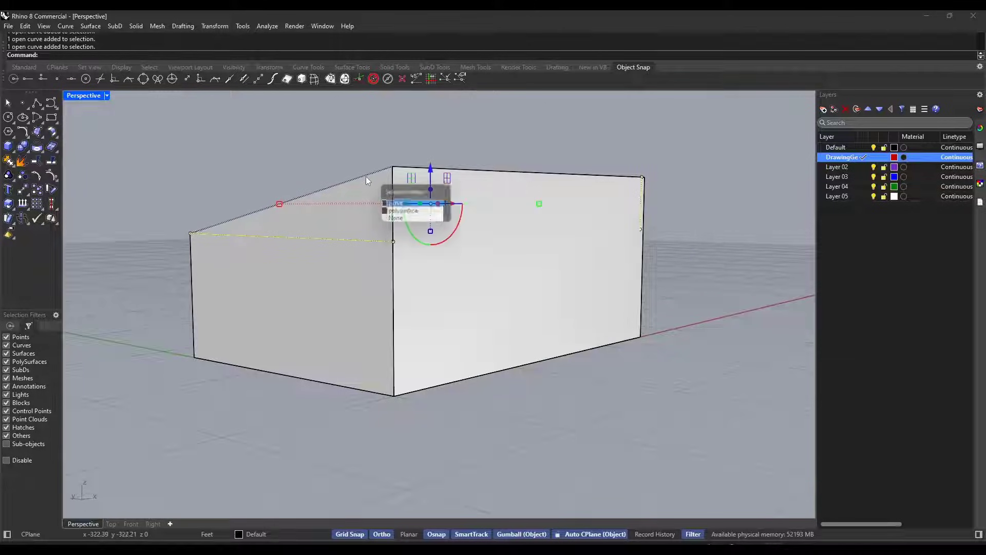
click(396, 204)
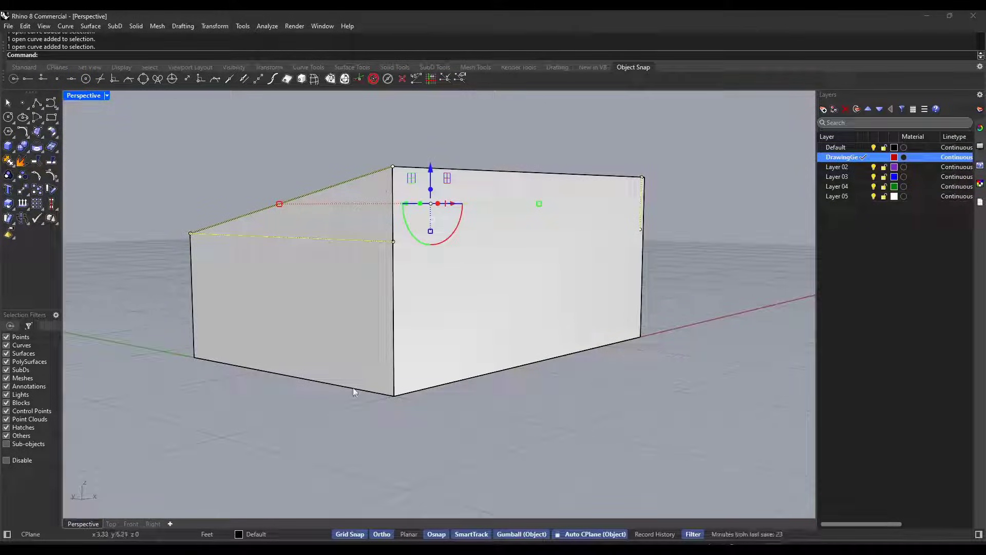
click(302, 533)
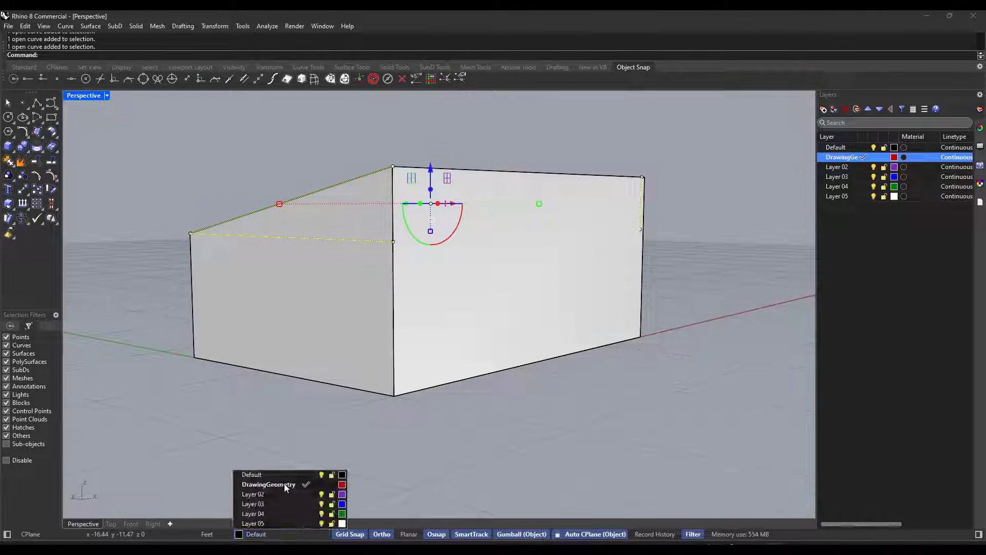
click(297, 480)
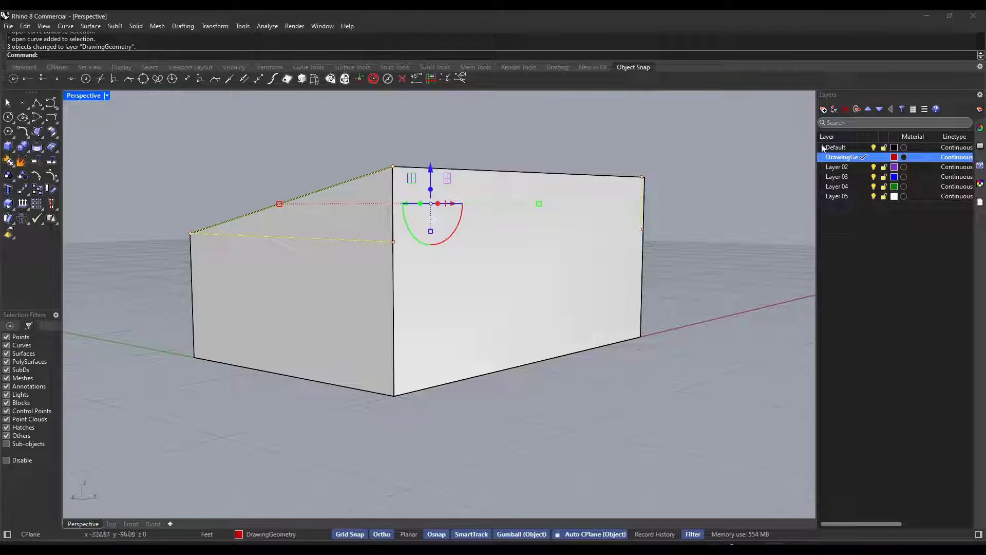
click(756, 153)
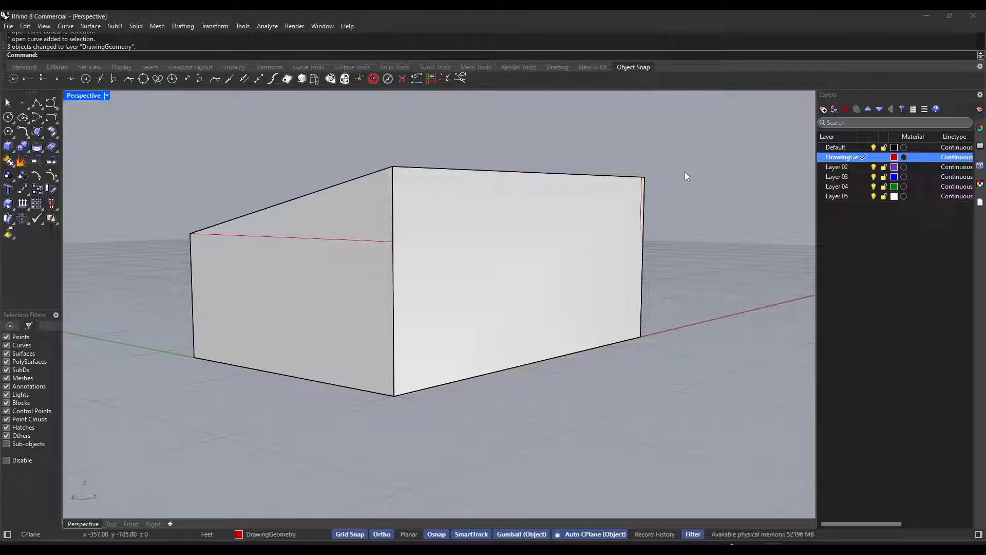
Make Default the current layer and hide the DrawingGeometry layer
click(861, 147)
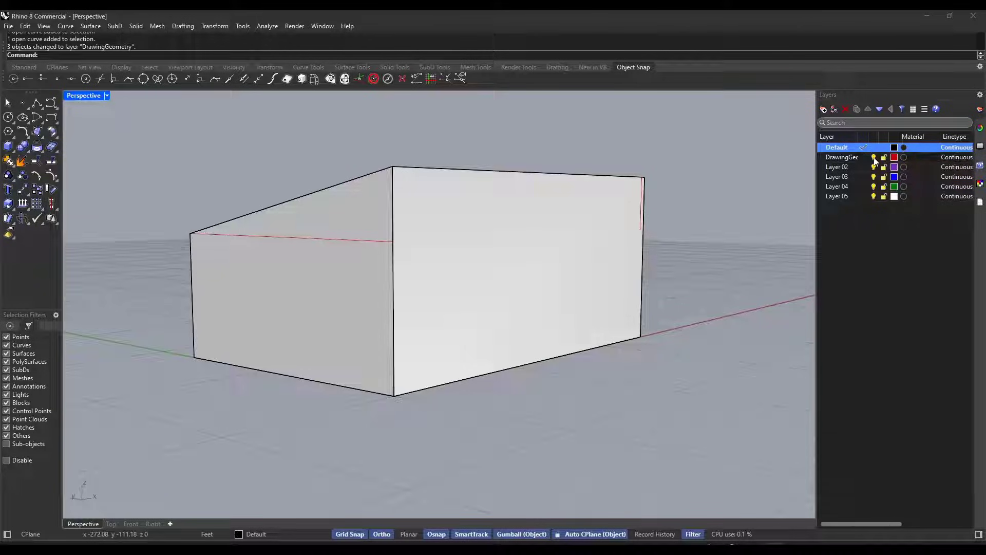
click(874, 158)
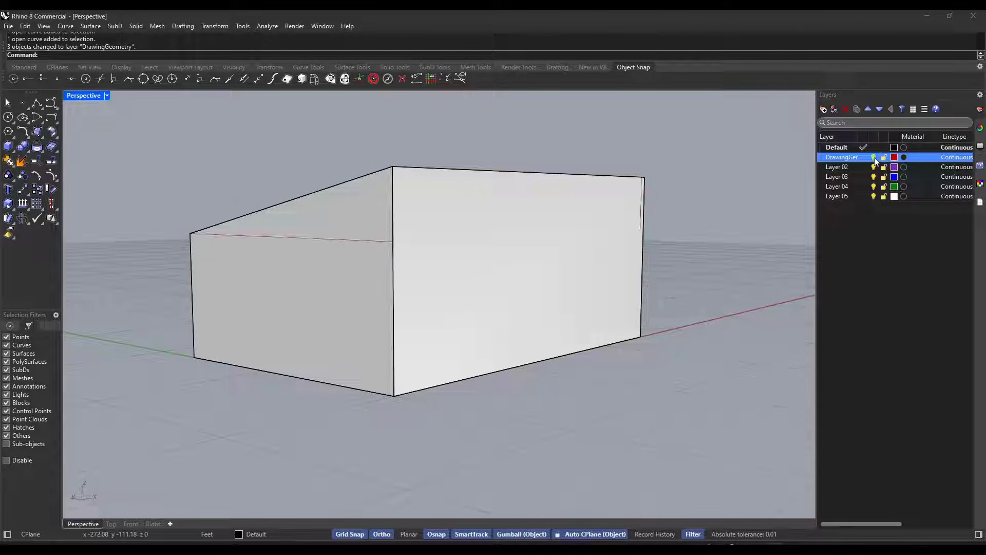
right_drag(516, 243, 485, 247)
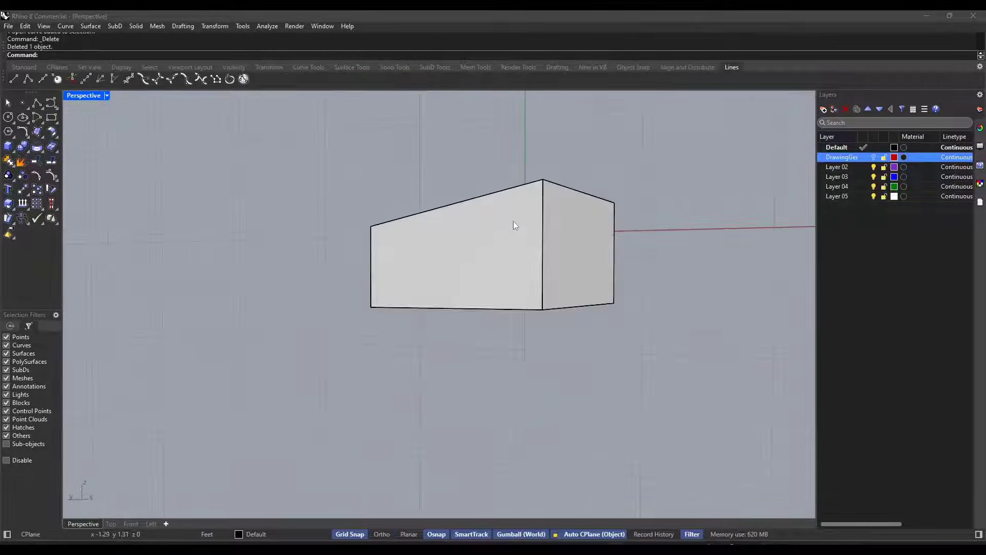
Align the construction plane with the outer face of the tall long wall by selecting only that face, and clear the selection
mouse_move(512, 222)
right_down()
mouse_move(513, 257)
mouse_move(577, 266)
mouse_move(543, 218)
mouse_move(495, 230)
right_up()
scroll(501, 320, up, 2)
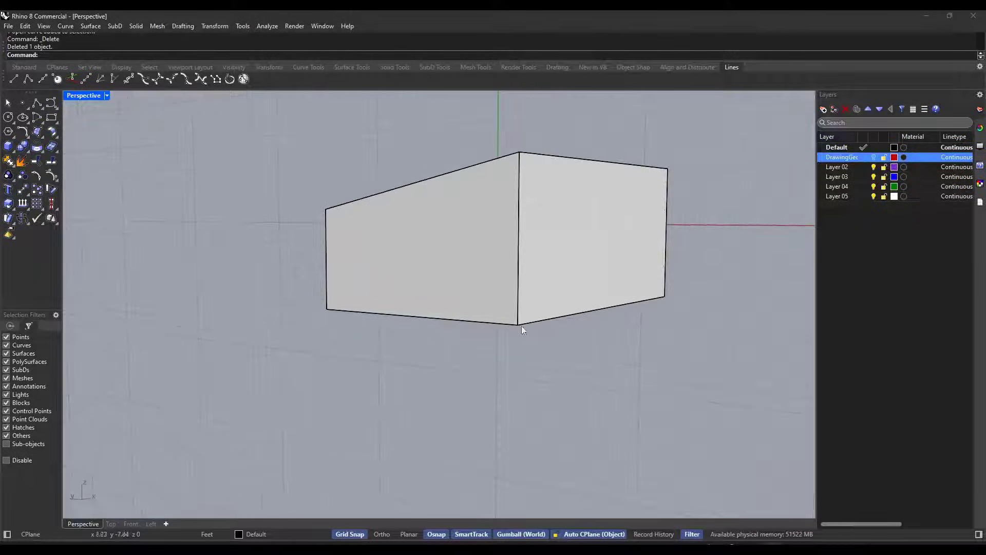
right_drag(576, 309, 535, 291)
click(510, 284)
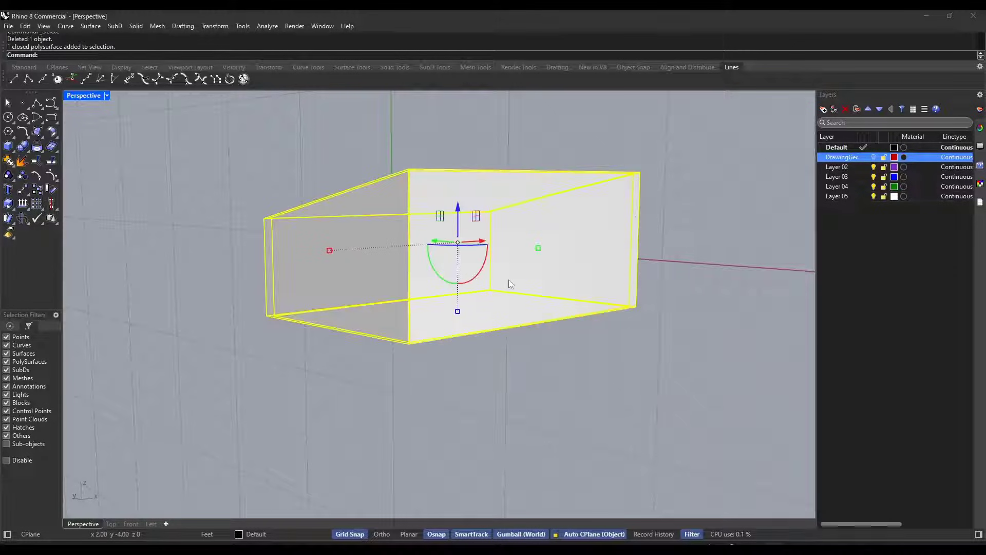
ctrl+shift+click(578, 243)
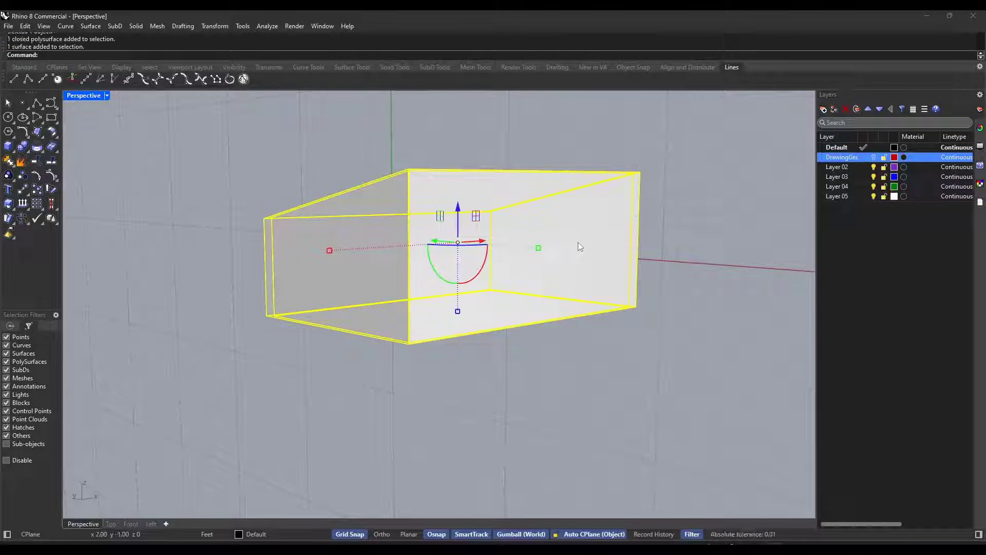
click(701, 212)
ctrl+shift+click(572, 243)
click(724, 206)
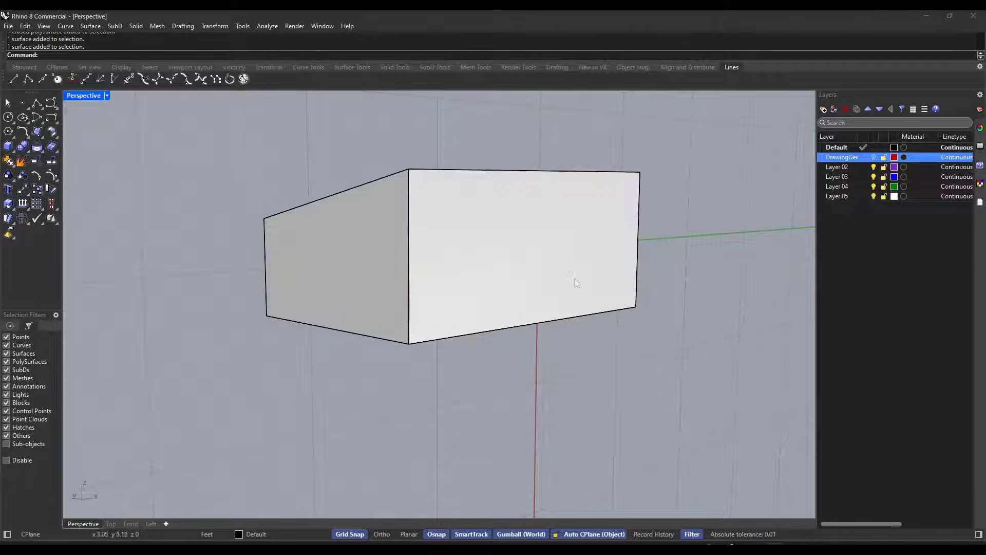
right_drag(551, 261, 479, 319)
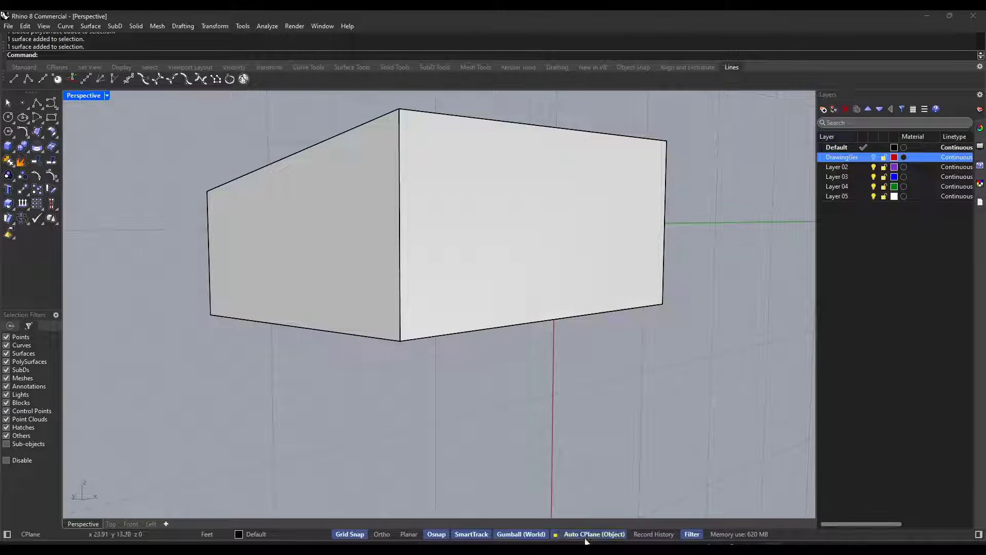
right_drag(487, 292, 476, 307)
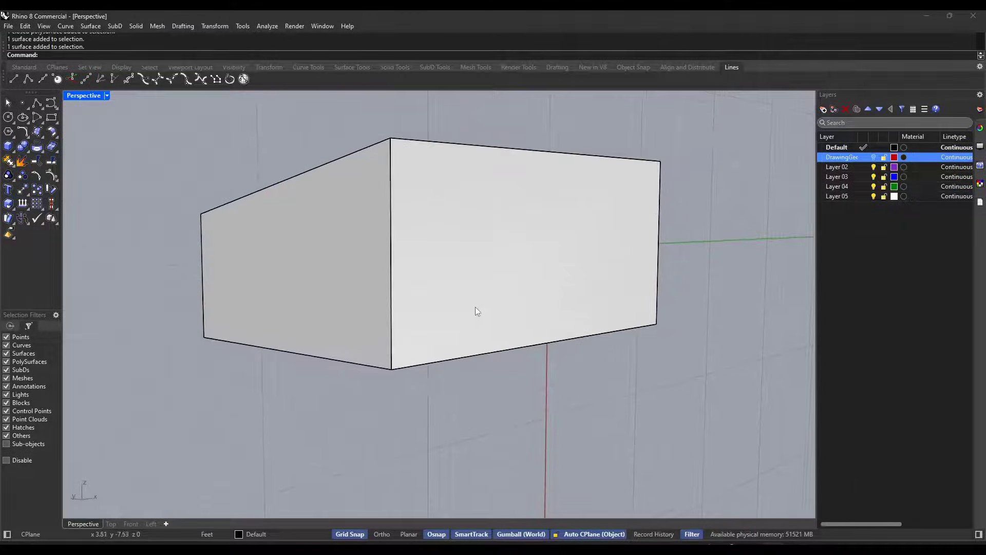
Draw a 3' line along the bottom edge of the tall long wall, starting at the corner by the gable
text(line)
key(Return)
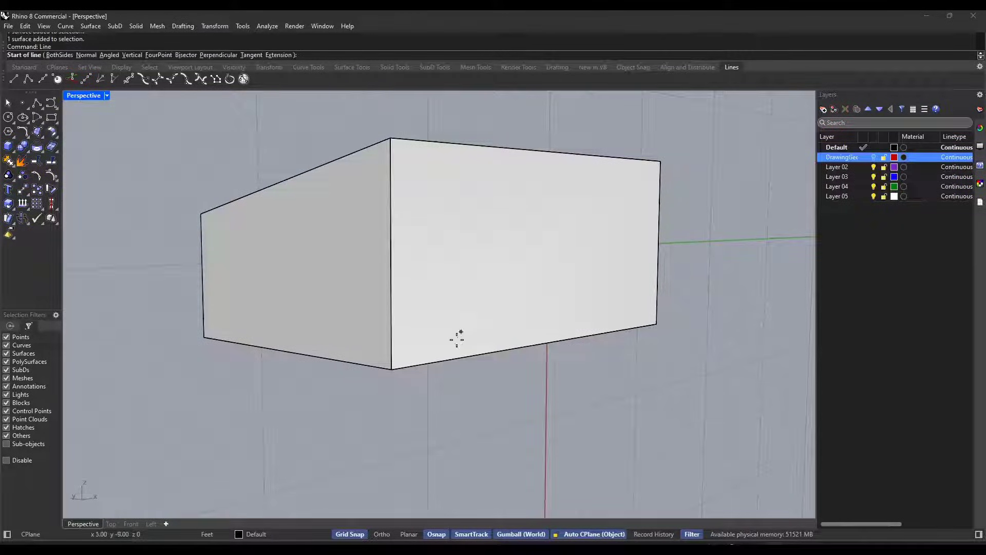
click(403, 366)
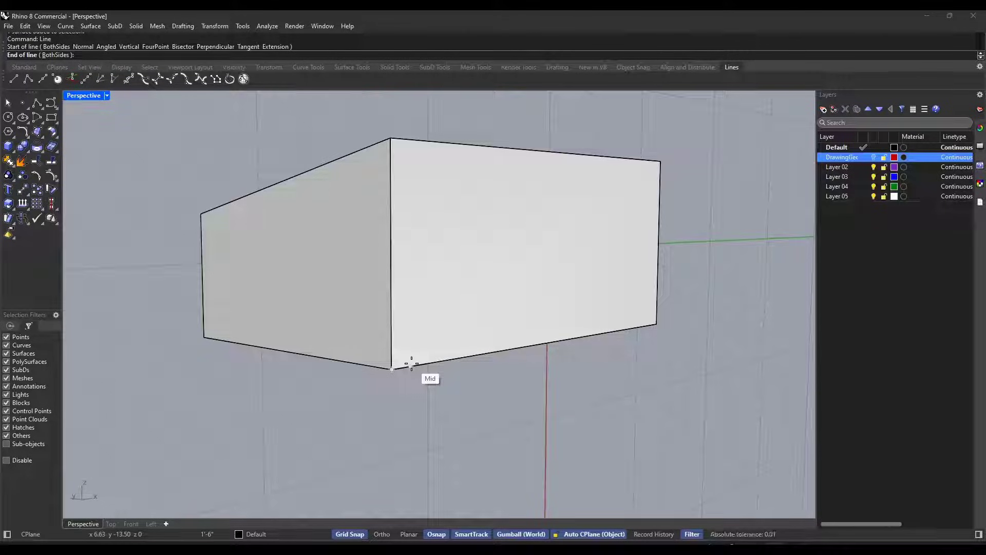
key(Return)
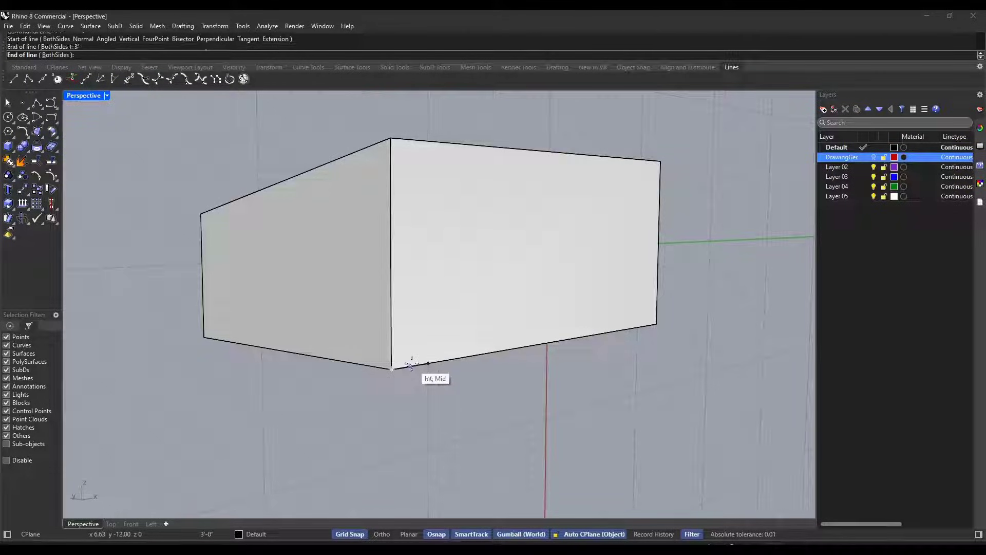
click(433, 362)
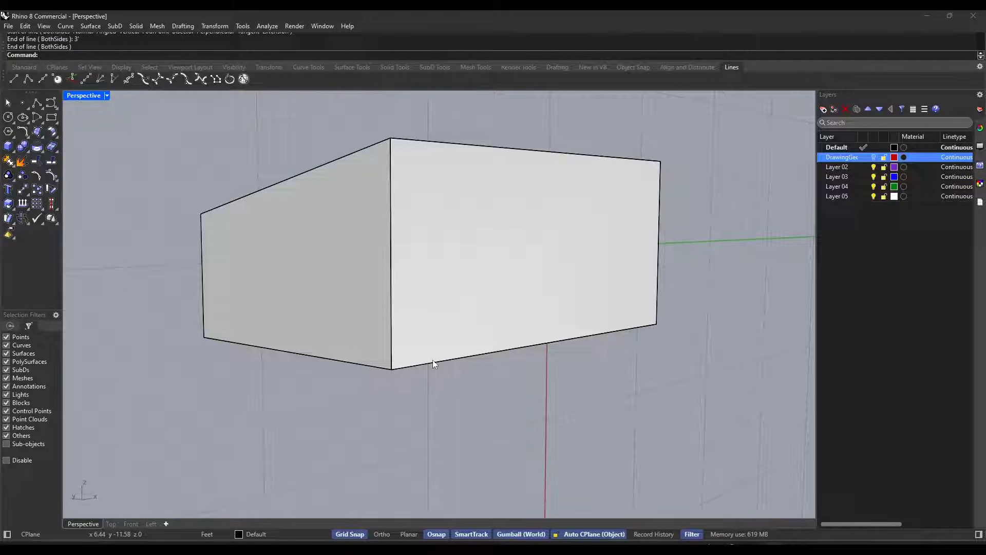
Draw a door rectangle up the tall long wall from the free end of the 3' line, with length -7' and width 3'
text(rectangle)
key(Return)
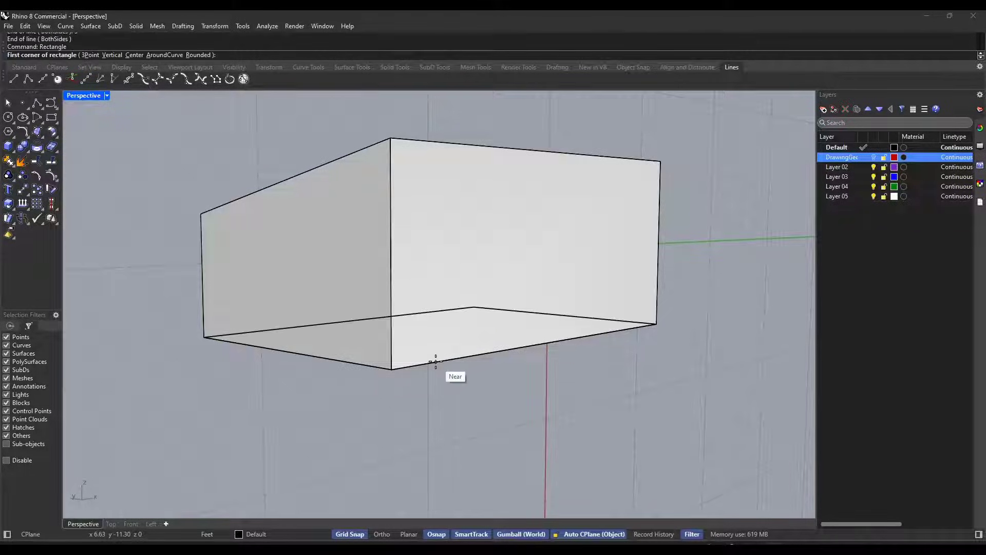
click(428, 363)
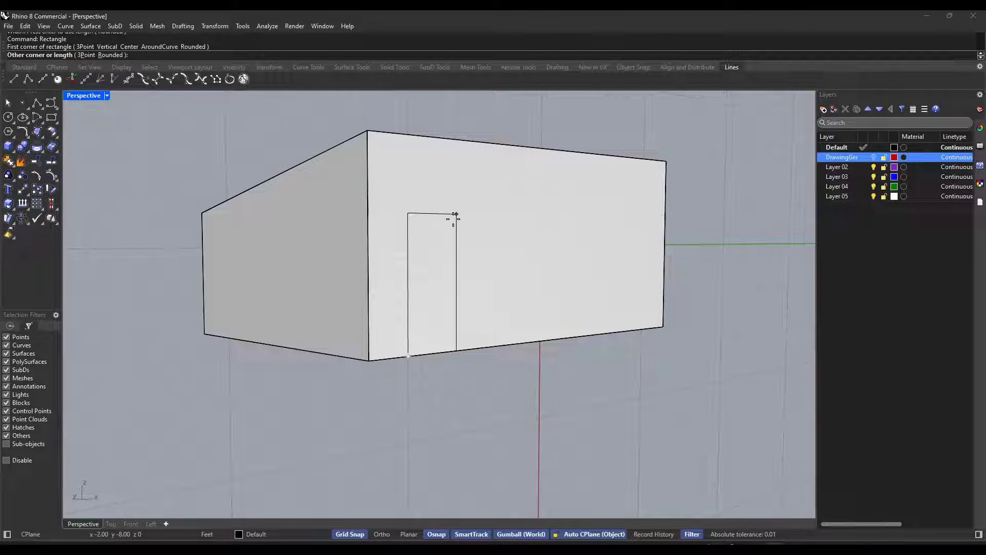
text(7)
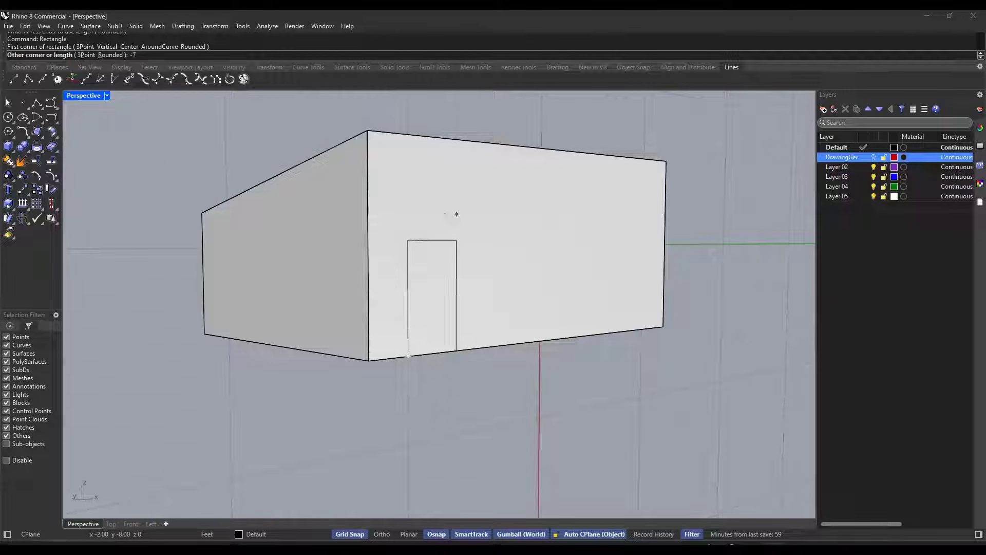
text(')
key(Return)
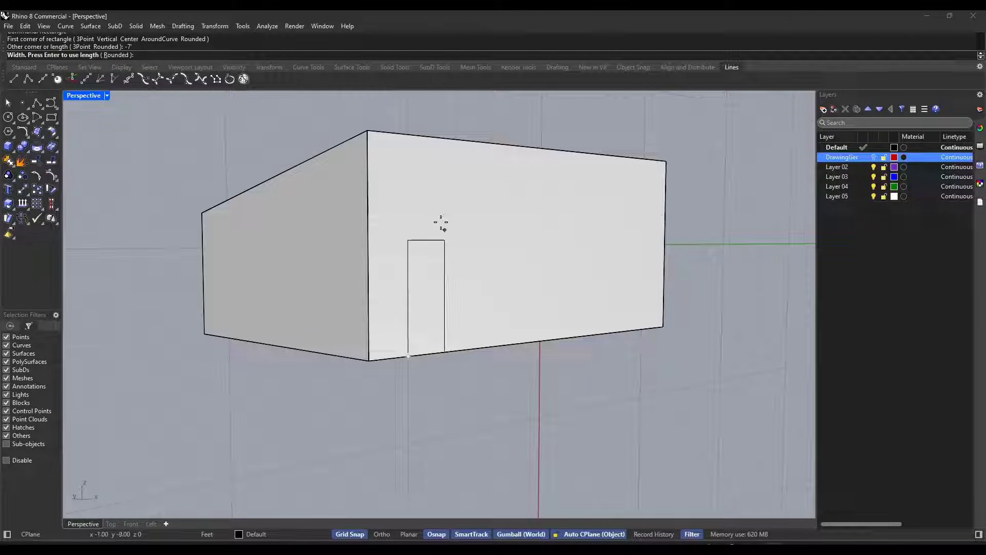
text(-3')
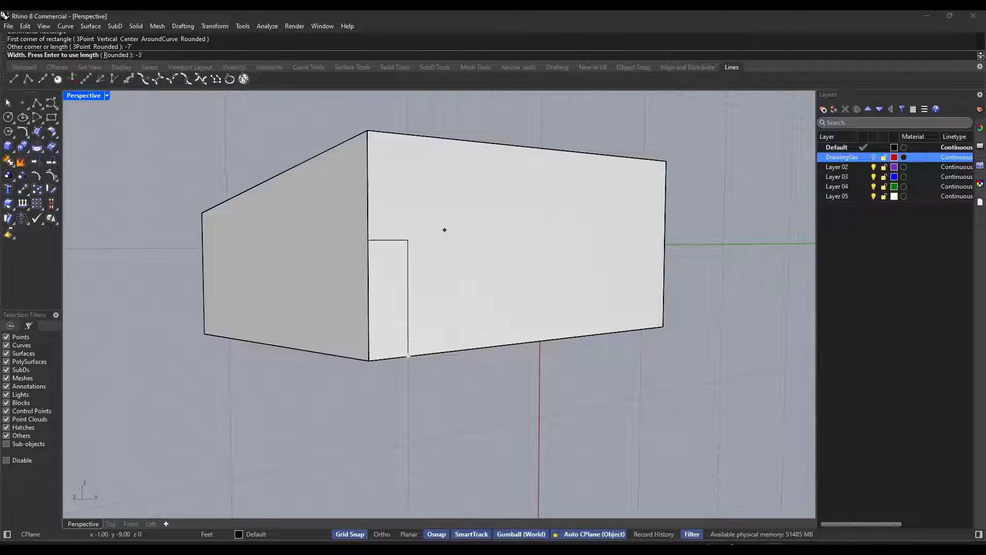
key(BackSpace)
key(BackSpace)
key(BackSpace)
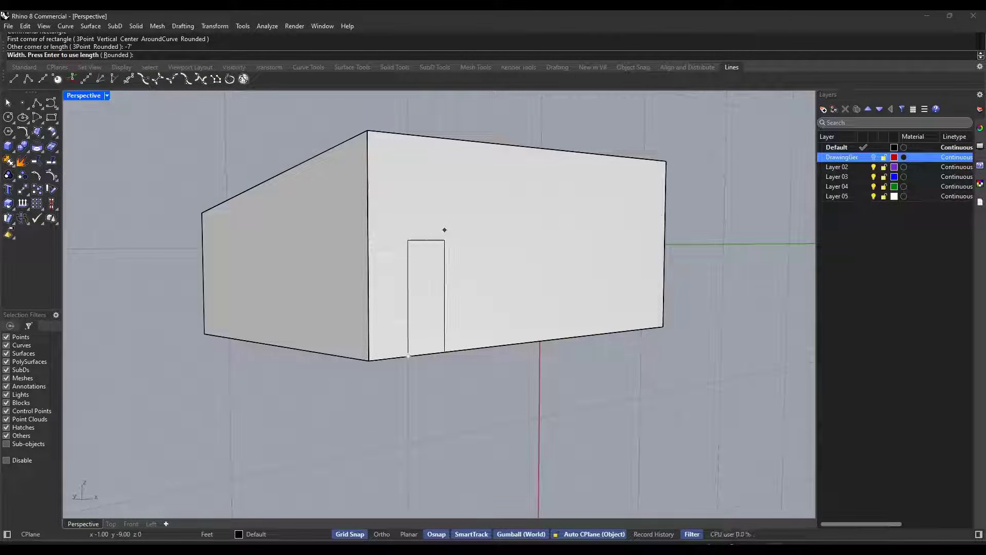
key(Return)
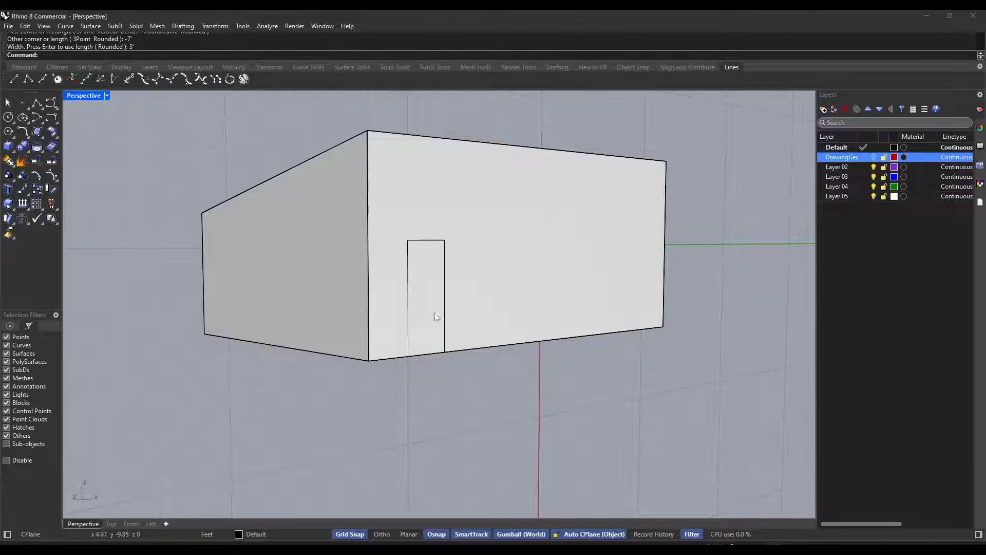
Draw a 3' line along the bottom edge of the tall long wall, starting at the far corner opposite the door
mouse_move(436, 314)
right_down()
mouse_move(469, 317)
mouse_move(503, 287)
mouse_move(423, 315)
right_up()
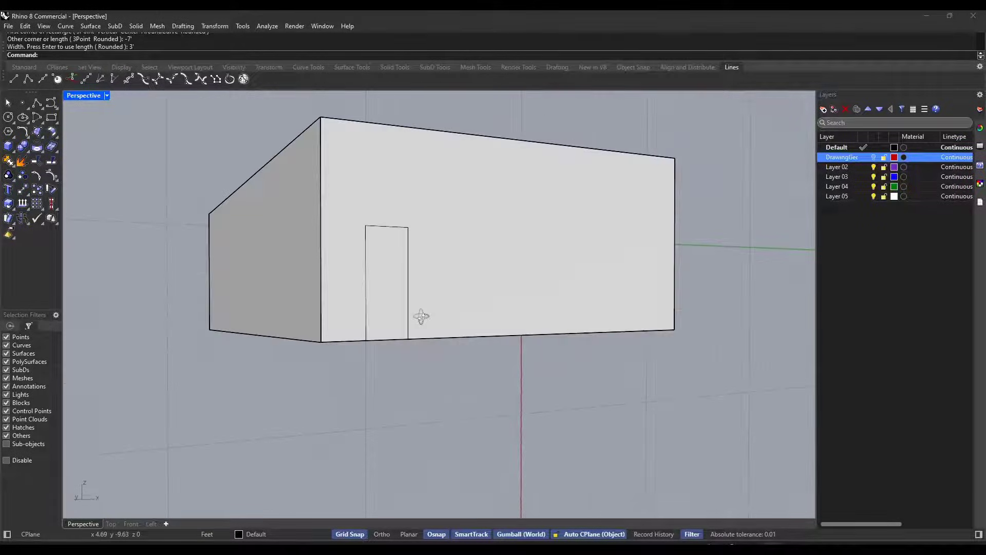
text(line)
key(Return)
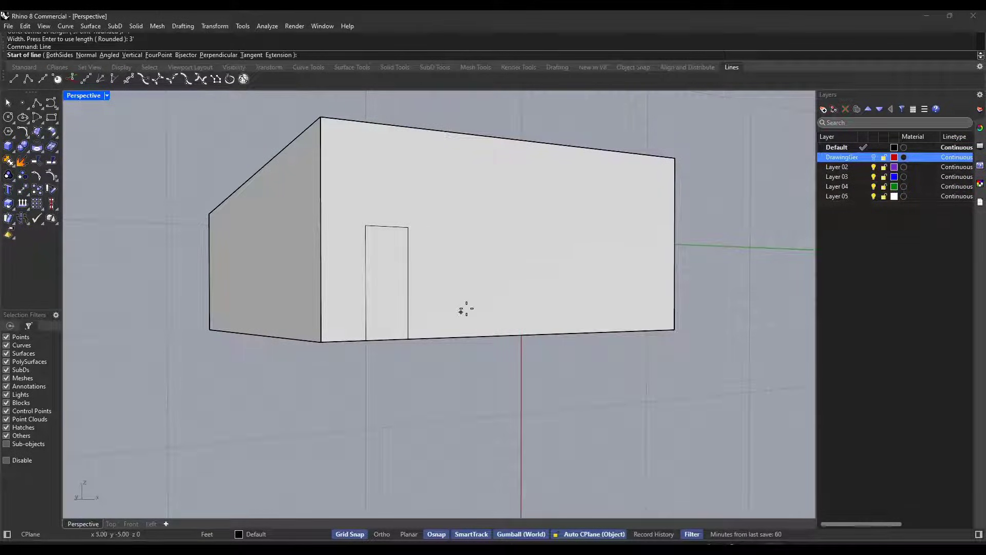
click(675, 328)
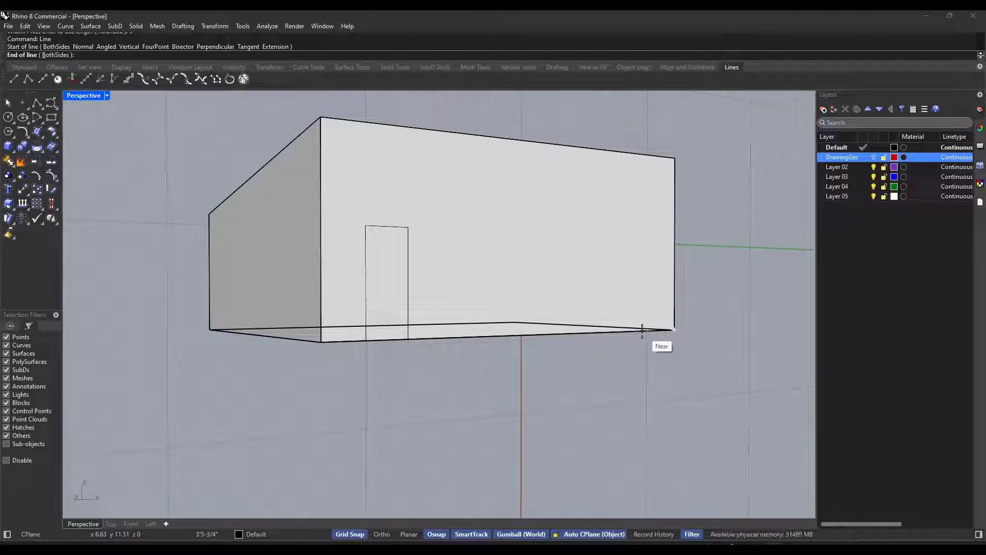
text(3')
key(Return)
click(643, 331)
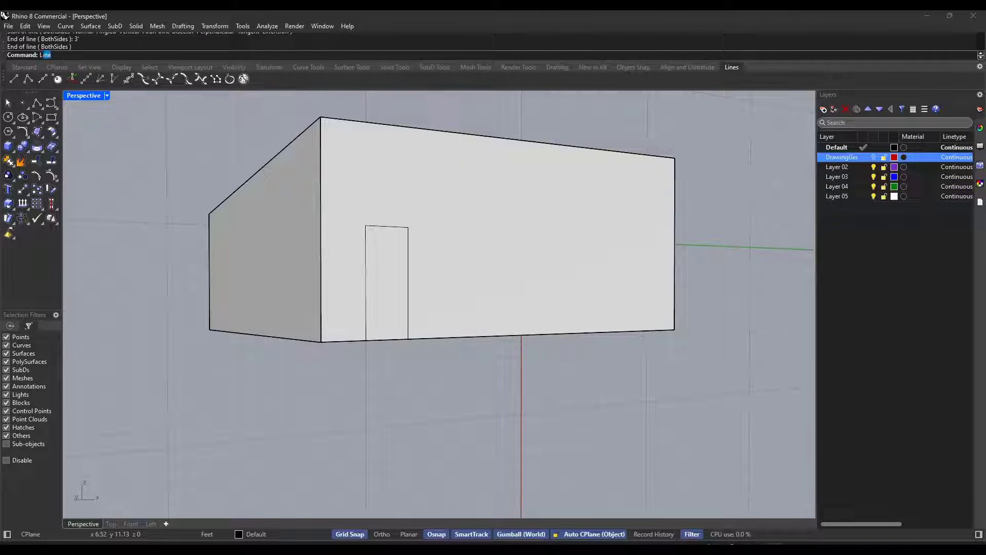
Draw a vertical line up the wall from the end of the new 3' line to the height of the door's top
text(L)
key(Return)
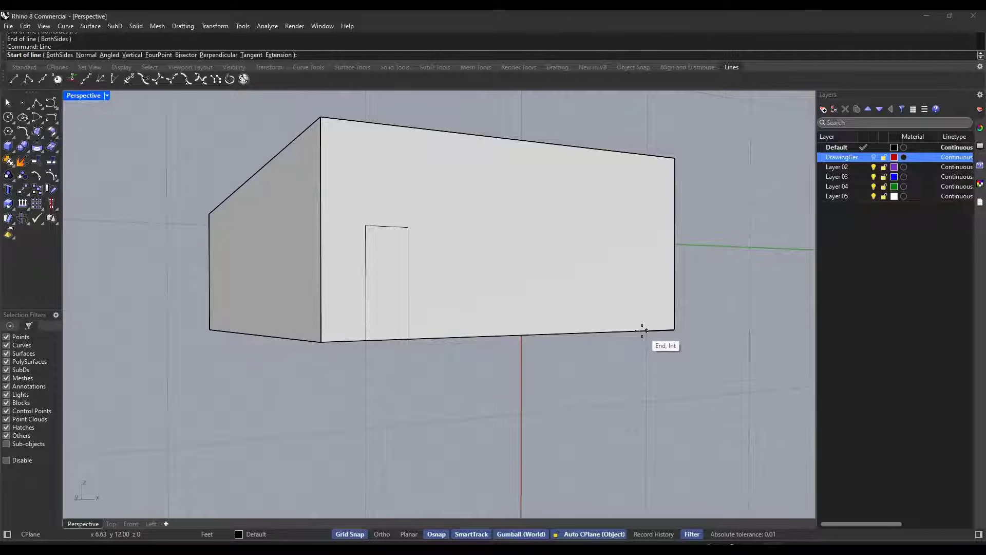
right_drag(634, 326, 642, 340)
click(644, 334)
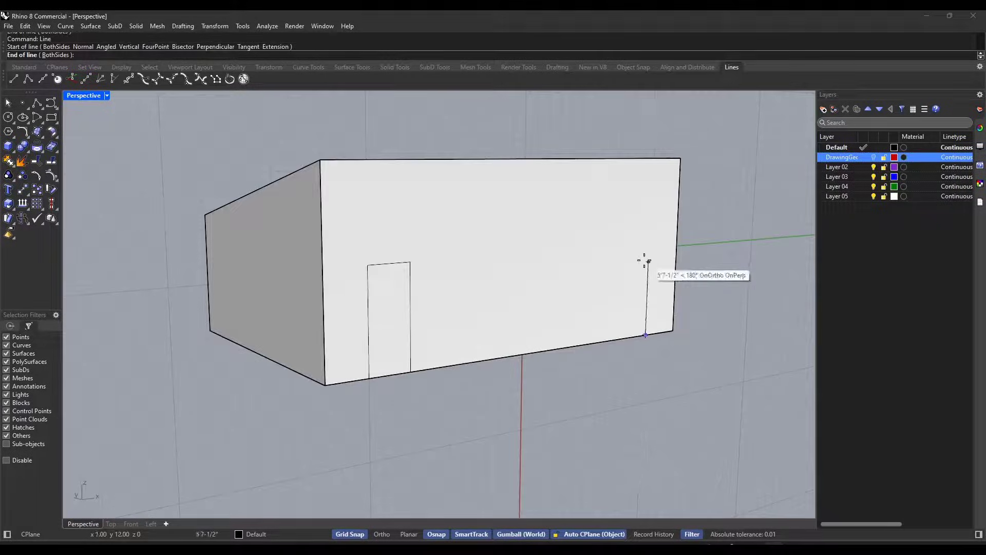
mouse_move(410, 262)
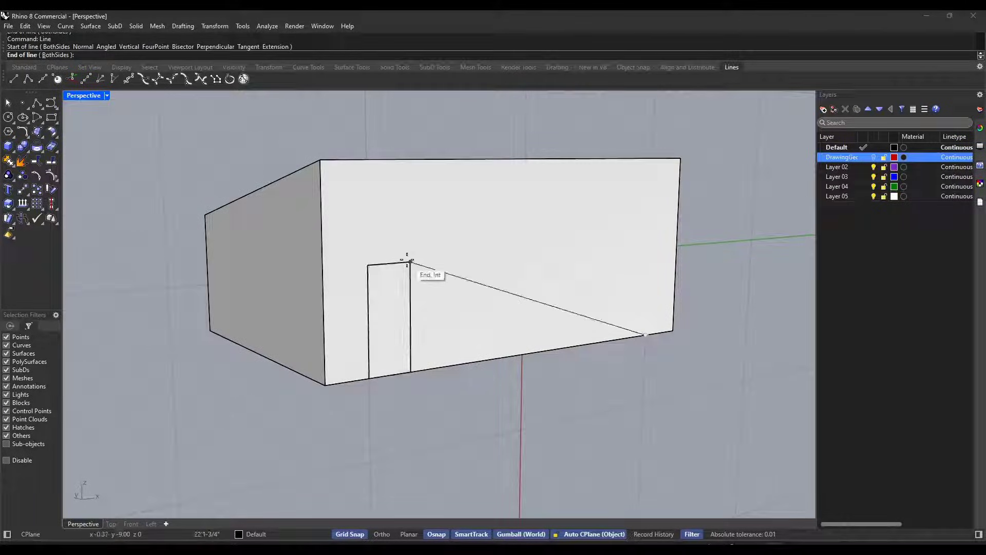
click(650, 247)
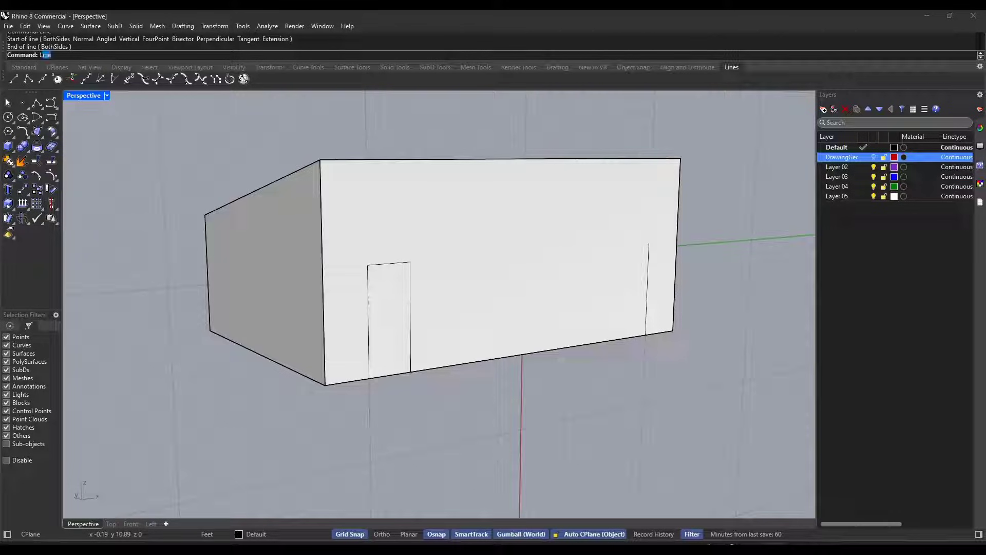
Complete the wide opening with a top line about 16' long toward the door and a vertical line down to the wall's bottom edge
key(Return)
click(649, 245)
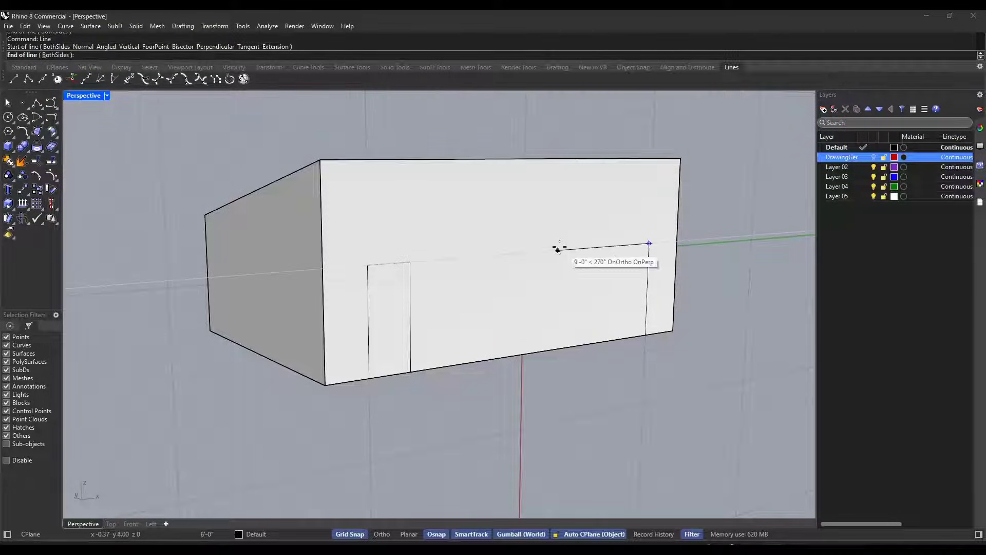
click(475, 256)
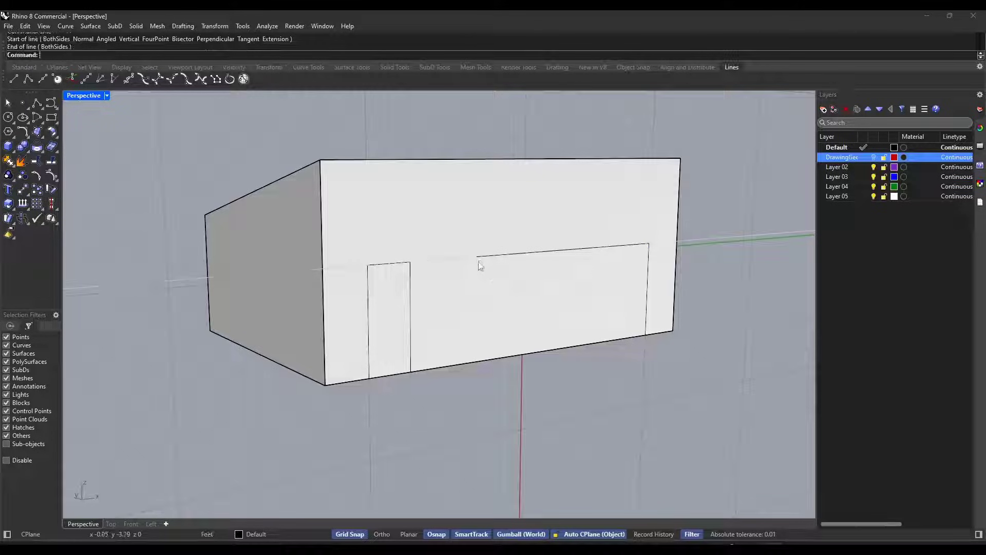
key(Return)
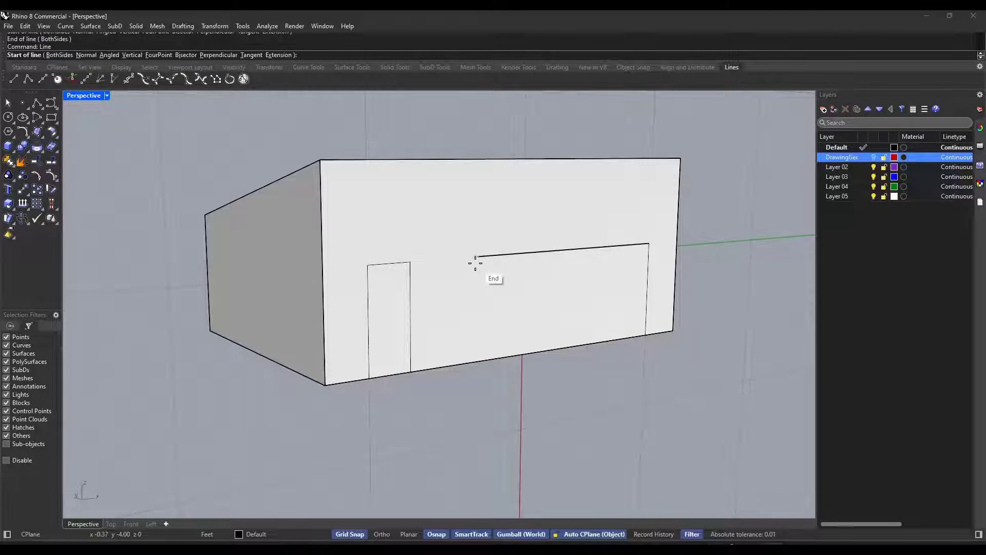
click(475, 256)
click(475, 362)
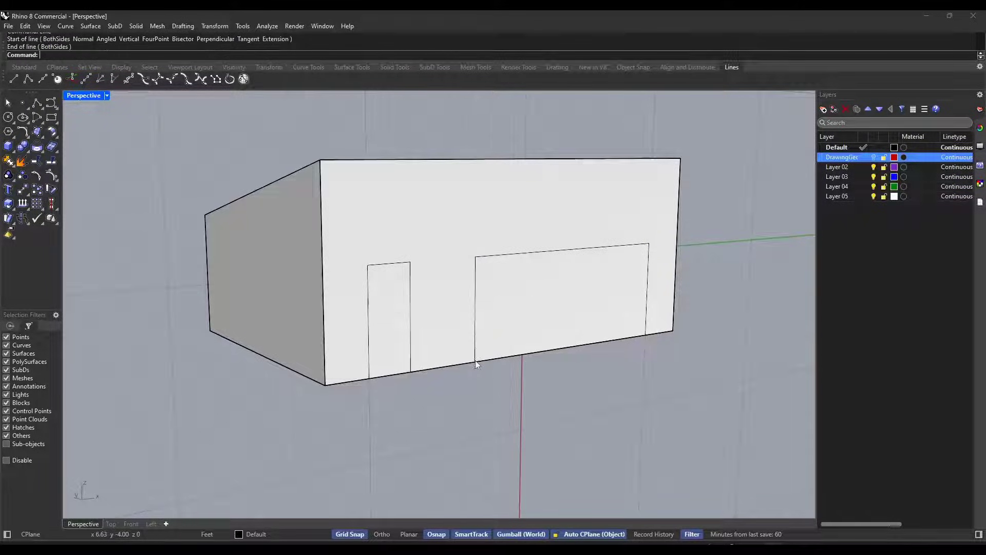
Align the construction plane with the adjacent gable wall by selecting only that face, and clear the selection
right_drag(501, 337, 530, 323)
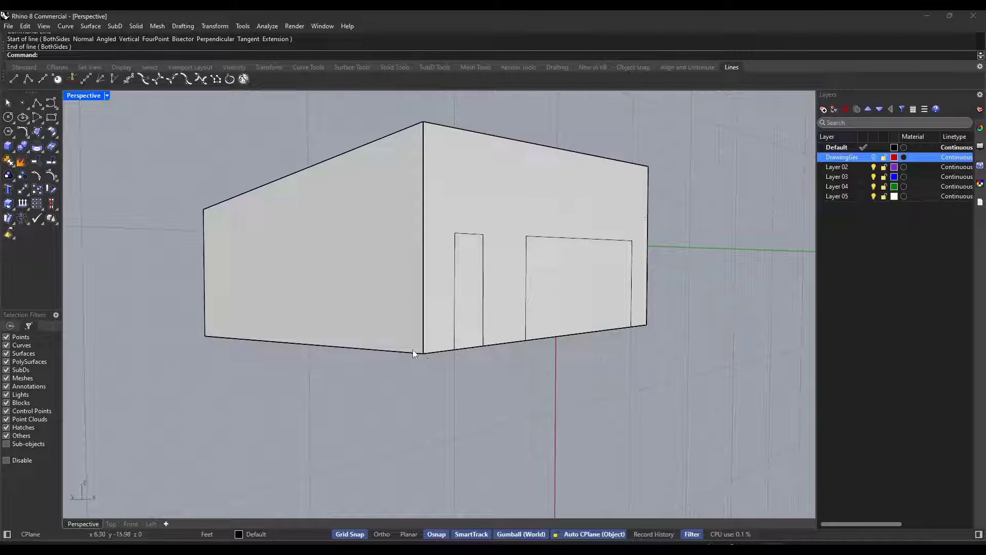
click(350, 272)
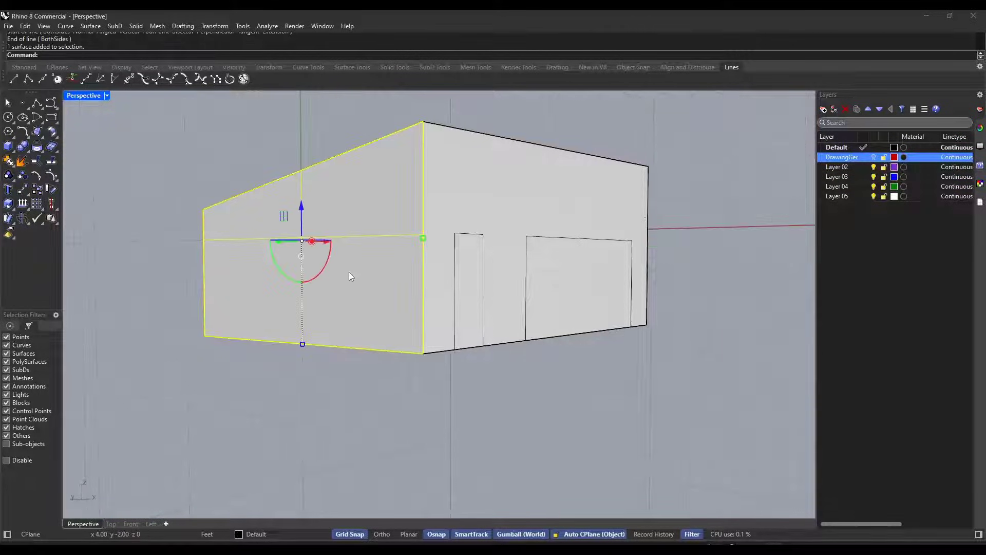
right_drag(330, 269, 398, 242)
click(388, 131)
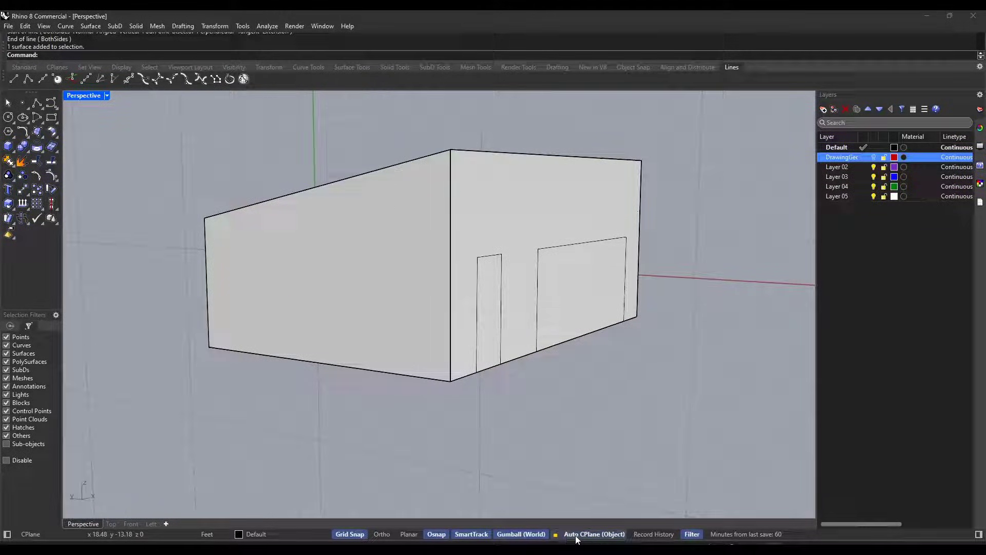
Draw a 3' line along the bottom edge of the gable wall, starting at the corner shared with the tall long wall
right_drag(430, 364, 433, 338)
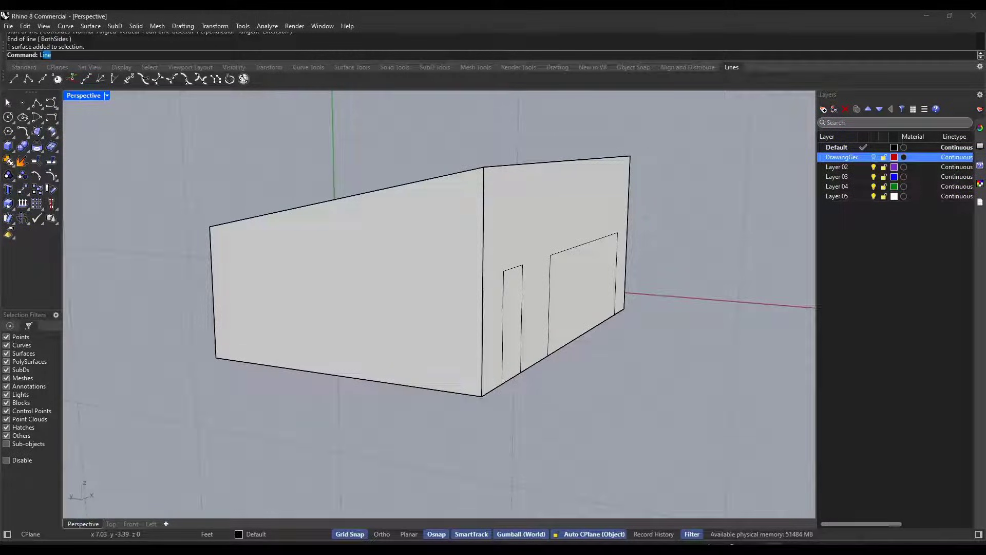
key(Return)
click(480, 396)
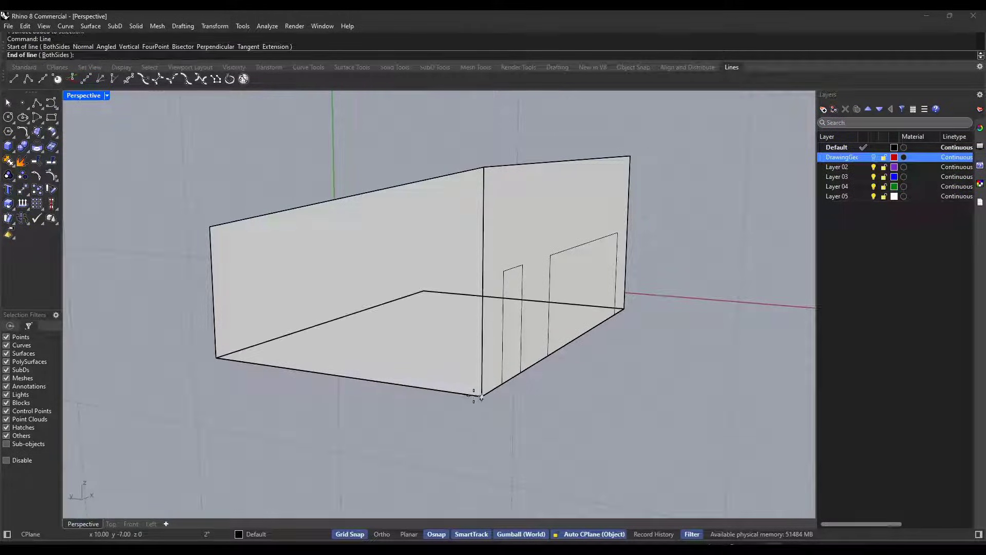
text(3')
key(Return)
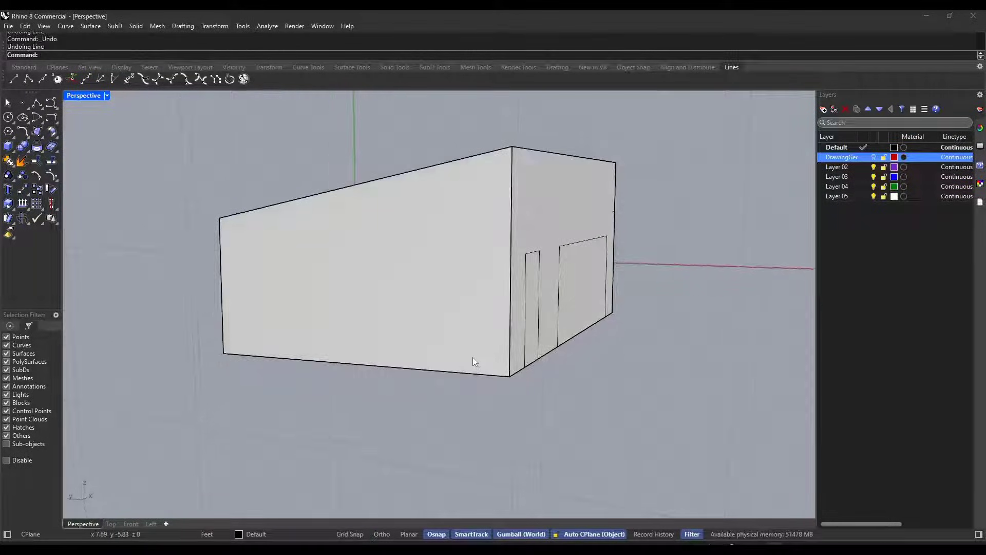
text(line)
key(Return)
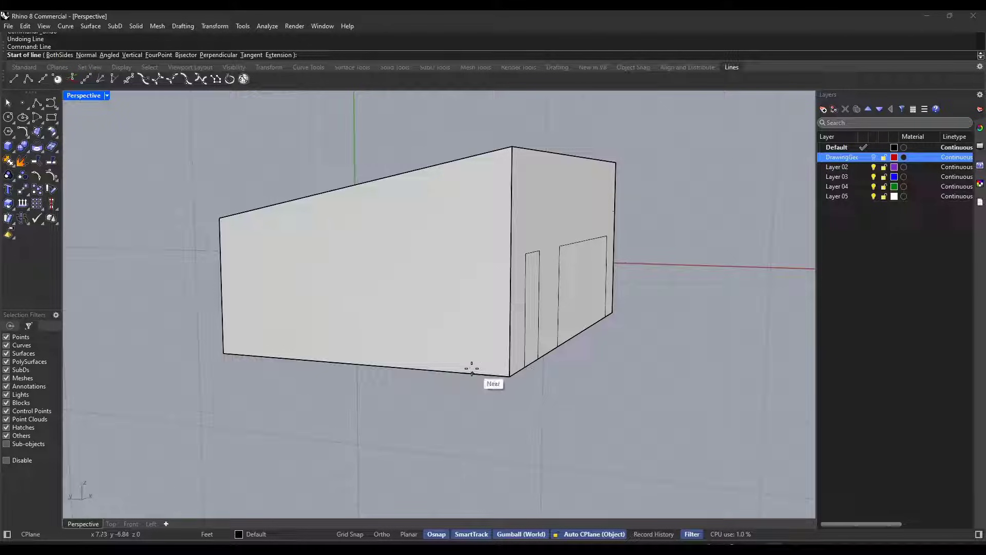
click(460, 372)
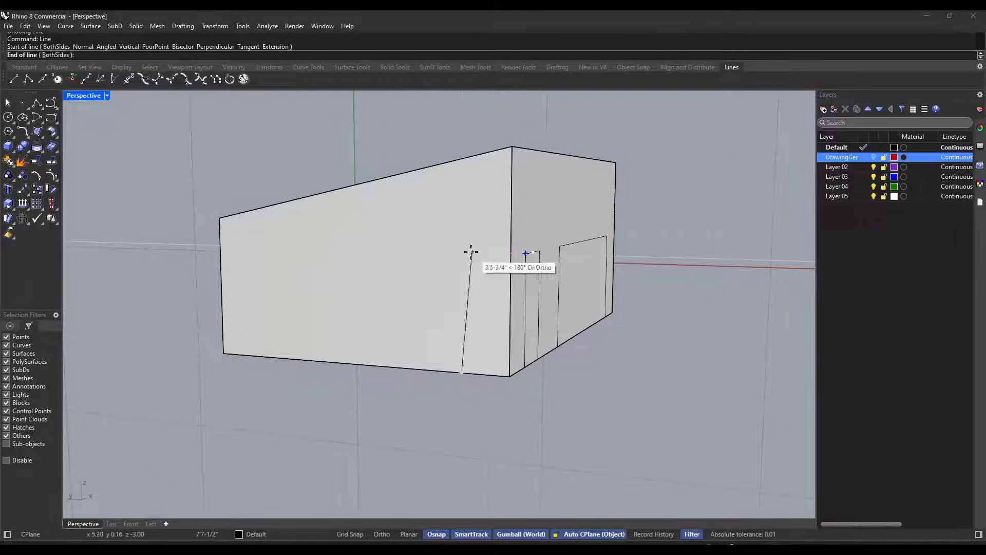
key(Escape)
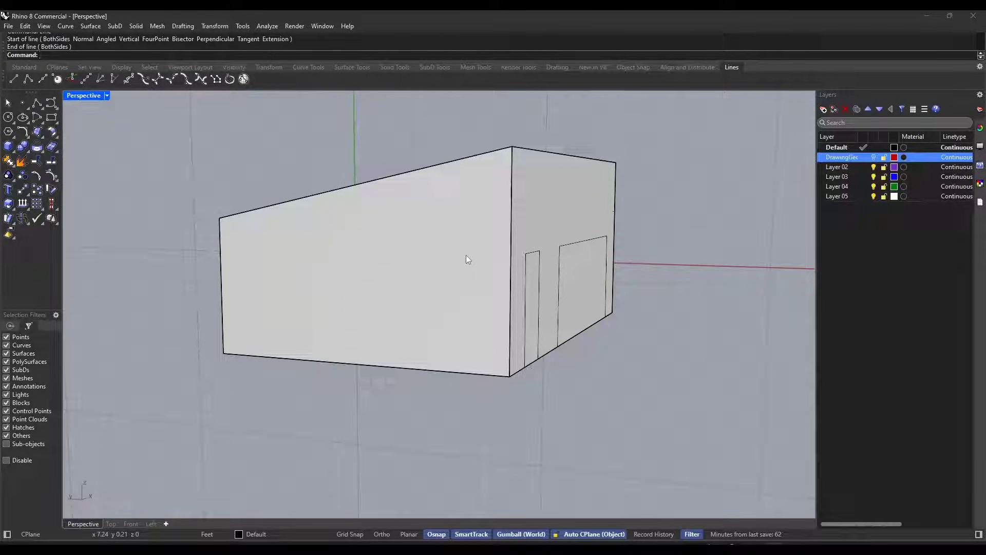
text(Li)
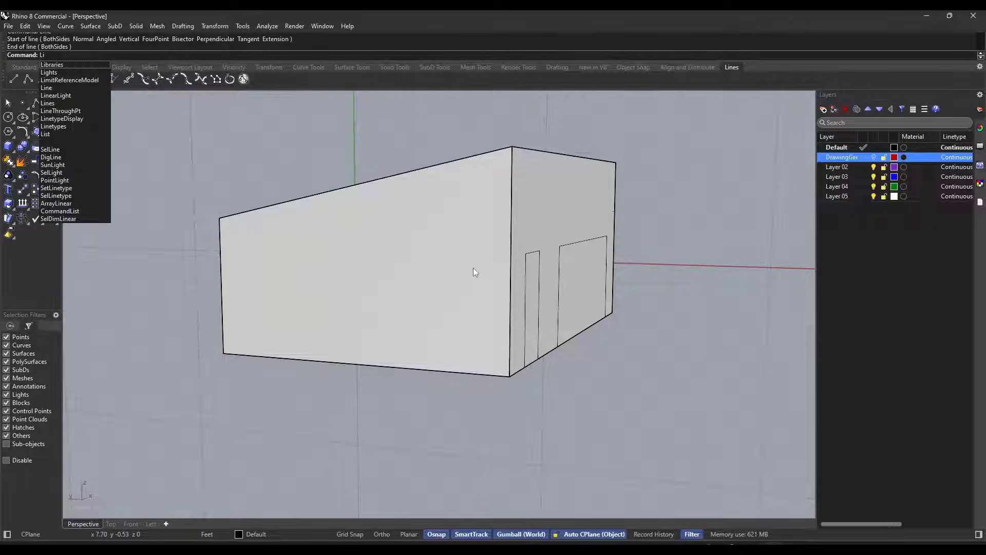
click(51, 88)
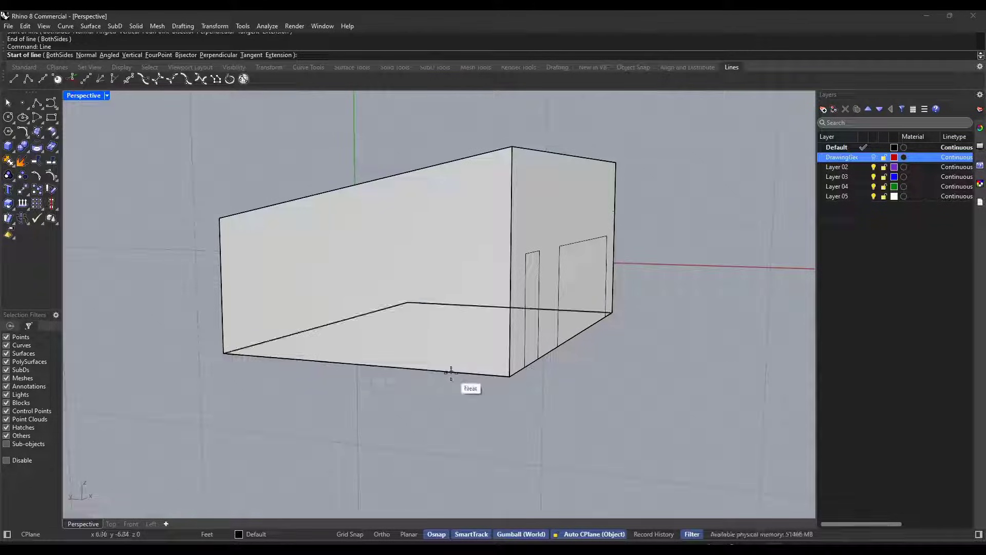
click(462, 373)
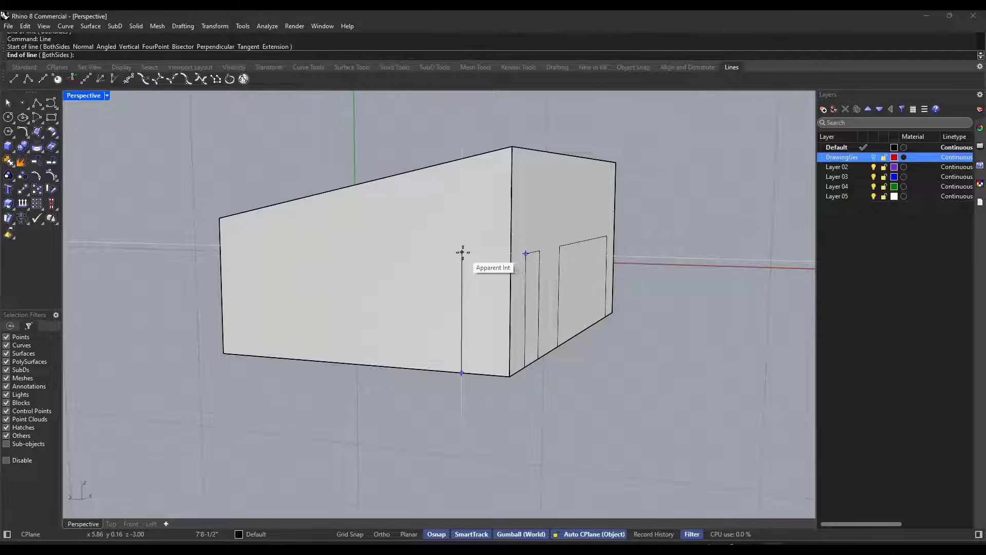
key(Escape)
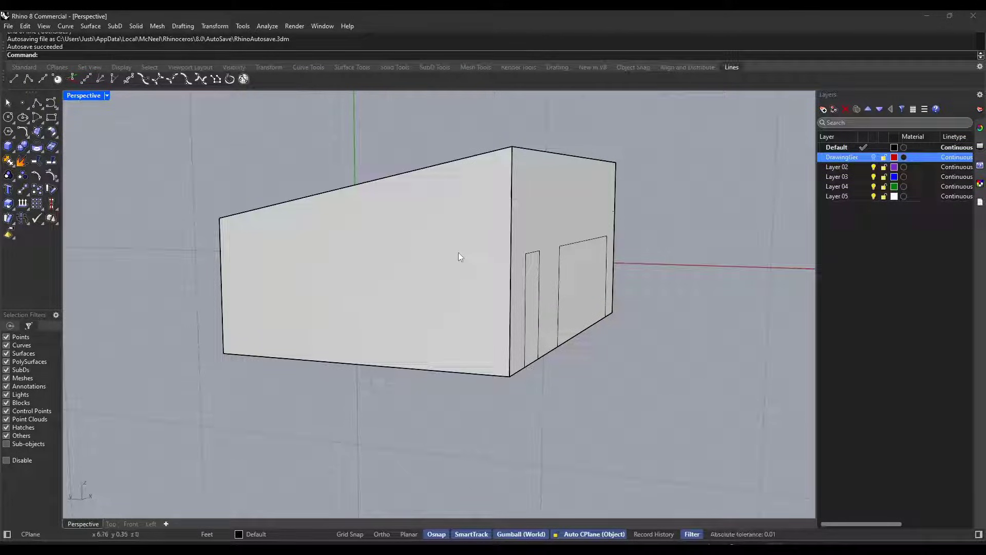
Draw a 7' vertical line up the gable wall from the free end of its 3' bottom line
text(Line)
key(Return)
click(460, 253)
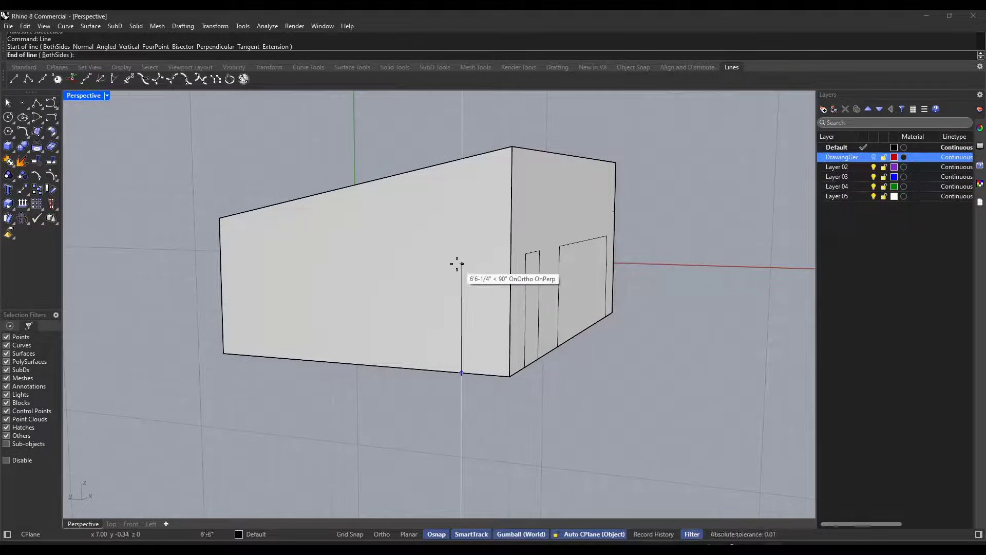
text(7')
key(Return)
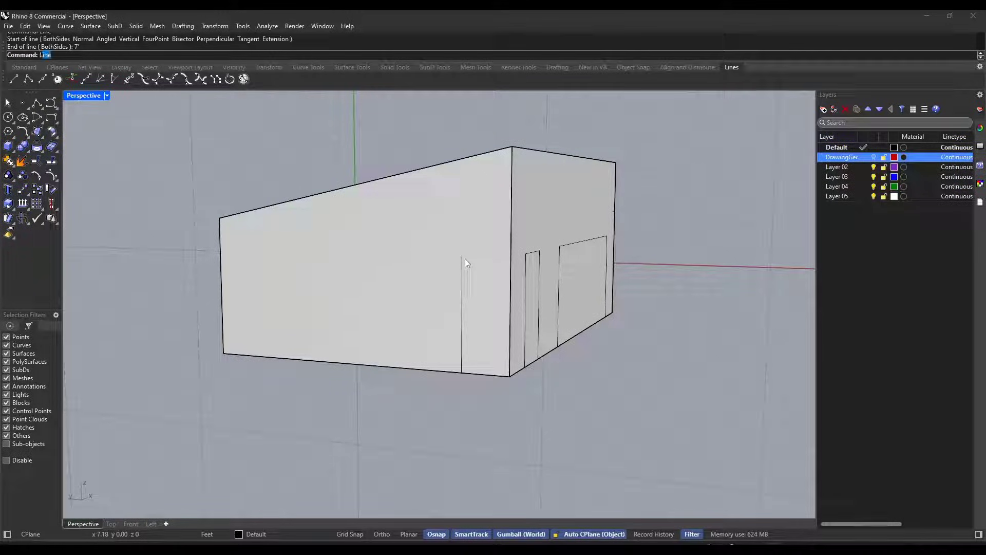
Draw a 4' horizontal line from the top of the 7' vertical line toward the gable wall's low end
key(Return)
click(458, 255)
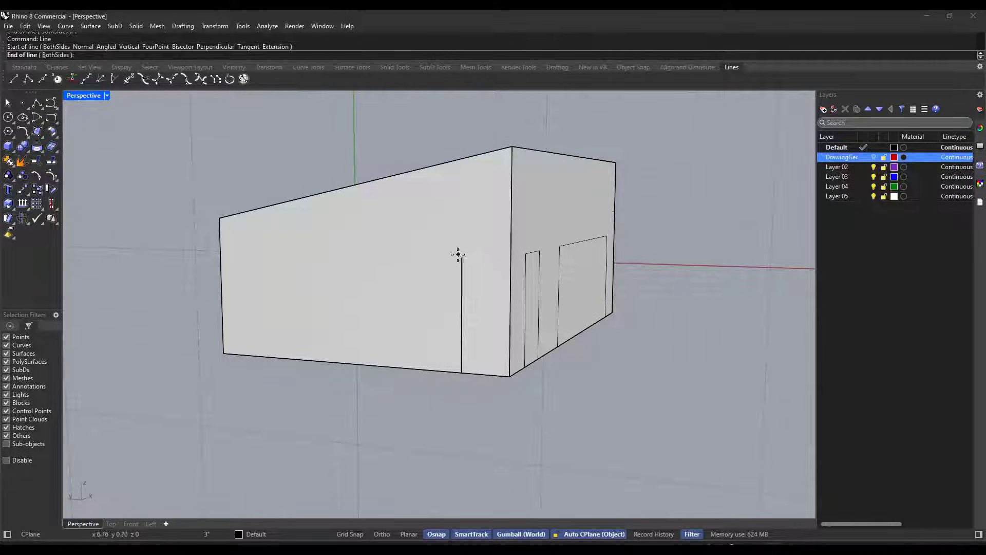
text(4')
key(Return)
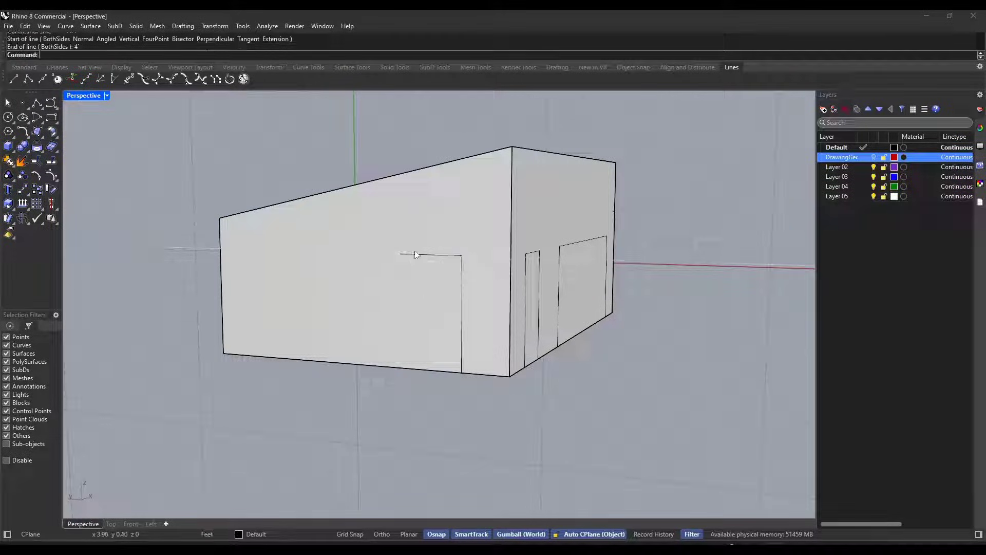
key(Return)
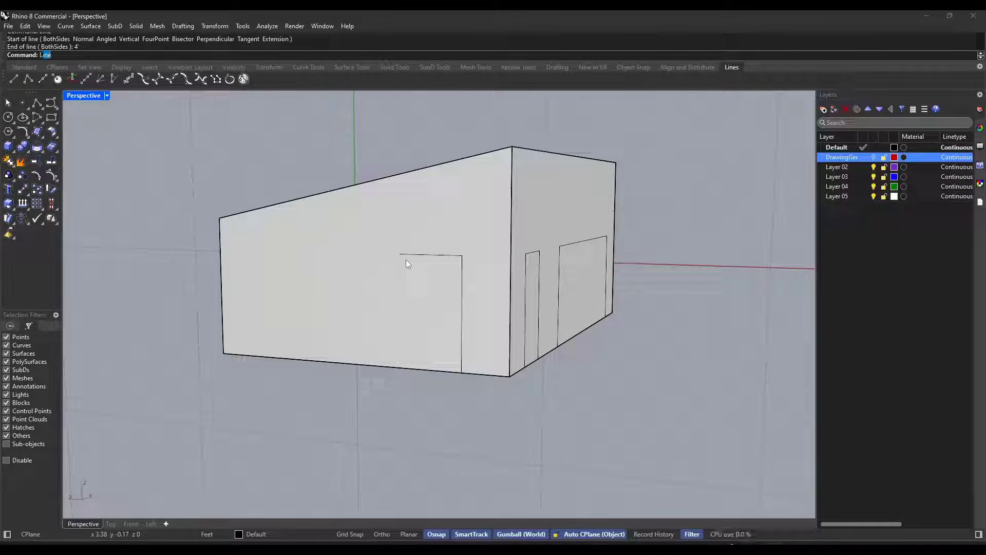
click(400, 254)
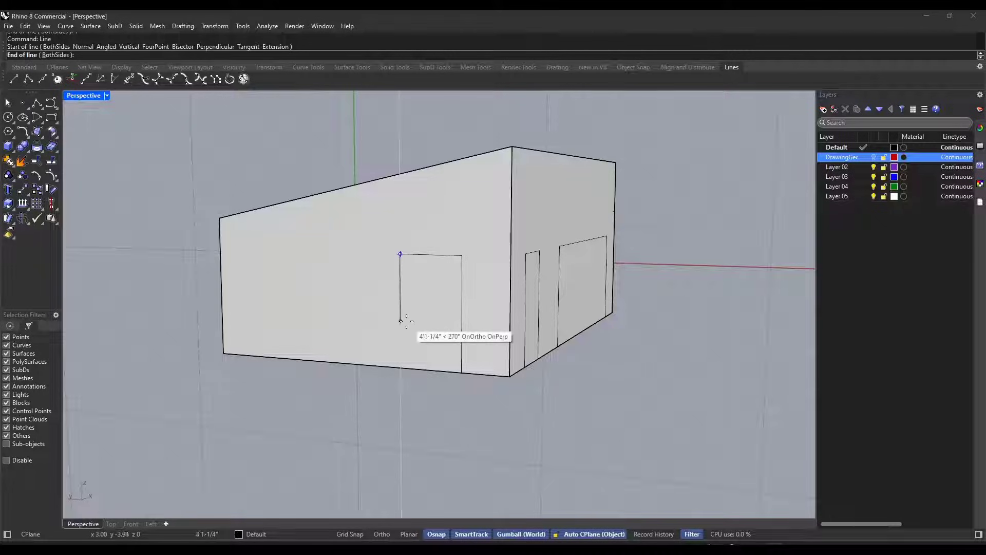
text(rec)
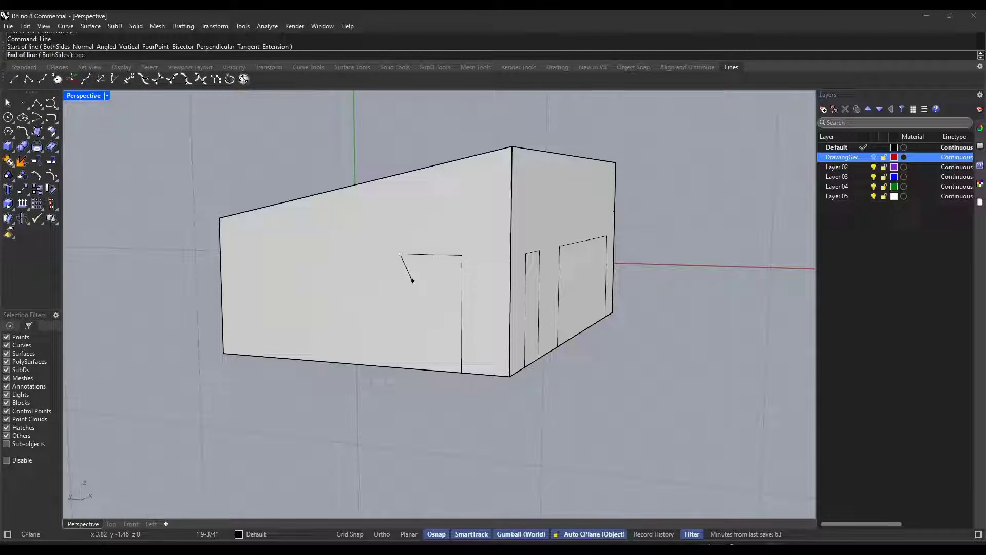
key(Escape)
Draw a window rectangle from the free end of the 4' top line to the midpoint of the 7' vertical line
text(rec)
key(Return)
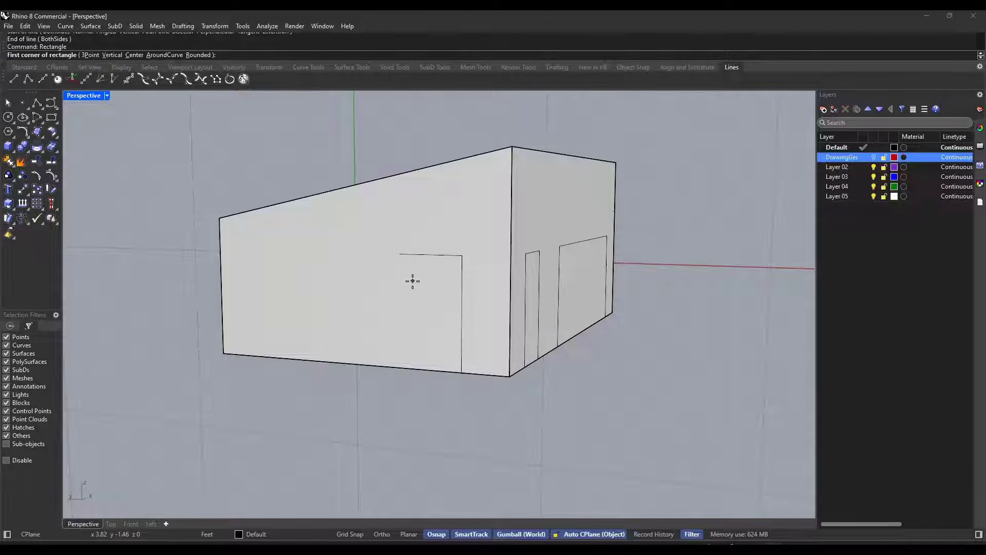
click(400, 254)
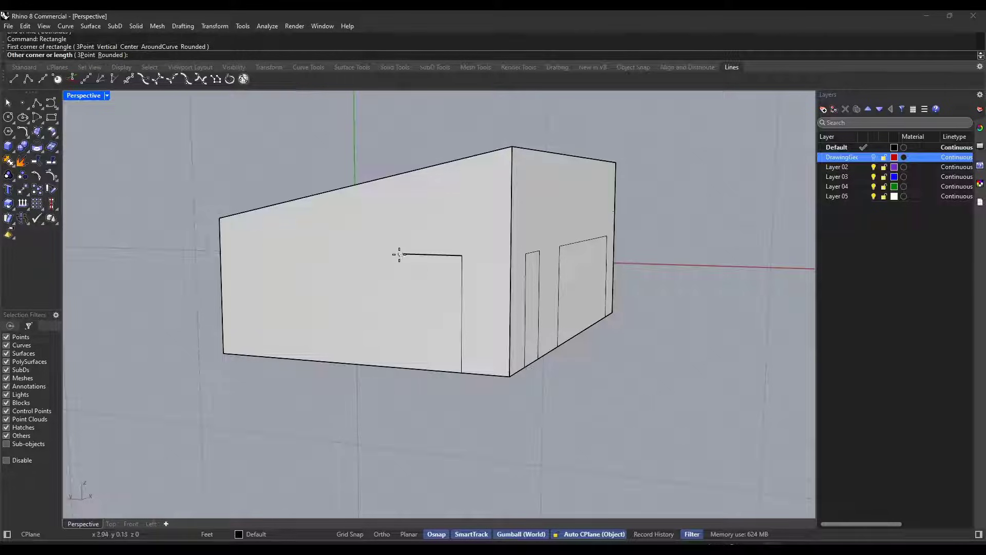
click(464, 315)
Delete the 7' vertical guide line running between the window rectangle and the gable wall's bottom edge
click(463, 343)
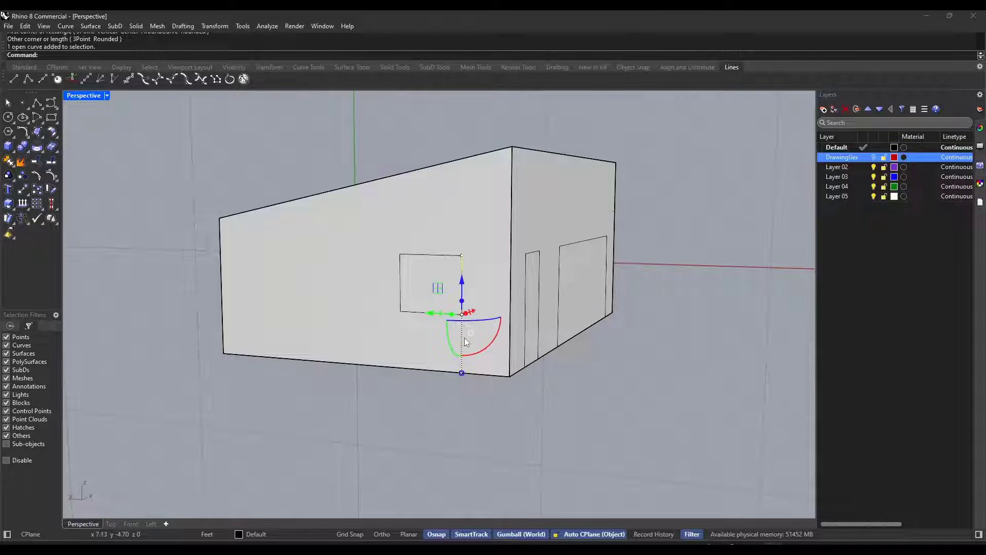
key(Delete)
right_drag(466, 310, 479, 306)
Undo the first copy of the window rectangle
click(488, 290)
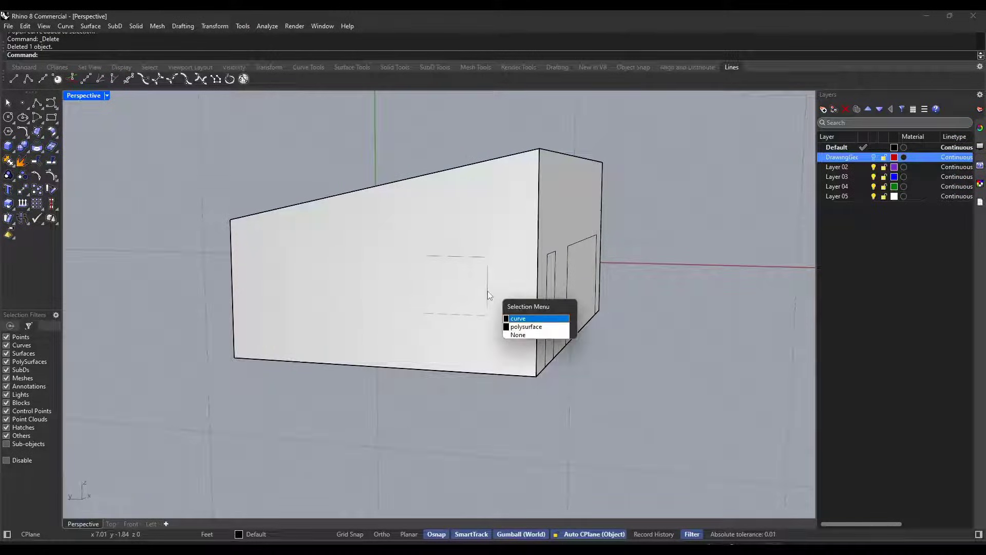
click(519, 318)
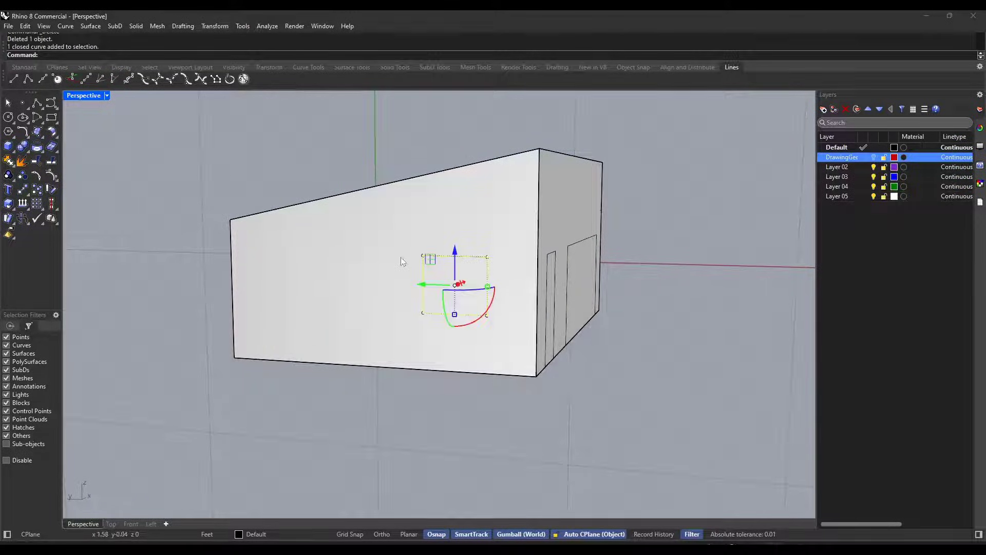
click(675, 223)
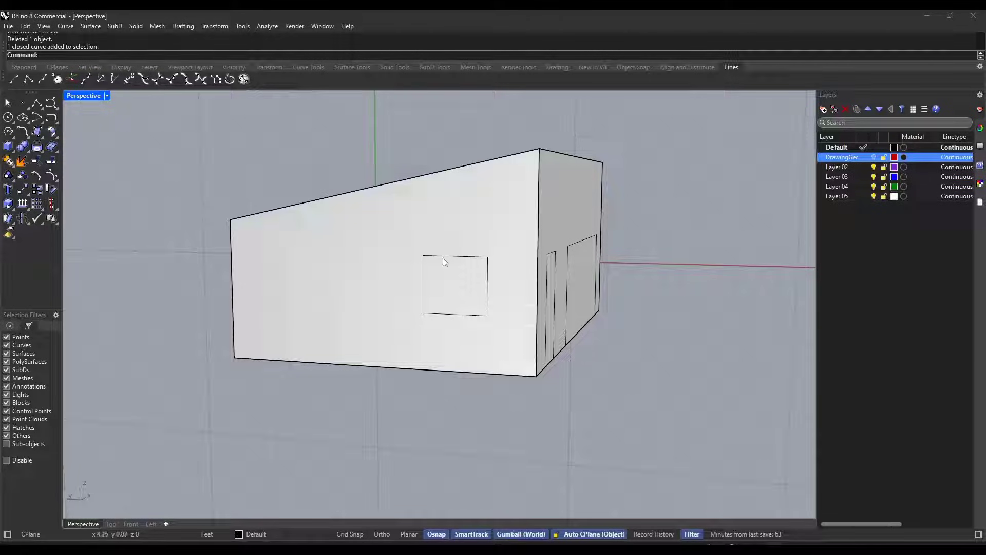
key(ctrl+z)
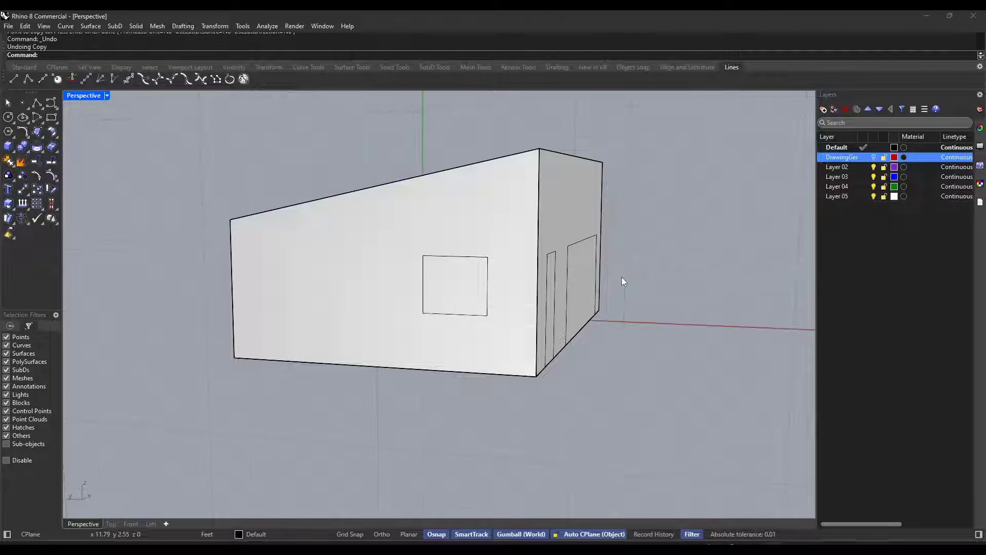
Copy the window rectangle 5' horizontally along the gable wall toward its low end
key(Return)
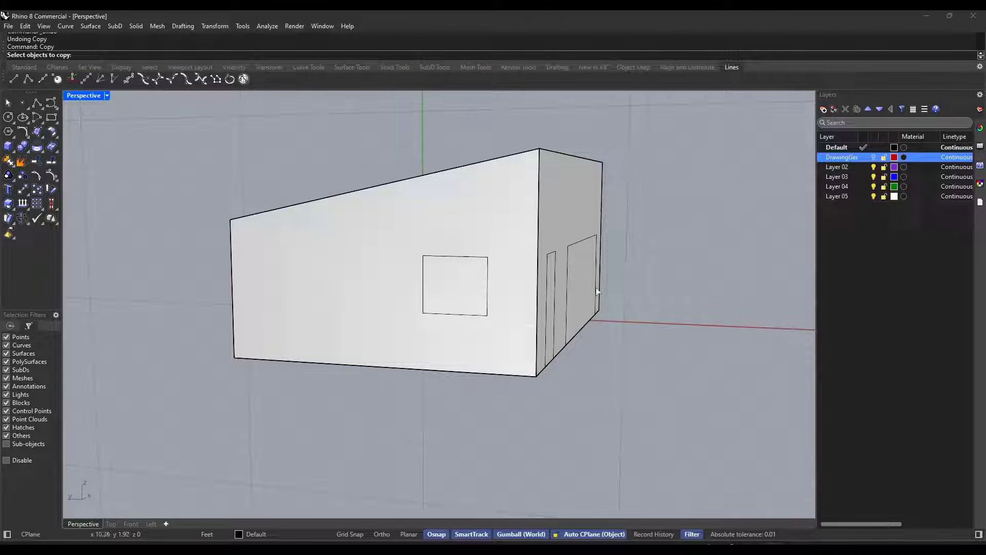
click(489, 284)
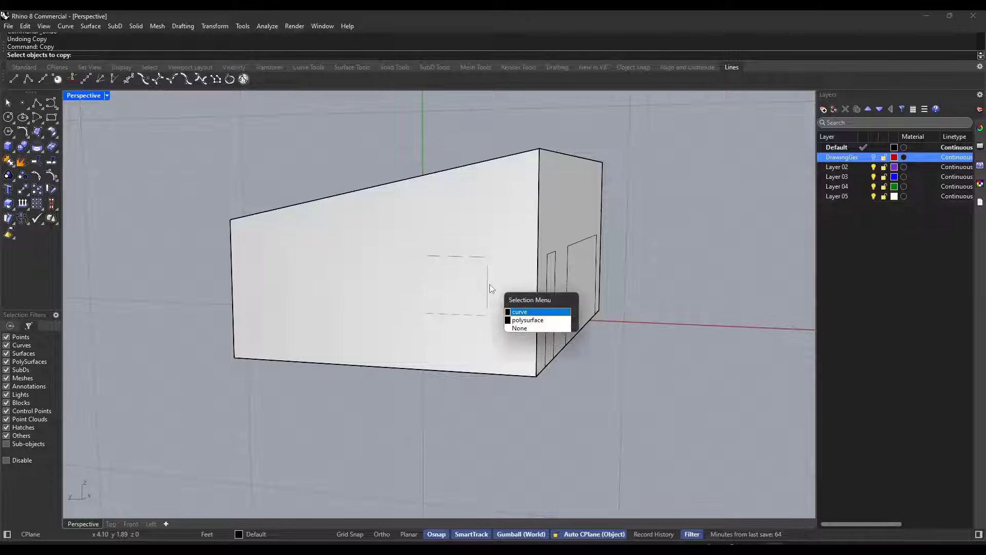
click(489, 285)
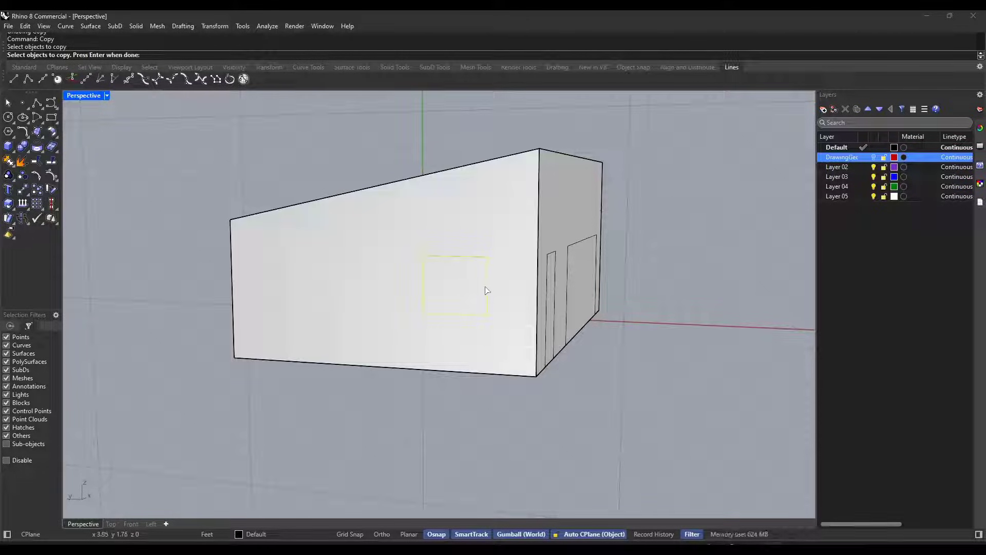
key(Return)
click(486, 258)
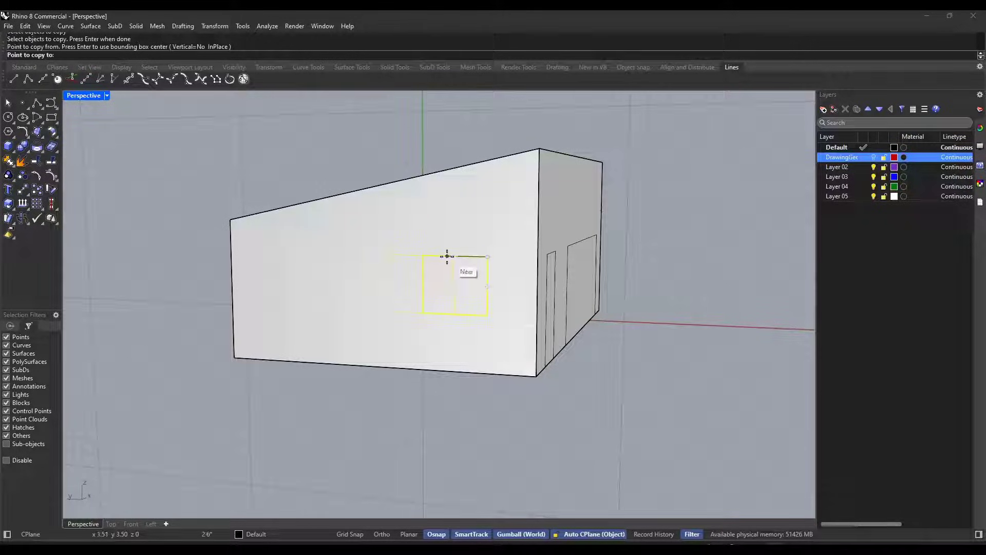
text(5')
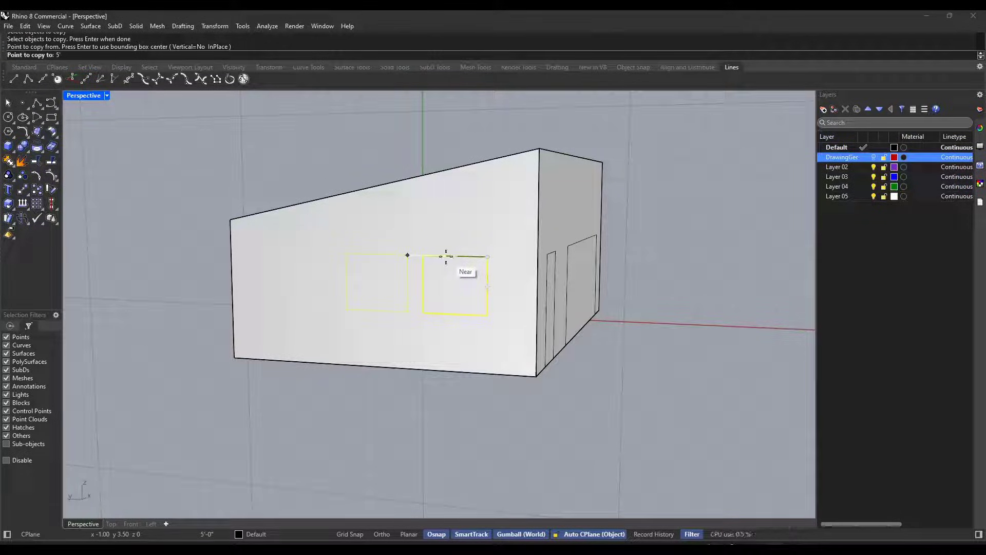
key(Return)
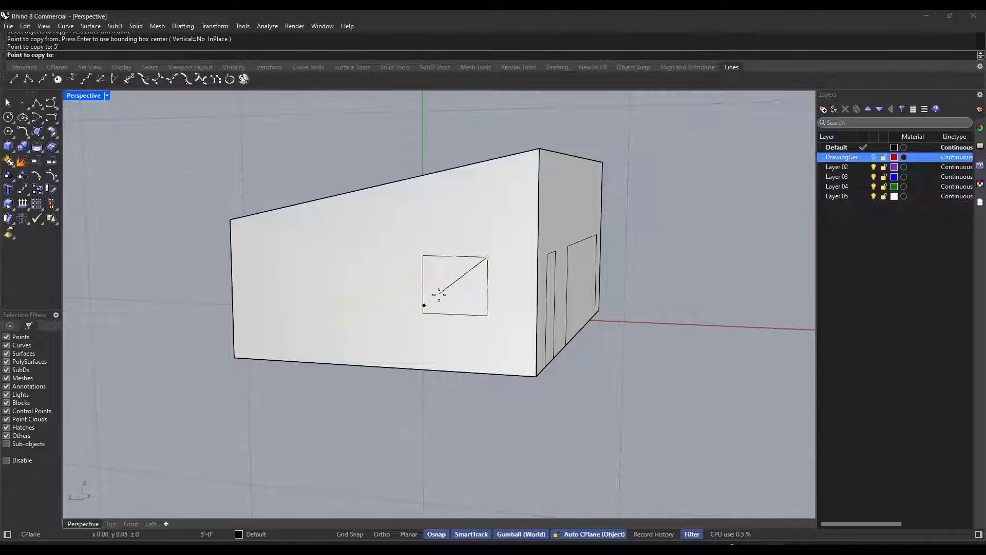
click(437, 255)
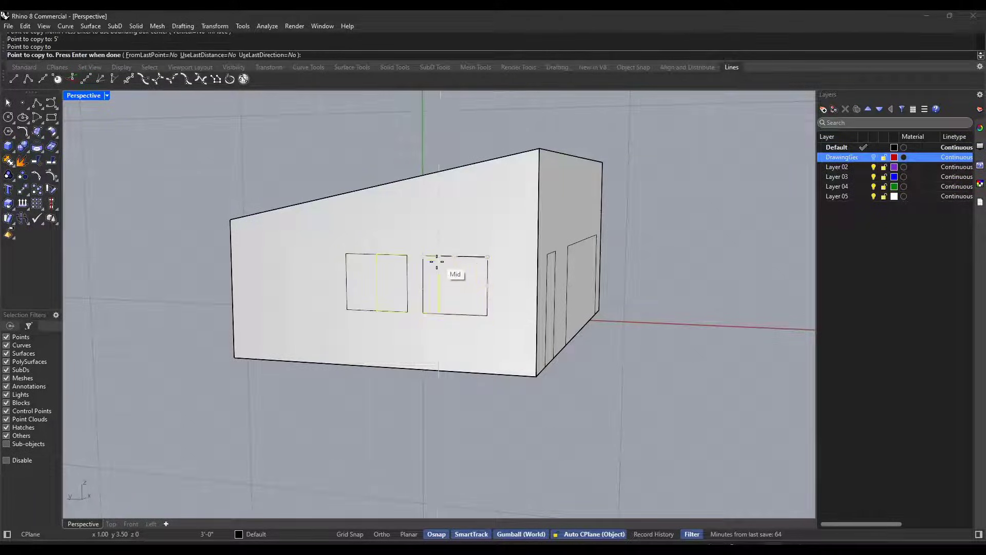
key(Return)
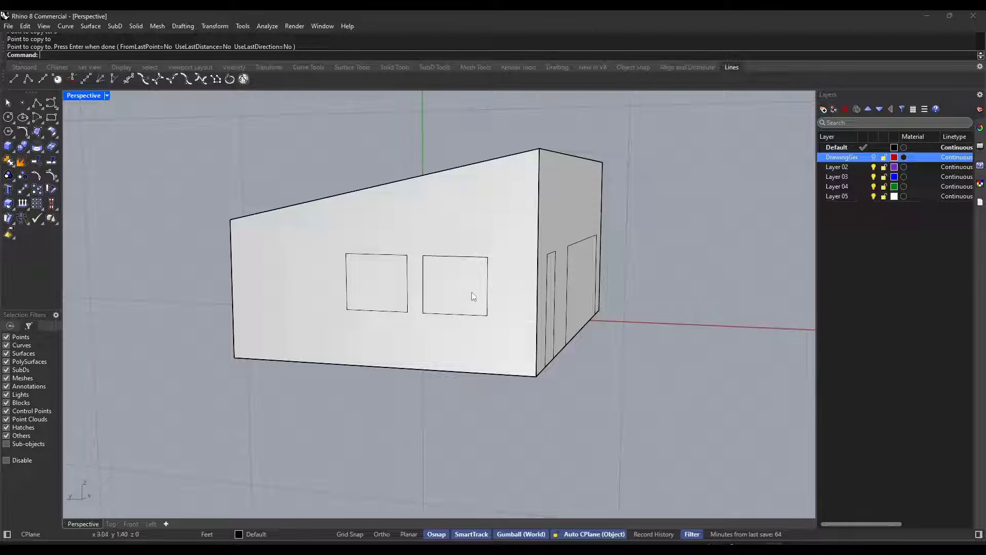
right_drag(471, 292, 390, 267)
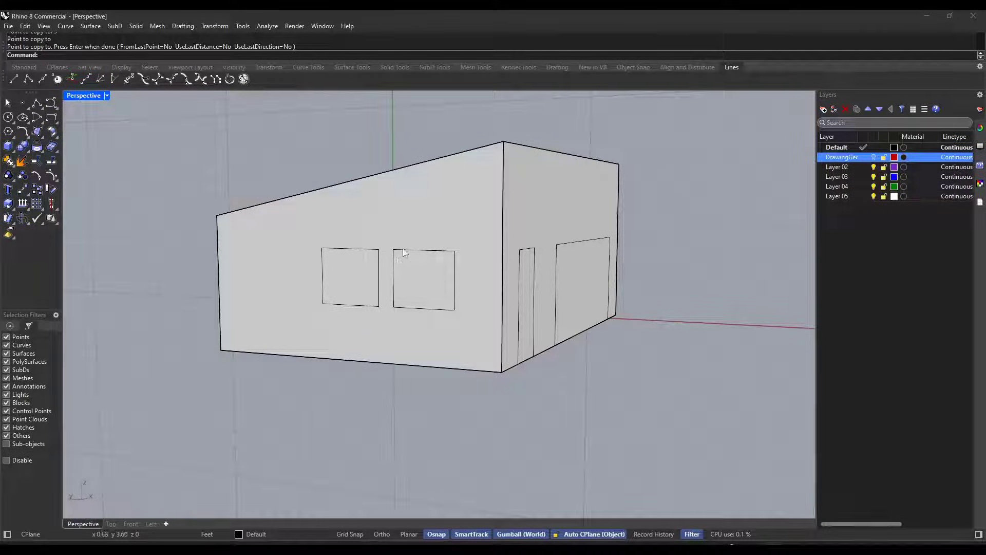
right_drag(416, 267, 473, 278)
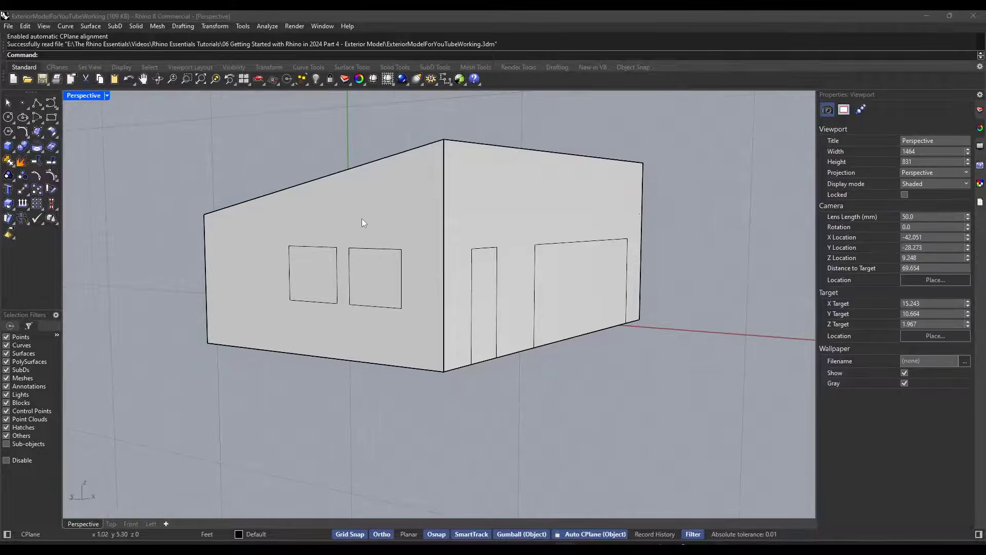
right_drag(362, 219, 396, 209)
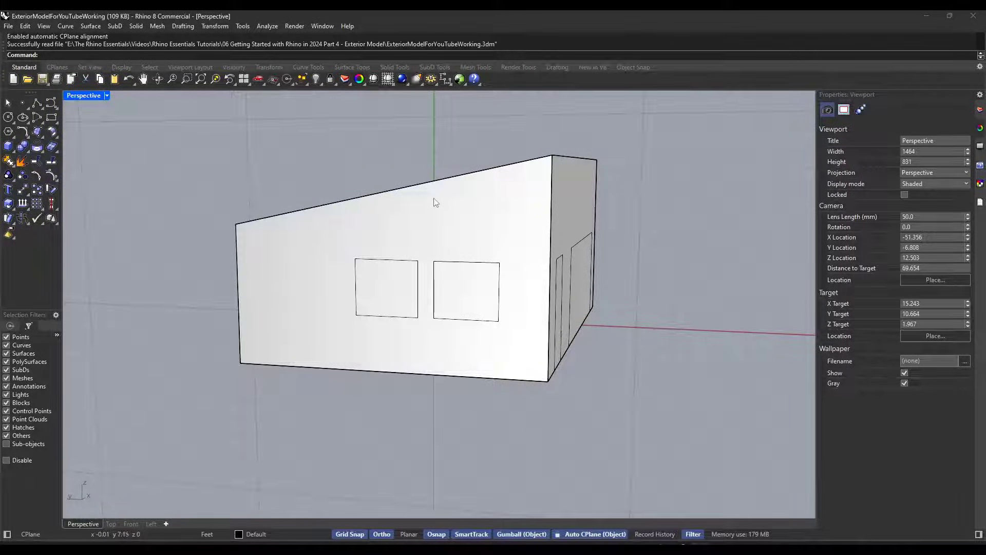
right_drag(434, 202, 443, 206)
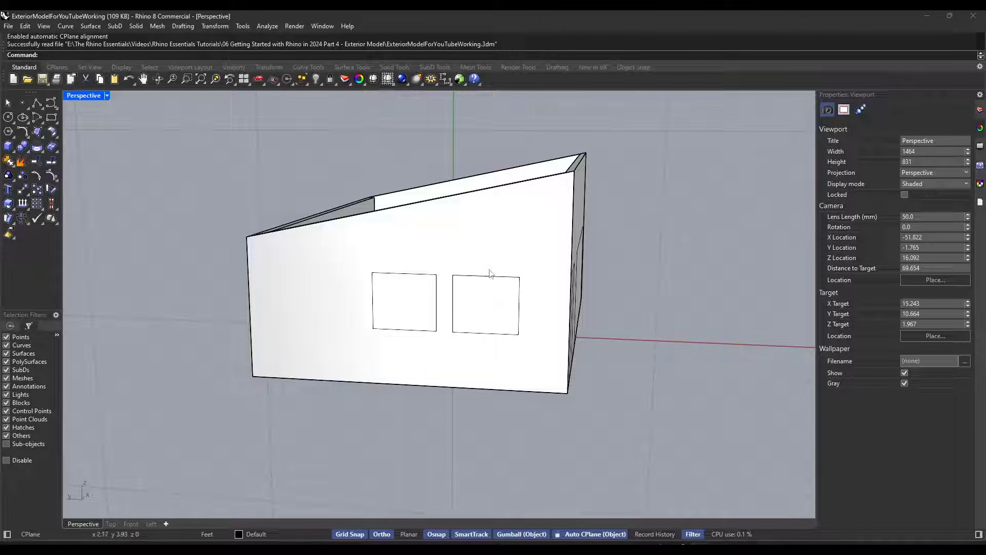
right_drag(490, 272, 496, 255)
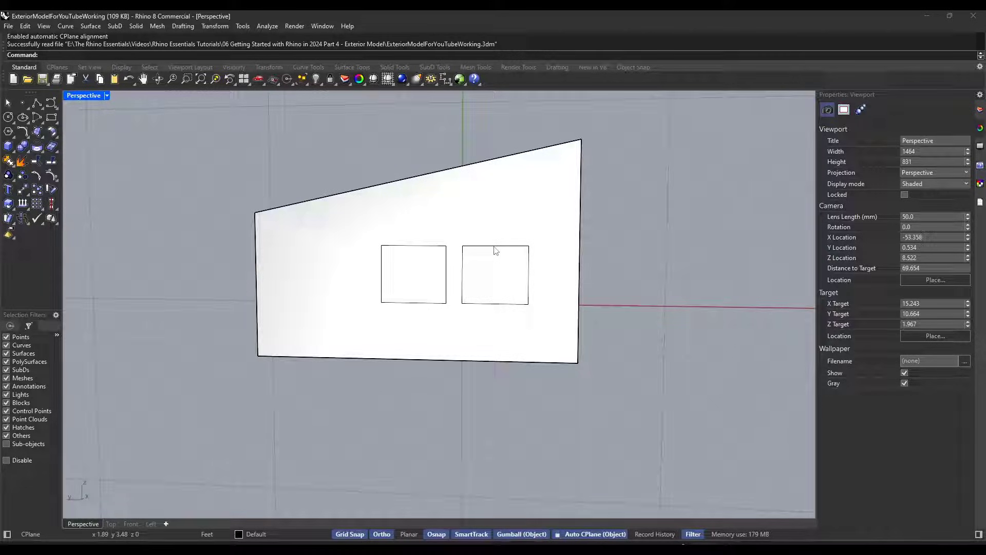
right_drag(469, 169, 548, 232)
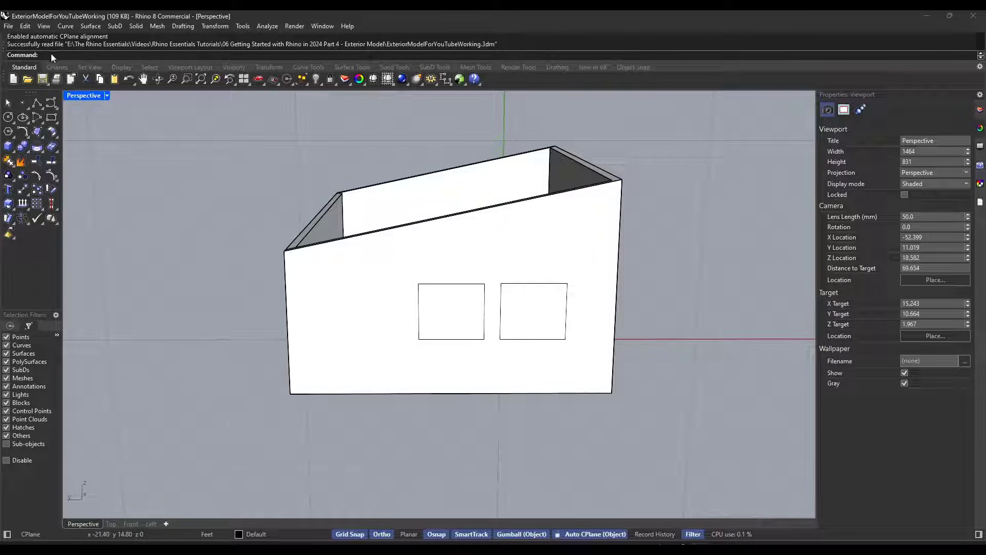
Offset the gable wall's sloped top edge with a distance of 12"
text(Offset)
key(Return)
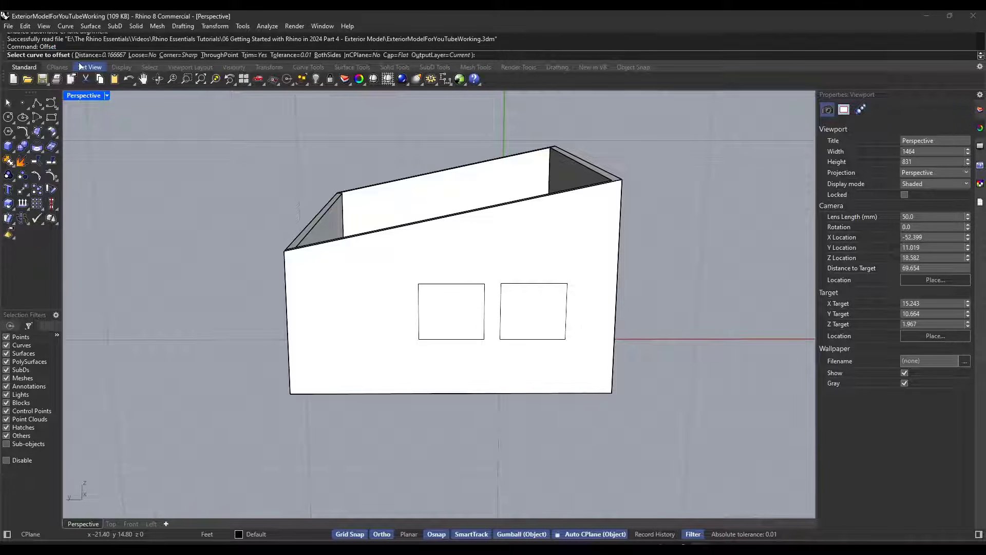
click(614, 181)
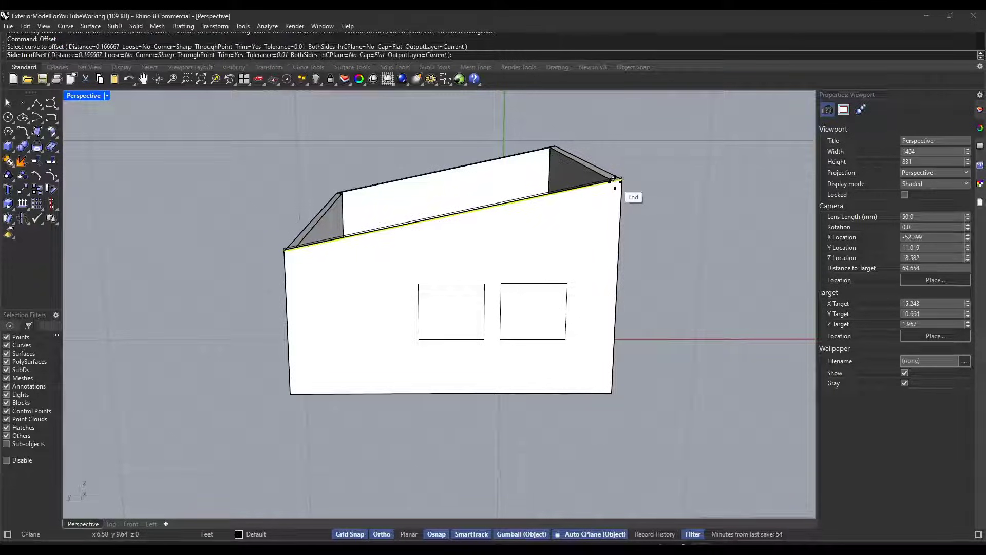
right_drag(455, 263, 590, 246)
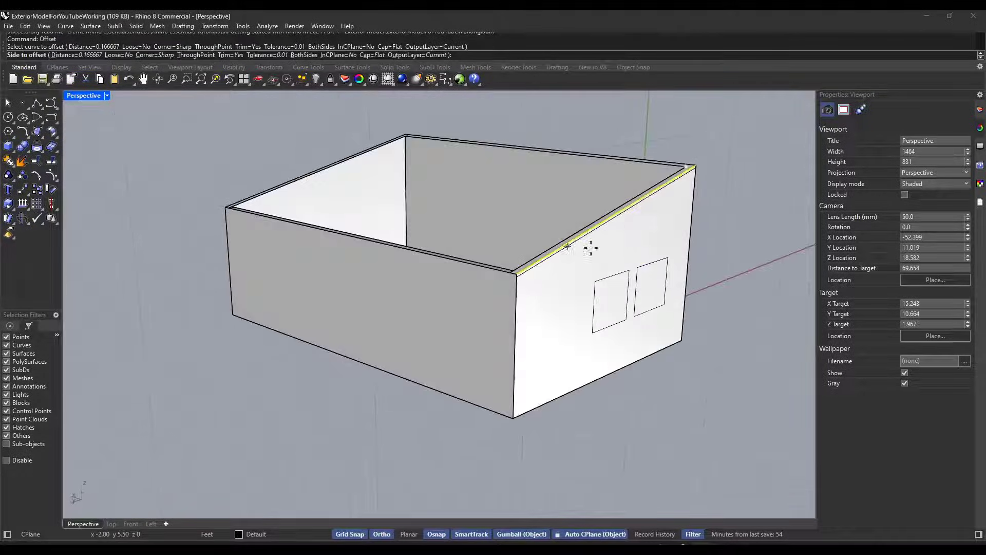
scroll(658, 208, up, 5)
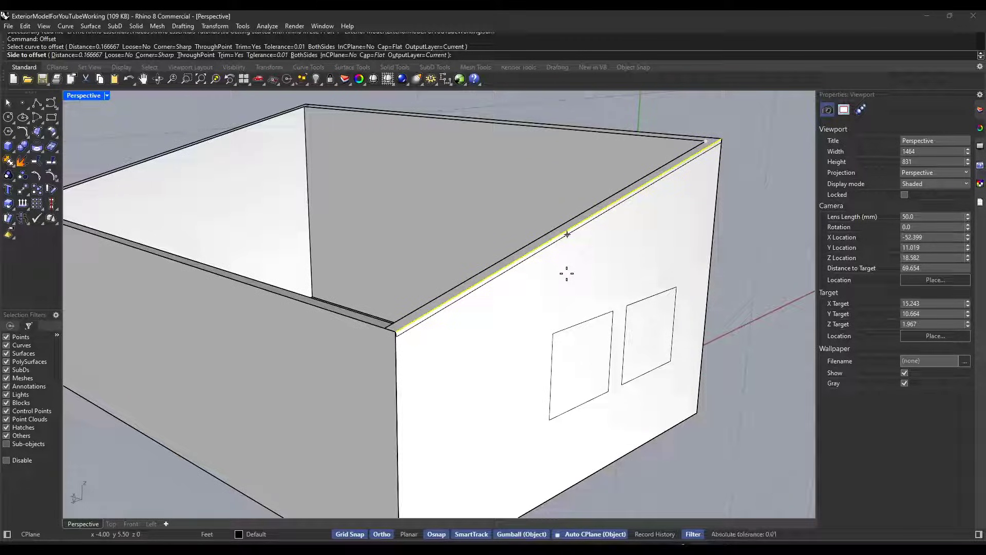
text(18)
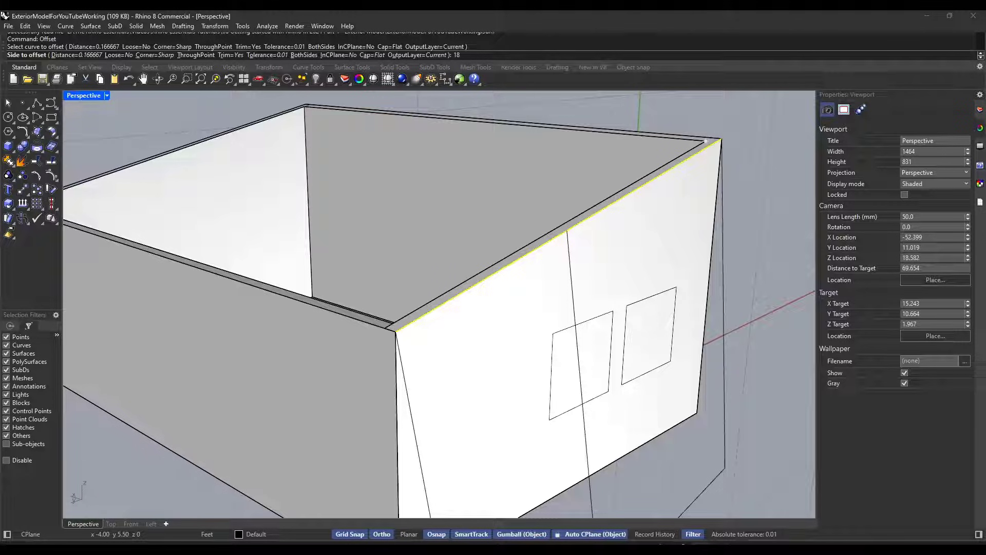
text(")
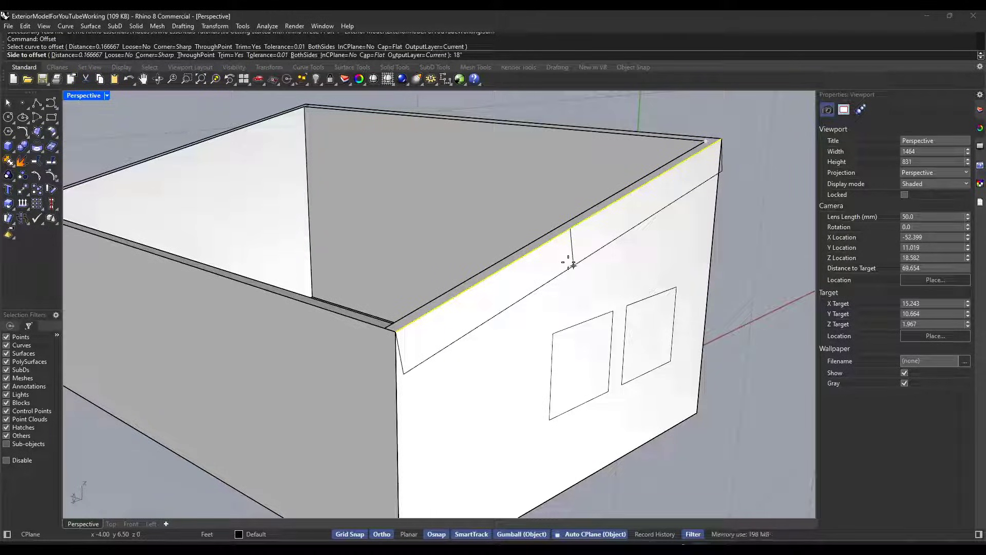
key(BackSpace)
key(BackSpace)
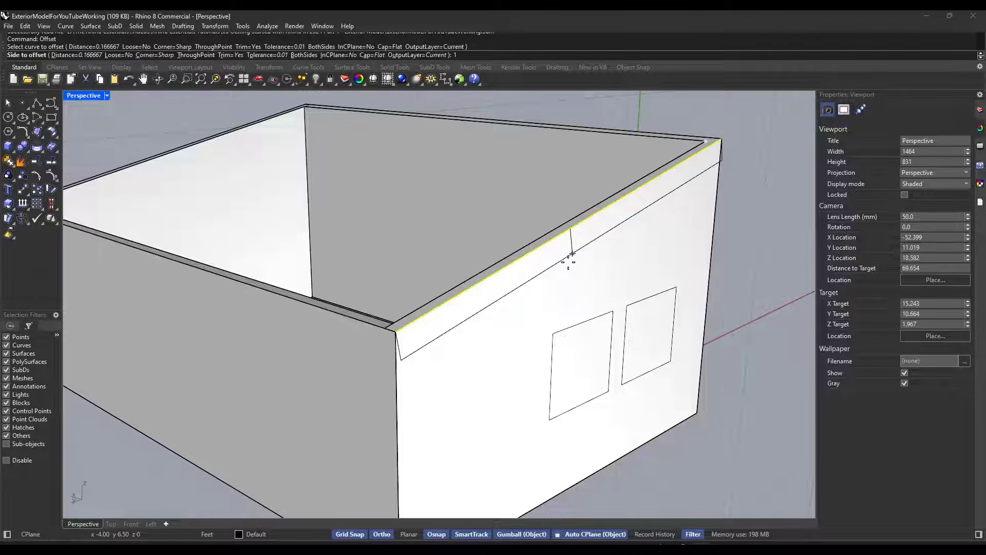
text(2")
key(Return)
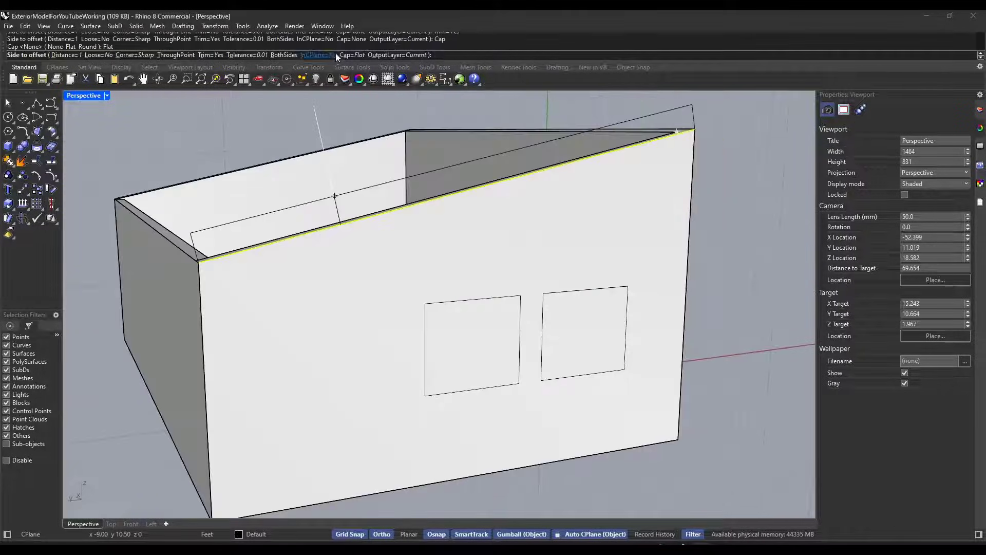
Set the offset's cap to None and place the offset line below the sloped edge on the gable wall face
click(352, 55)
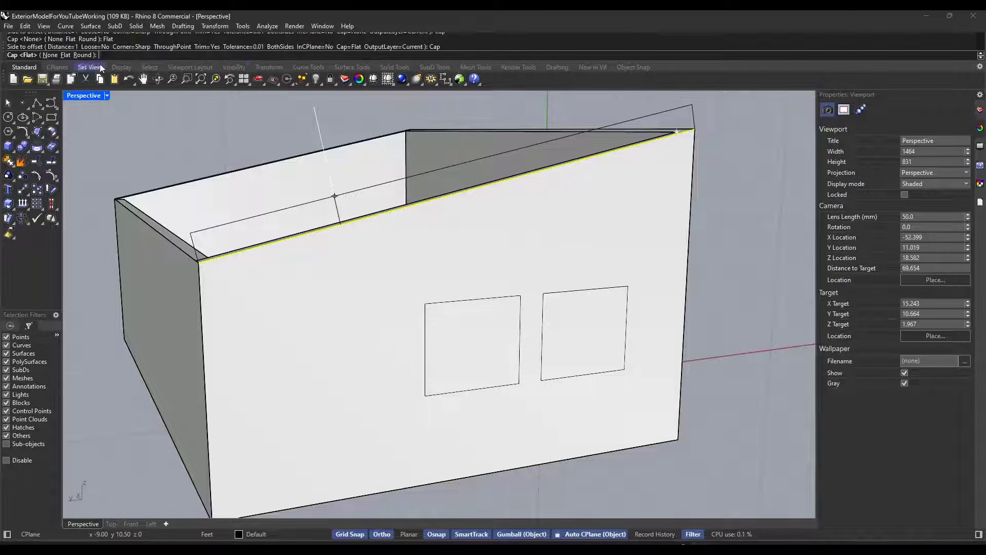
click(50, 54)
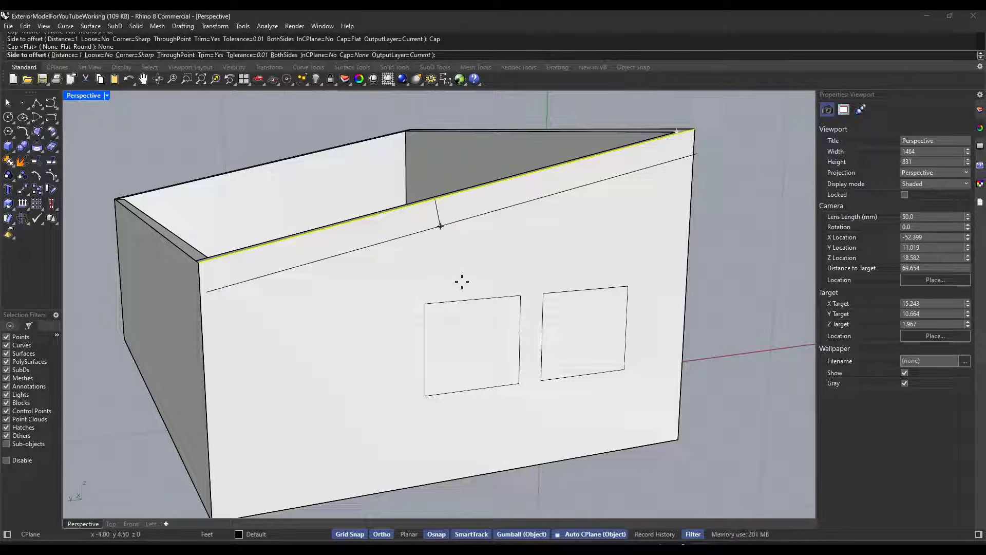
click(497, 213)
Draw a 12" vertical line upward from the top corner nearest the wall's low end of the low-end window rectangle
scroll(620, 240, up, 3)
right_drag(620, 240, 603, 222)
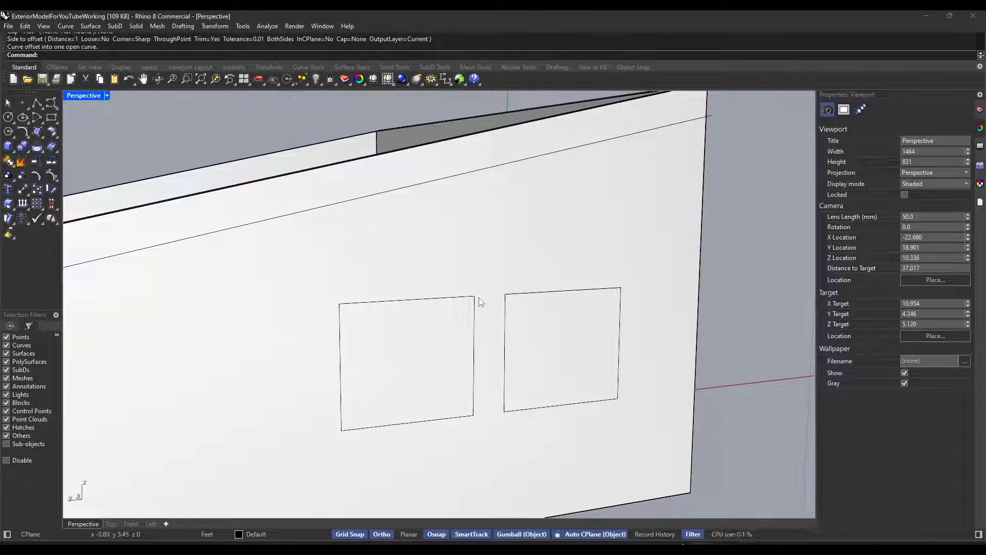
scroll(509, 247, down, 2)
text(l)
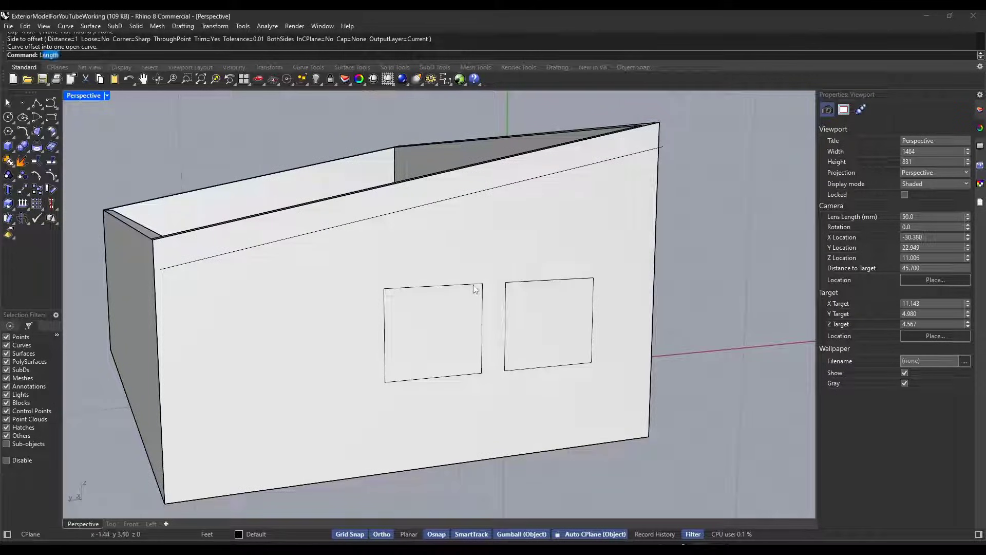
text(ine)
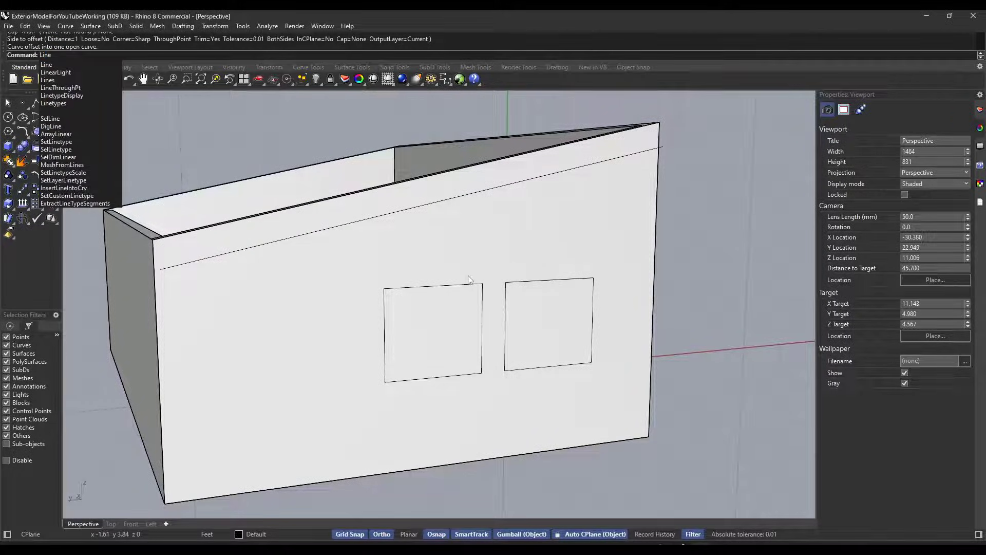
key(Return)
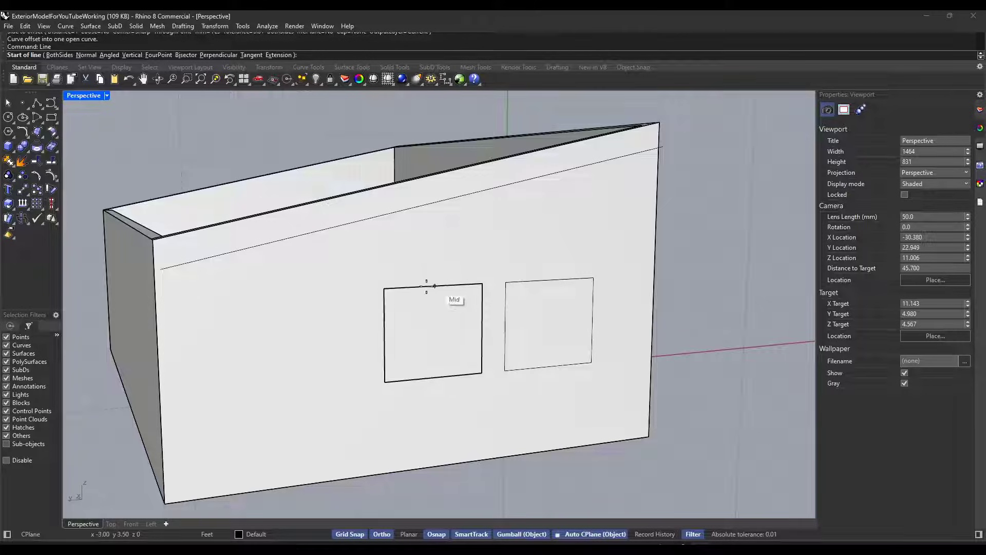
click(387, 288)
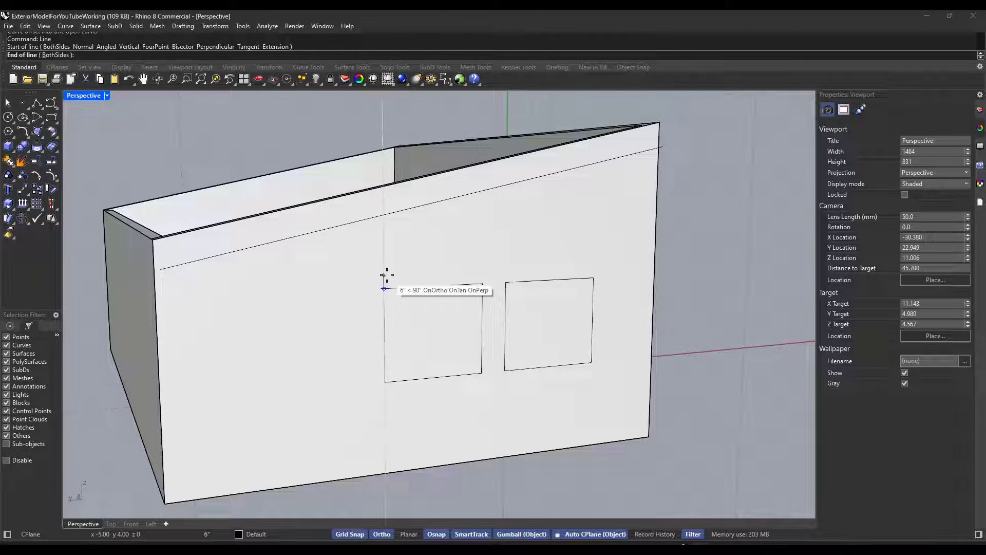
text(12)
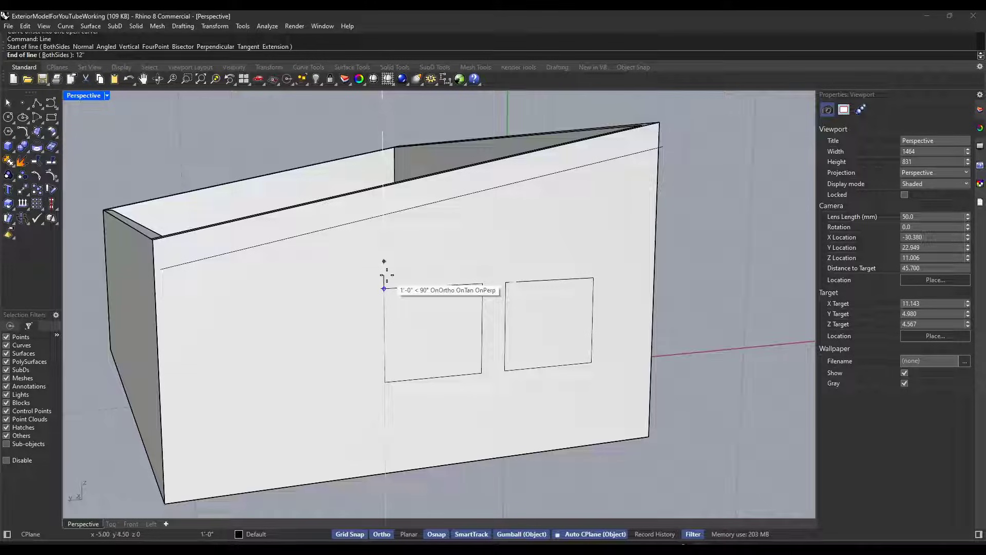
key(Return)
click(389, 279)
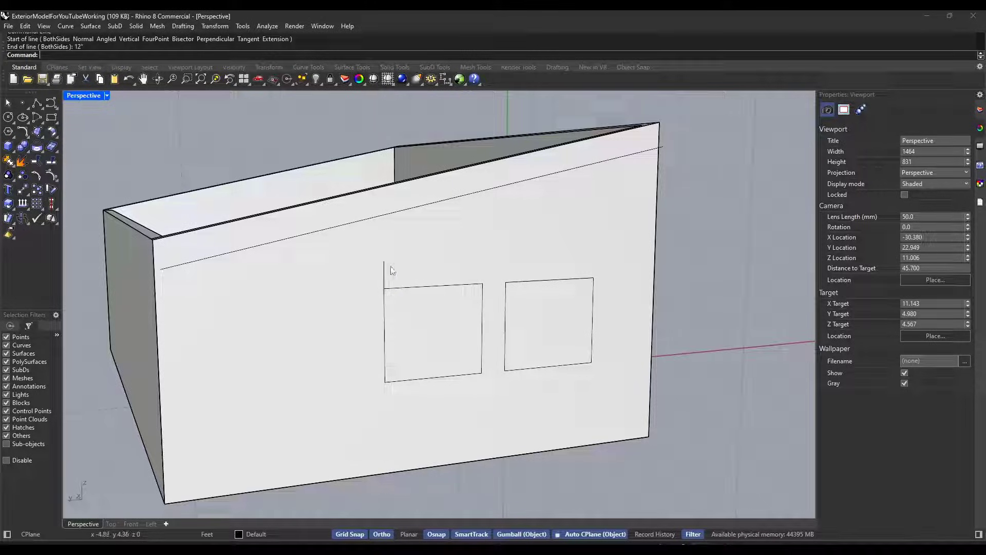
Draw a horizontal line from the upper end of the 12" line across the full width of the low-end window
text(L)
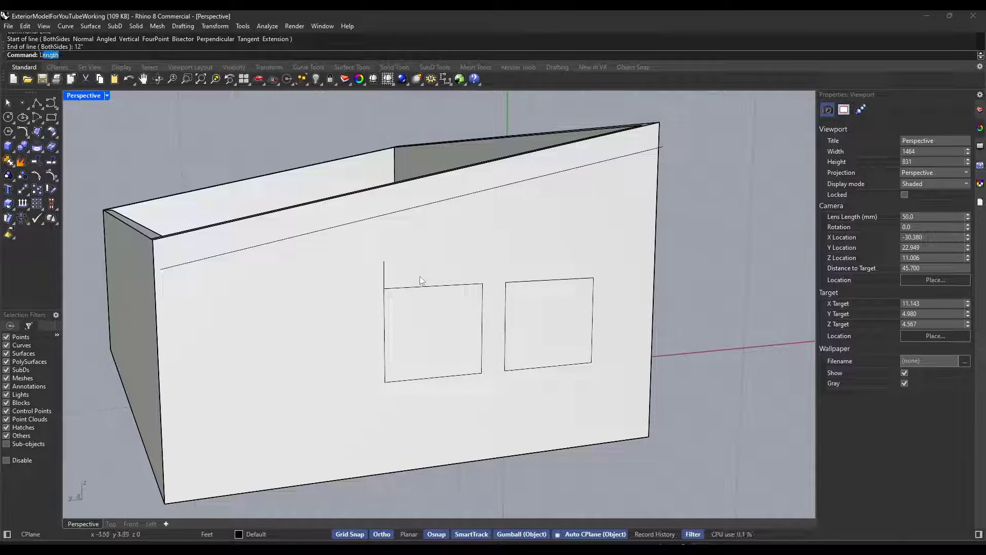
text(ine)
key(Return)
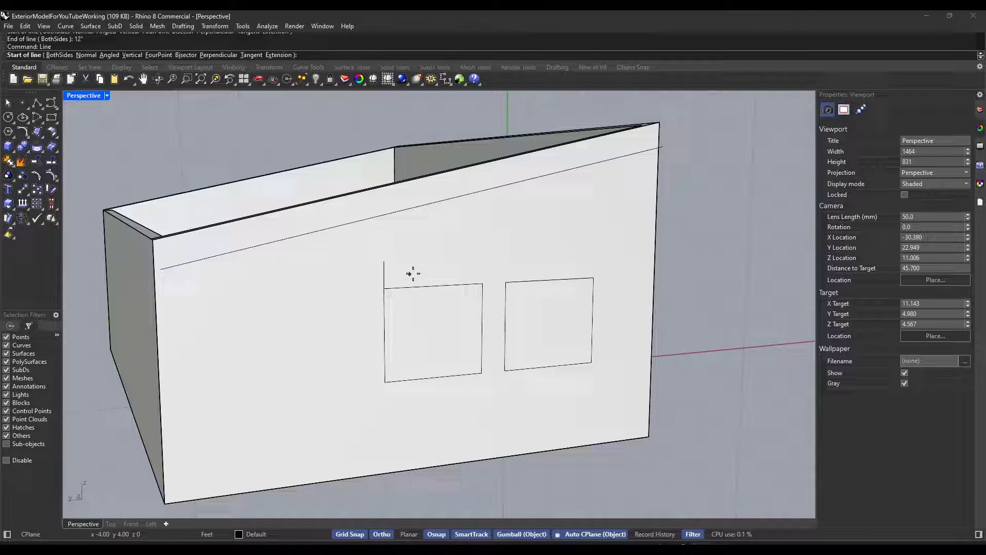
click(384, 261)
click(481, 257)
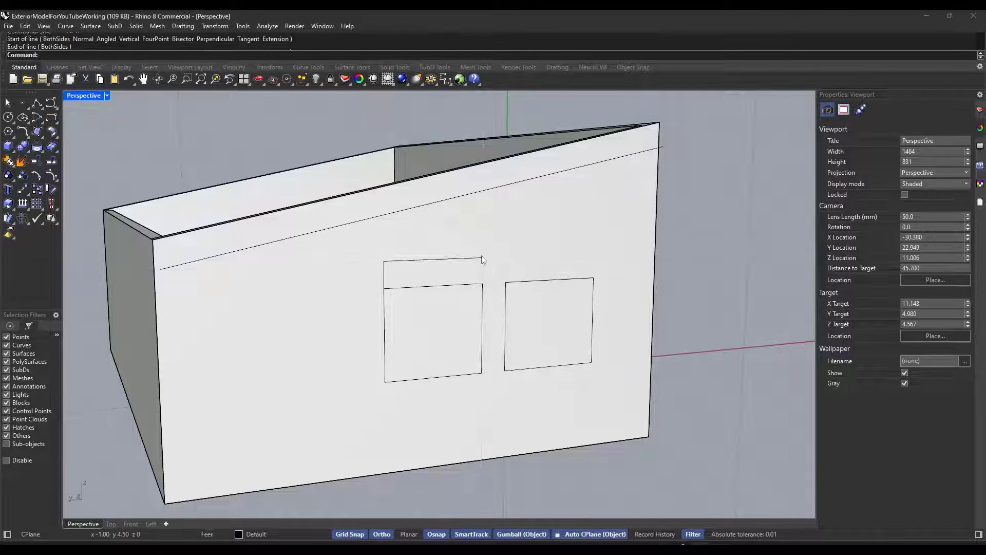
Draw vertical lines from both ends of the horizontal line up to the offset sloped line
text(Line)
key(Return)
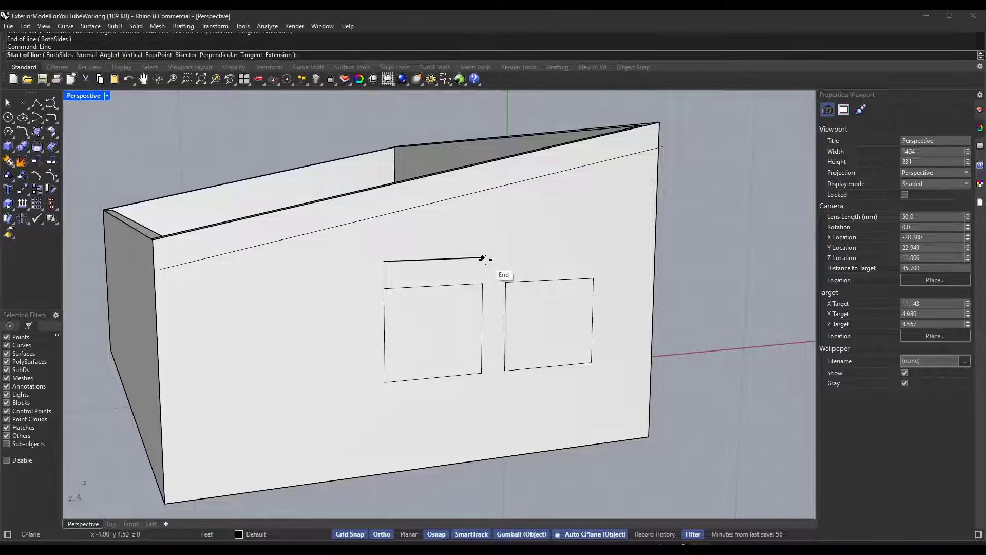
click(483, 257)
click(483, 191)
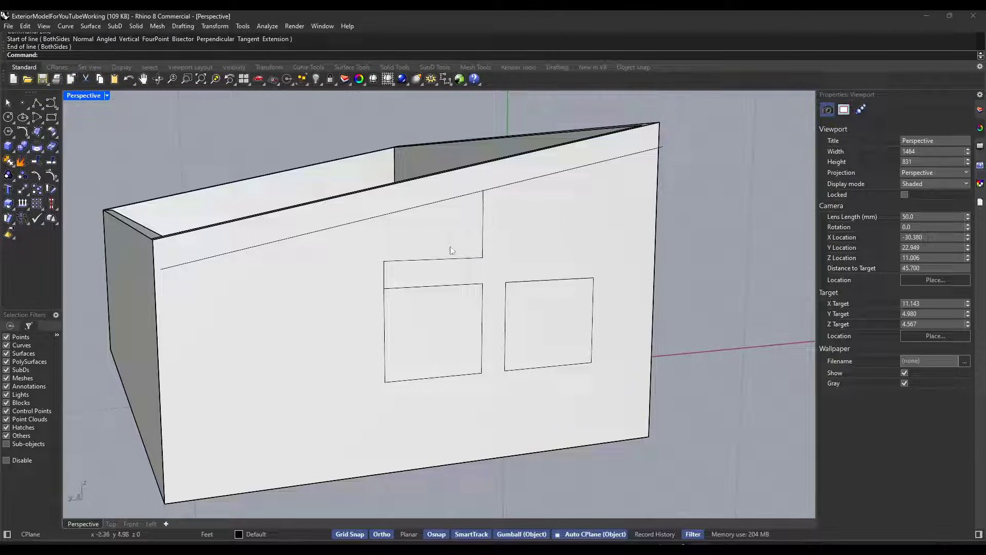
key(Return)
click(384, 259)
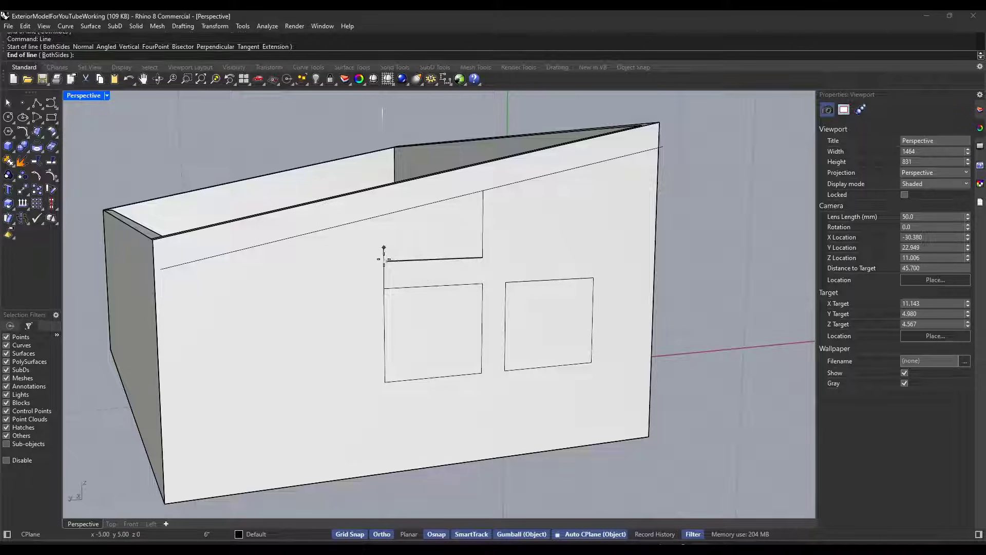
click(385, 215)
Draw a 1' vertical line up from the high-end window's inner top corner, level with the neighbouring upper window's bottom line
scroll(357, 259, down, 3)
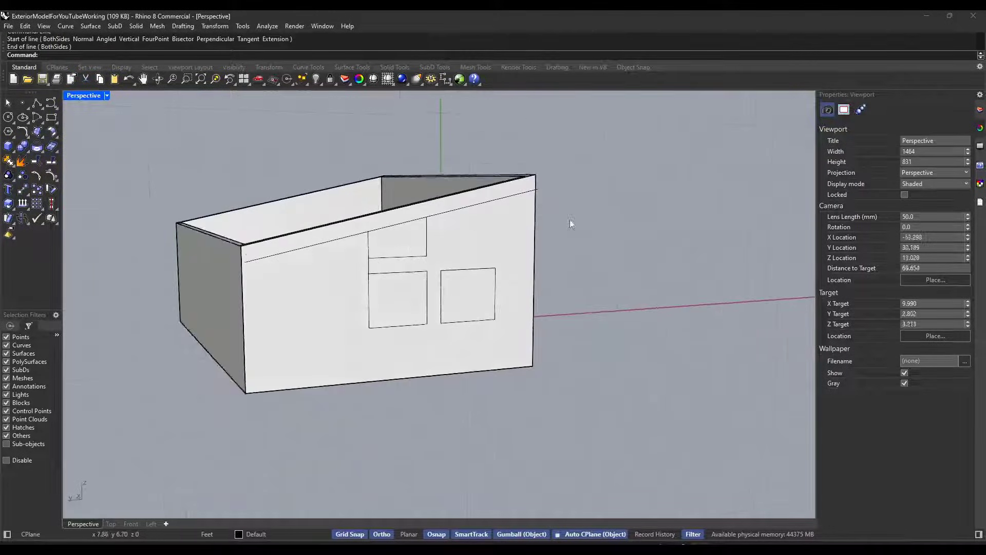
scroll(421, 221, up, 3)
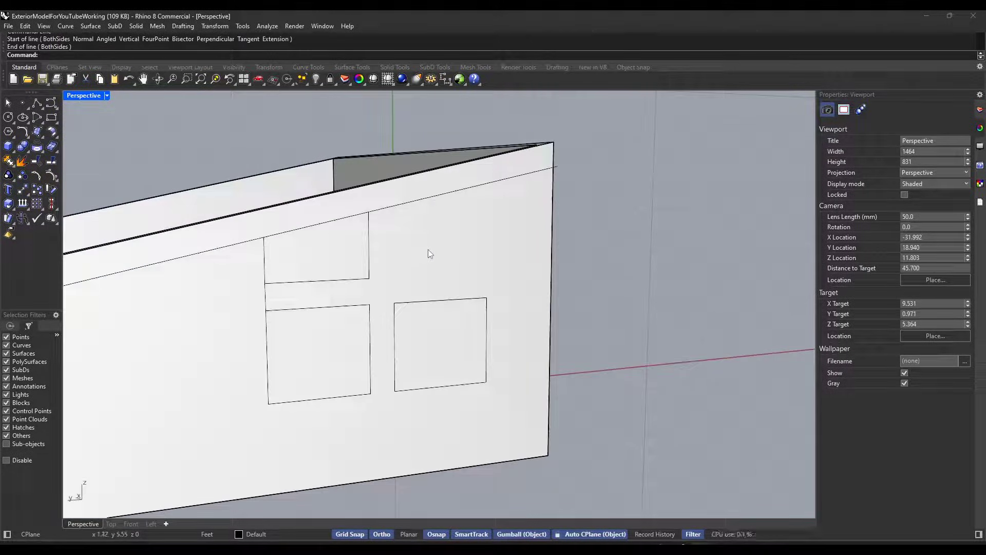
key(Return)
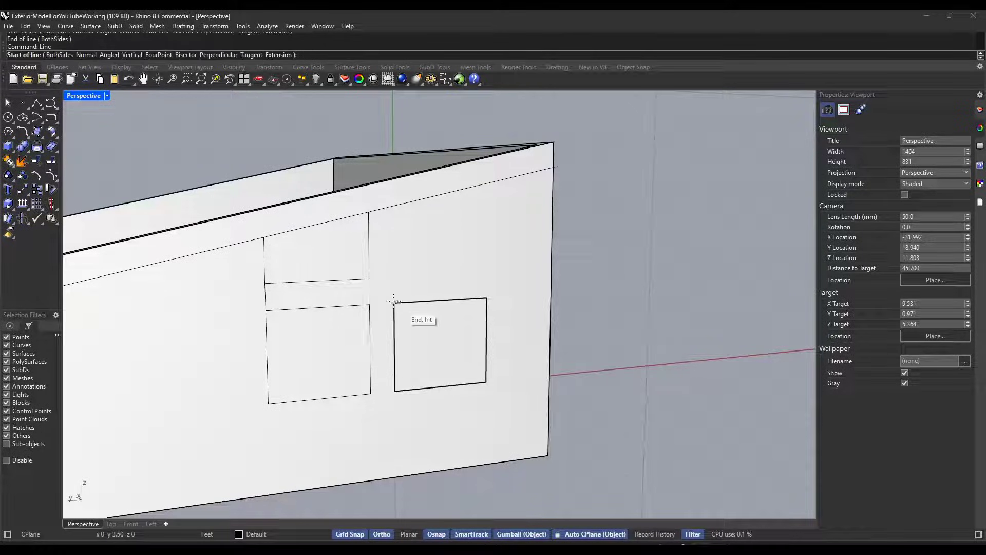
click(394, 302)
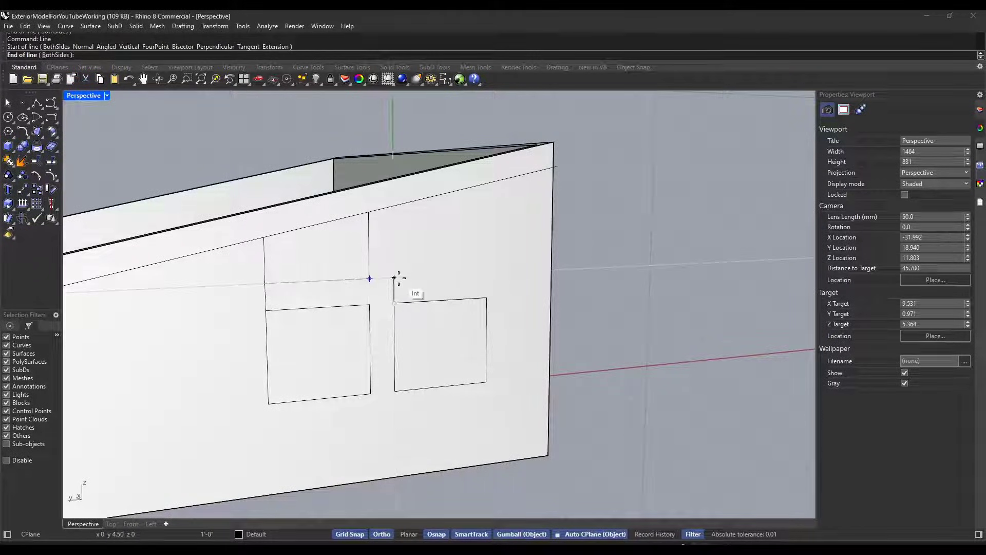
click(394, 278)
Outline the upper window above the high-end rectangle with a 4' horizontal bottom line and two vertical sides reaching the offset sloped line
key(Return)
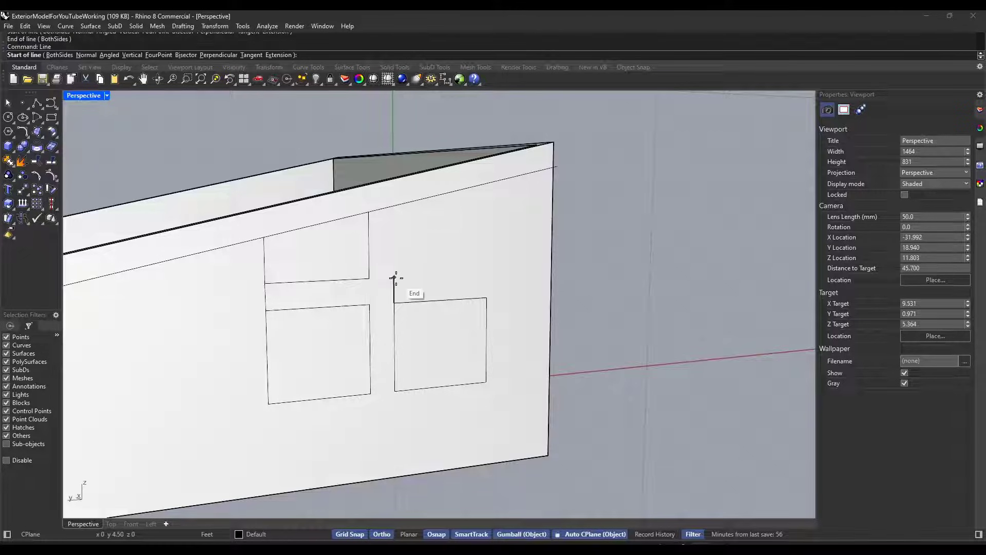
click(396, 279)
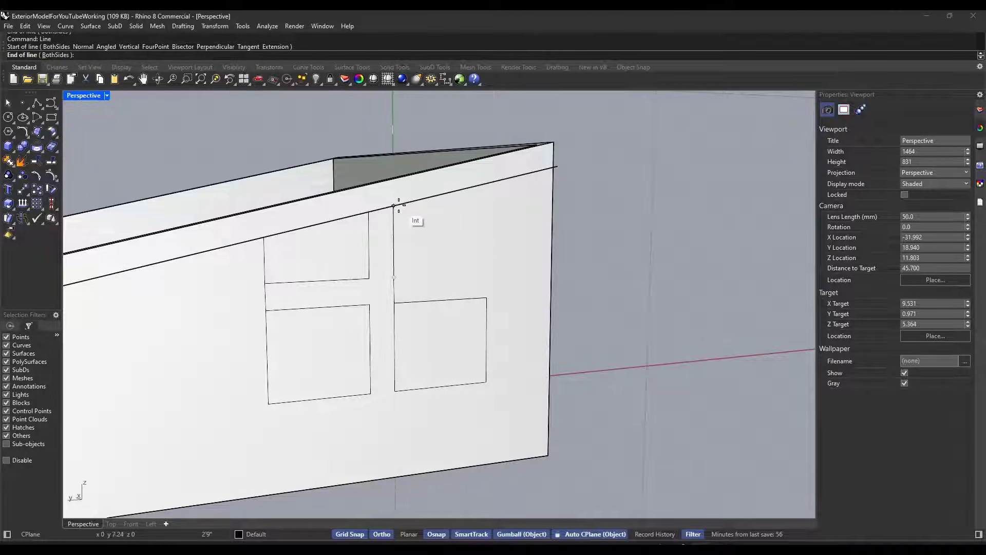
click(401, 208)
key(Return)
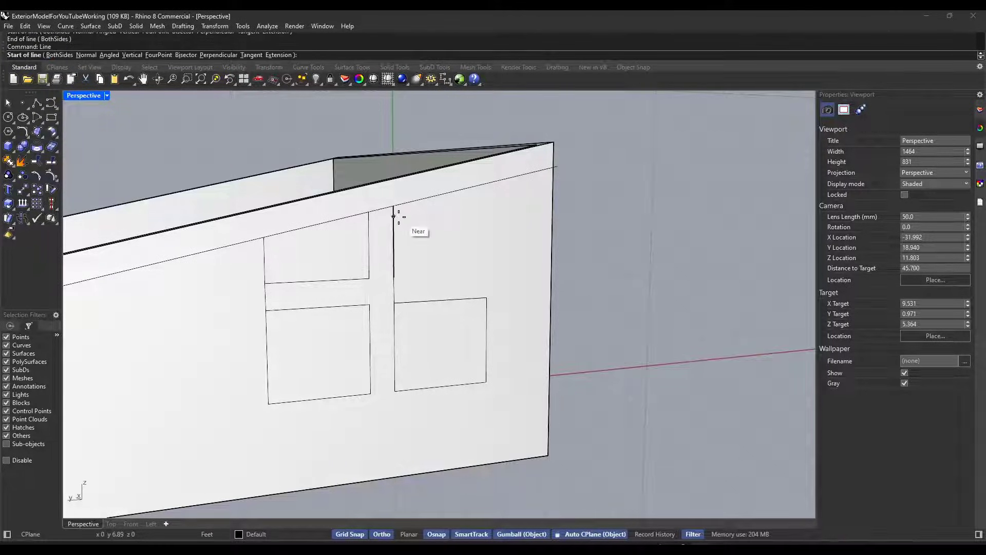
click(396, 277)
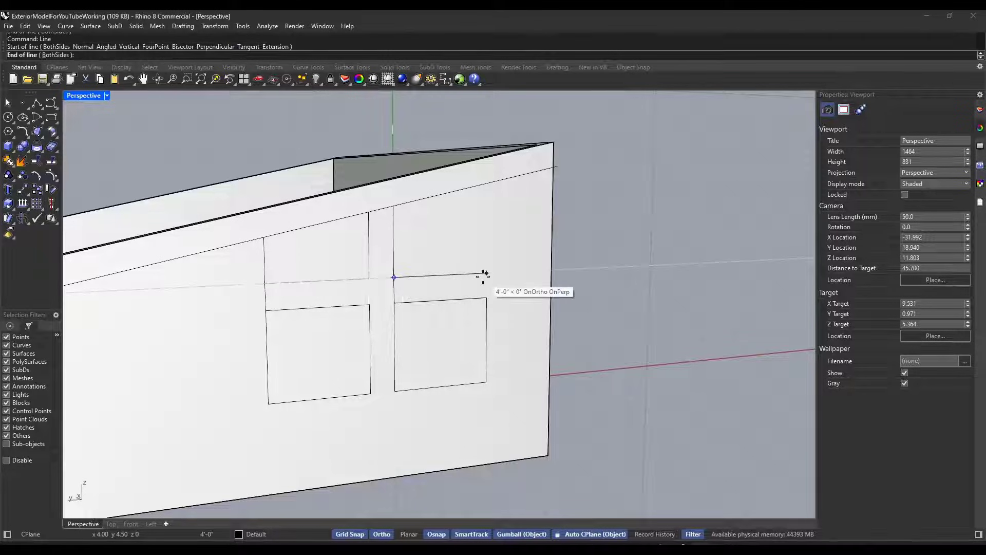
click(485, 274)
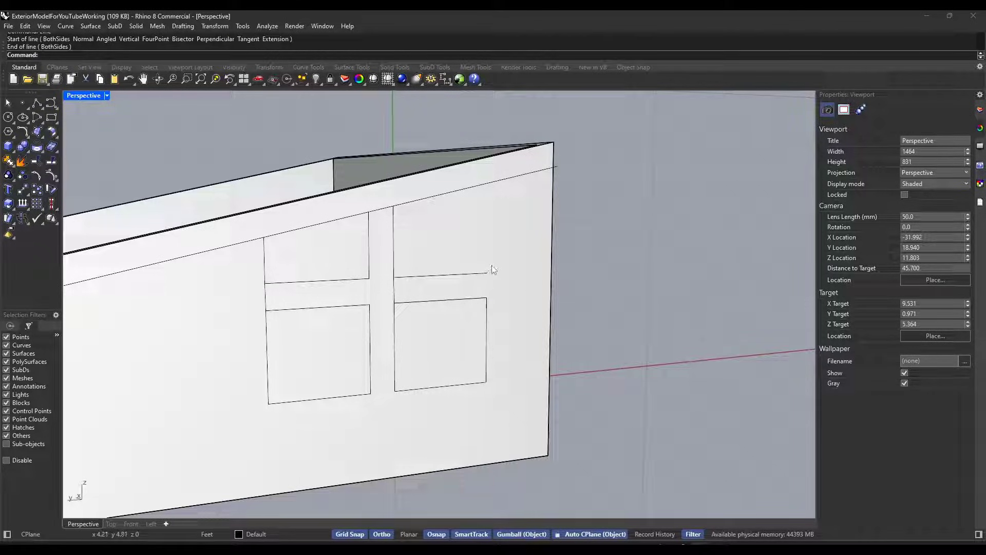
key(Return)
click(487, 273)
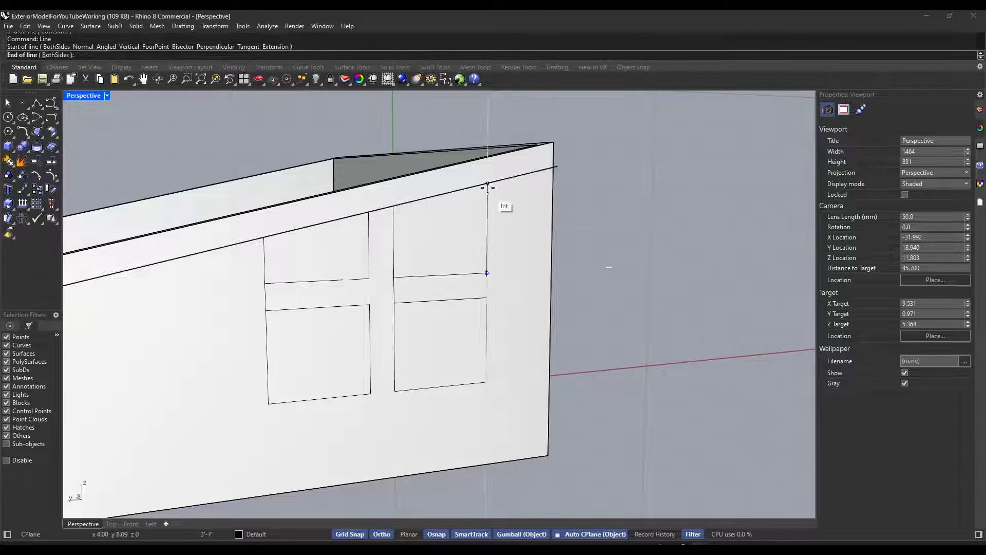
click(487, 184)
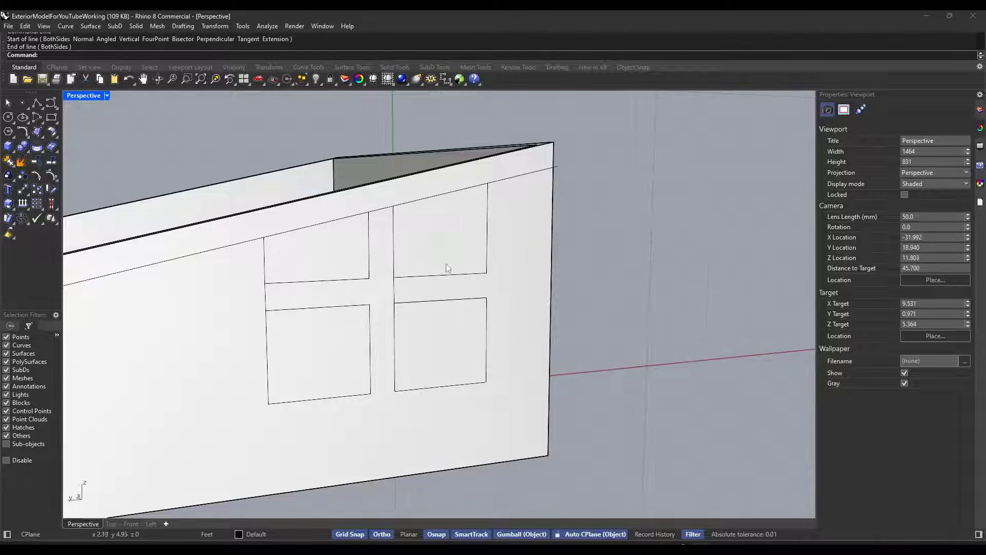
Delete the two short vertical construction lines between the lower and upper gable windows
scroll(446, 268, up, 2)
click(380, 297)
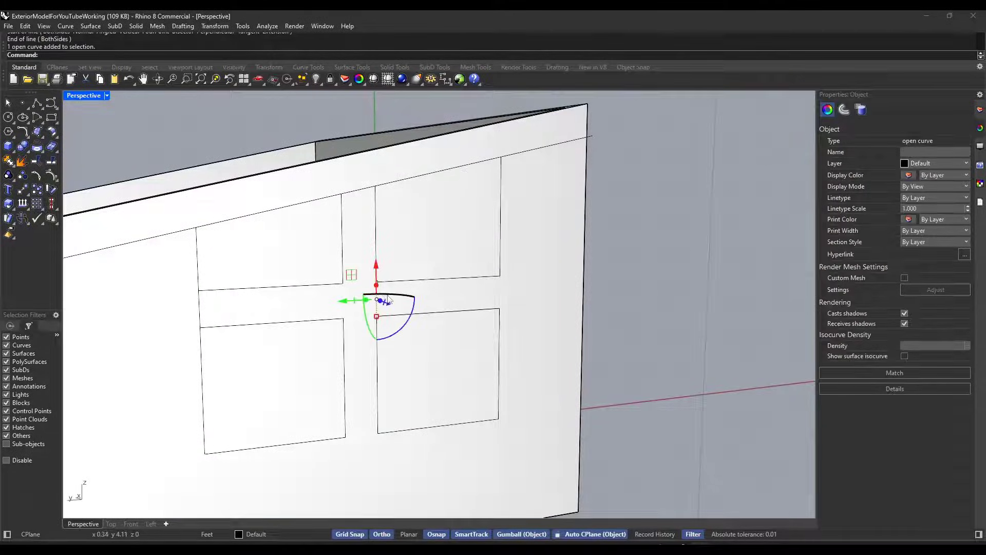
key(Delete)
click(201, 307)
key(Delete)
scroll(435, 277, down, 4)
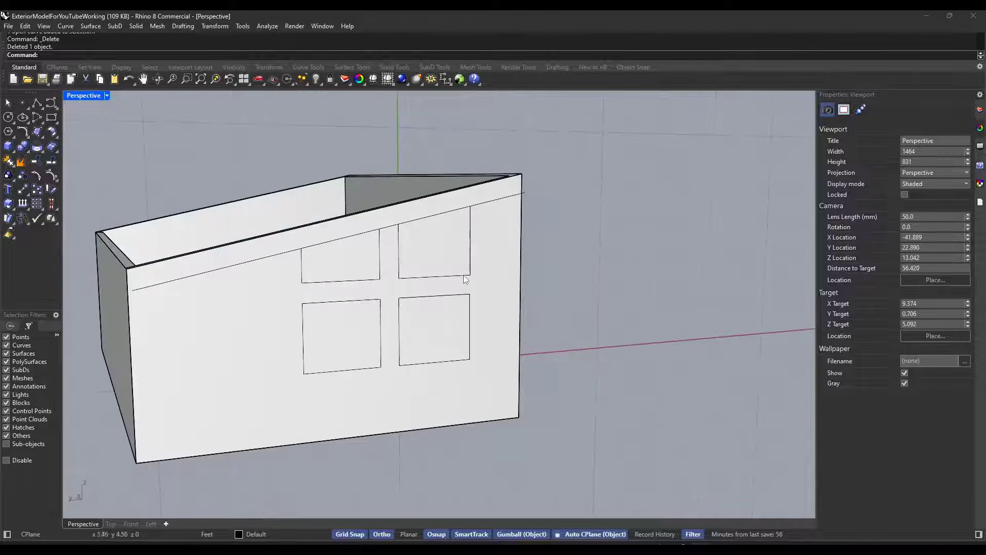
Trim away the offset sloped line outside and between the upper windows, using their four vertical sides as cutting objects
right_drag(463, 278, 448, 267)
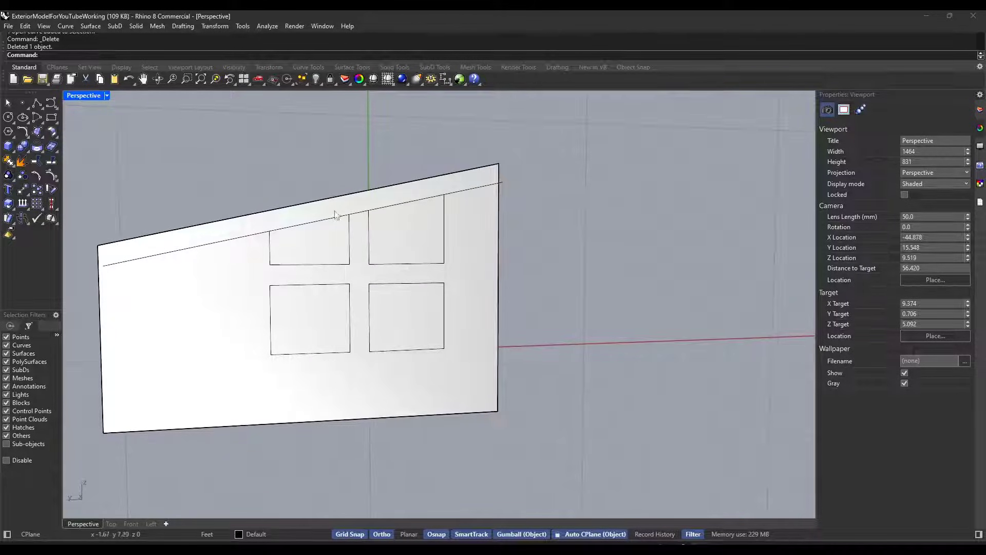
click(461, 192)
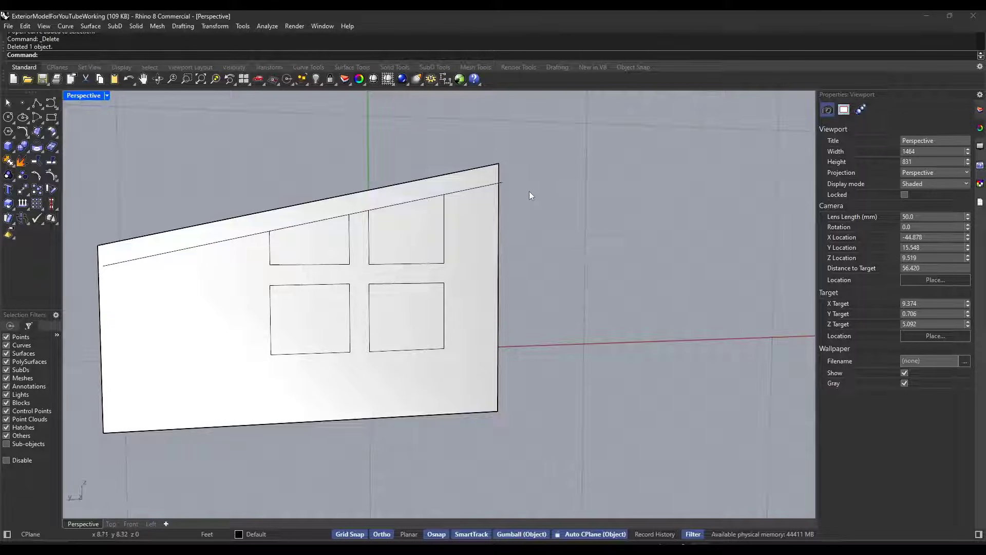
key(Return)
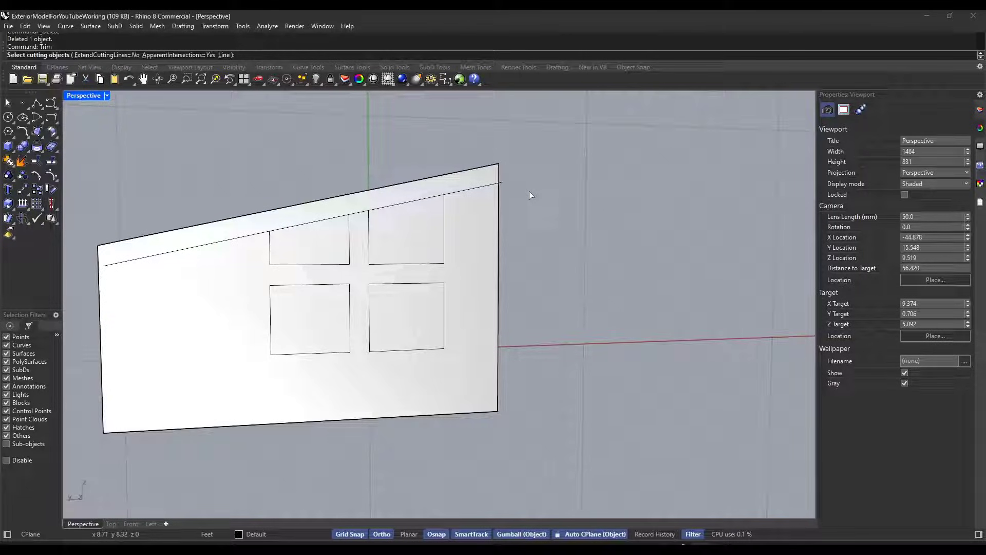
click(445, 212)
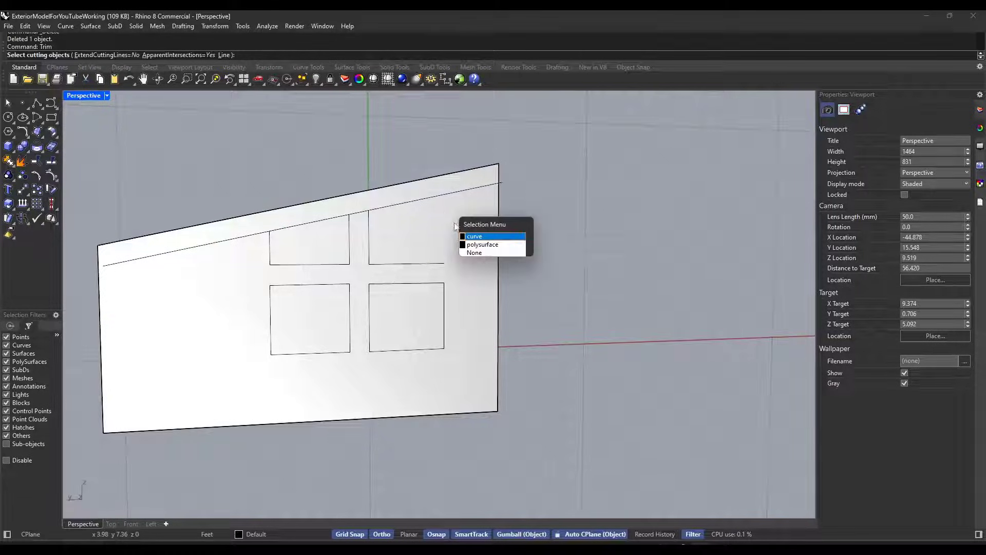
click(468, 238)
click(370, 229)
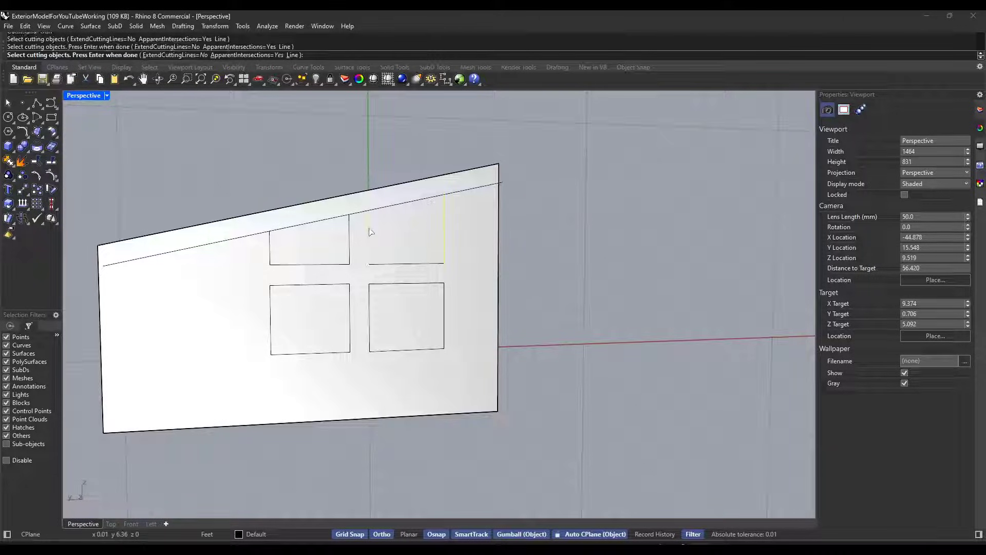
click(350, 236)
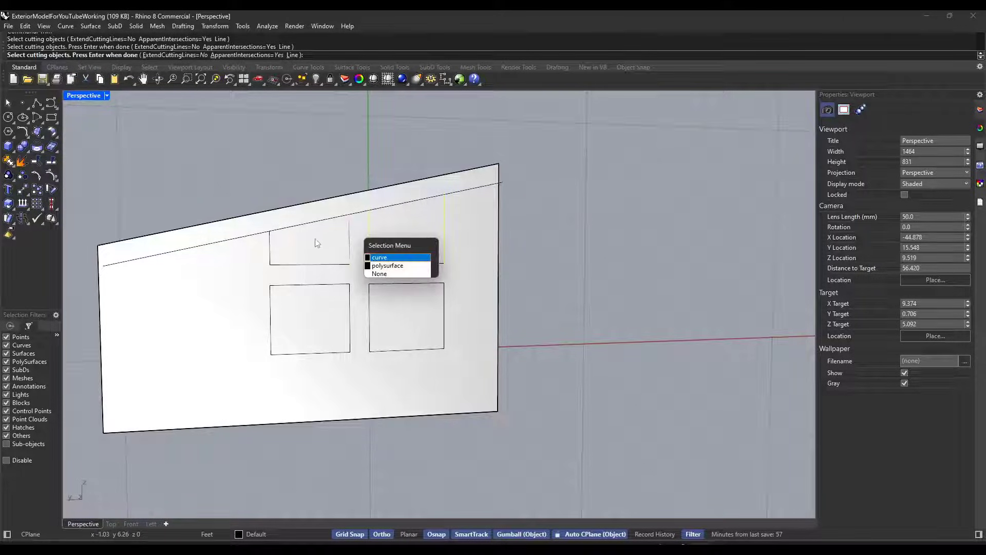
click(378, 257)
click(270, 249)
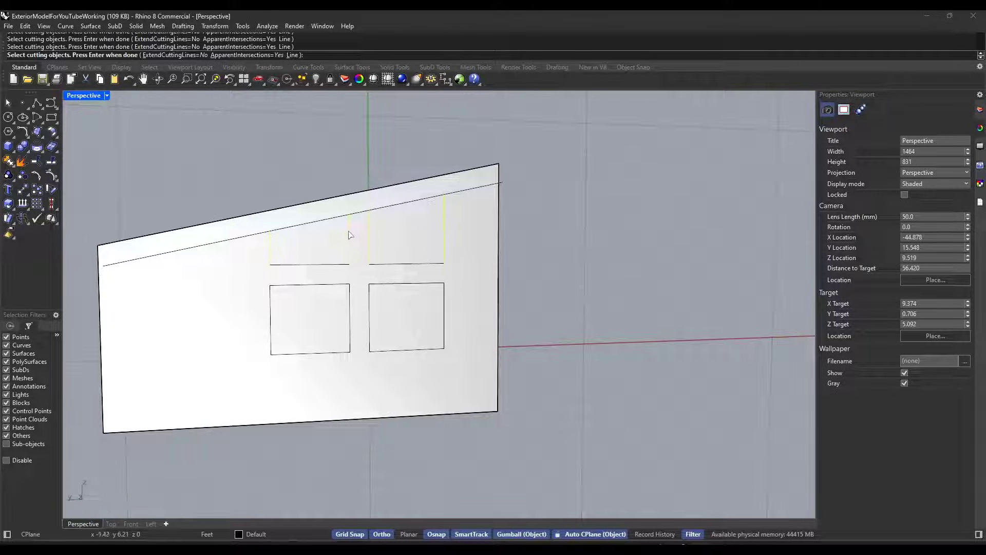
key(Return)
click(478, 189)
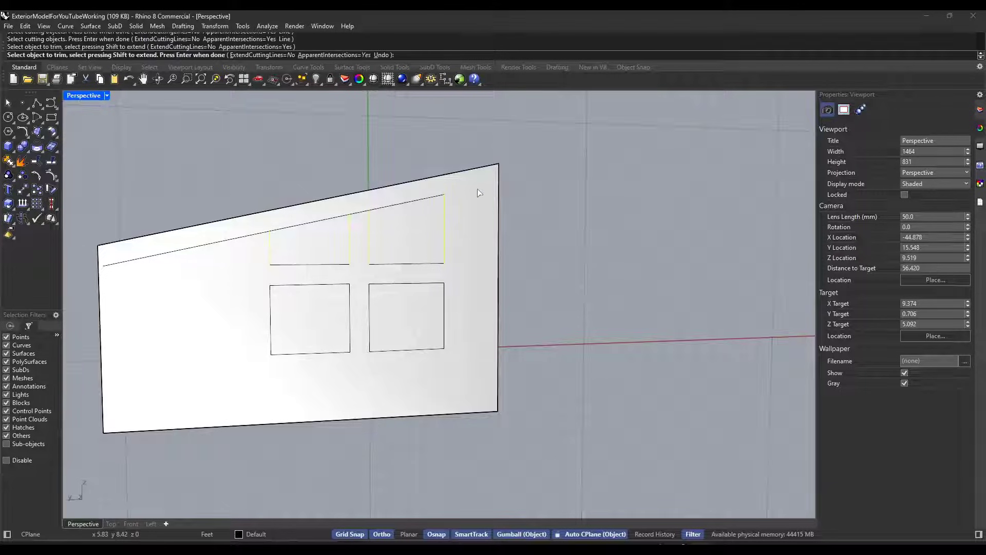
click(357, 216)
click(264, 238)
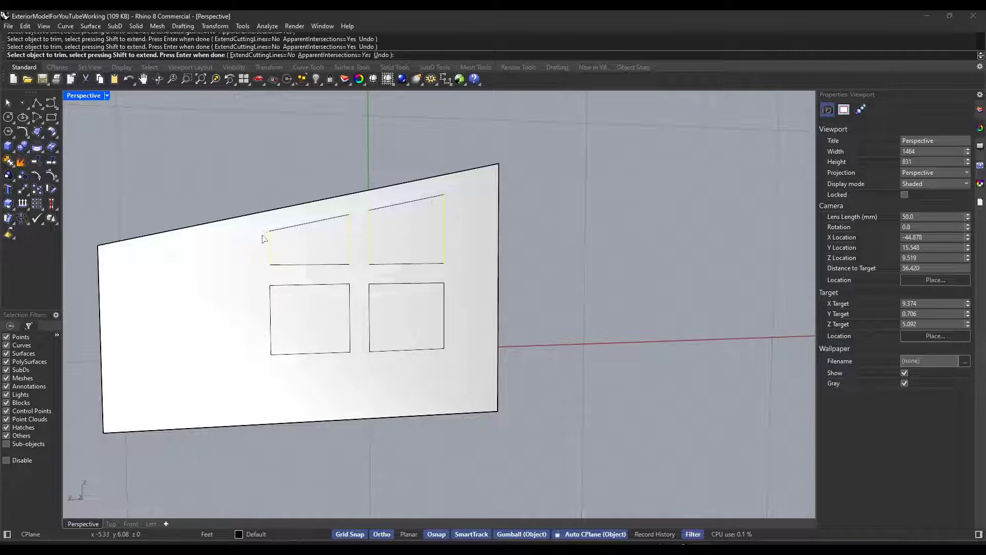
key(Return)
Wire-cut the lower high-end window rectangle through both end walls of the building and remove the cut pieces
right_drag(328, 255, 279, 260)
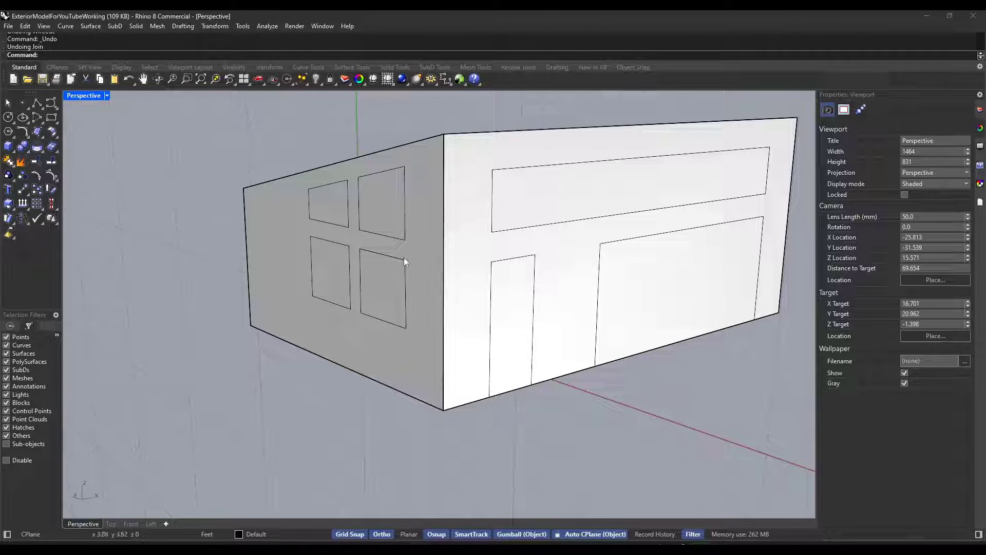
key(Return)
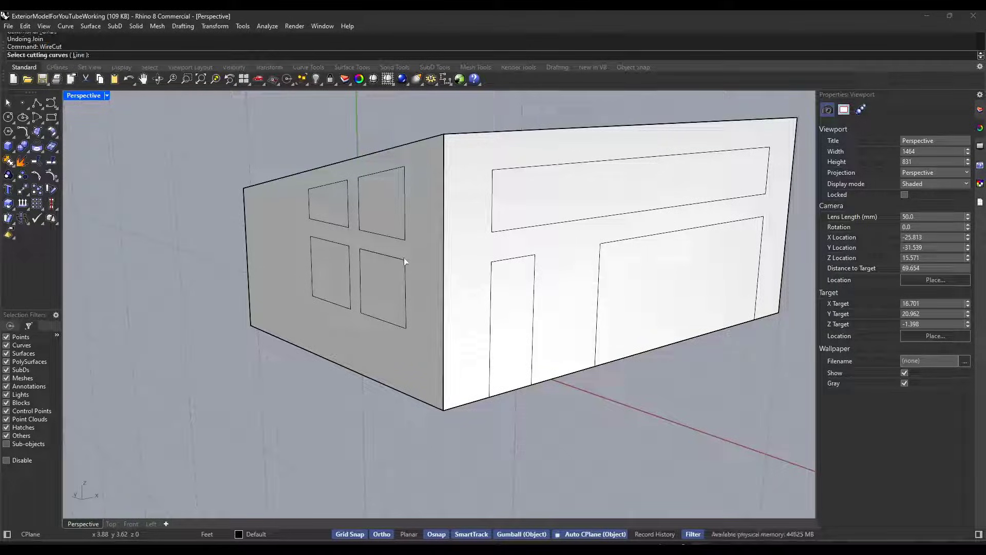
click(395, 263)
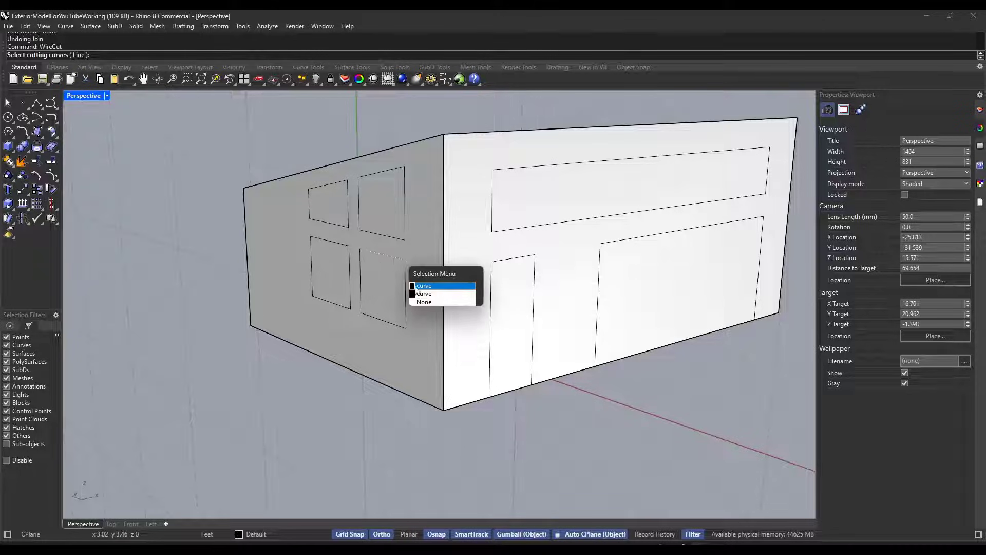
click(424, 293)
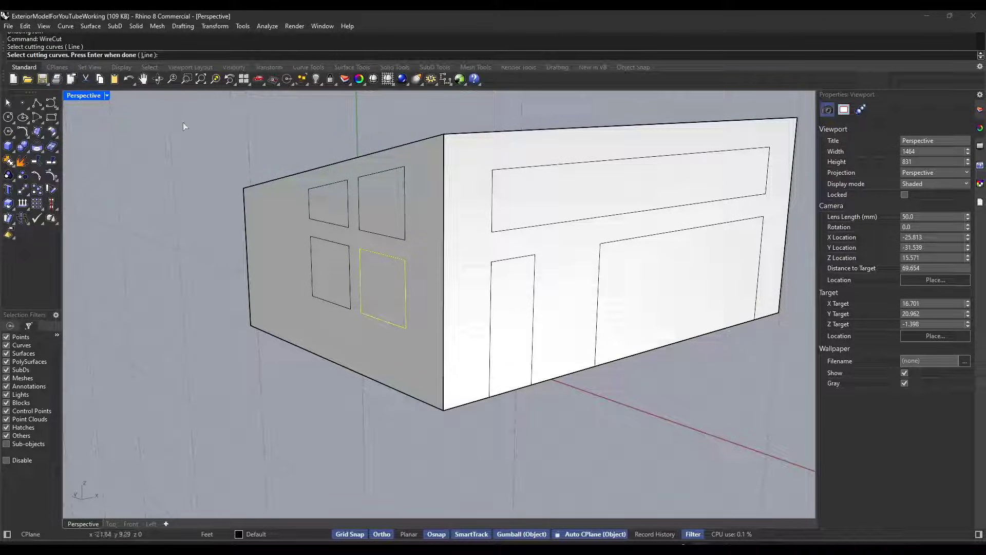
key(Return)
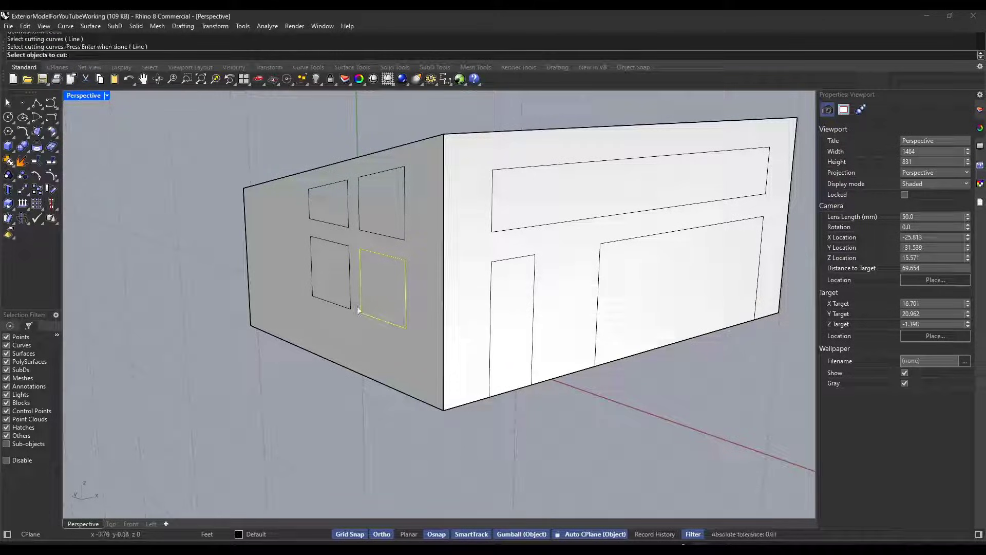
click(445, 294)
key(Return)
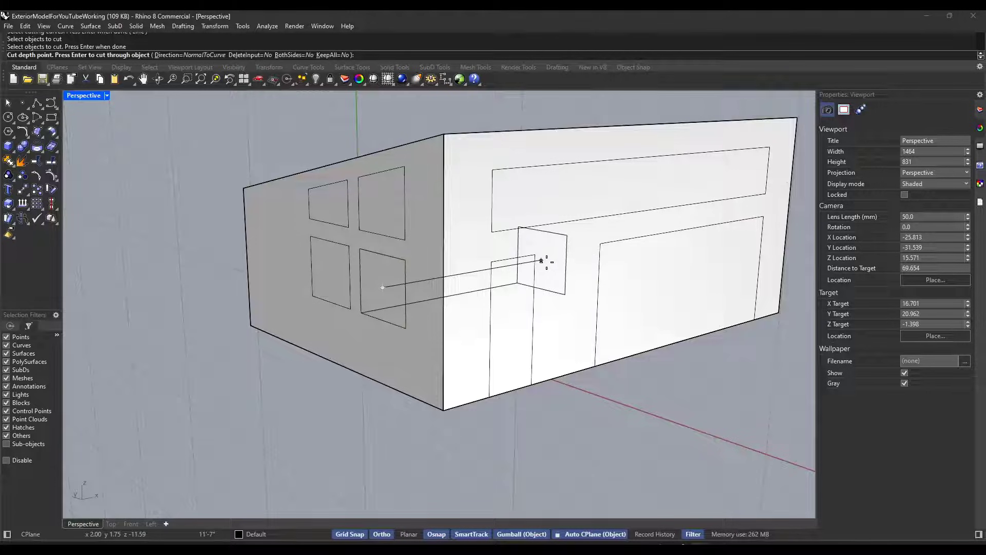
double_click(81, 96)
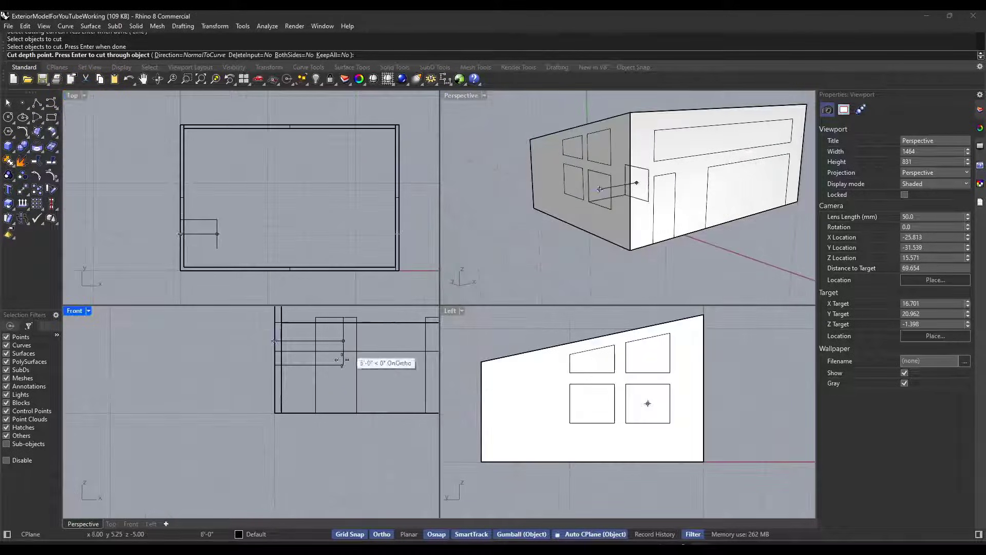
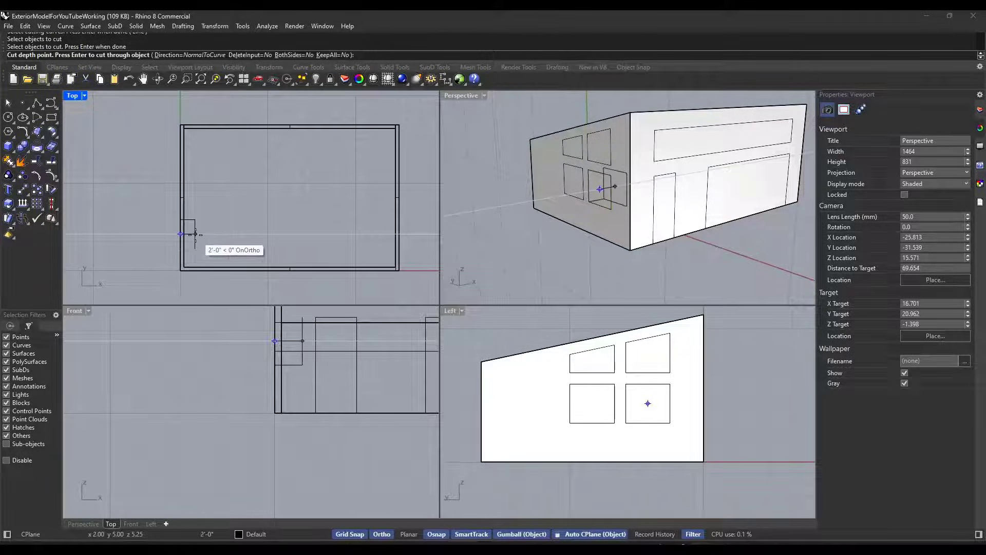
click(414, 235)
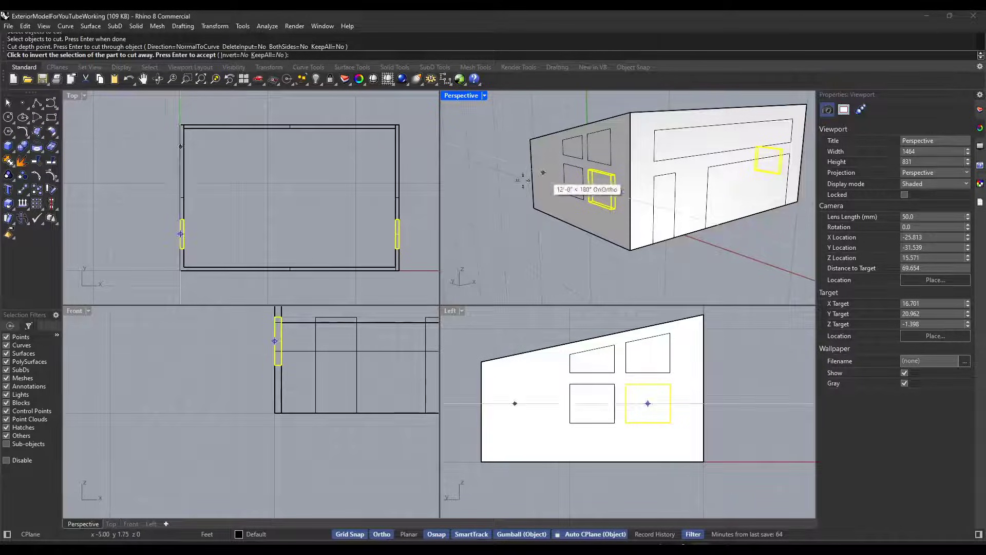
key(Return)
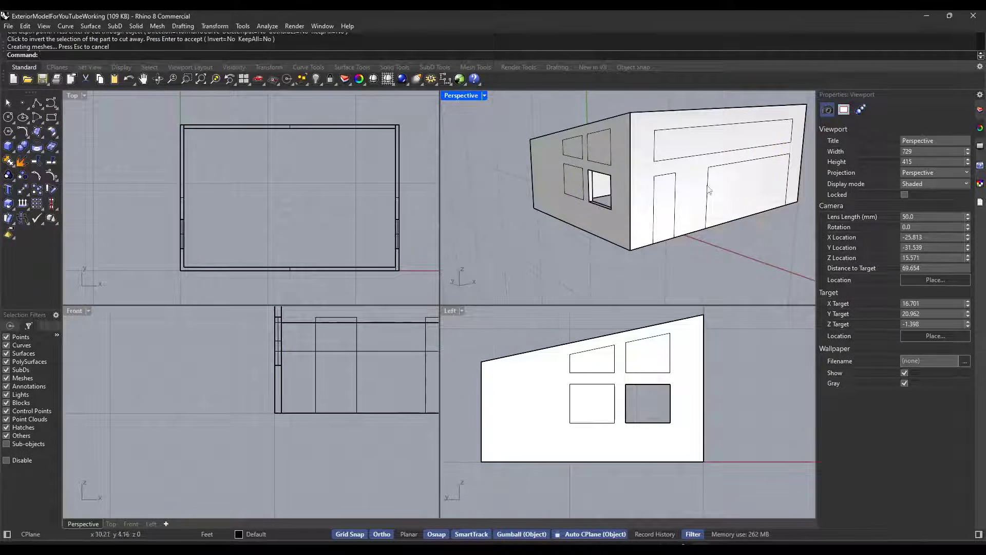
Select the four open curves that outline the upper window above the high-end rectangle
mouse_move(744, 187)
right_down()
mouse_move(606, 186)
mouse_move(742, 185)
right_up()
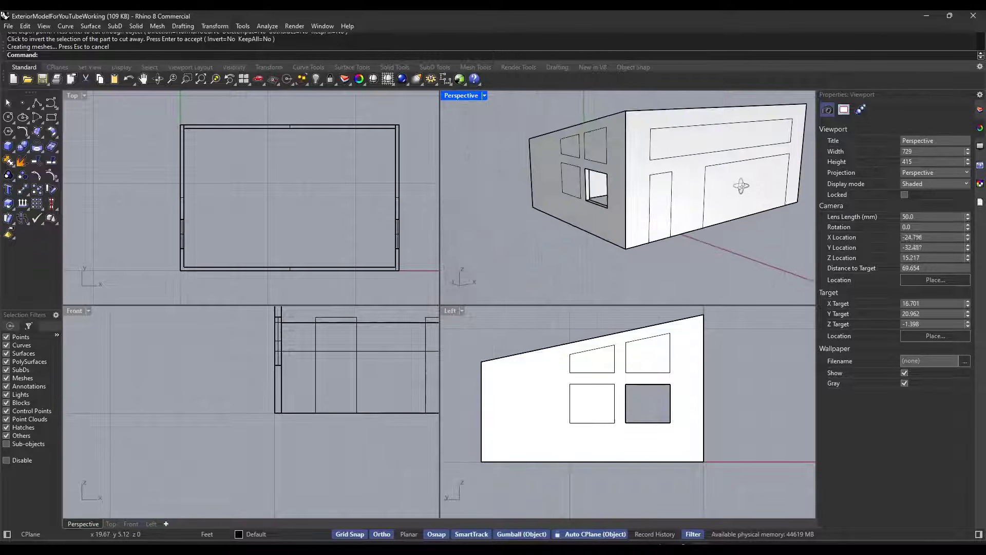
scroll(606, 122, up, 3)
scroll(605, 121, up, 2)
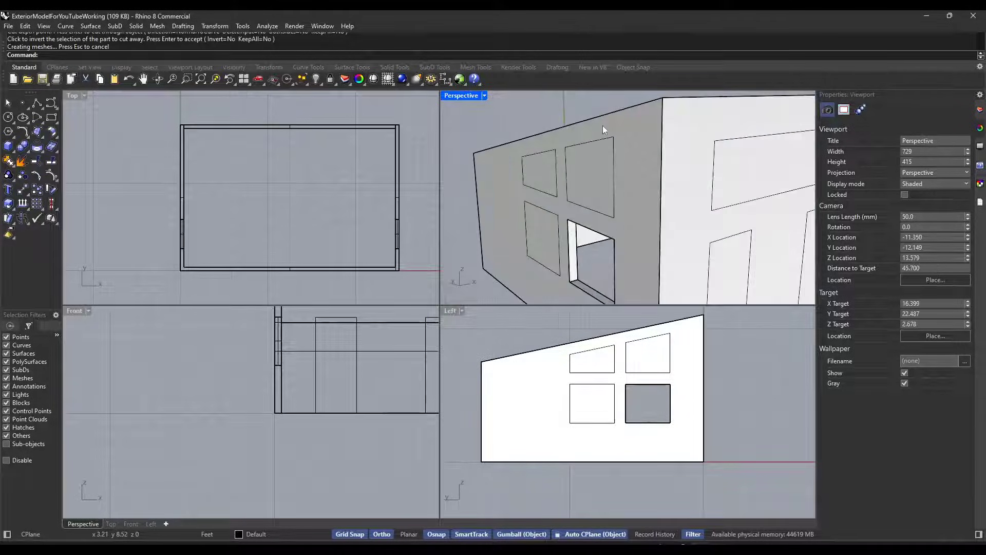
click(579, 143)
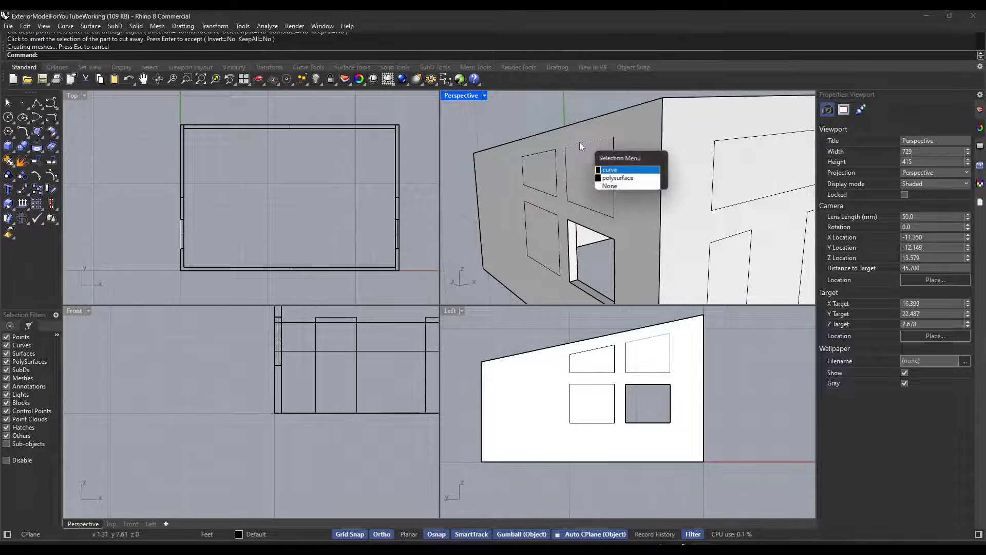
click(614, 180)
shift+click(614, 183)
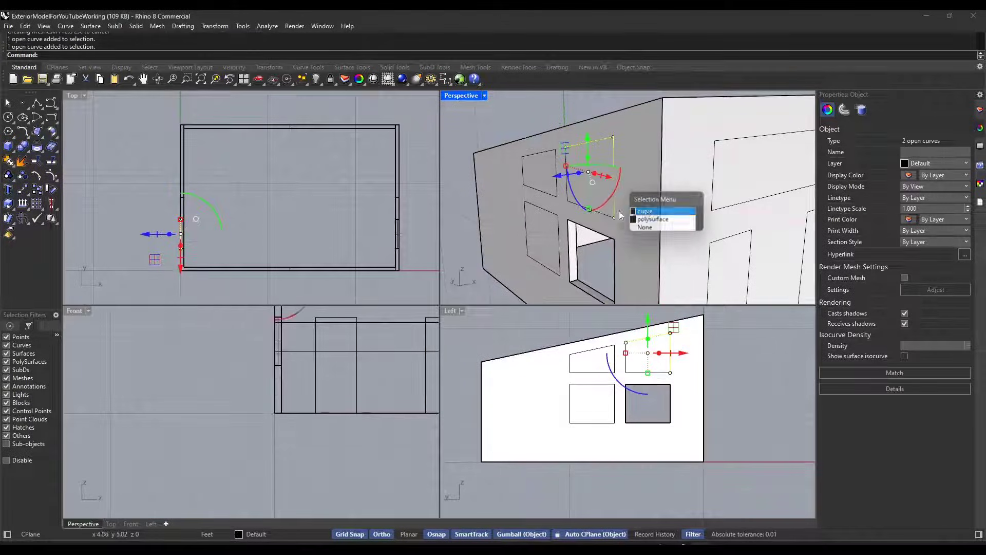
click(637, 218)
shift+click(603, 215)
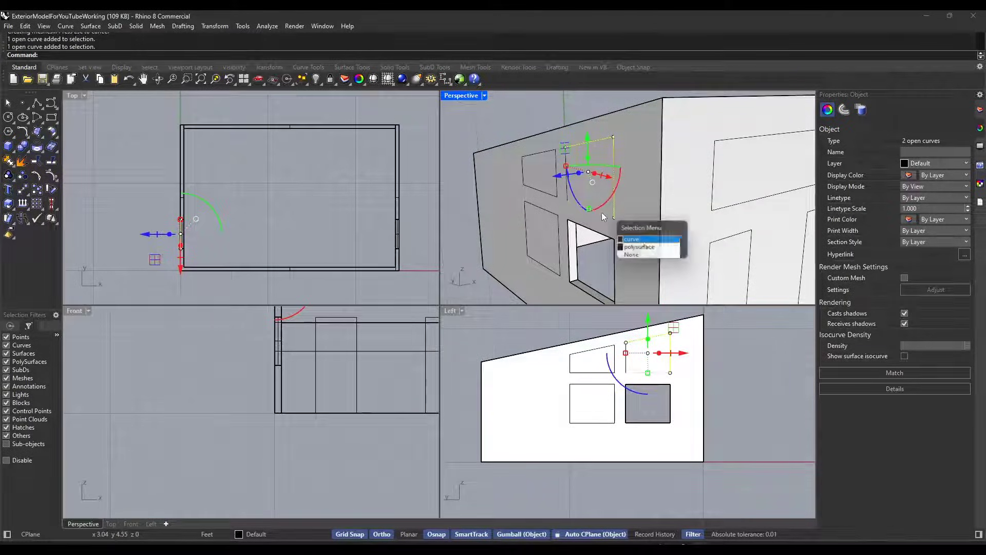
click(637, 238)
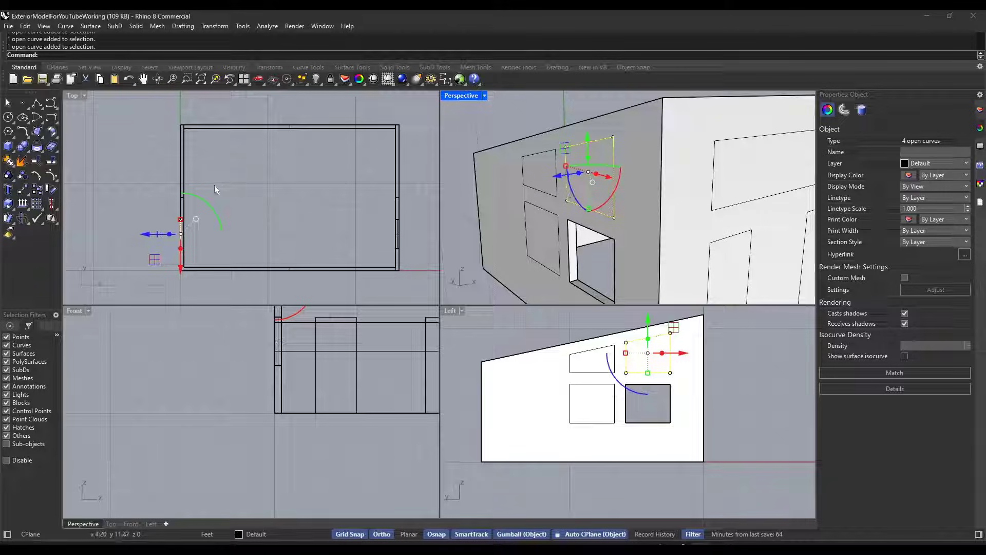
Try to wire-cut the building with the four separate curves of the upper high-end window
key(Return)
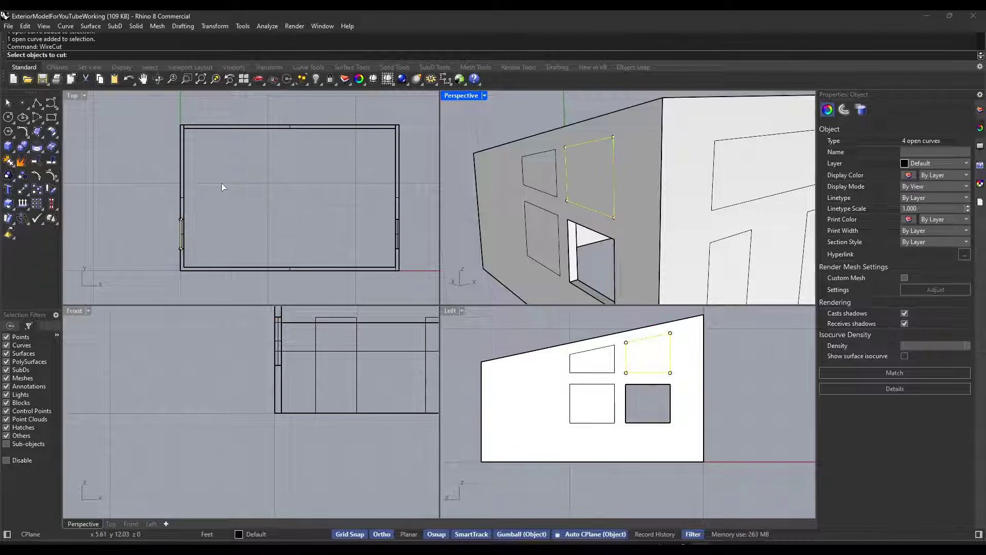
click(640, 198)
key(Return)
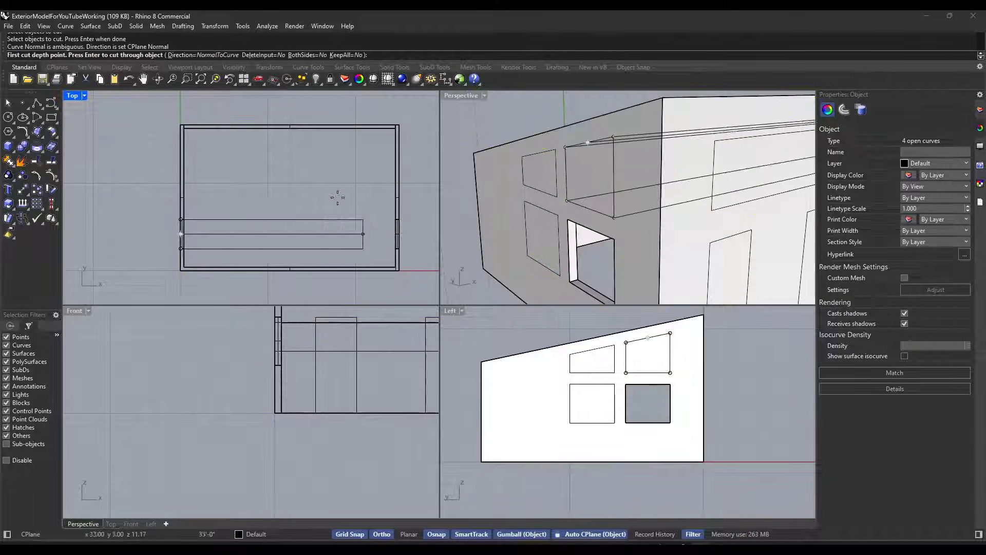
click(268, 230)
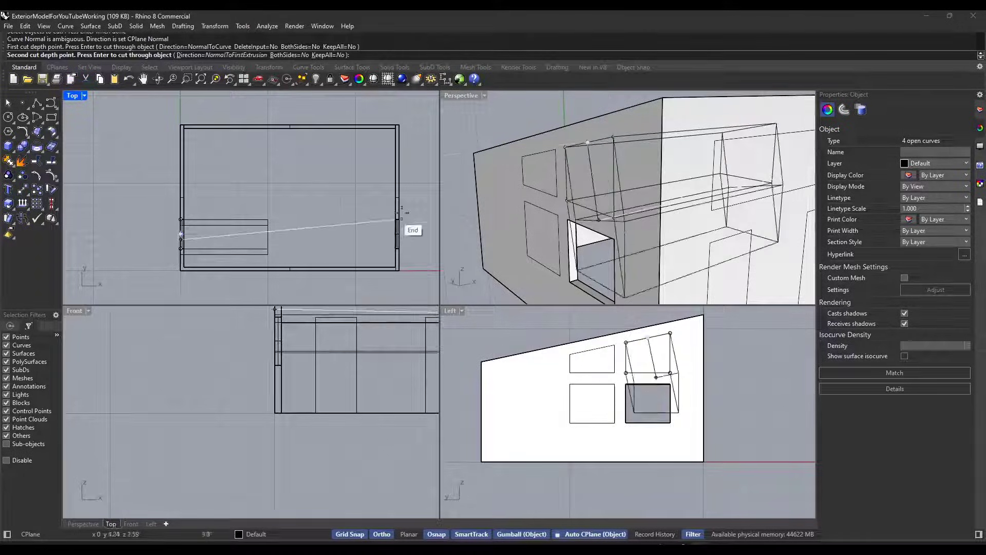
click(309, 187)
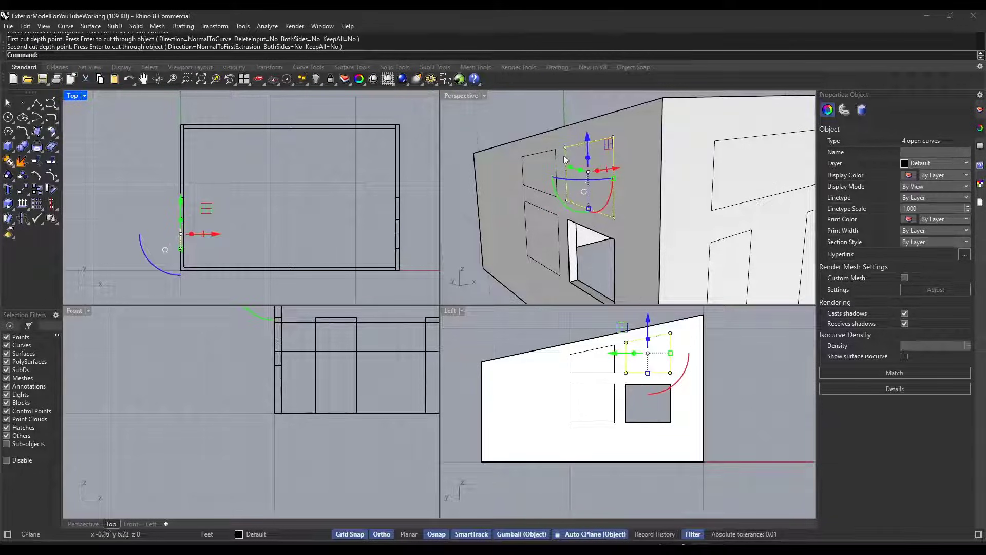
Join the four selected curves of the upper high-end window into one closed curve
key(Return)
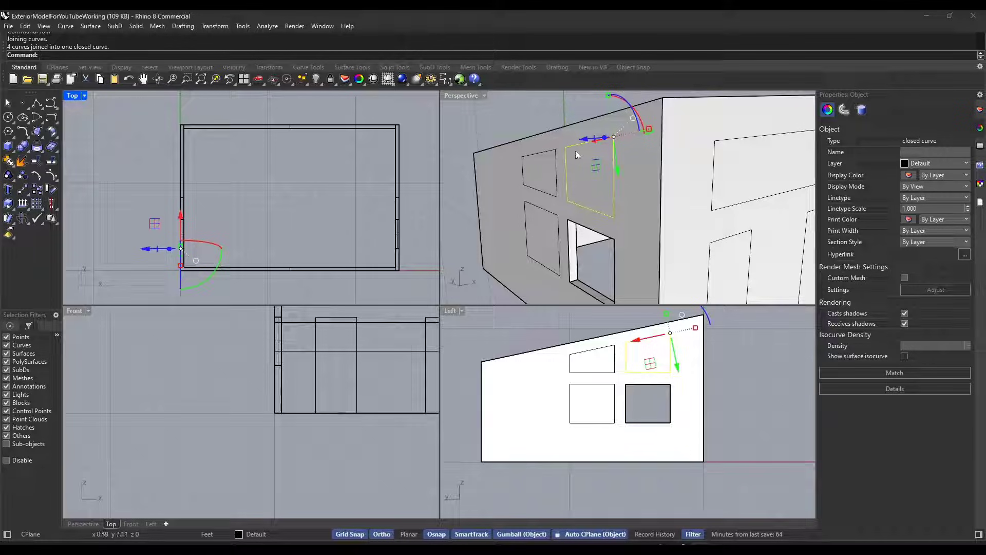
click(556, 106)
click(571, 145)
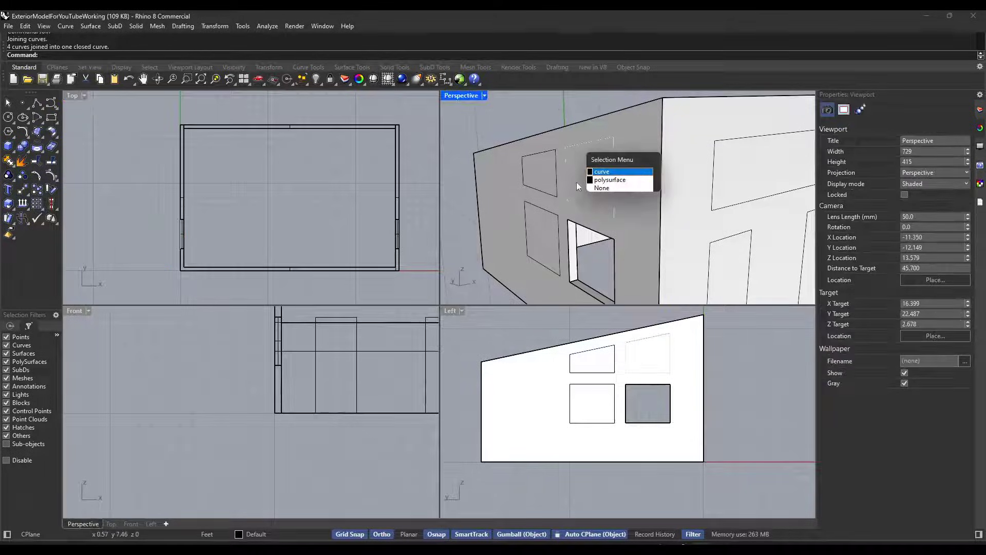
Select the four open curves outlining the upper low-end window on the gable wall and join them into one closed curve
key(Return)
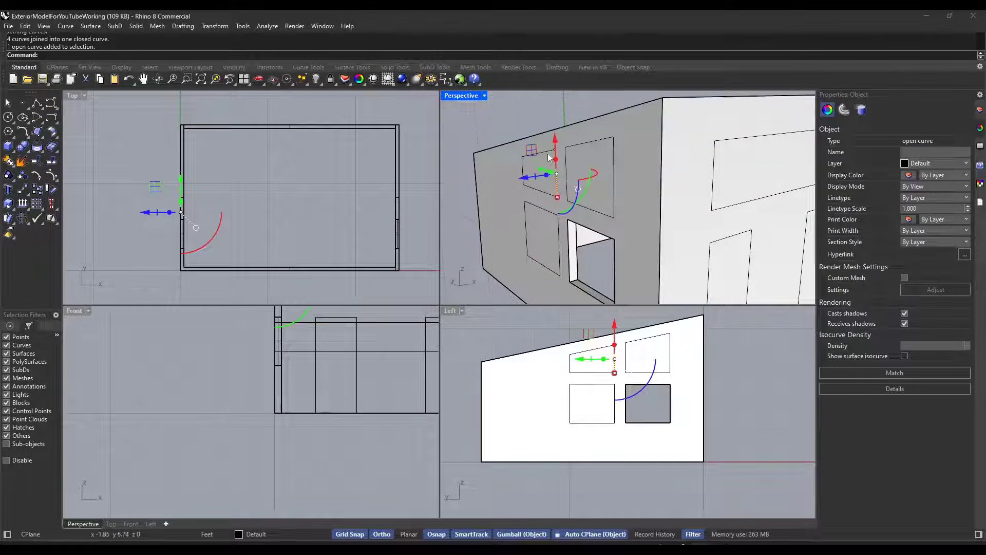
click(555, 173)
key(Return)
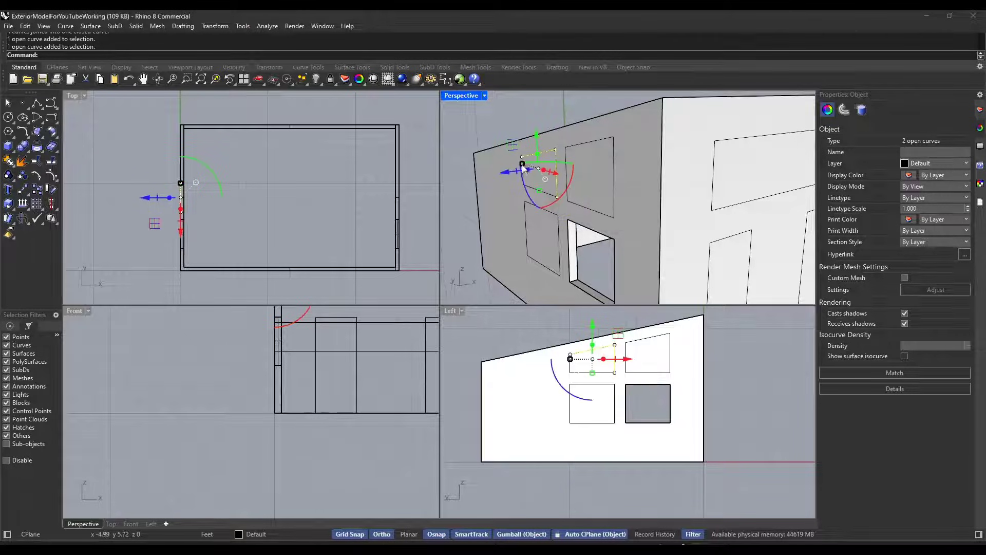
click(533, 185)
key(Escape)
shift+click(537, 191)
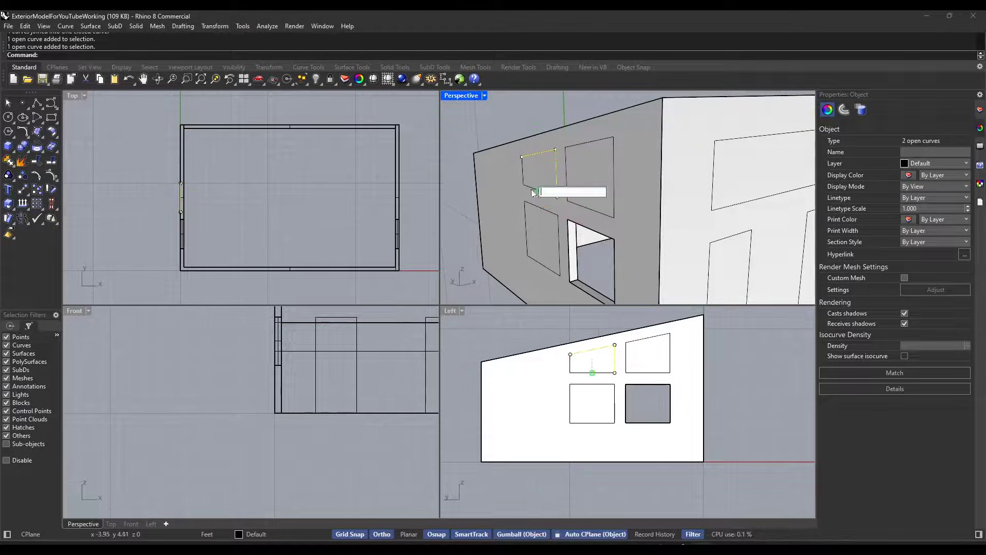
key(Escape)
shift+click(531, 188)
scroll(524, 176, up, 8)
shift+click(524, 171)
scroll(537, 174, down, 10)
key(ctrl+j)
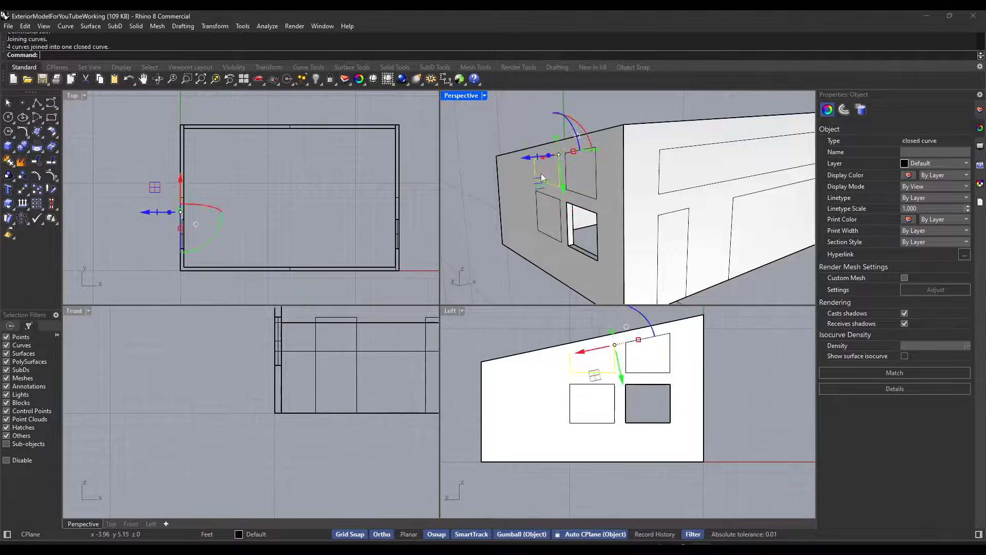
key(Escape)
scroll(581, 139, down, 4)
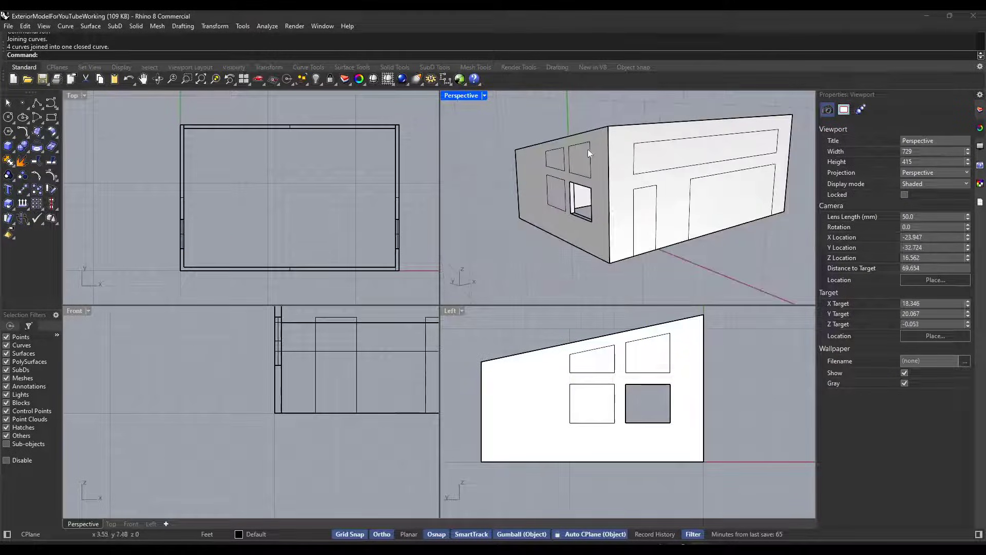
Wire-cut the building with the two upper window curves and the lower low-end window rectangle, projecting the cut normal to the curves
click(590, 149)
shift+click(562, 161)
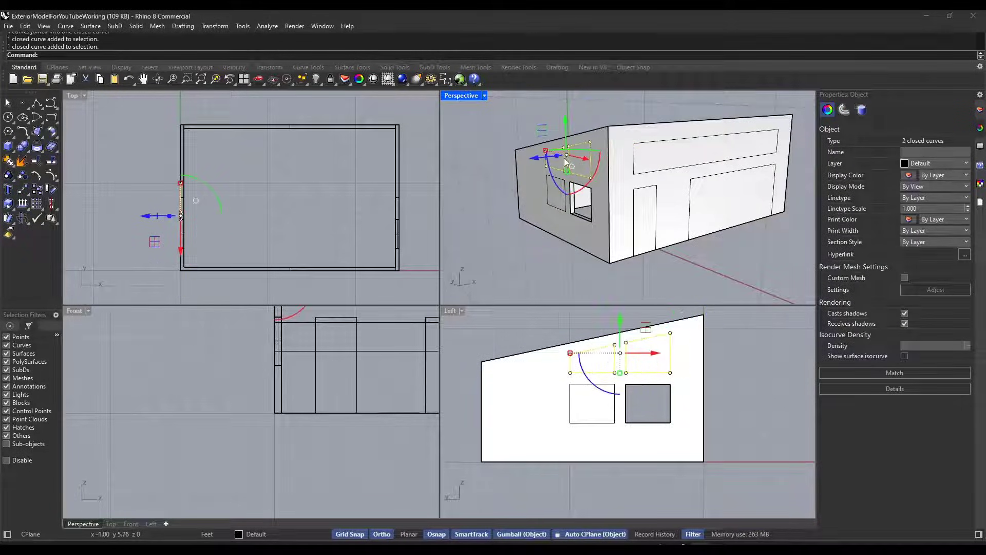
shift+click(566, 190)
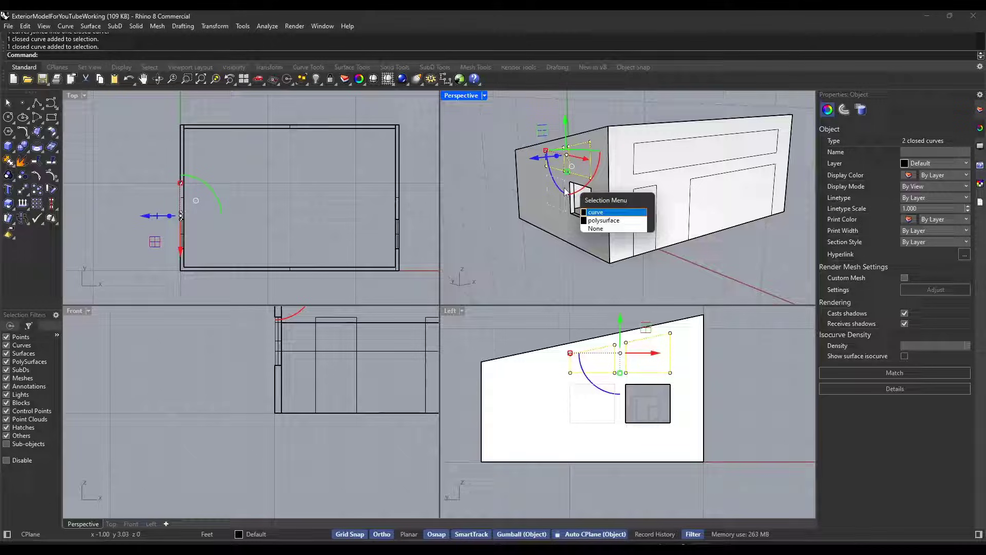
click(603, 215)
text(WireCut)
key(Return)
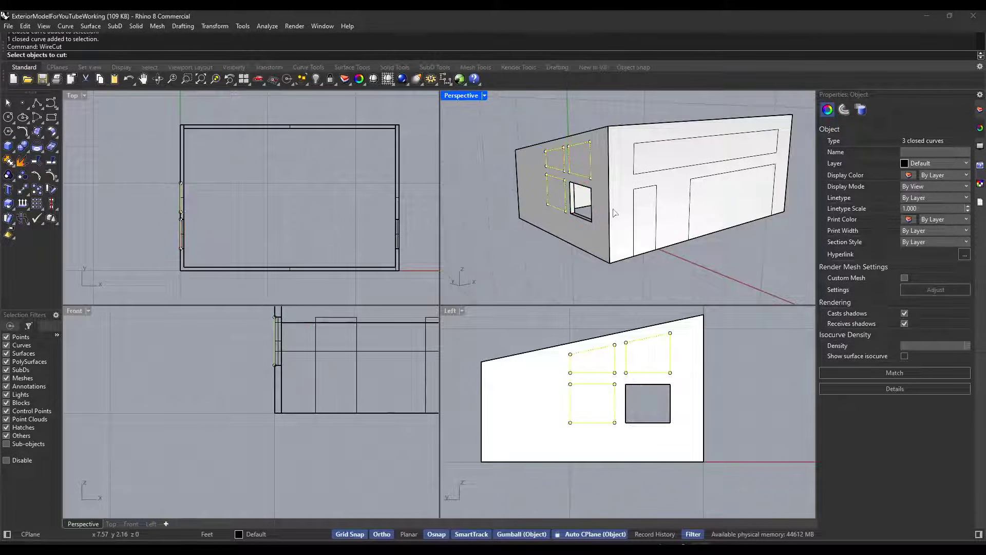
click(627, 206)
key(Return)
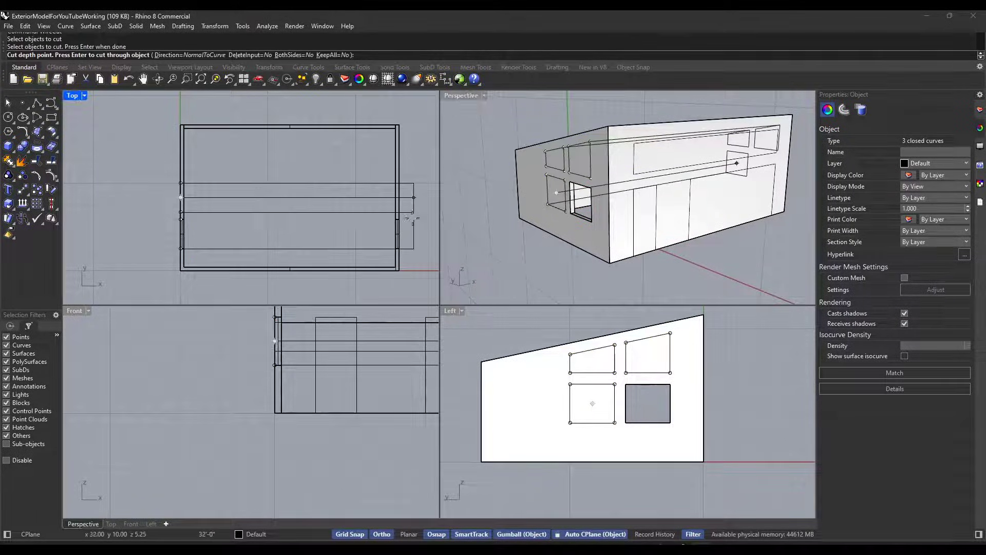
Cut the three remaining window outlines through both side walls with WireCut, then clear the selection
click(416, 212)
key(Return)
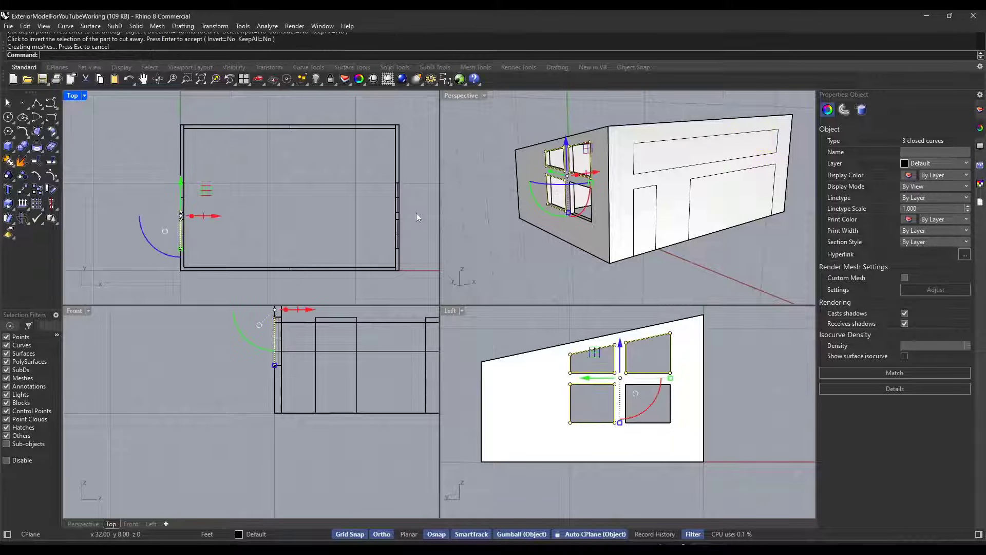
right_drag(587, 153, 745, 165)
click(619, 119)
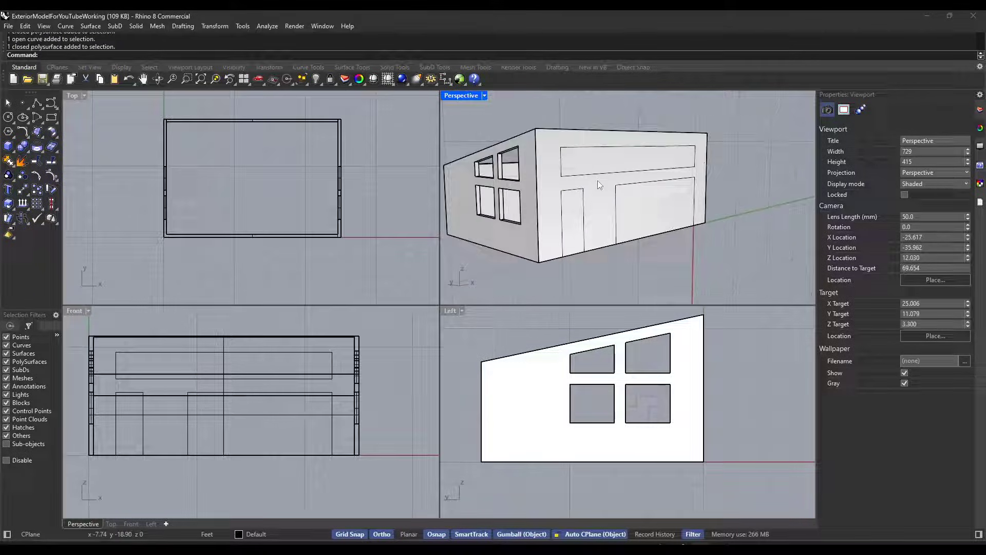
PushPull the large door opening and the long upper window region inward through the front wall
scroll(597, 180, up, 2)
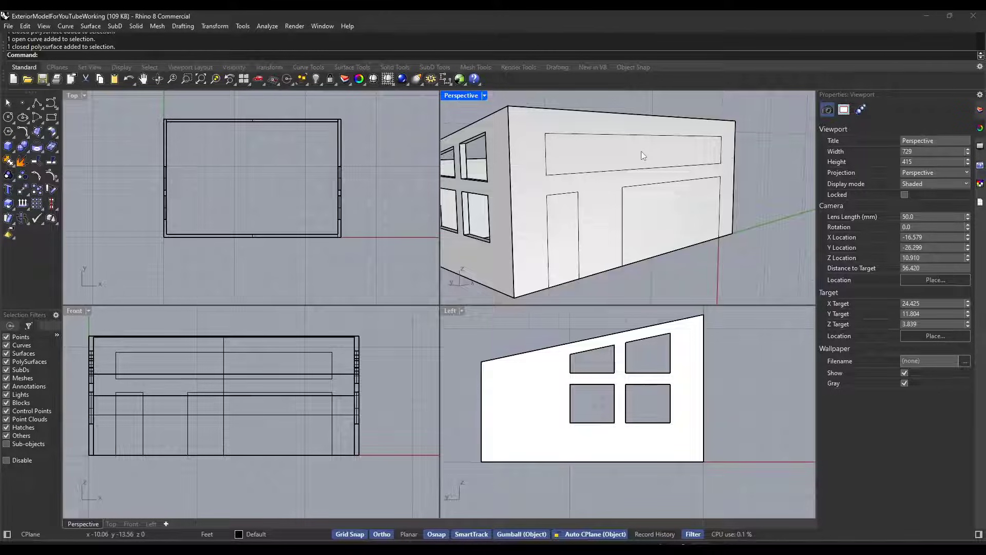
key(Return)
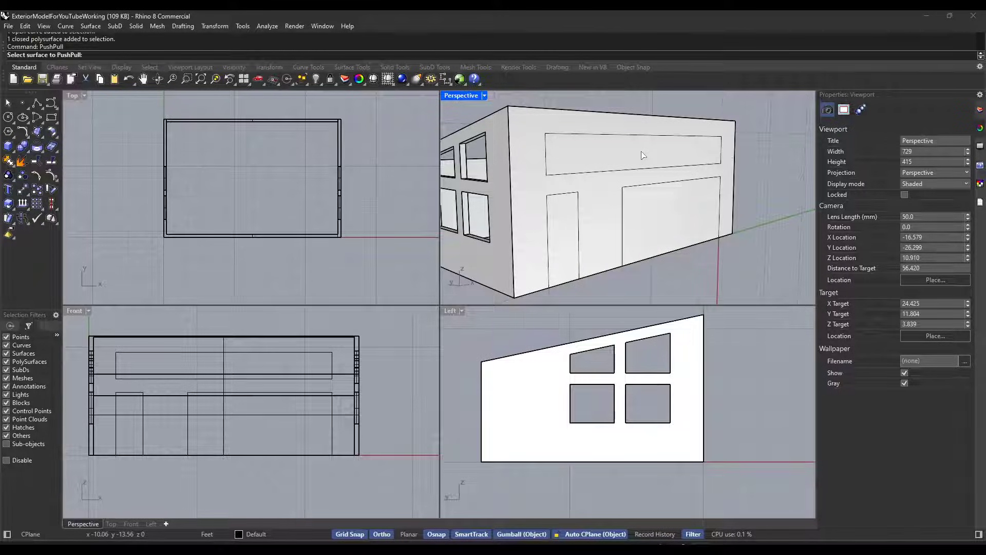
click(665, 211)
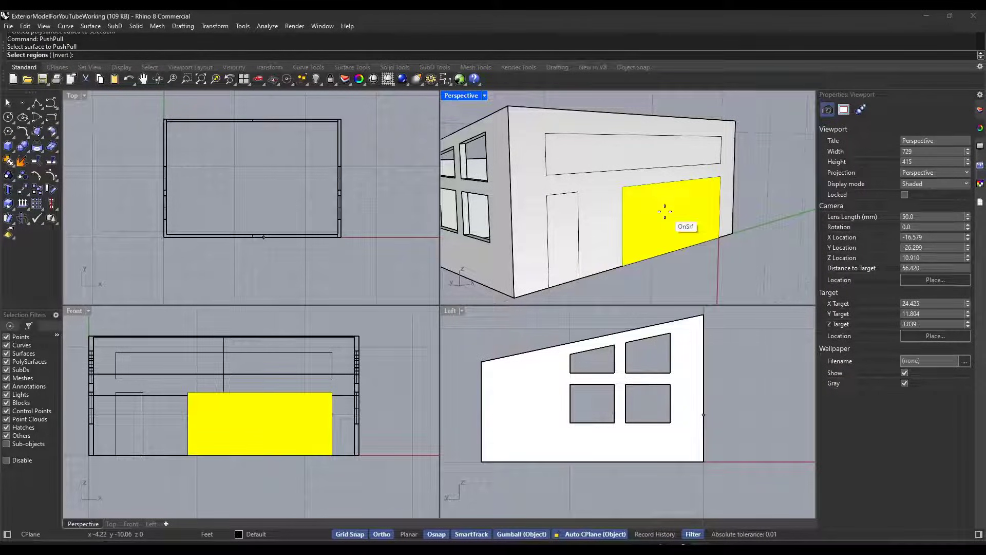
click(652, 166)
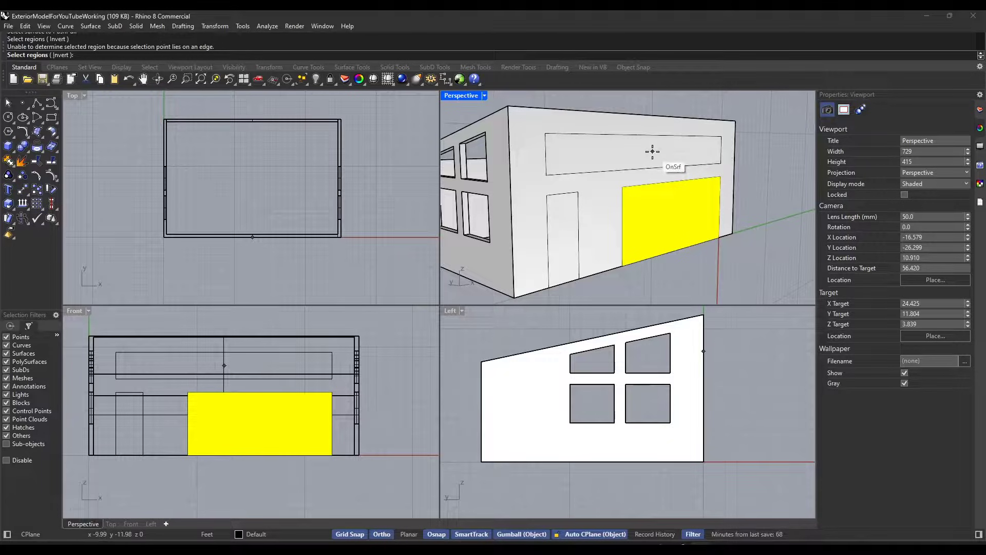
click(633, 151)
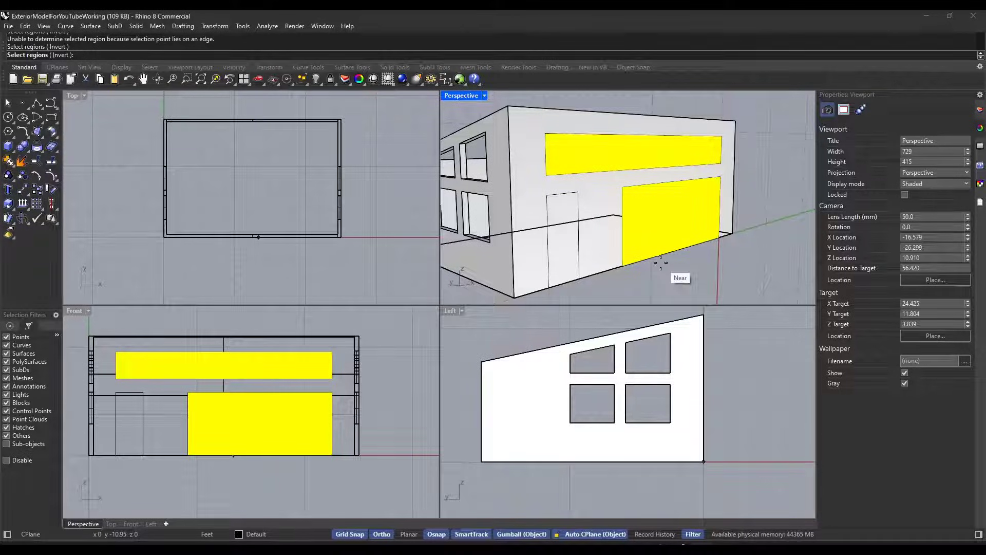
key(Return)
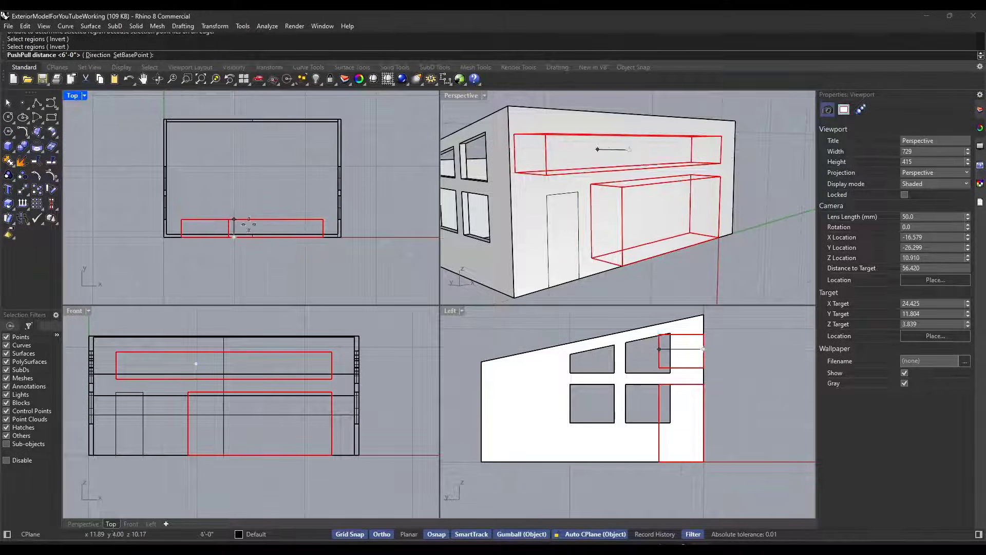
click(263, 251)
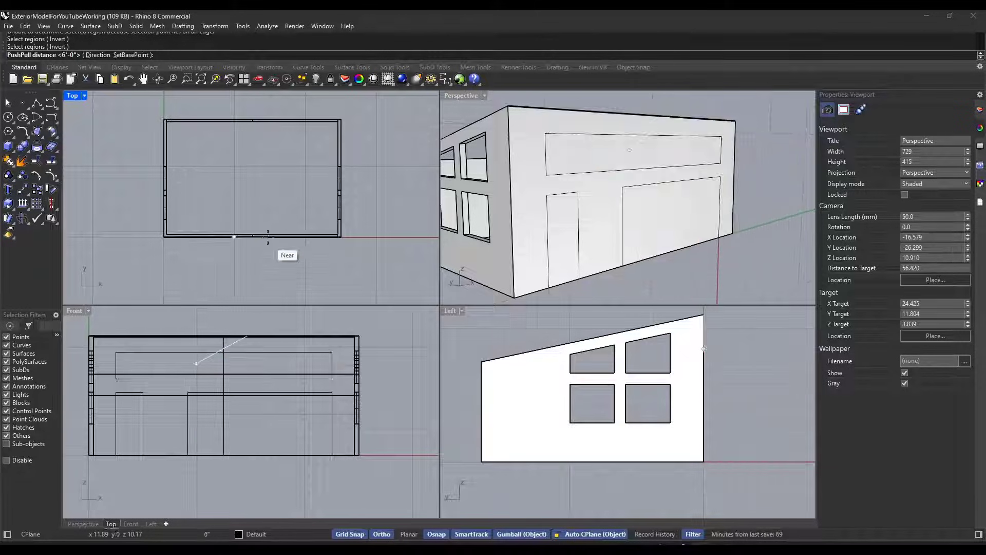
click(267, 208)
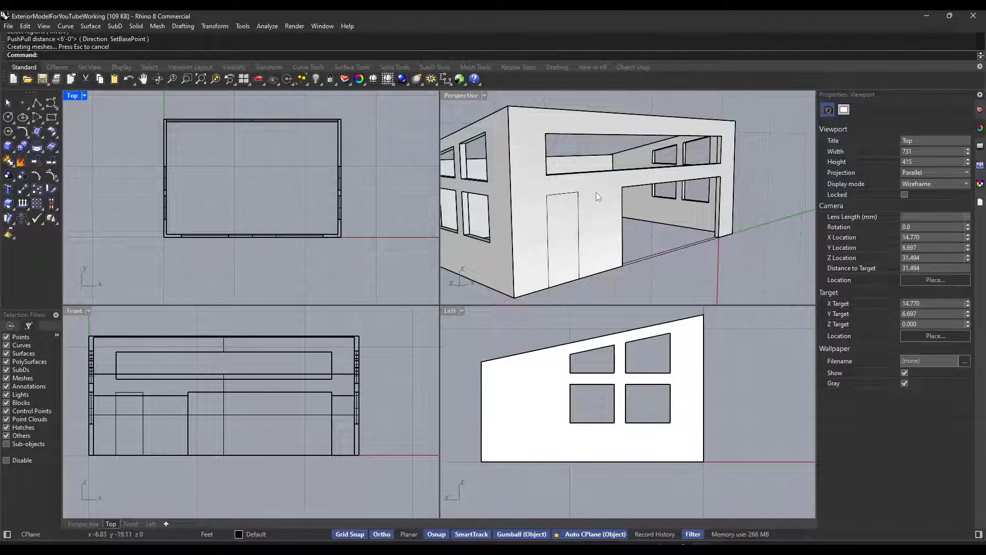
Cut the small door opening through the front wall only, using WireCut with the door's outline curve
mouse_move(596, 193)
right_down()
mouse_move(546, 194)
mouse_move(596, 189)
right_up()
scroll(595, 190, down, 3)
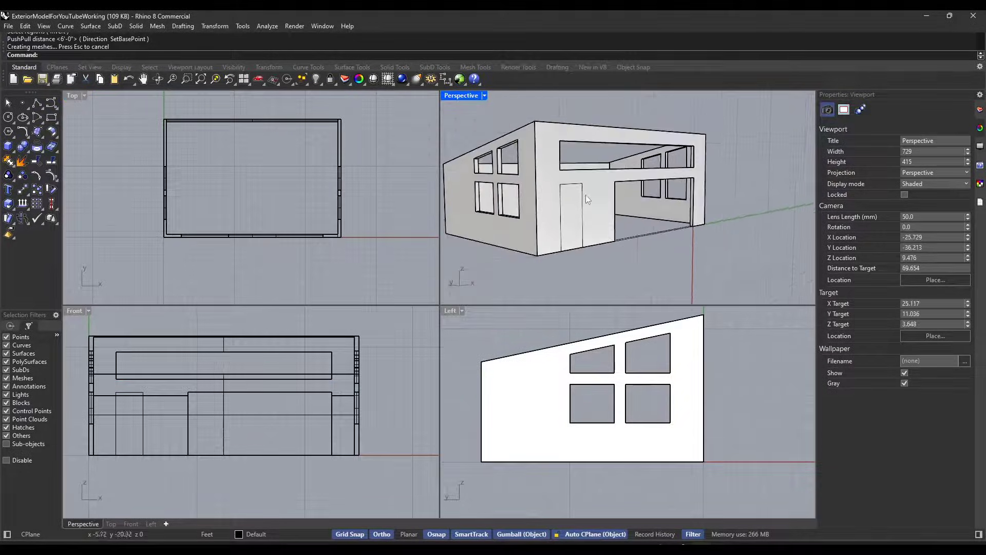
click(581, 196)
click(618, 221)
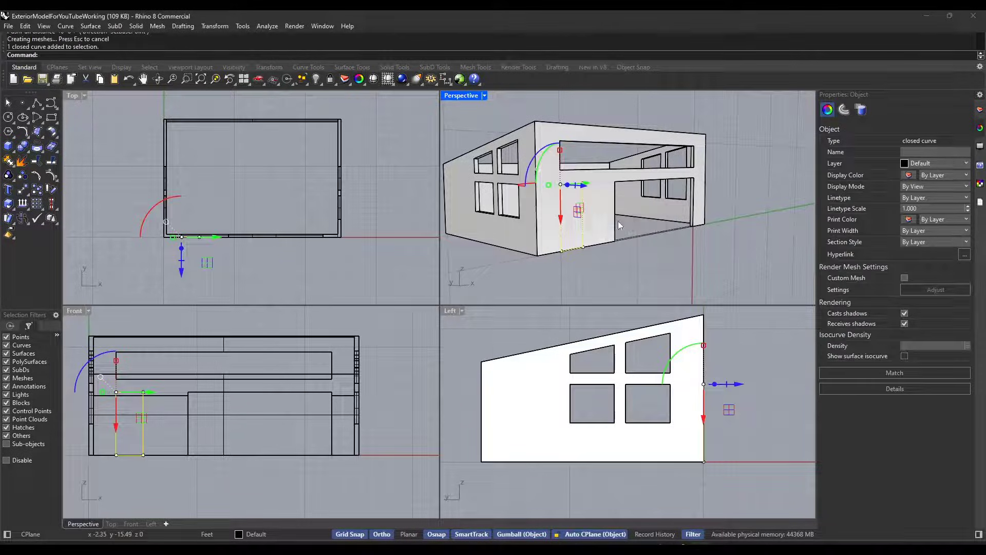
text(WireCut)
key(Return)
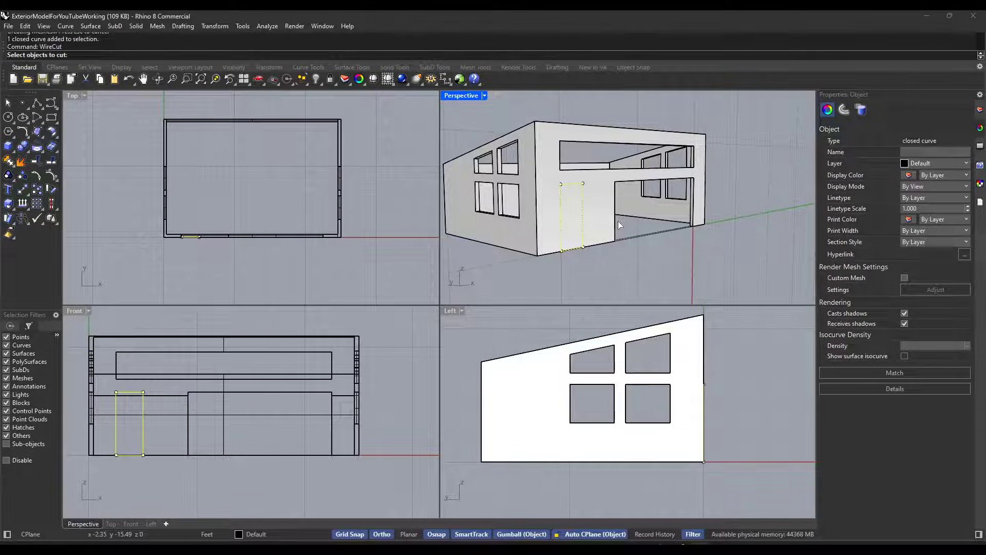
click(546, 211)
key(Return)
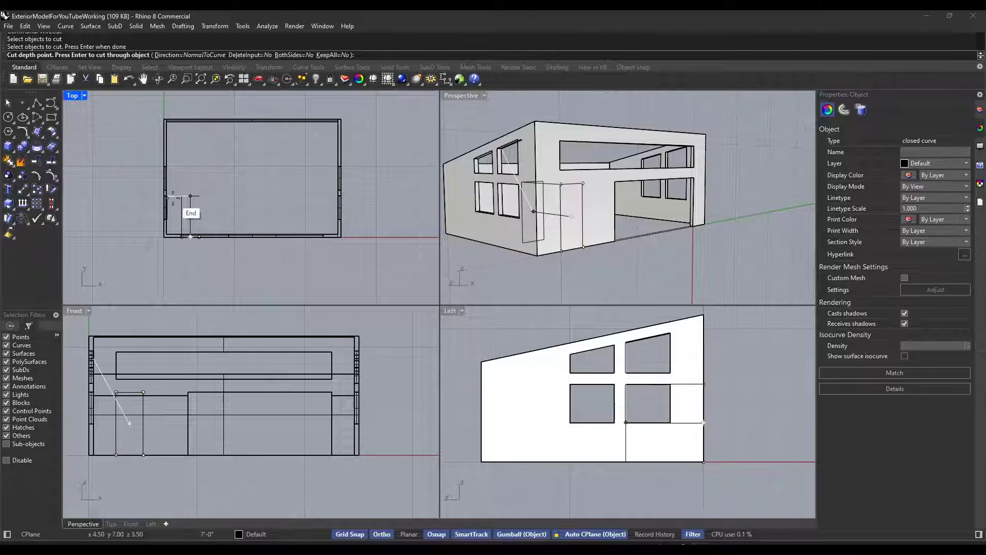
click(198, 209)
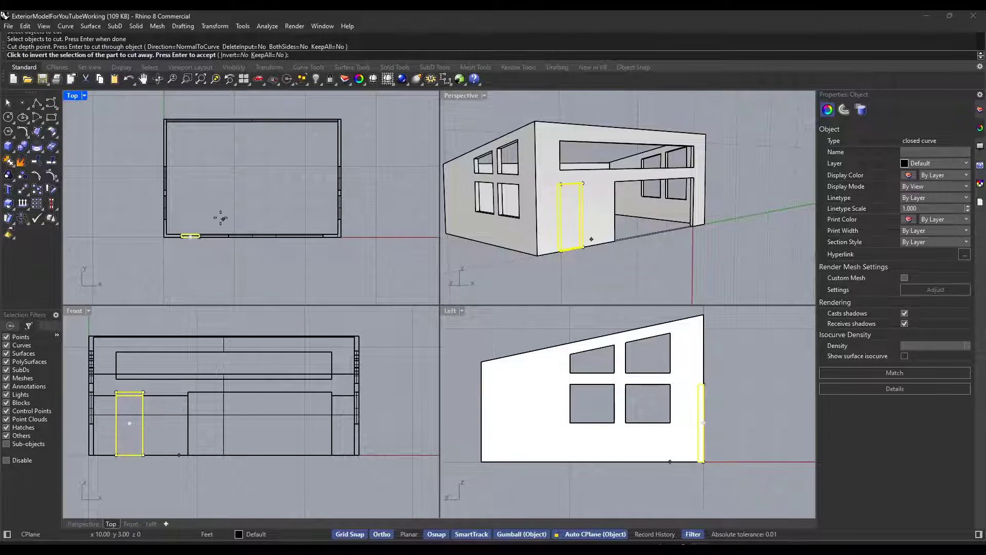
key(Return)
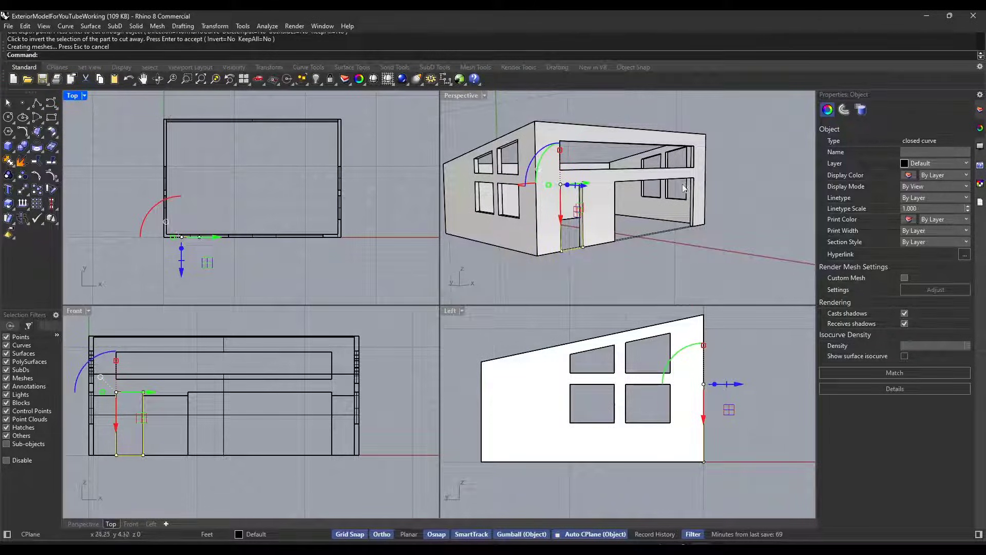
click(567, 209)
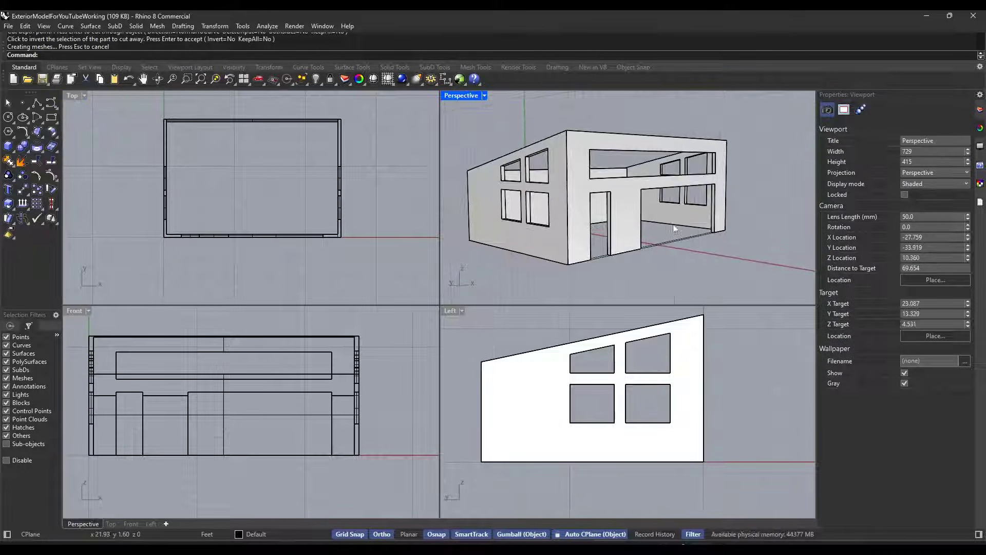
Offset the outline curve of the side wall's upper window nearest the front corner inward by 2"
double_click(463, 95)
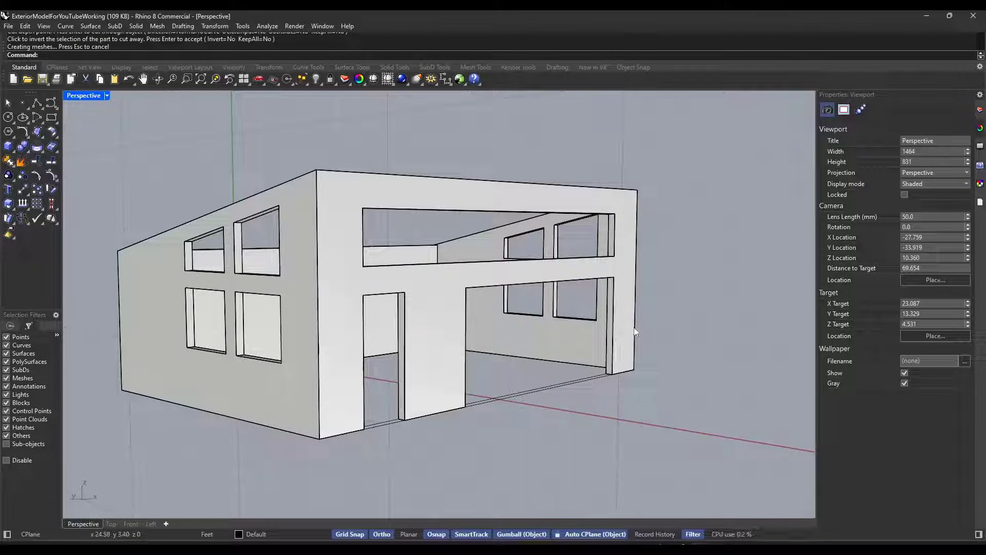
right_drag(635, 330, 633, 332)
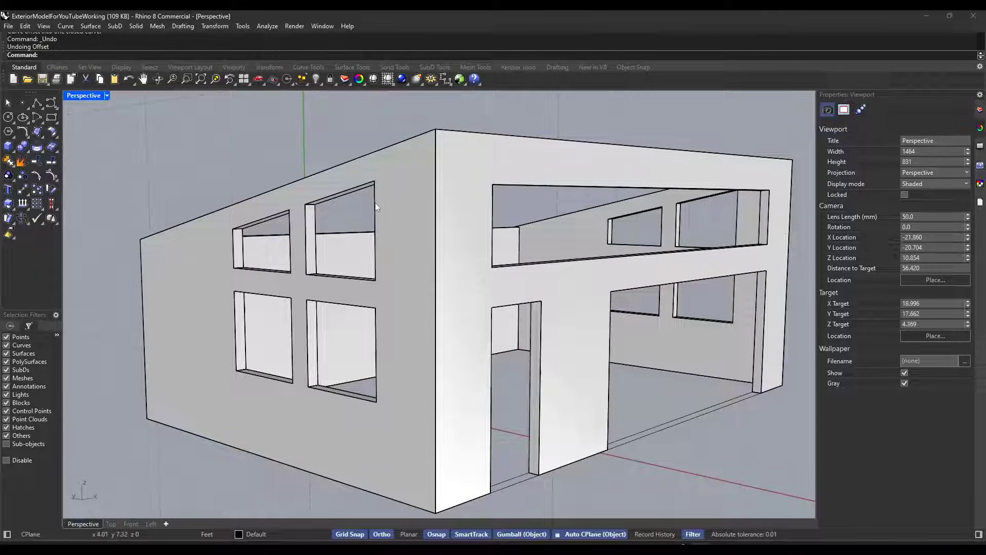
click(377, 203)
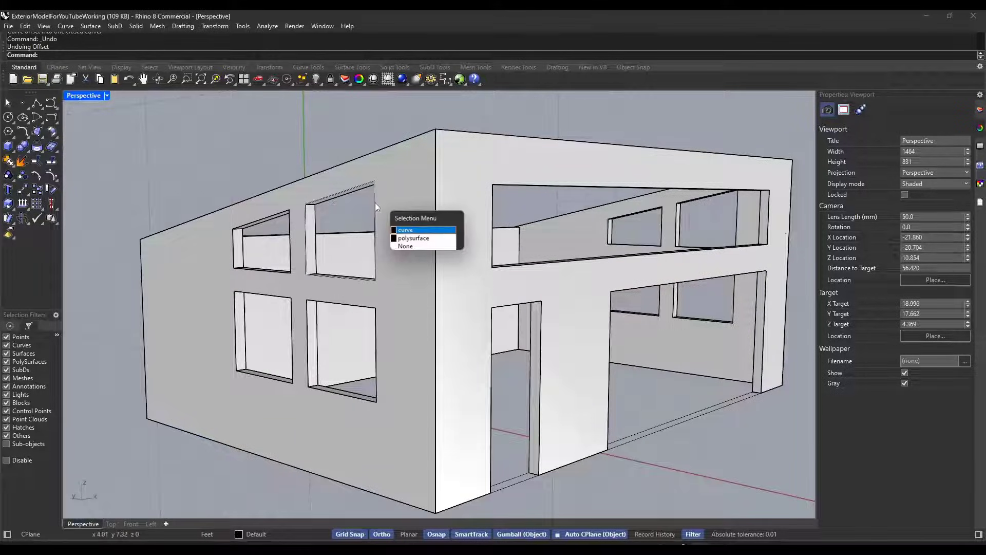
click(406, 230)
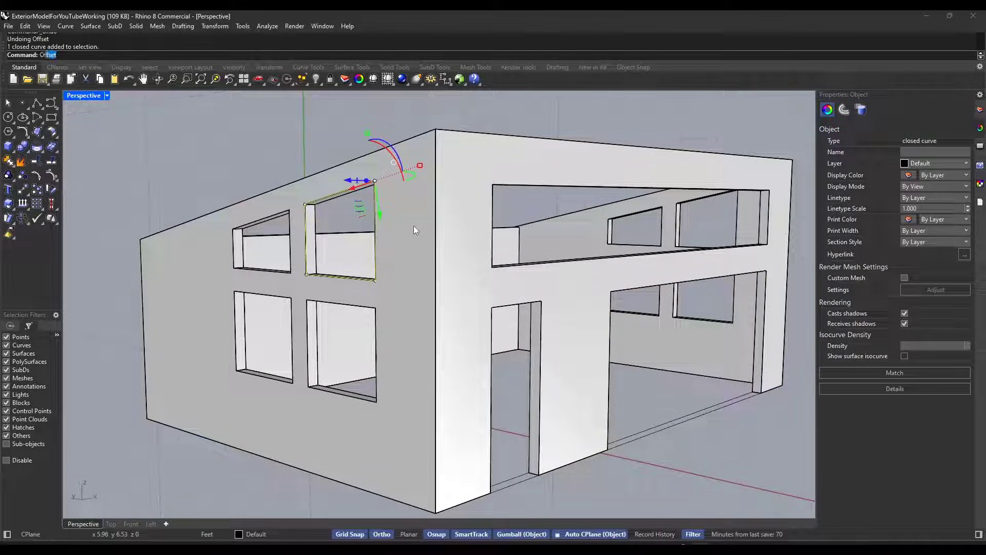
key(Return)
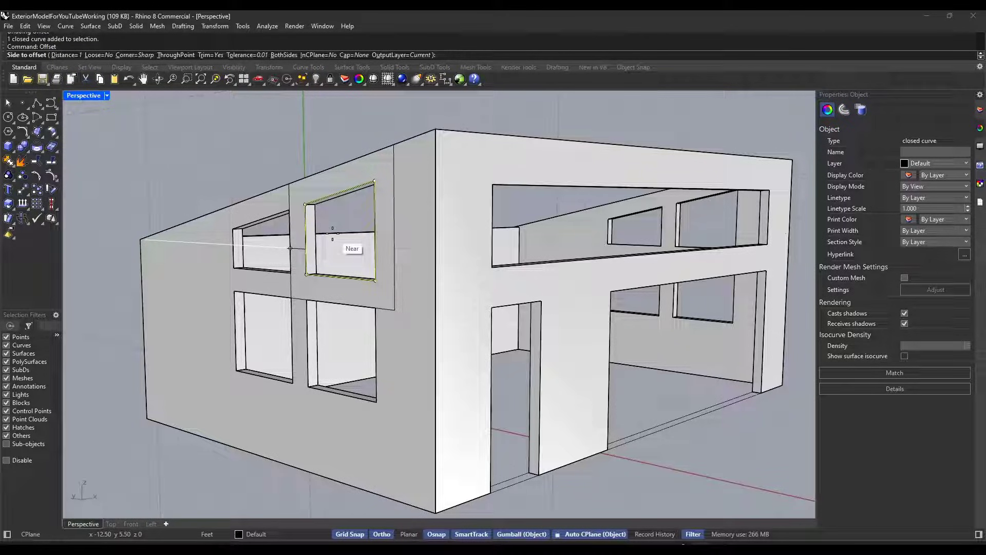
text(2")
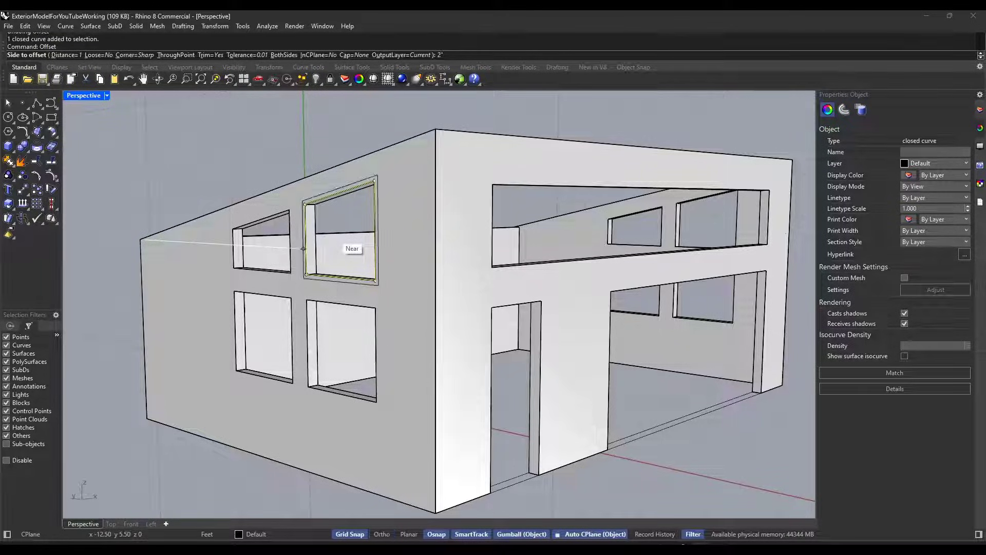
click(328, 221)
scroll(335, 222, up, 3)
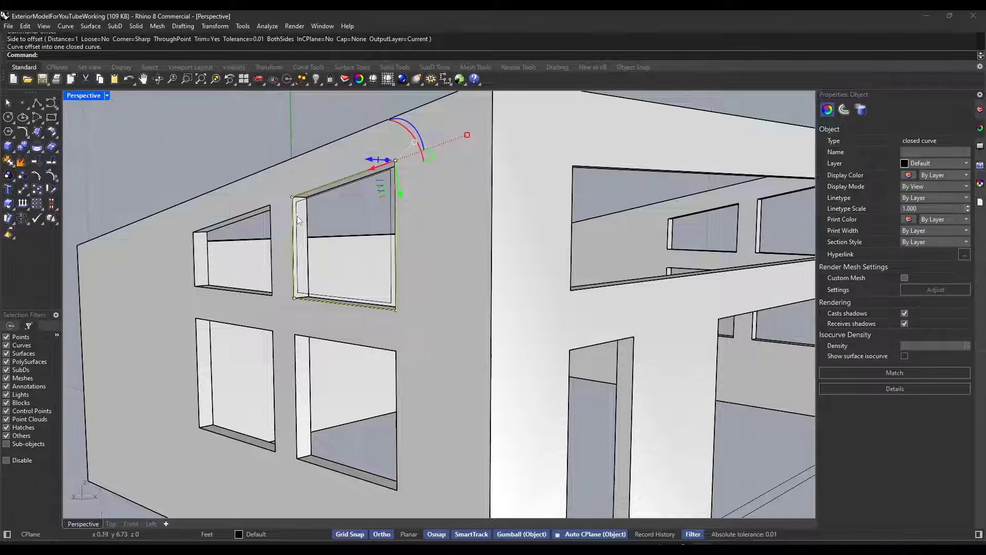
Move the window outline and its offset curve together 3" inward to the middle of the wall thickness
shift+click(297, 216)
double_click(77, 96)
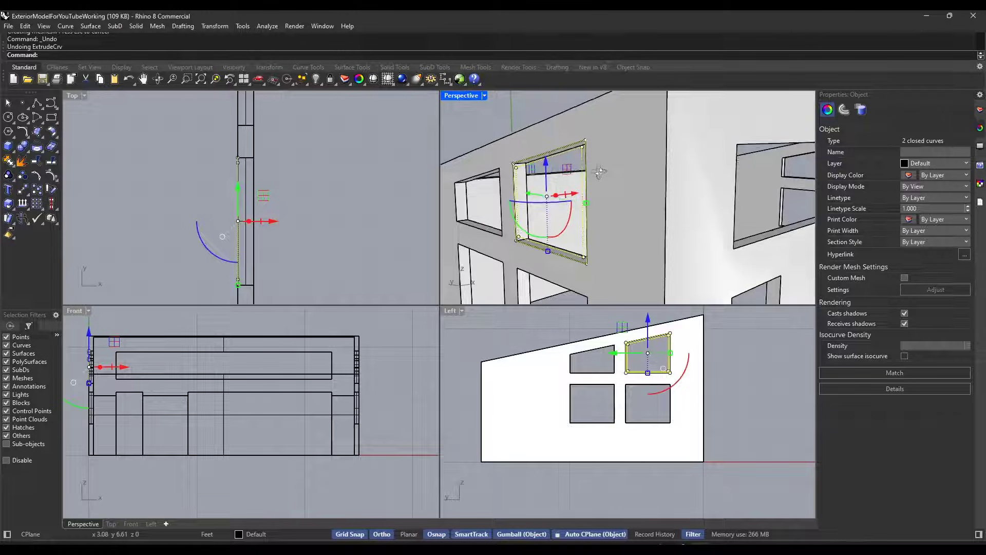
mouse_move(600, 172)
right_down()
mouse_move(622, 119)
mouse_move(625, 149)
mouse_move(601, 169)
right_up()
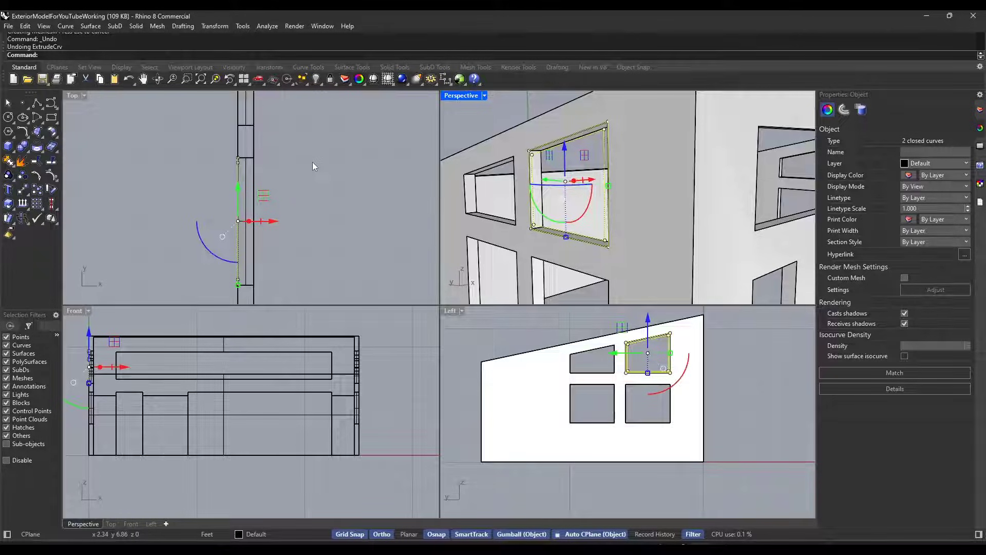
text(Move)
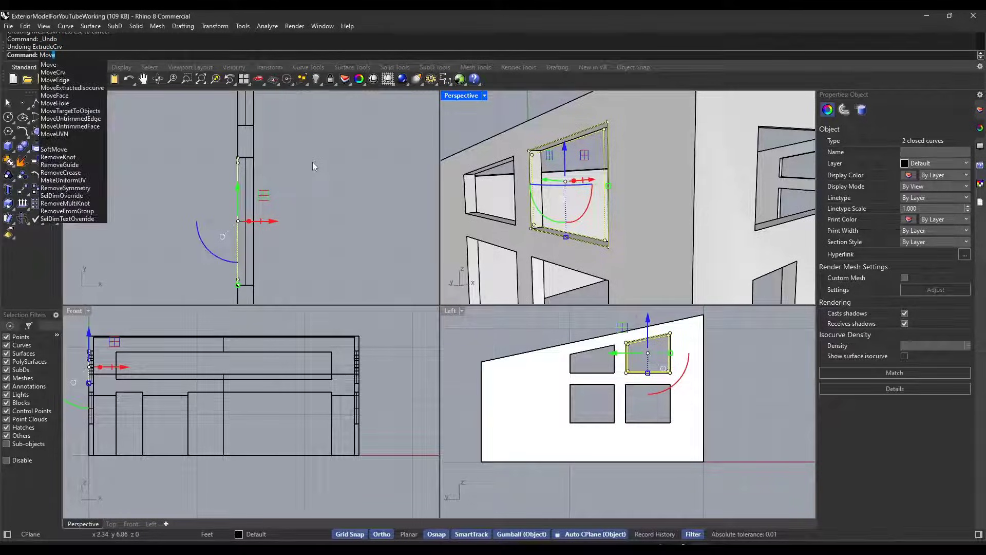
key(Return)
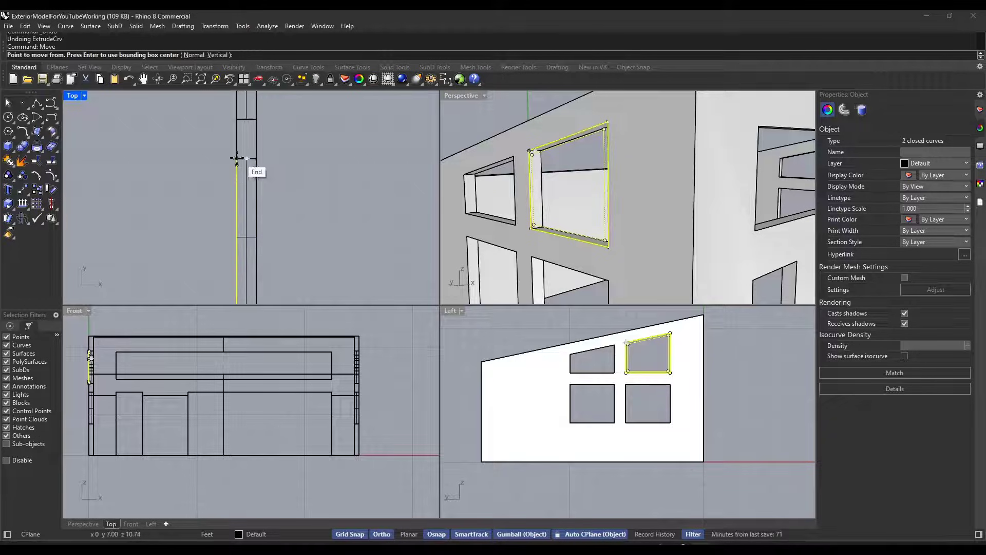
click(238, 159)
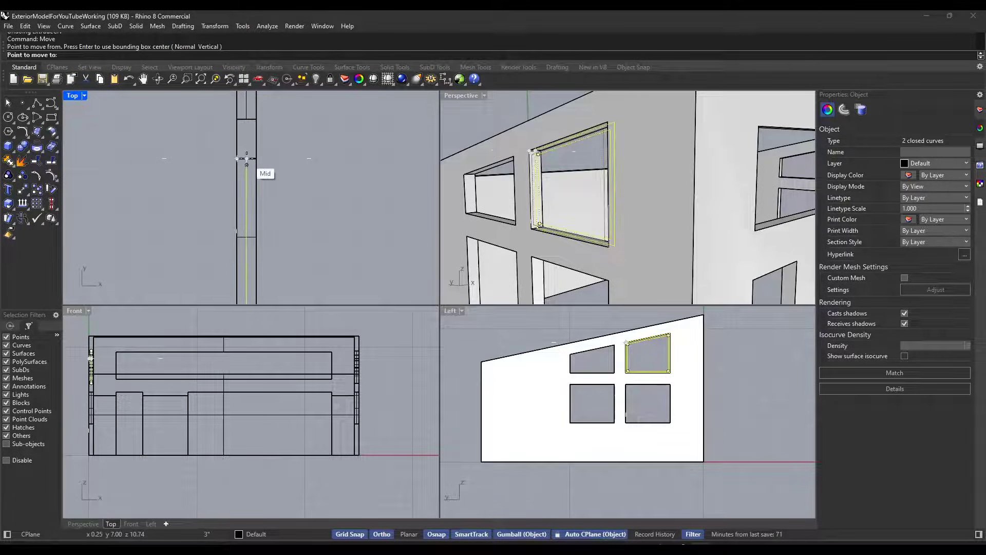
click(247, 159)
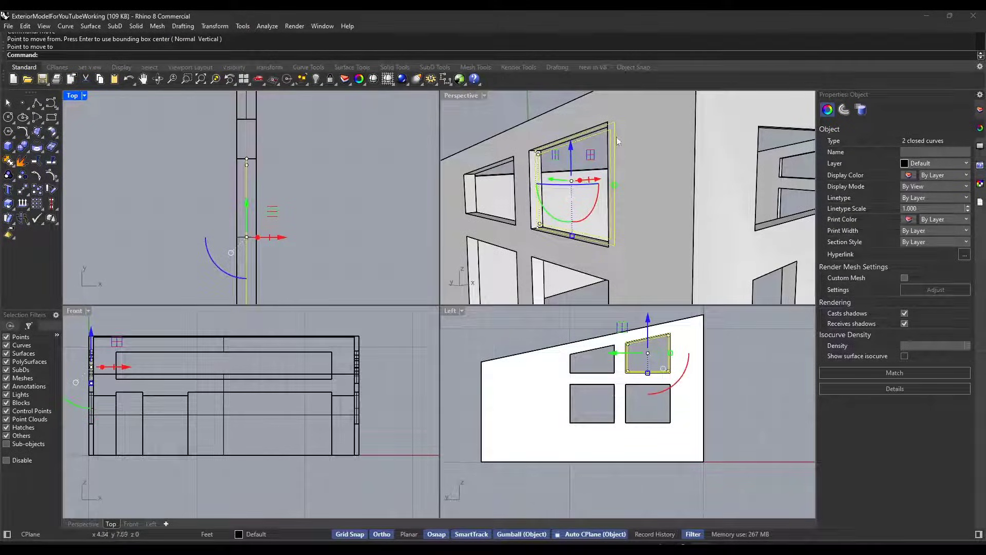
Extrude the two window curves into a solid frame, 2" to both sides
scroll(249, 182, down, 1)
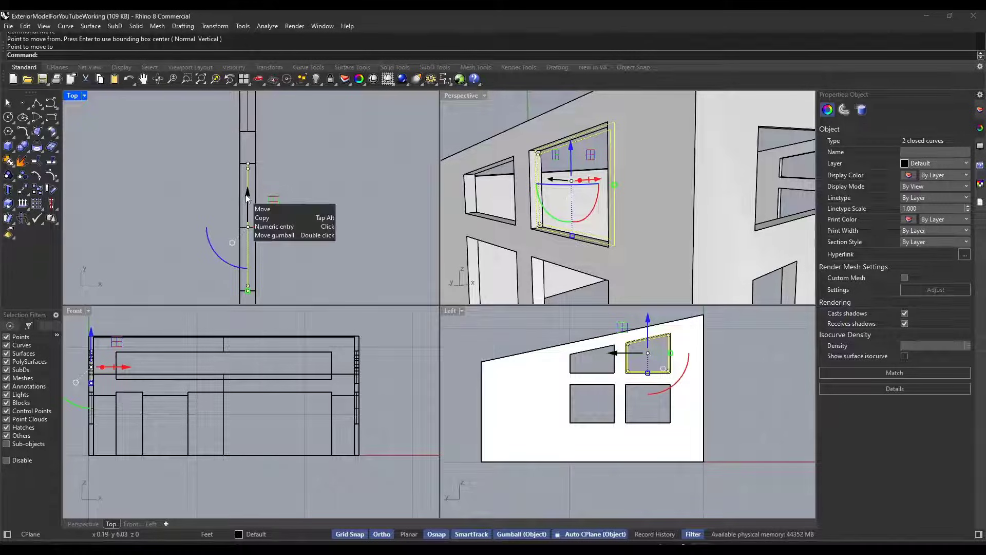
scroll(234, 255, up, 2)
scroll(247, 162, down, 2)
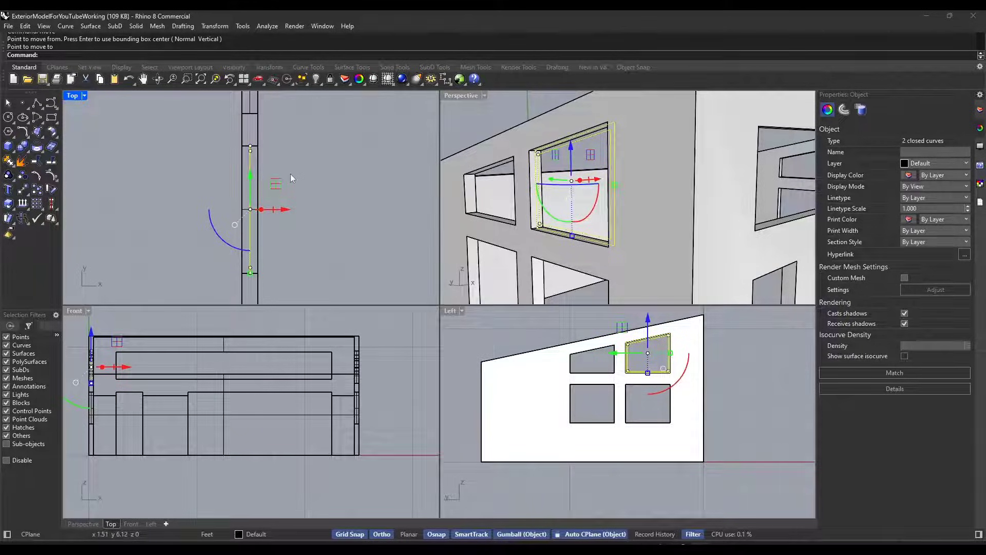
text(ExtrudeCrv)
key(Return)
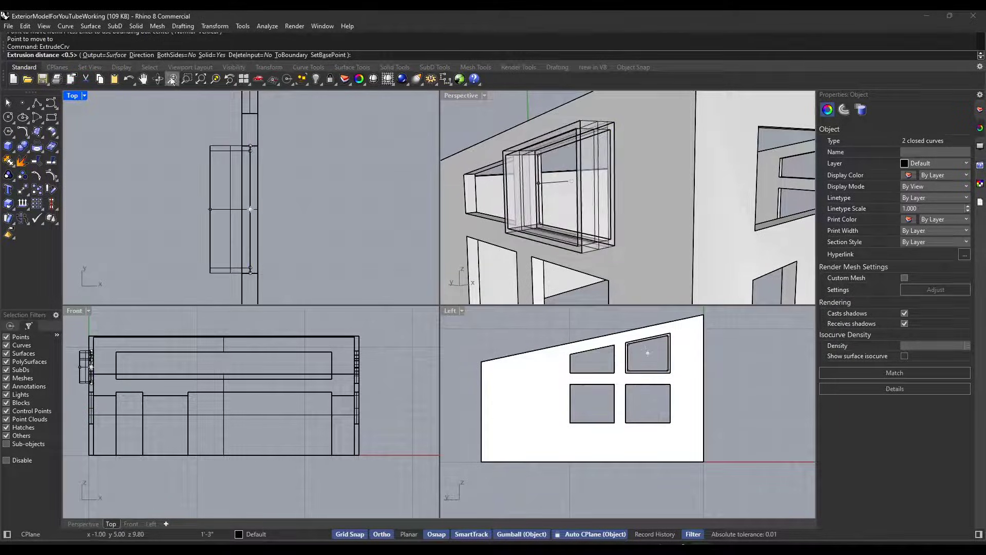
click(176, 55)
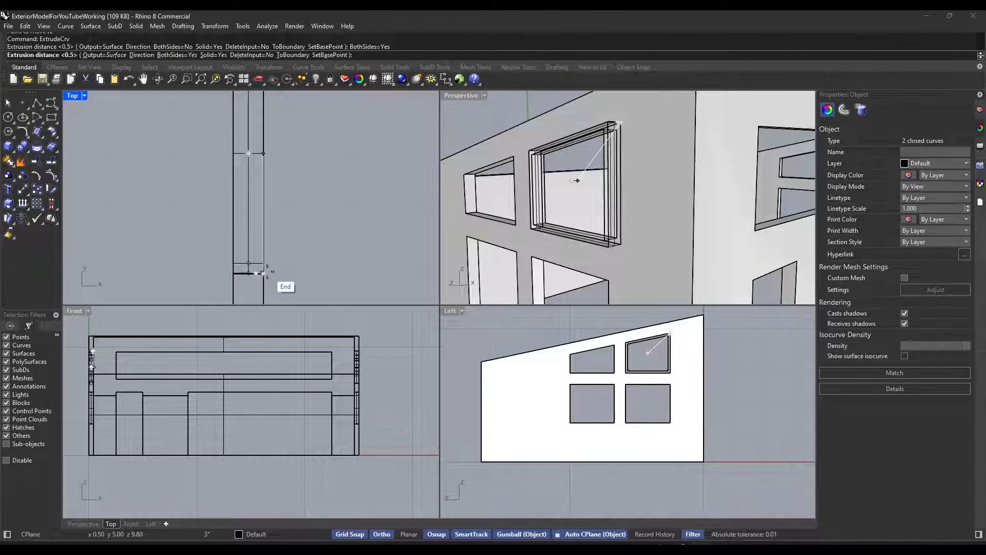
text(2")
key(Return)
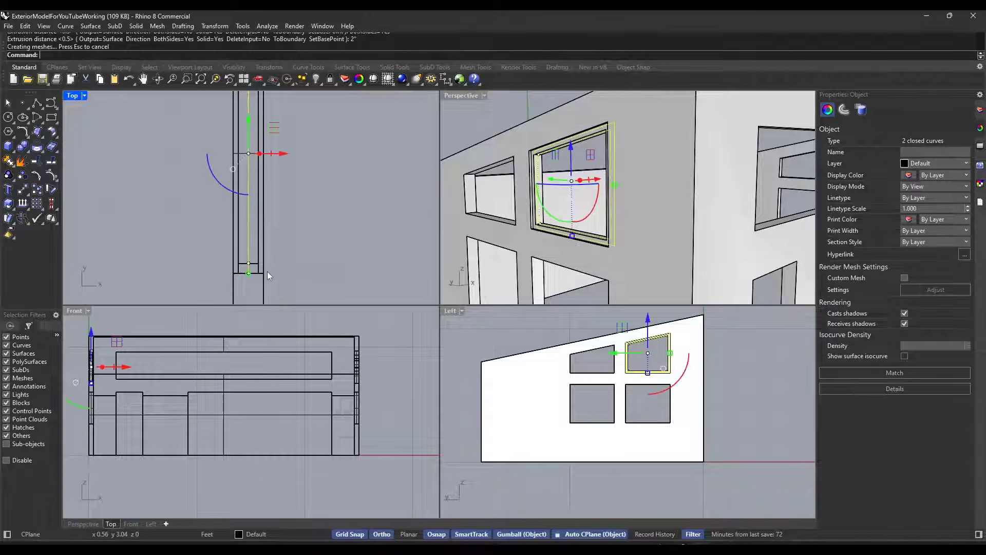
Examine the new frame inside the side wall's upper window nearest the front corner
click(341, 177)
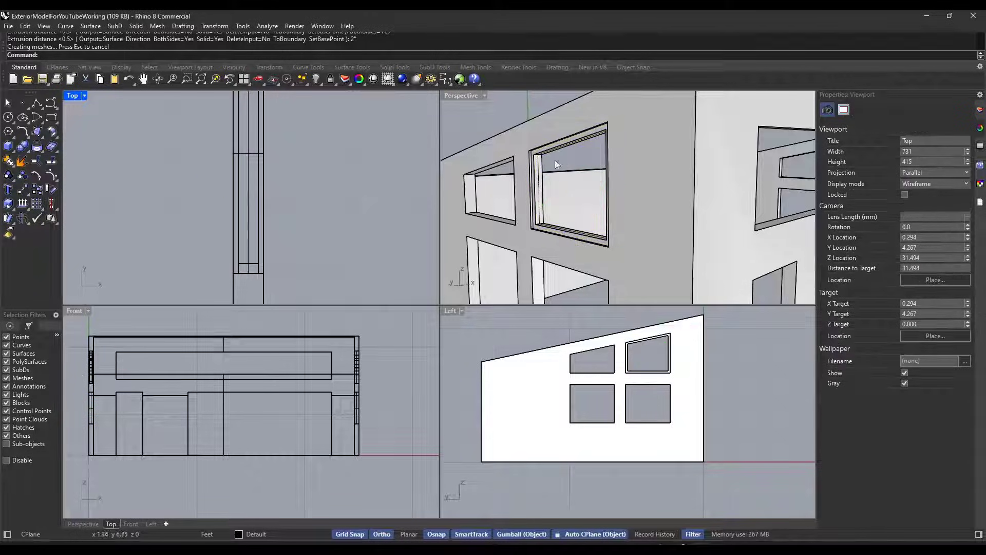
scroll(564, 145, up, 5)
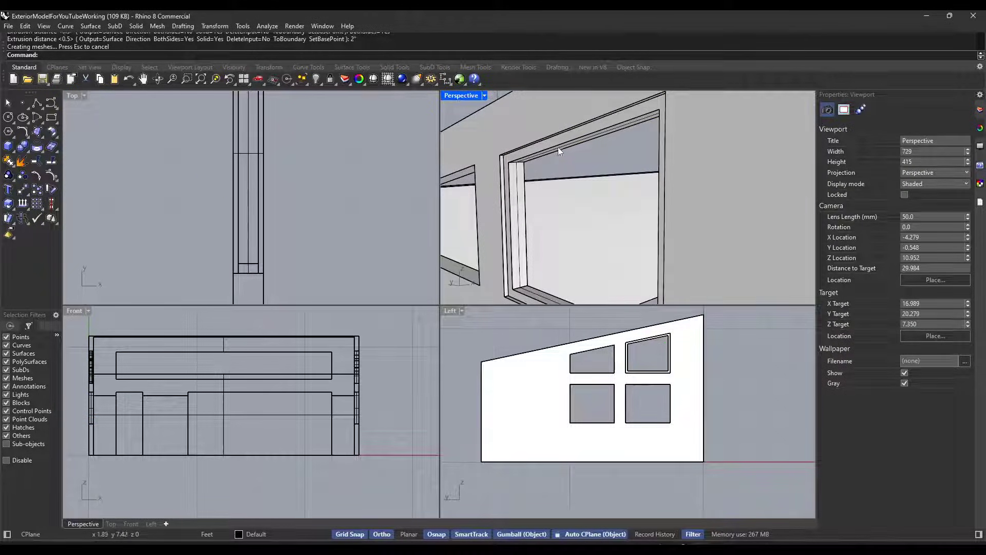
scroll(537, 156, down, 4)
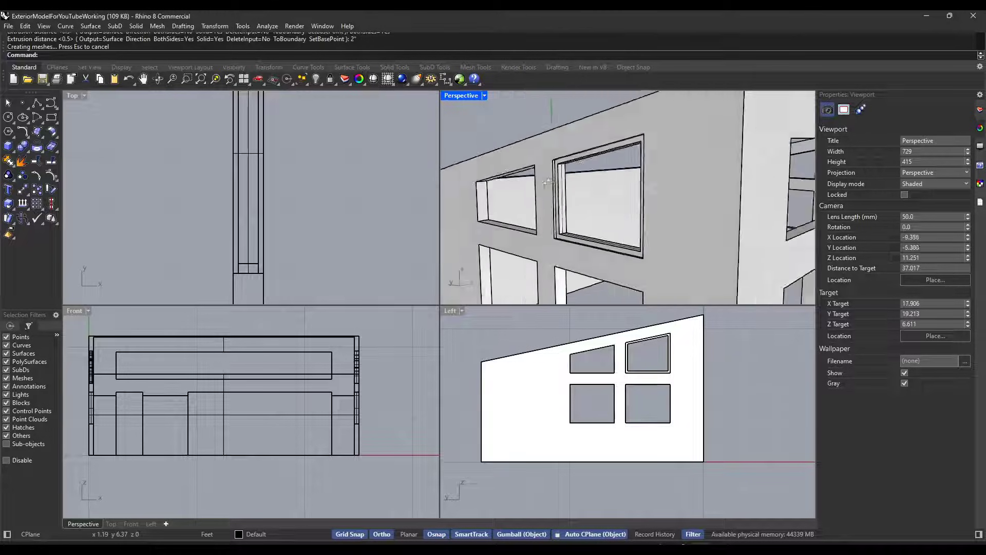
right_drag(548, 182, 556, 180)
scroll(598, 159, up, 2)
scroll(581, 162, down, 2)
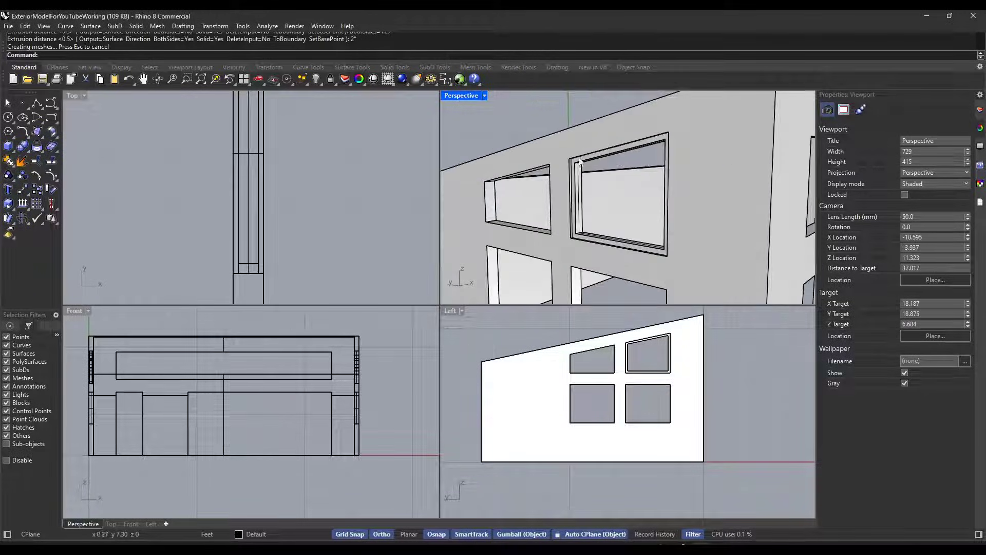
shift+right_drag(660, 165, 556, 161)
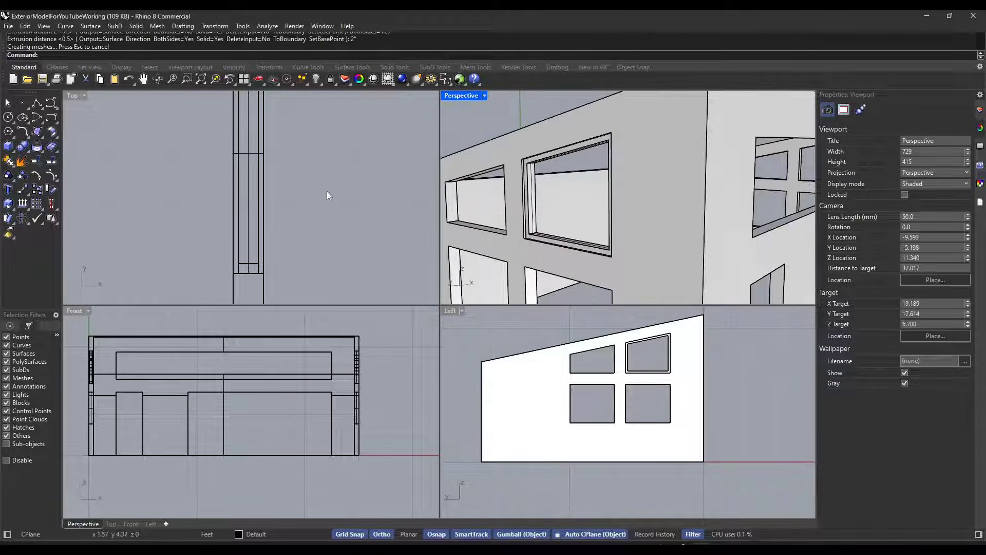
scroll(329, 198, down, 1)
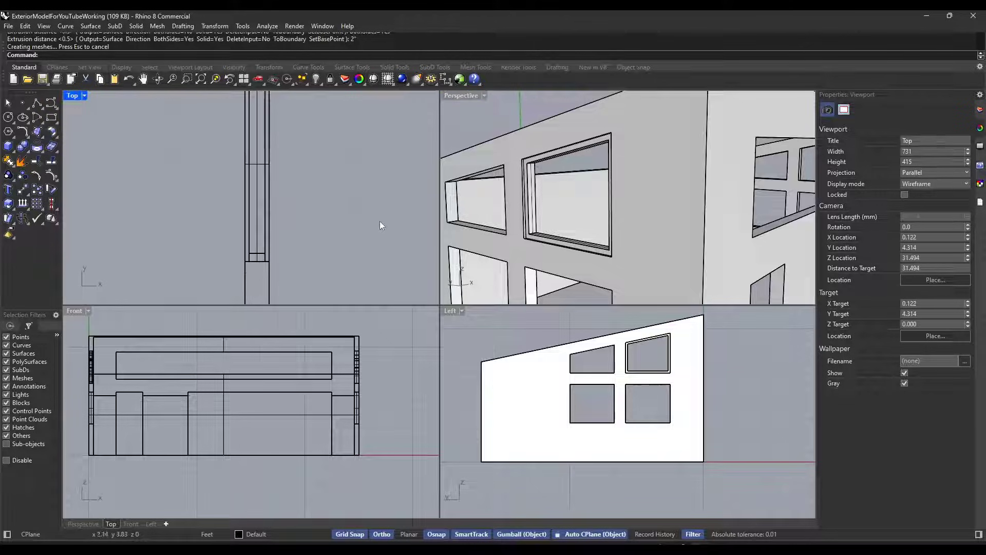
Offset the outline curve of the side wall's upper window farther from the front corner inward by 2"
click(506, 189)
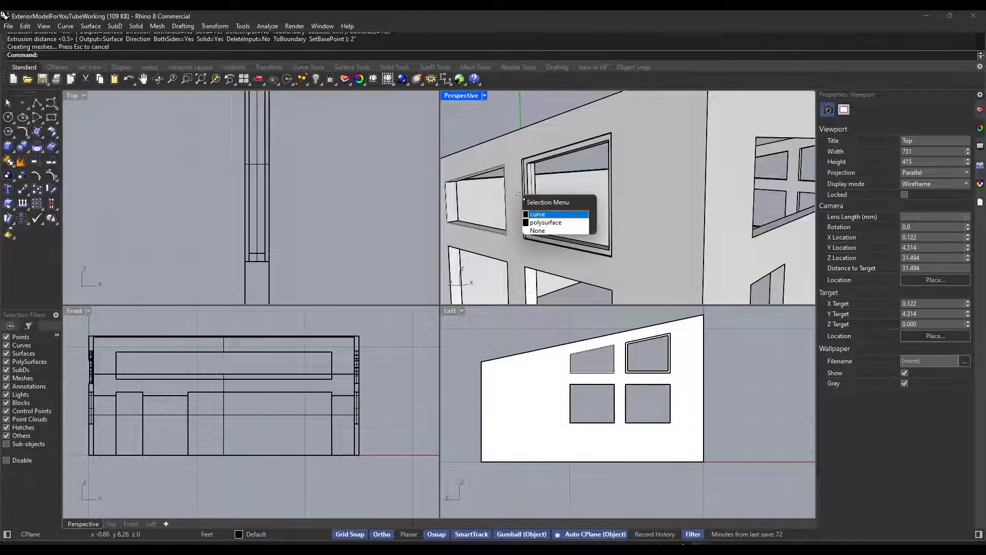
click(538, 216)
text(offset)
key(Return)
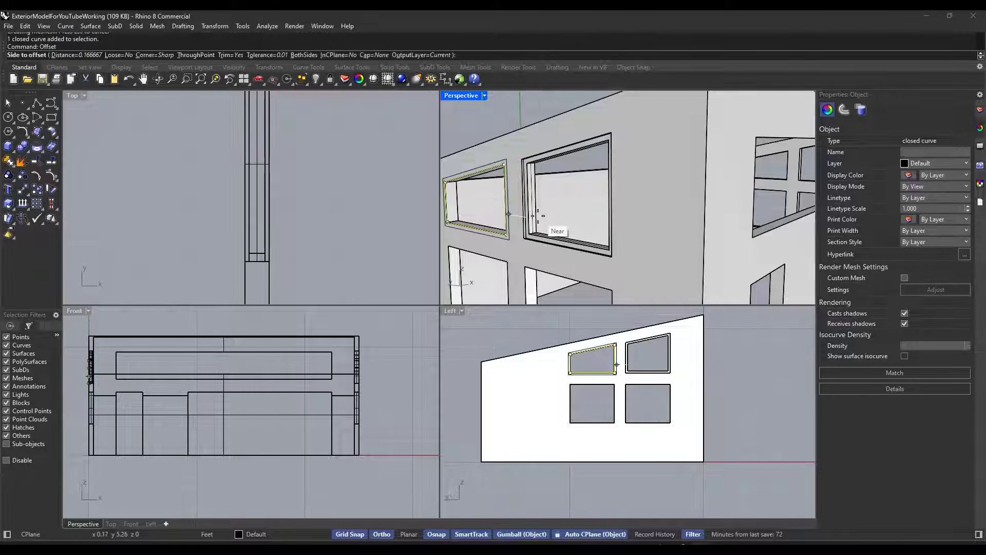
click(486, 218)
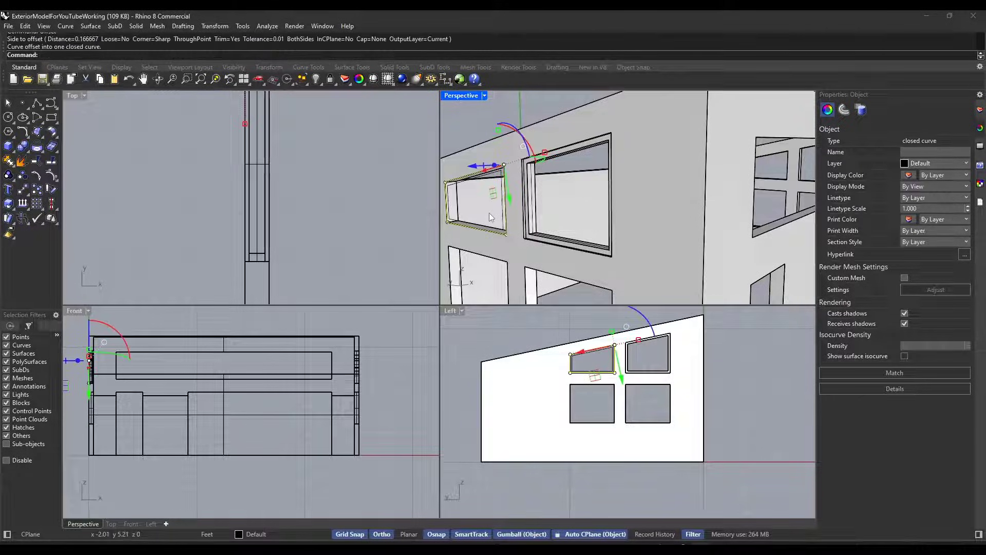
Offset the outline curve of the side wall's lower window farther from the front corner inward by 2"
click(494, 256)
click(527, 282)
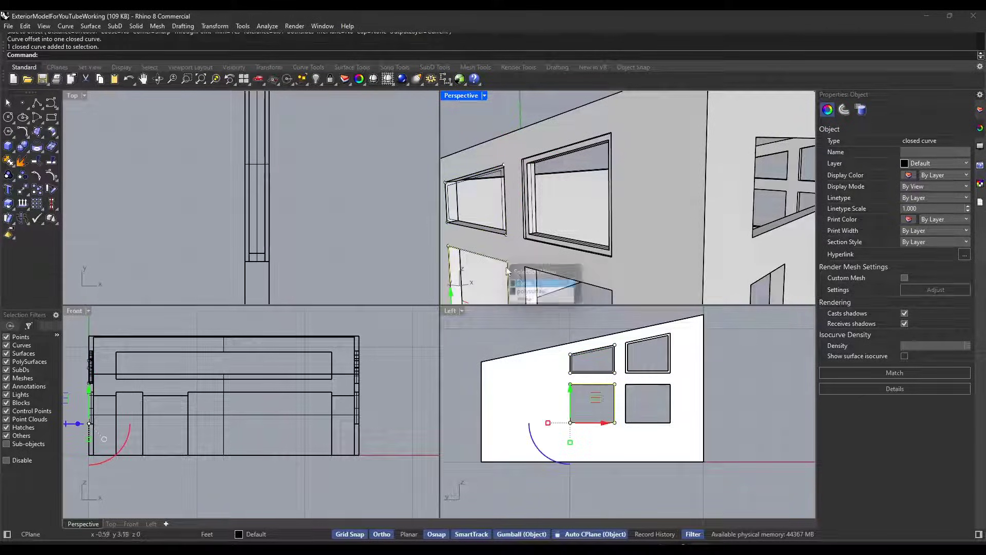
click(481, 120)
key(Return)
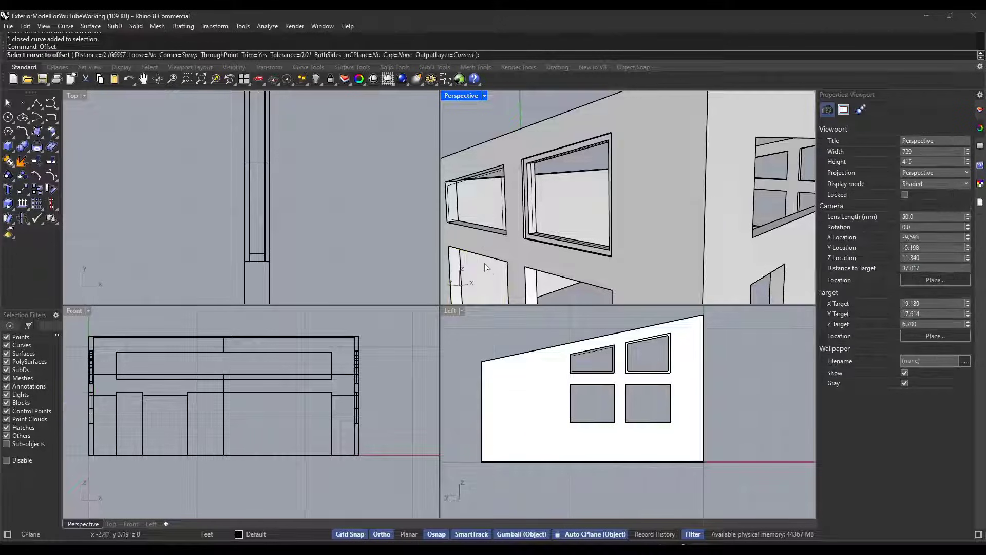
click(492, 260)
click(516, 283)
click(485, 279)
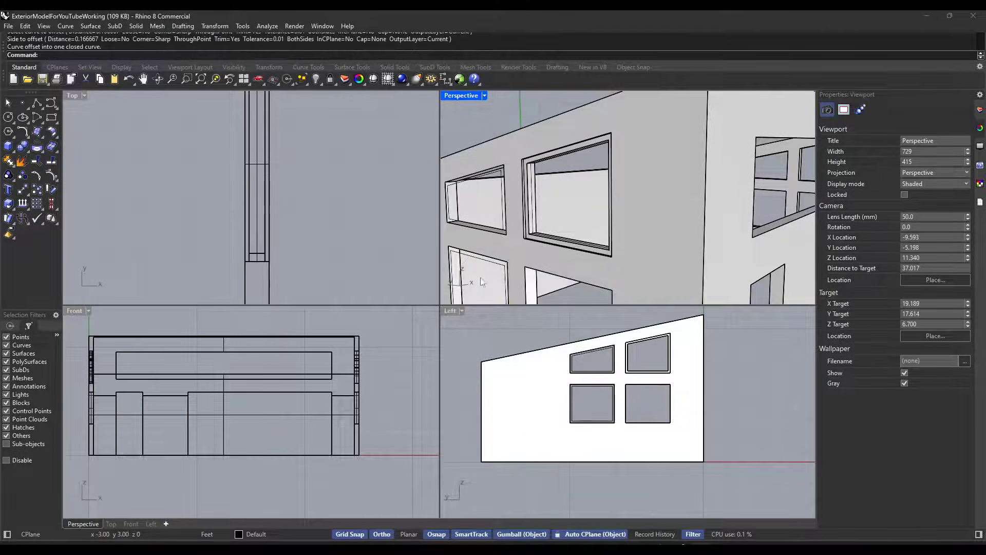
Offset the outline curve of the side wall's lower window nearest the front corner inward by 2"
key(Return)
click(544, 273)
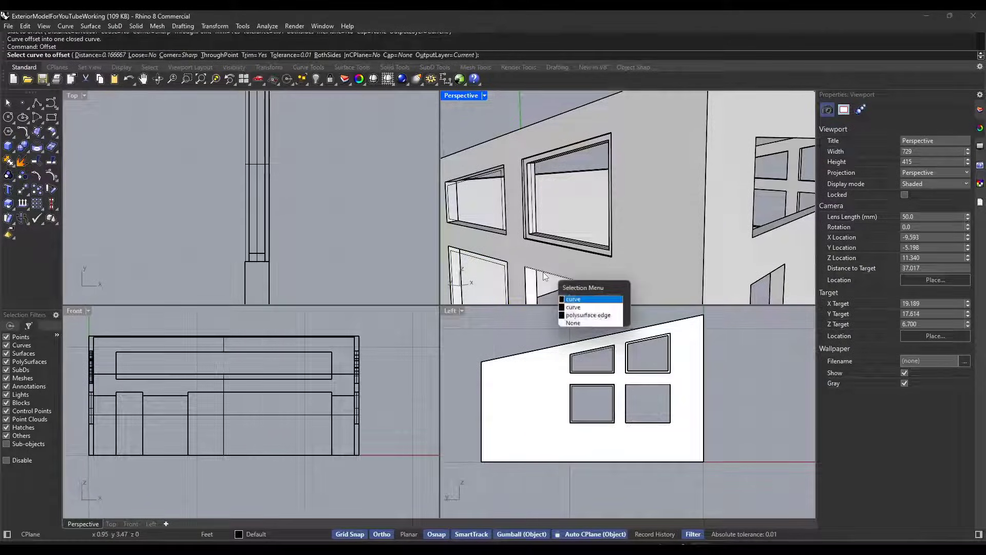
click(574, 307)
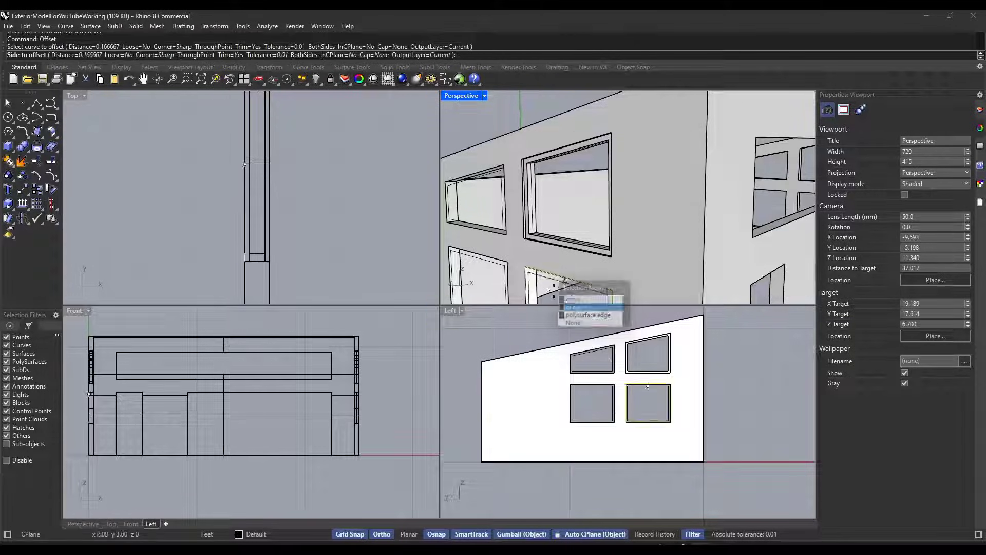
right_drag(574, 308, 539, 277)
click(532, 280)
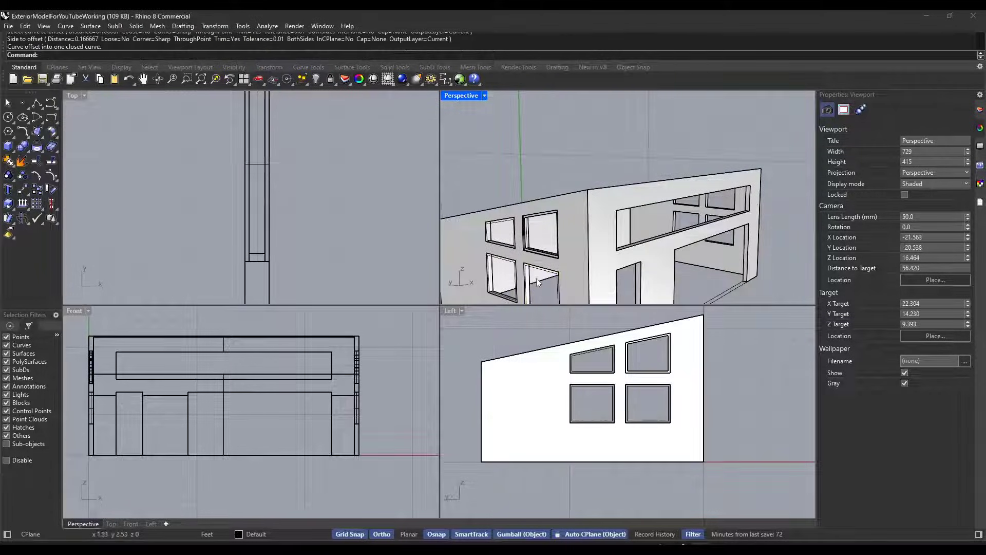
Move the outline and offset curves of the three unframed side-wall windows together 3" inward to the middle of the wall thickness
scroll(488, 226, up, 4)
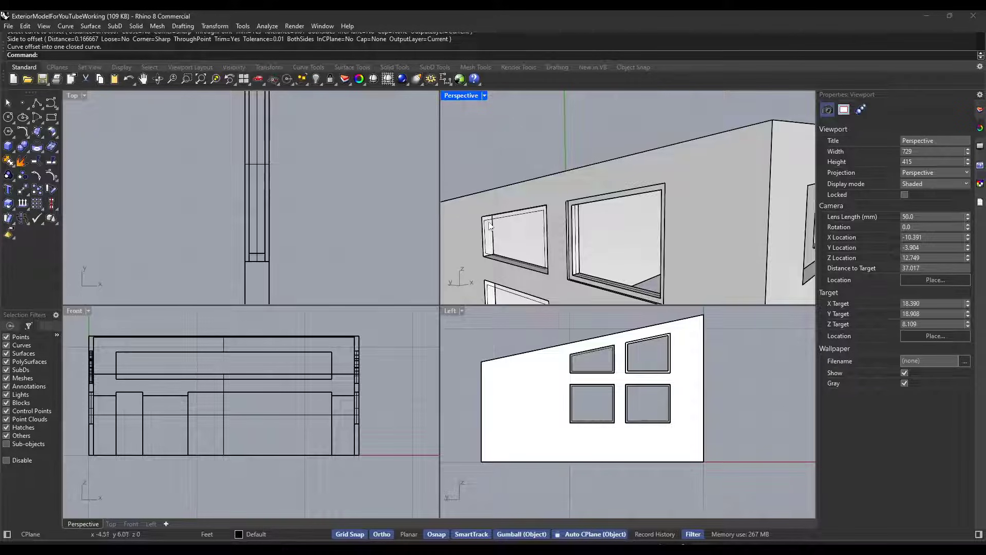
click(488, 224)
click(500, 226)
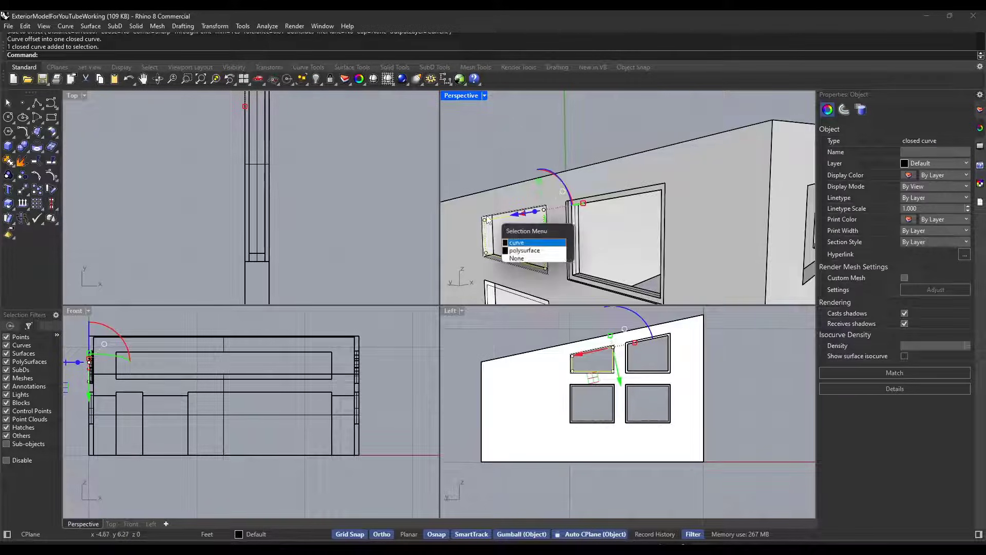
click(515, 245)
scroll(517, 243, down, 6)
scroll(517, 243, up, 10)
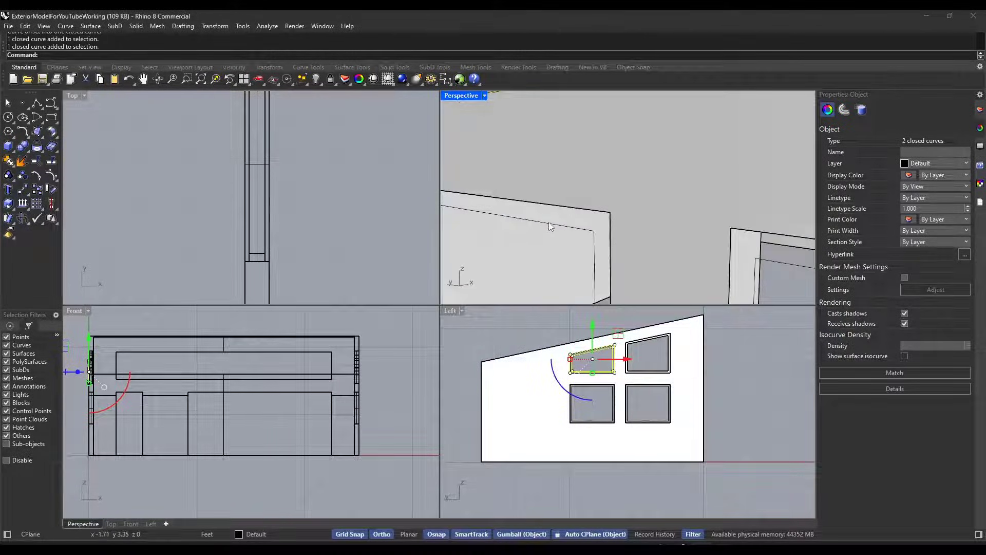
scroll(551, 221, down, 5)
shift+click(551, 204)
click(591, 234)
scroll(597, 211, up, 4)
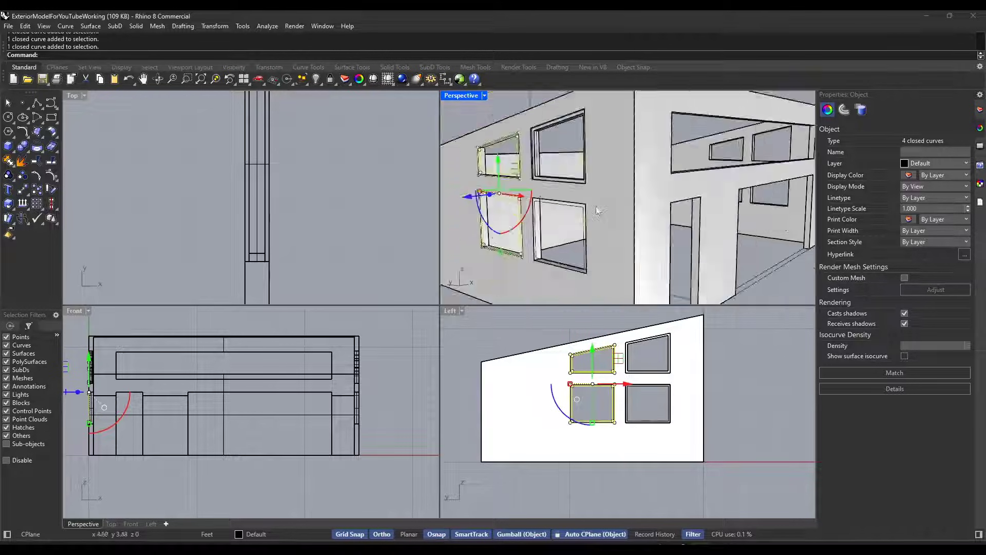
scroll(597, 211, up, 6)
shift+click(560, 212)
shift+click(539, 205)
click(556, 222)
scroll(556, 223, down, 9)
scroll(281, 232, down, 7)
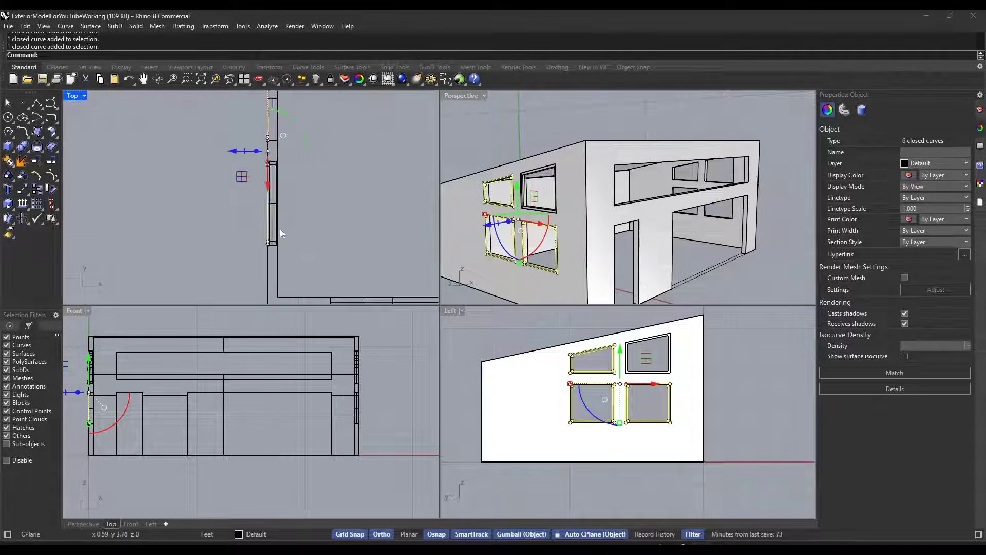
scroll(280, 230, down, 7)
scroll(276, 149, up, 14)
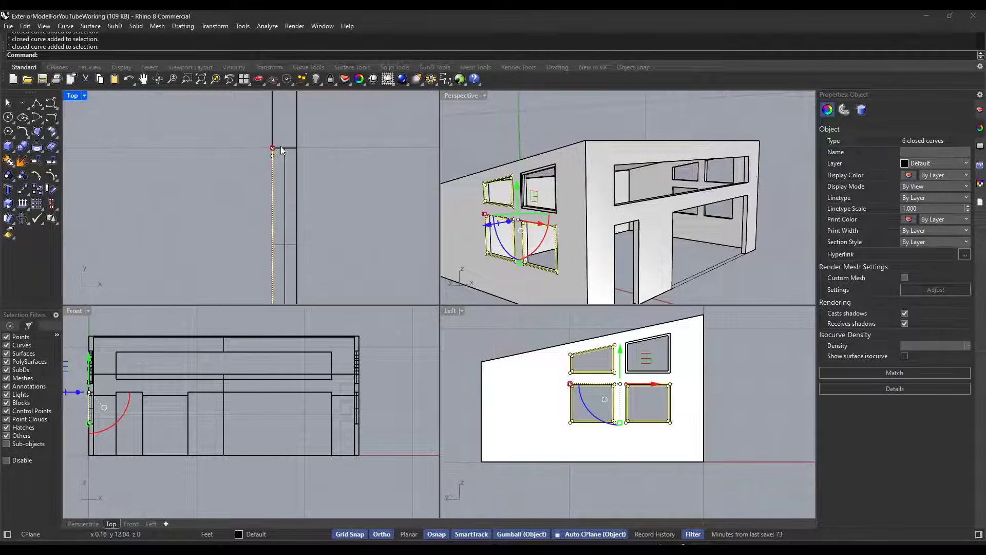
text(Move)
key(Return)
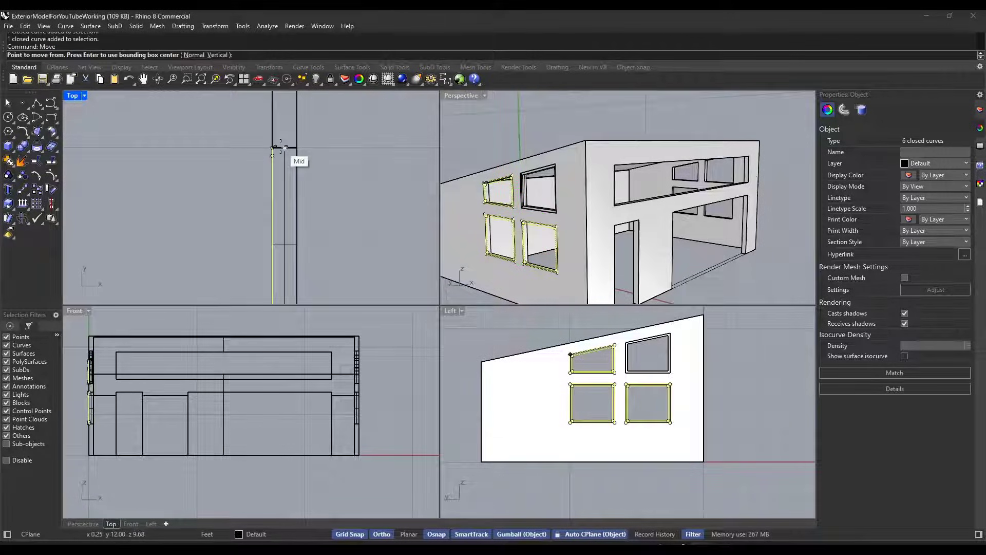
click(281, 148)
click(286, 153)
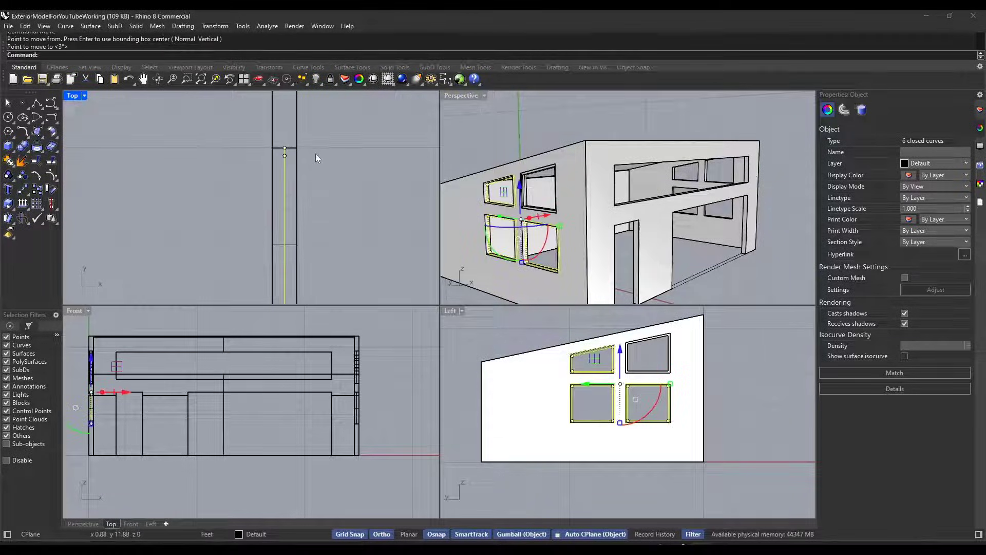
Extrude the six window curves into solid frames, 2" to both sides, and clear the selection
text(ExtrudeCrv)
key(Return)
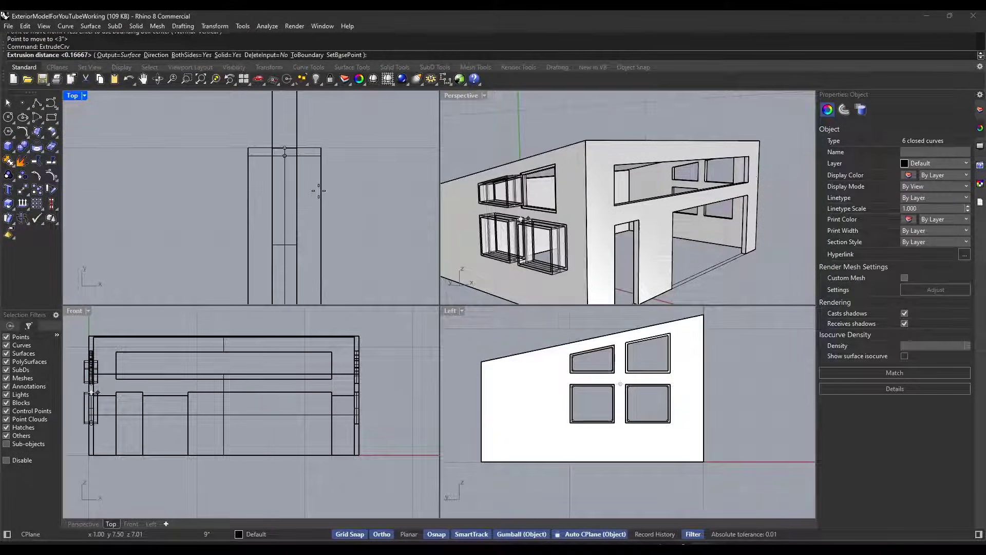
text(2")
key(Return)
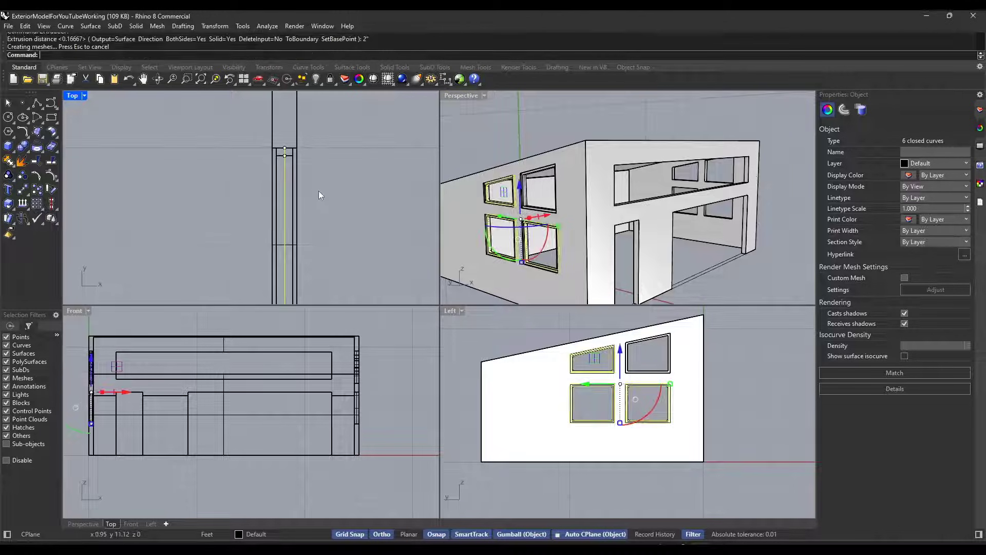
key(Return)
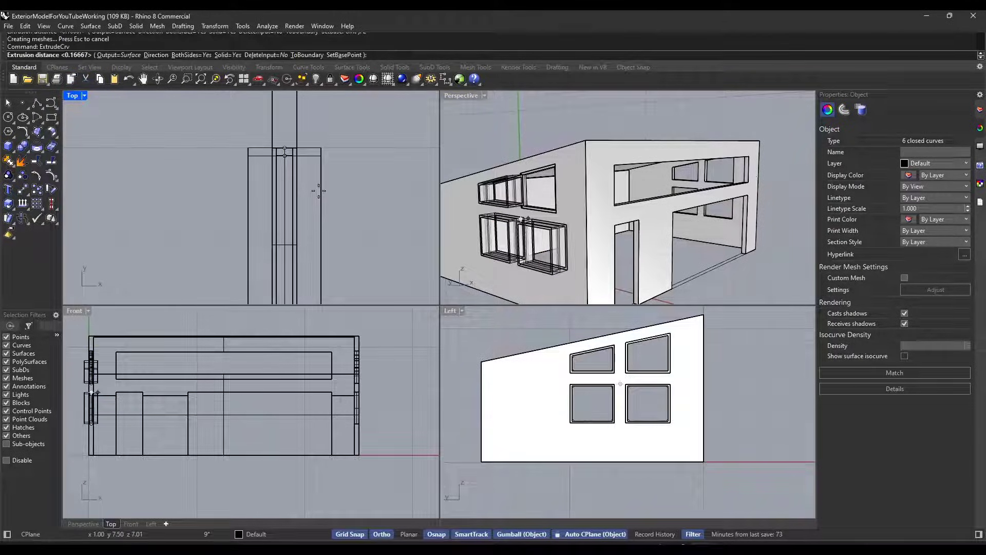
key(Escape)
key(Escape)
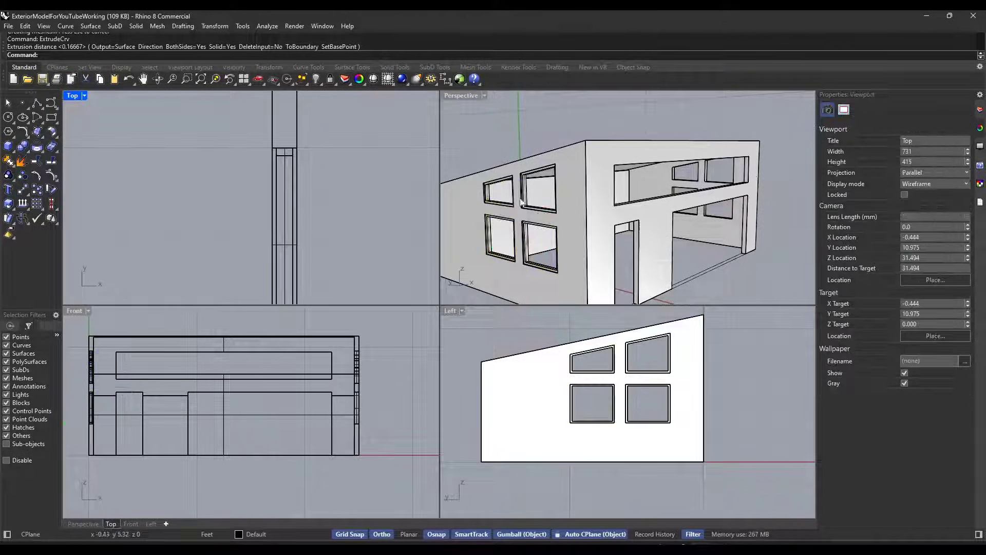
Undo the planar surface creation in the side wall's windows
scroll(522, 198, up, 5)
scroll(580, 193, down, 4)
scroll(498, 188, up, 5)
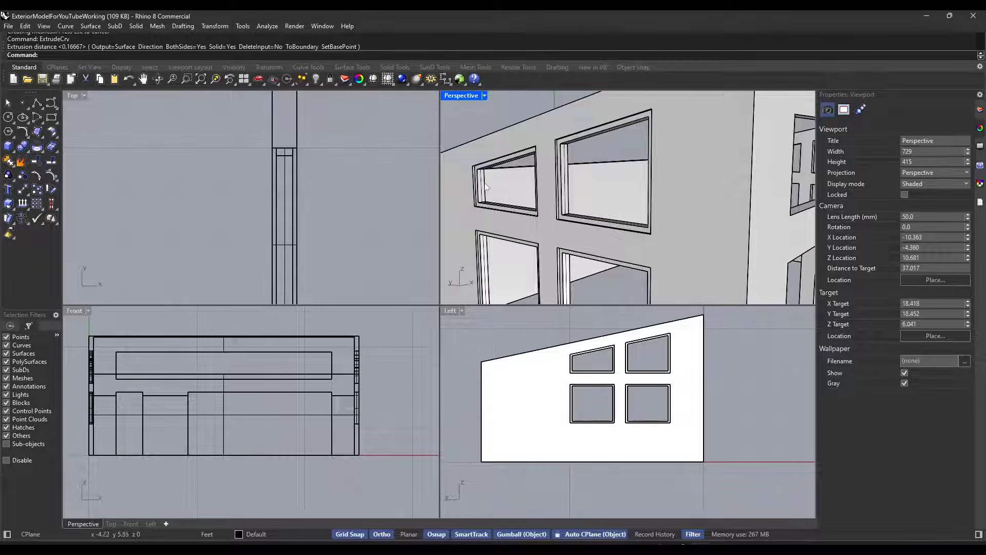
key(ctrl+z)
scroll(493, 185, down, 3)
scroll(555, 168, up, 6)
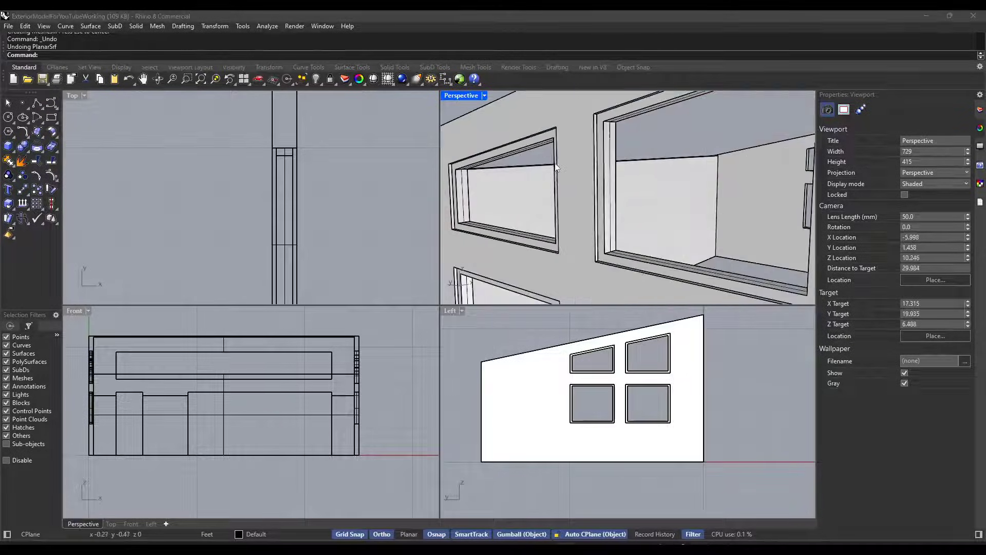
scroll(553, 163, down, 2)
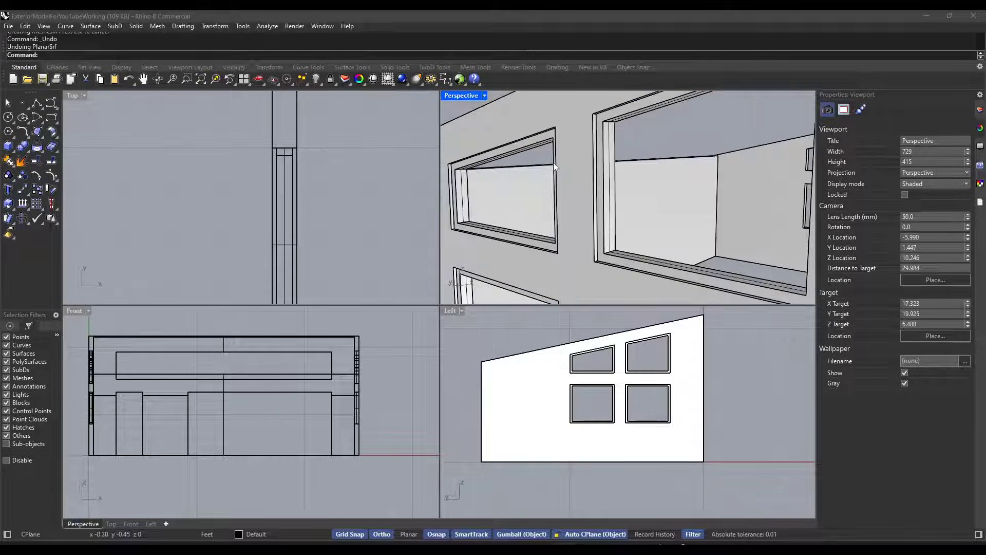
Create planar surfaces from the inner frame curves of the four side-wall windows and clear the selection
click(612, 178)
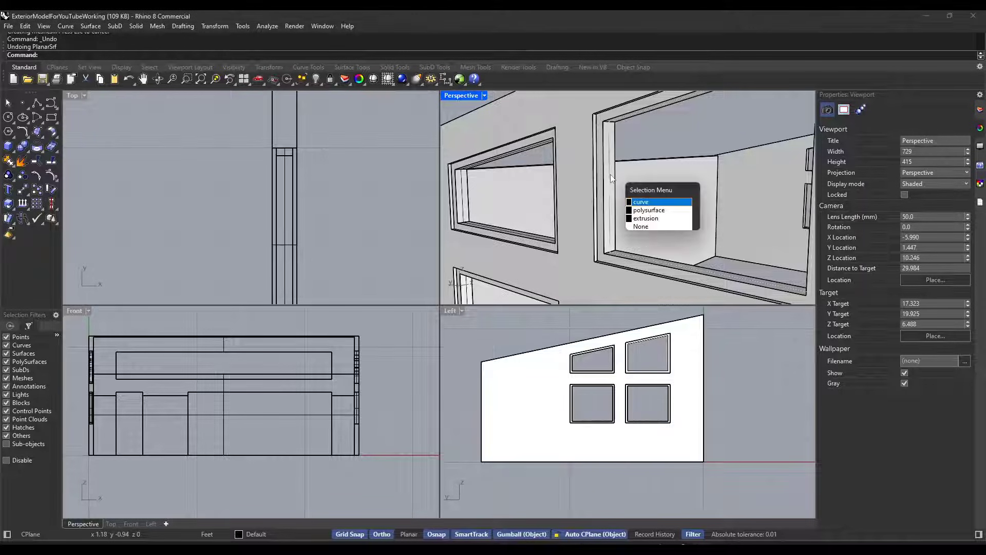
click(643, 201)
shift+click(463, 199)
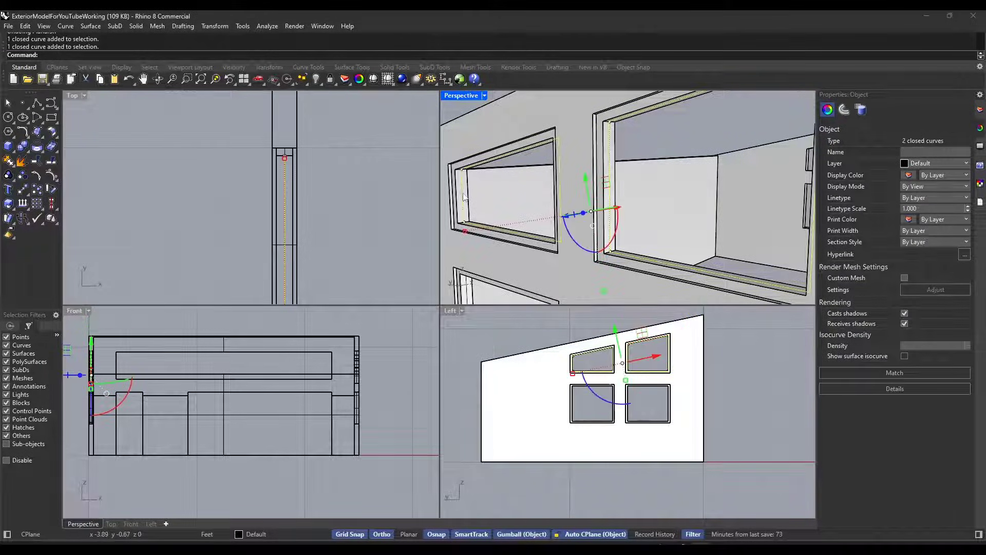
scroll(505, 157, down, 3)
right_drag(506, 156, 497, 216)
shift+click(489, 212)
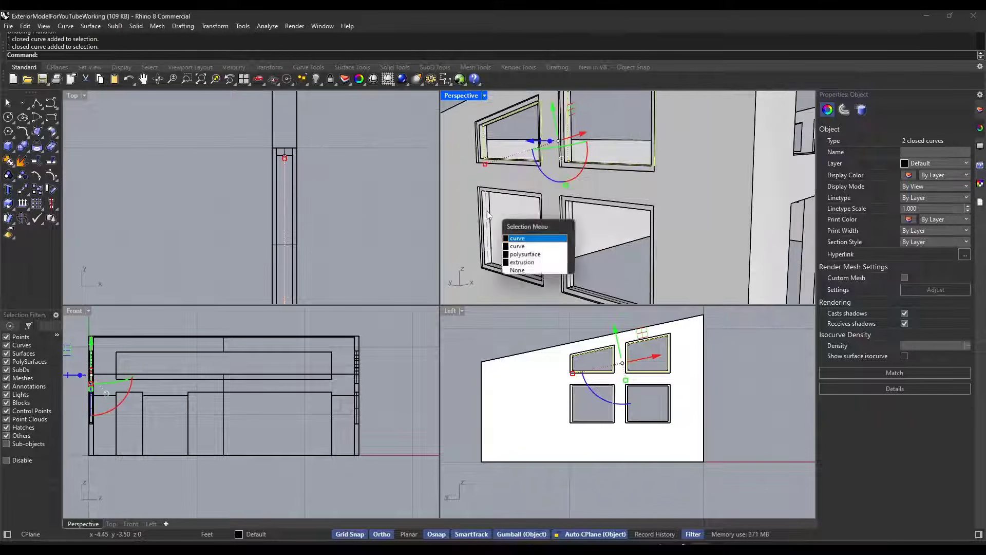
click(519, 247)
scroll(519, 248, up, 5)
ctrl+click(461, 165)
shift+click(461, 165)
shift+click(599, 206)
scroll(623, 154, down, 5)
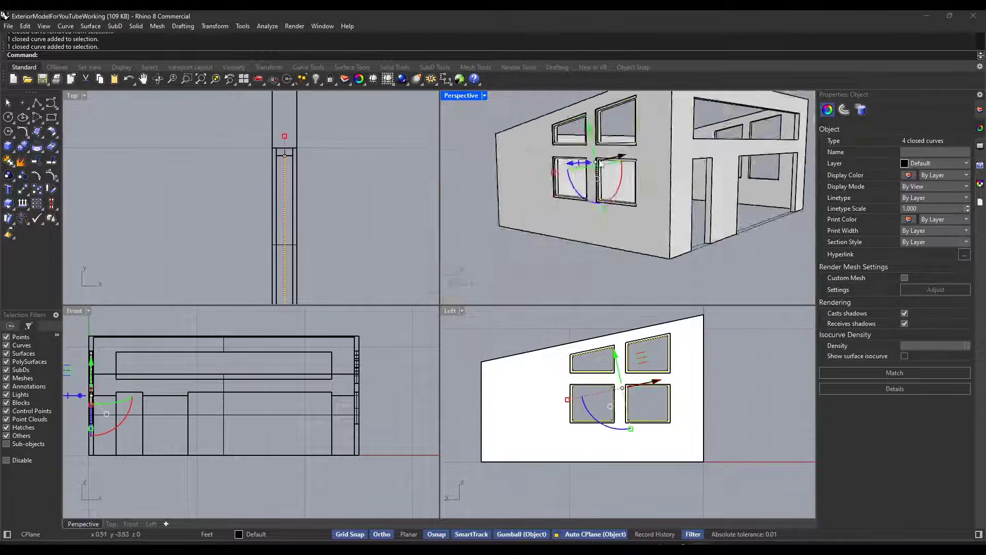
scroll(632, 100, up, 4)
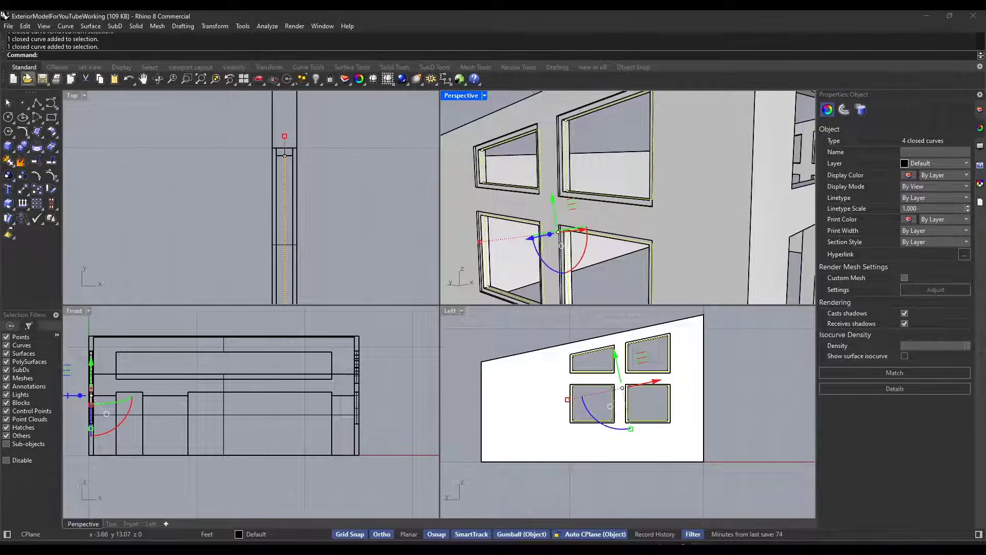
click(41, 138)
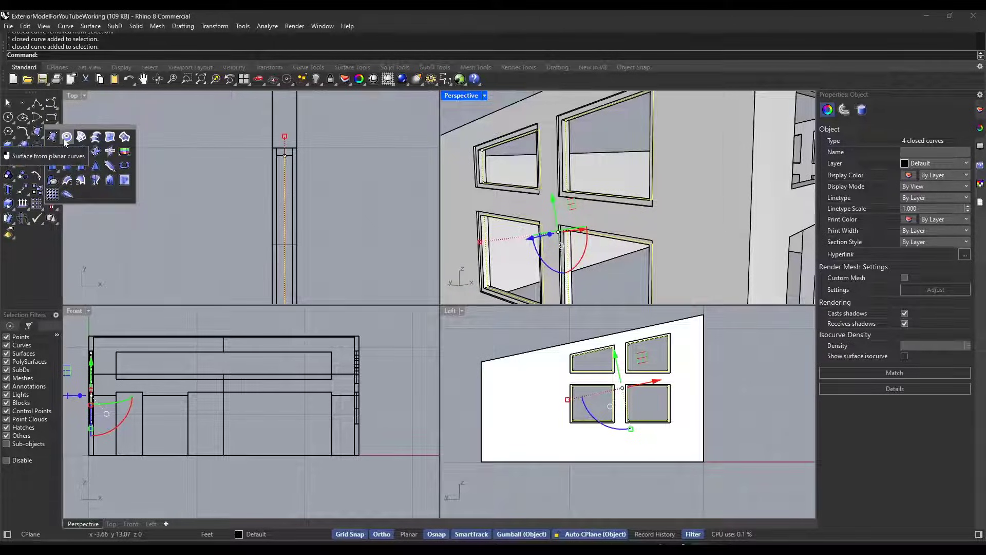
click(67, 137)
scroll(565, 162, down, 5)
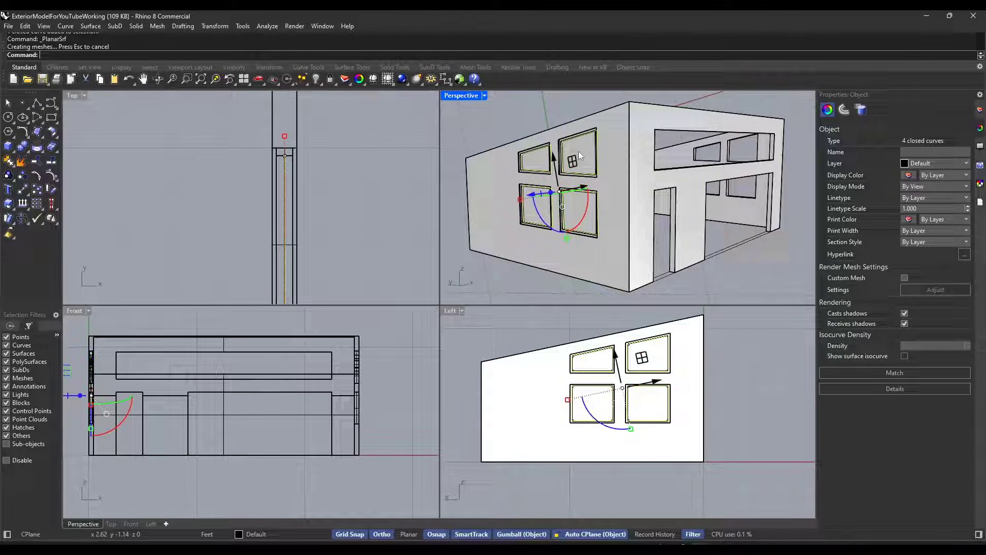
click(569, 96)
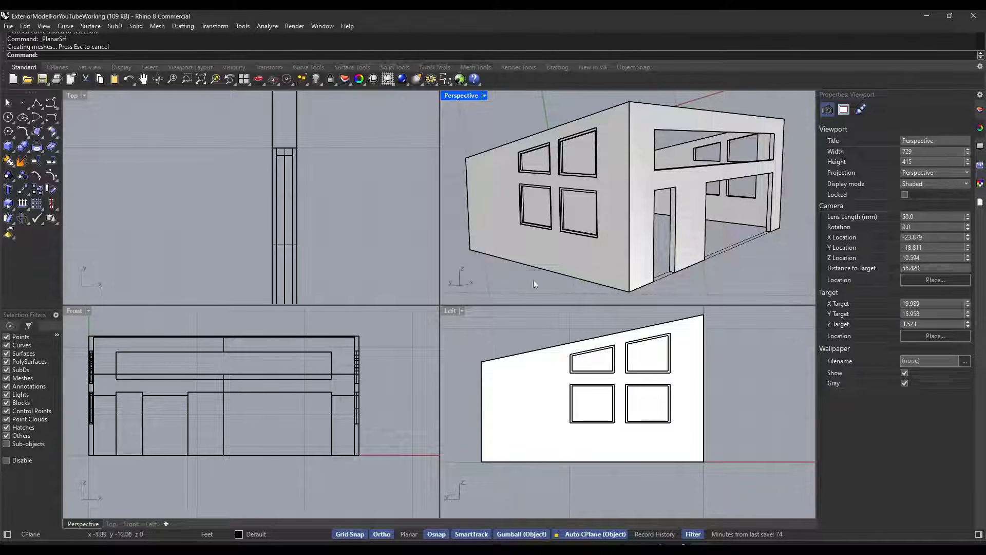
Copy the side wall's four window frames, curves and surfaces straight across into the opposite side wall's openings, using the mid-thickness point as base
scroll(566, 190, down, 2)
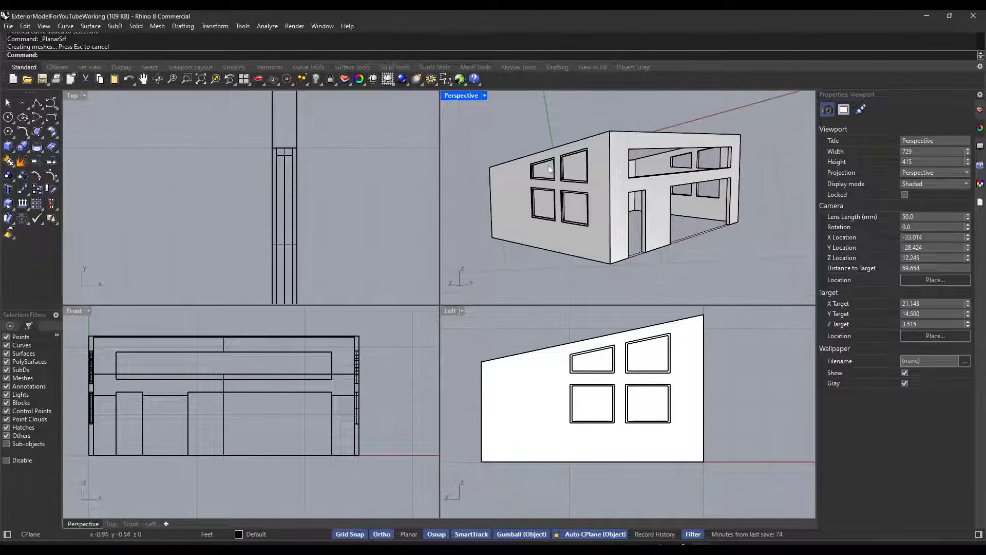
drag(523, 125, 594, 239)
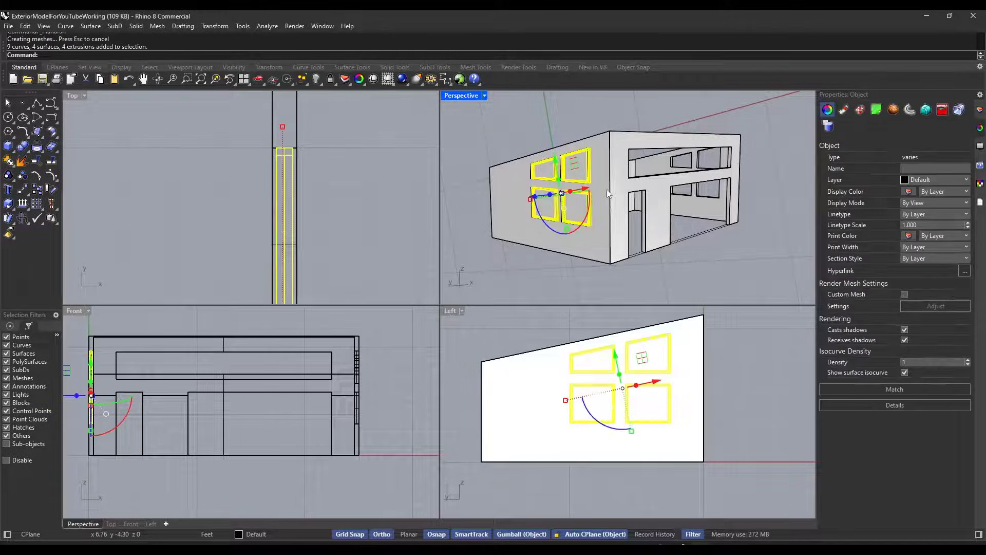
right_drag(608, 193, 597, 221)
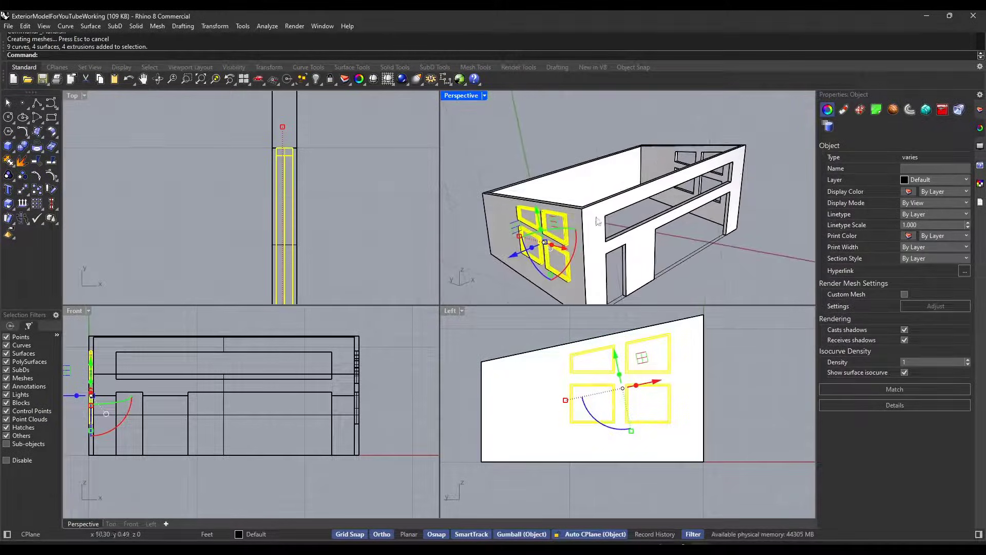
scroll(506, 231, down, 4)
scroll(221, 184, down, 19)
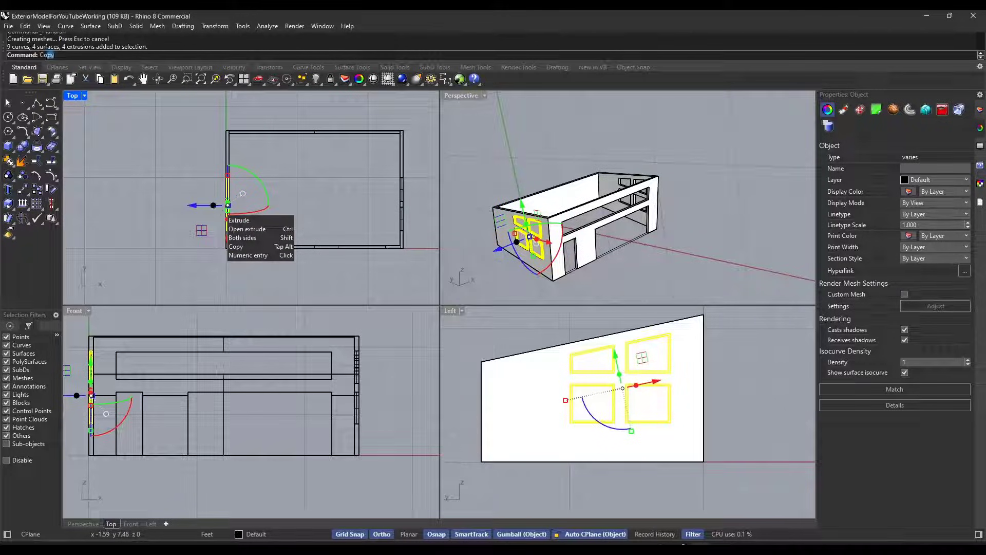
key(Return)
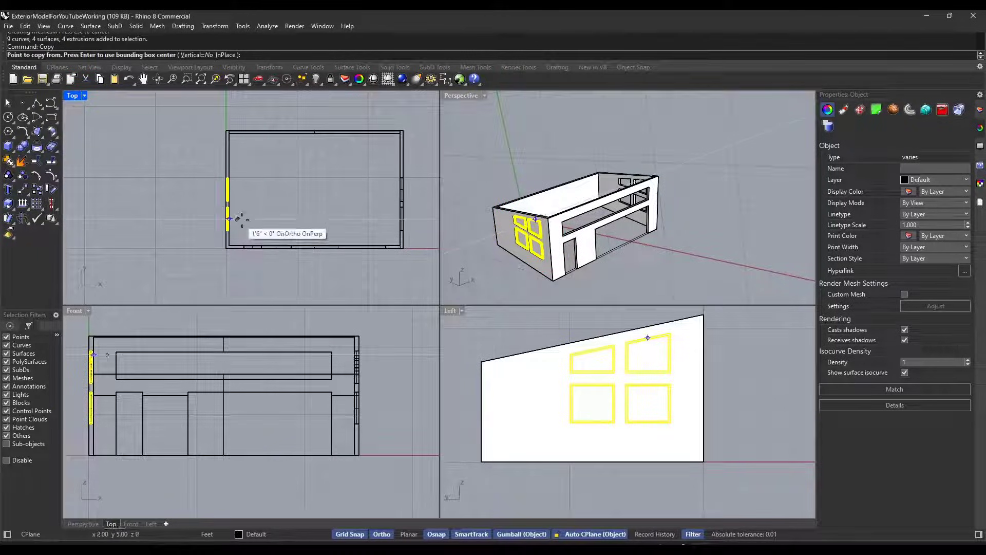
scroll(226, 236, up, 5)
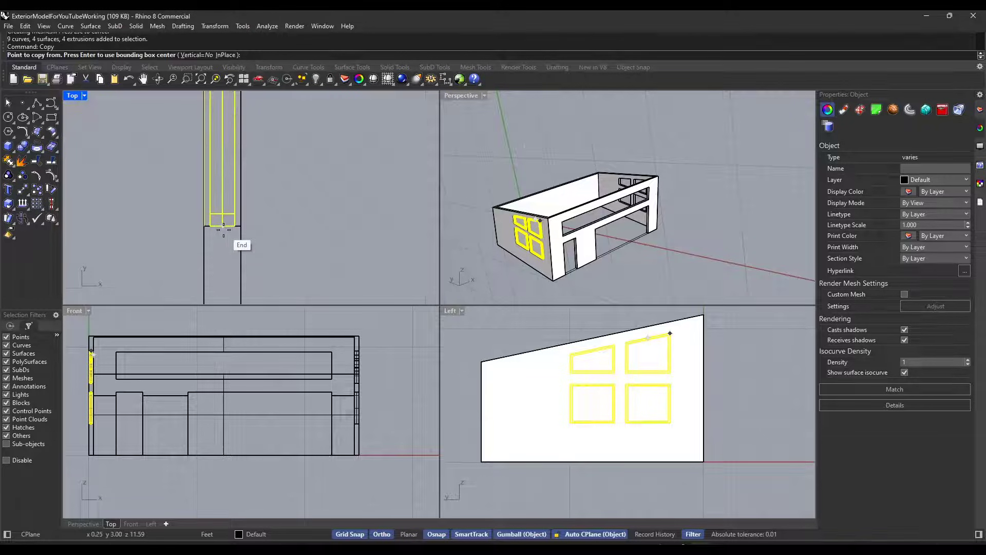
click(226, 235)
scroll(261, 230, down, 8)
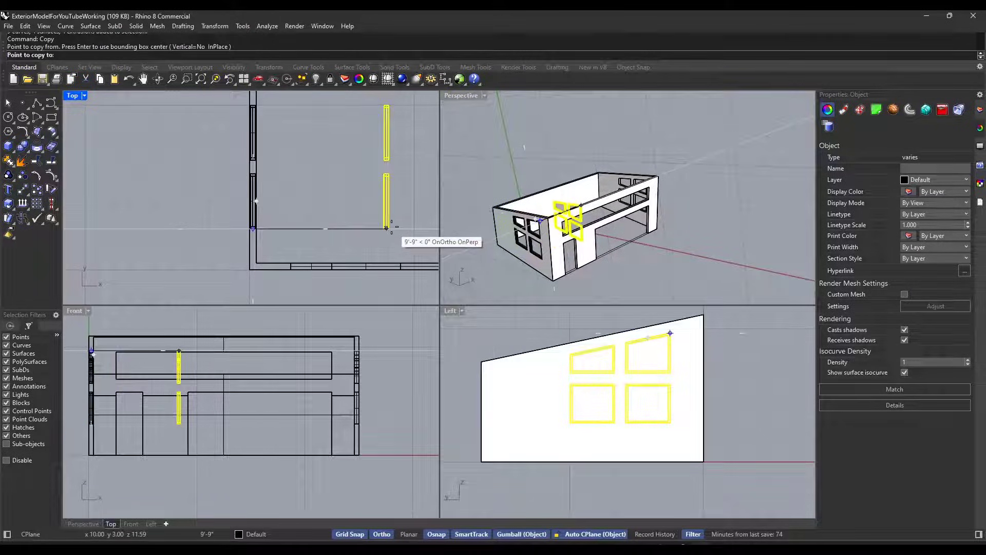
right_drag(383, 230, 264, 233)
scroll(352, 221, up, 6)
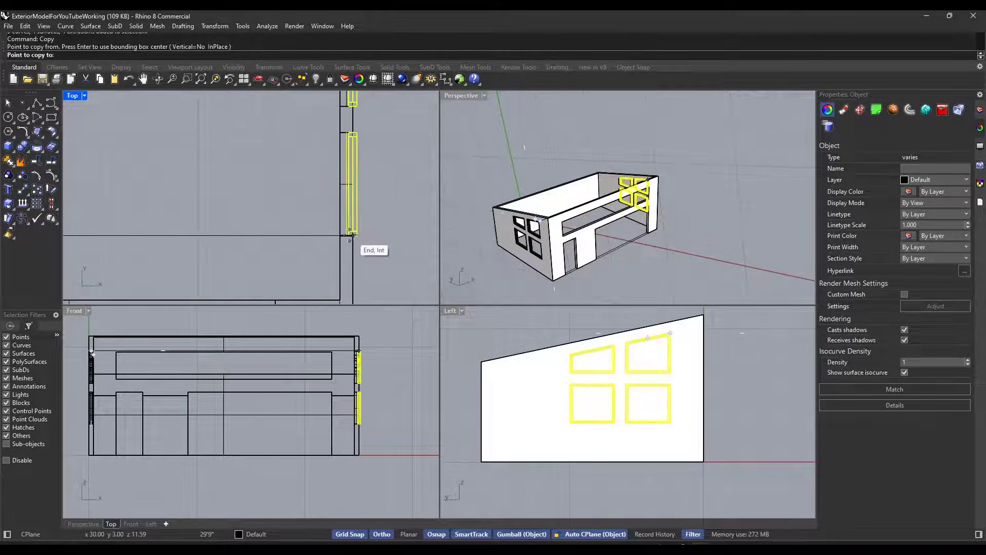
click(347, 234)
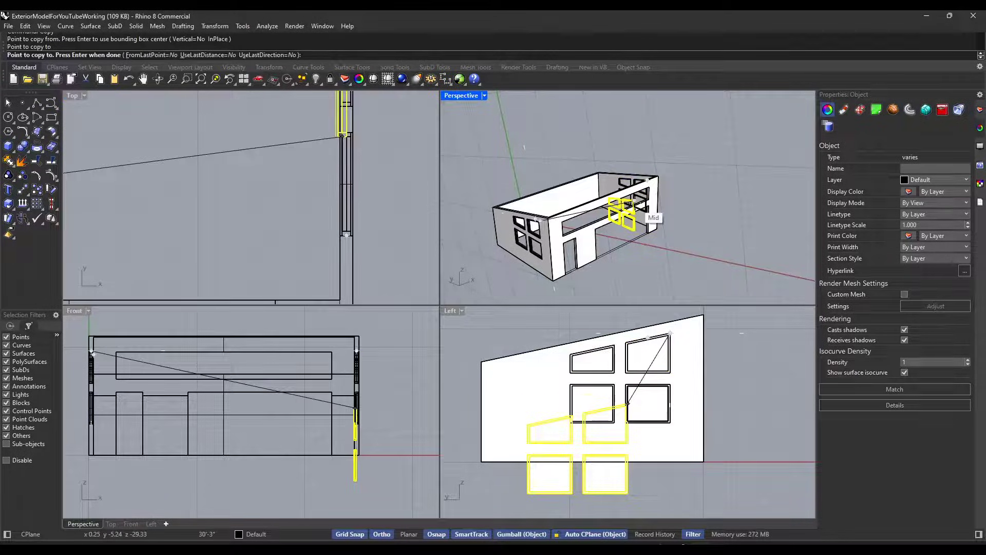
click(647, 212)
key(Return)
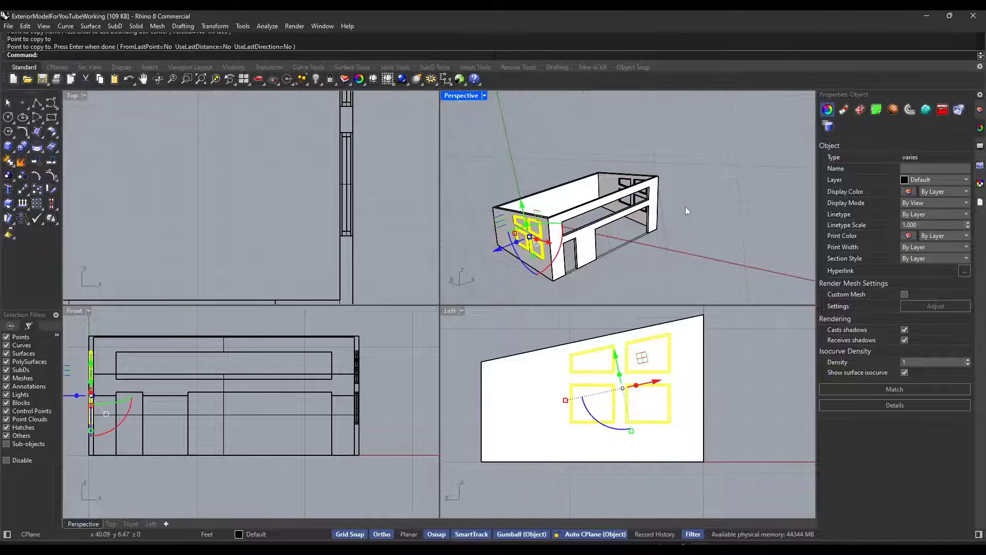
click(687, 211)
right_drag(688, 209, 704, 170)
scroll(685, 190, up, 5)
scroll(704, 171, down, 4)
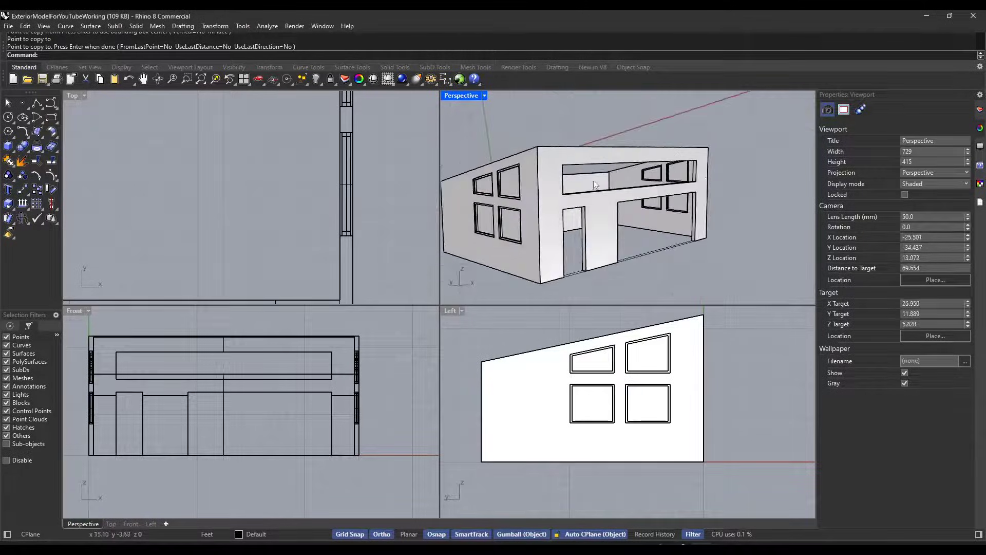
Trim away the bottom segment of the front wall's door outline curve, using the wall polysurface as the cutting object
right_drag(594, 183, 629, 200)
key(ctrl+m)
click(390, 320)
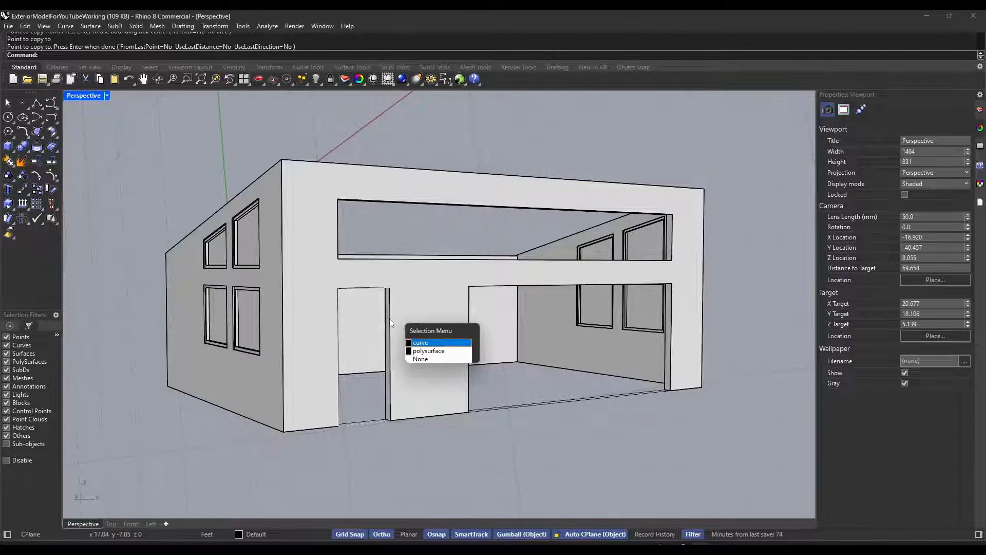
click(424, 344)
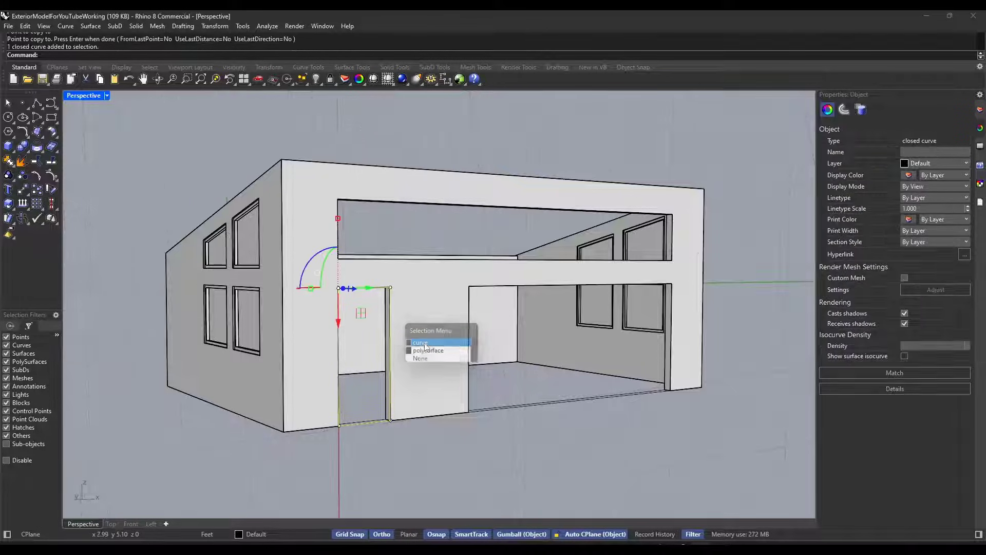
scroll(368, 380, up, 5)
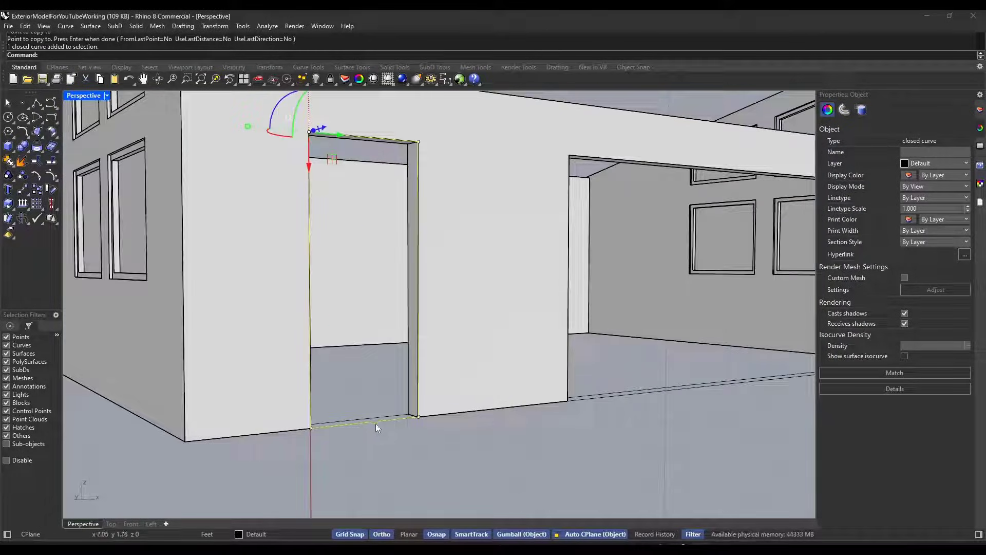
click(387, 451)
scroll(386, 428, up, 5)
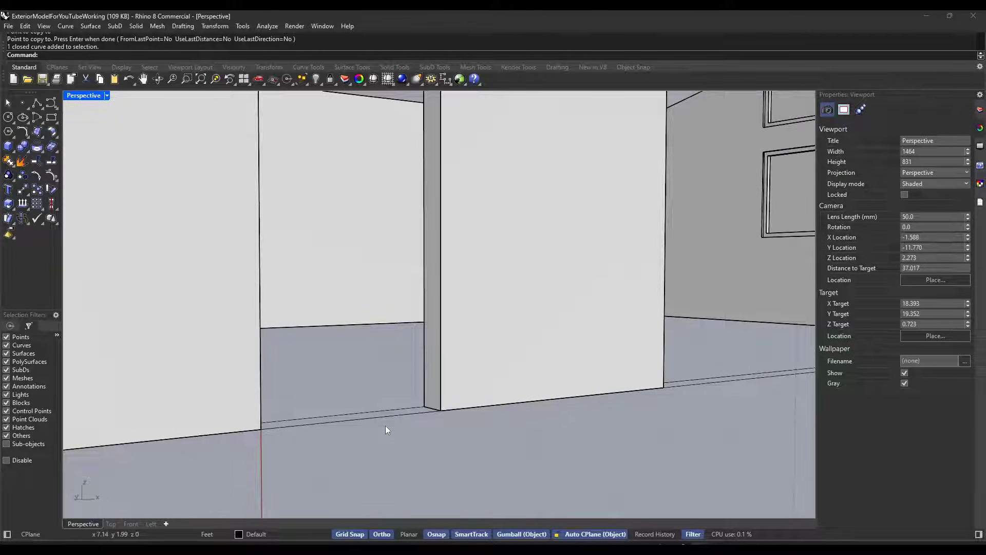
key(Return)
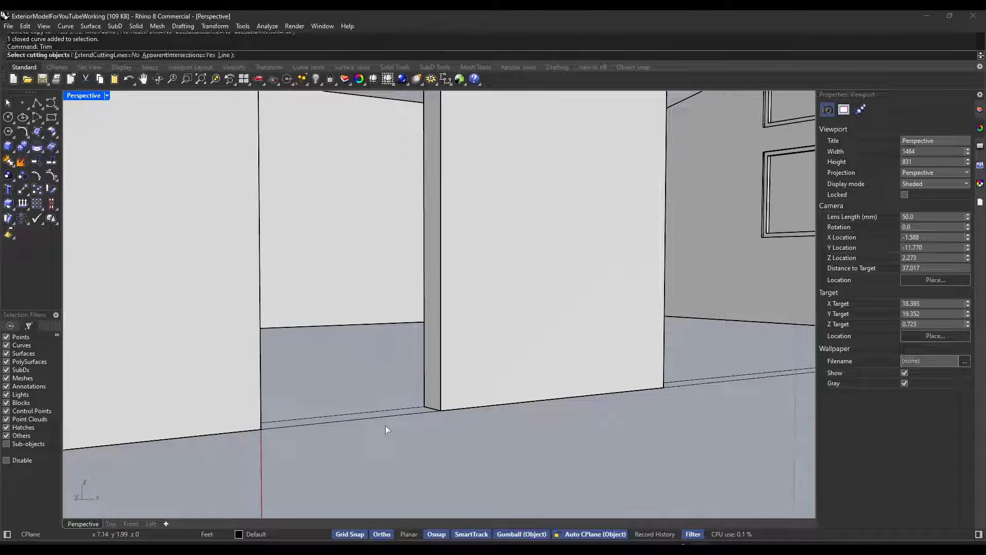
click(443, 399)
click(438, 339)
key(Return)
click(412, 415)
click(439, 442)
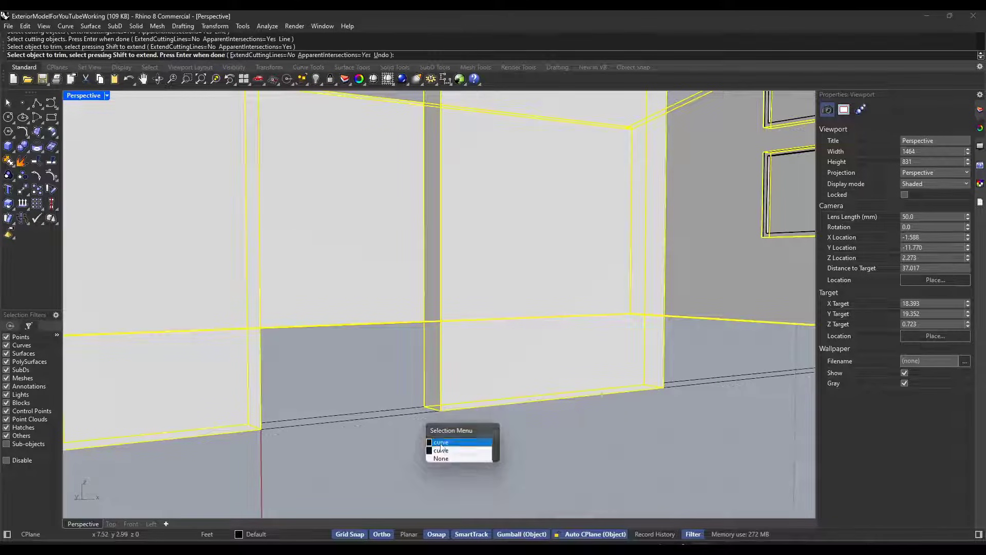
click(382, 416)
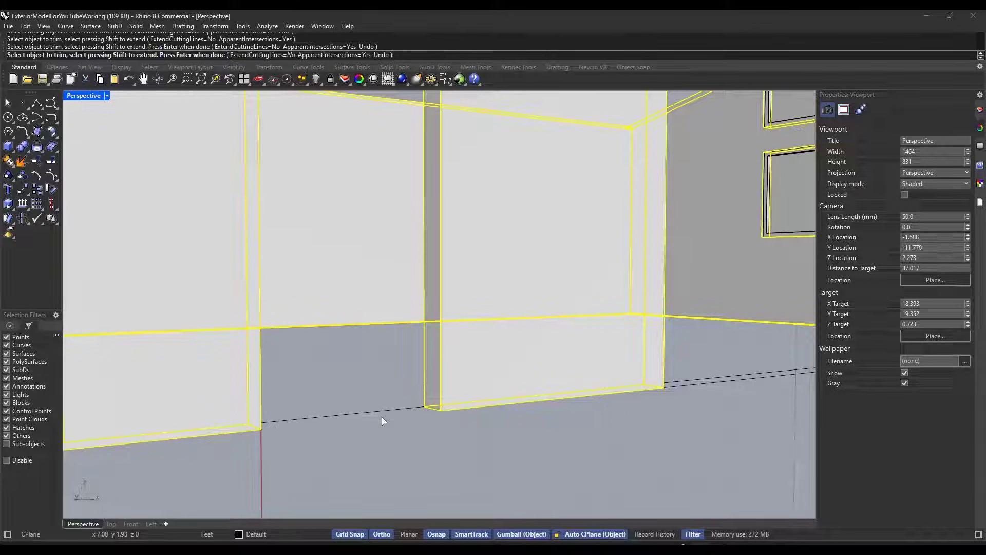
key(Return)
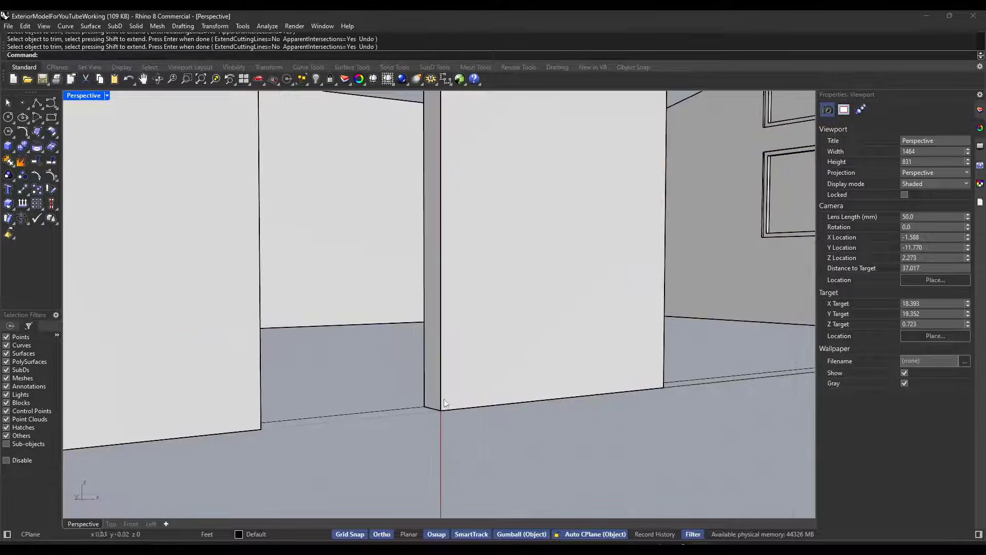
Offset the open door outline curve inward by 0.166667 ft with a flat cap to form a closed door frame profile
click(441, 379)
click(465, 399)
scroll(447, 406, down, 5)
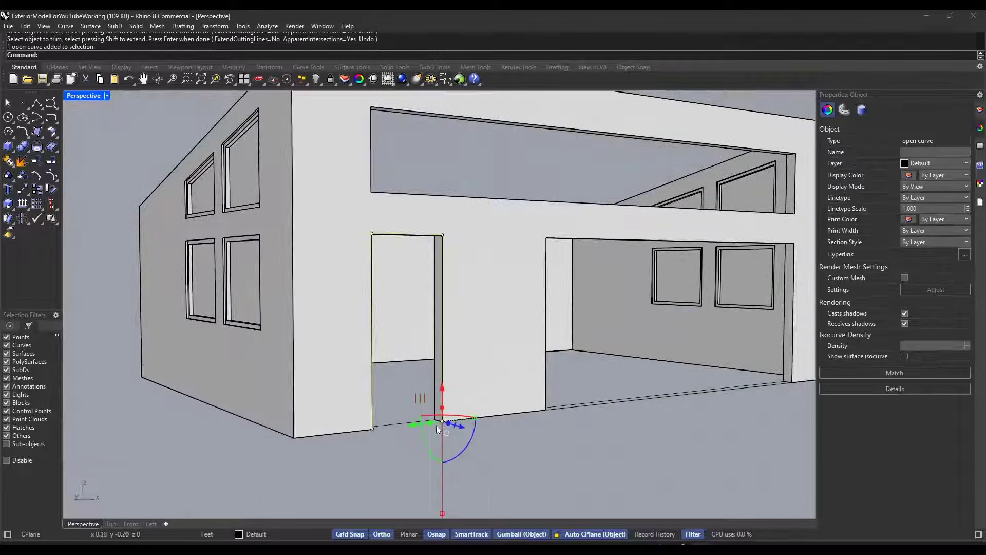
text(offset)
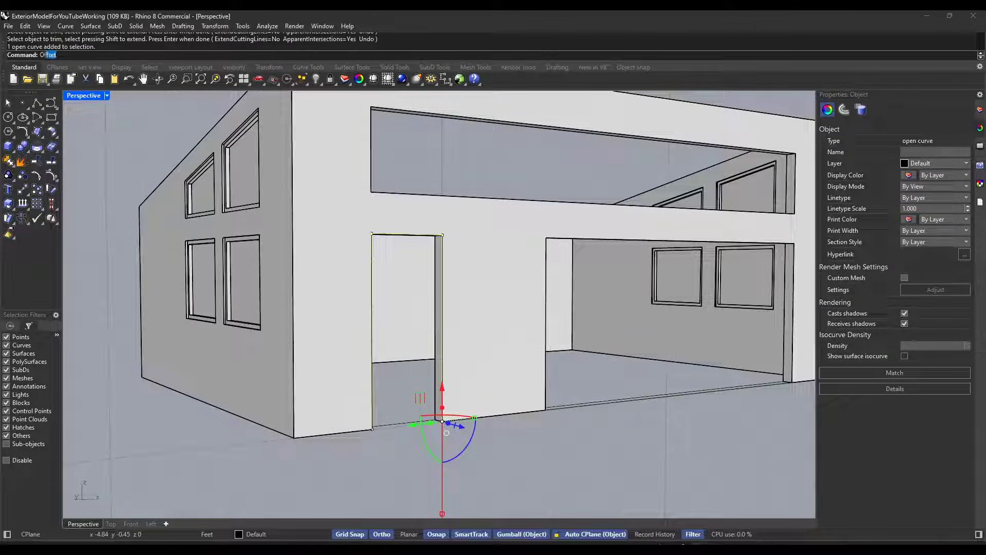
key(Return)
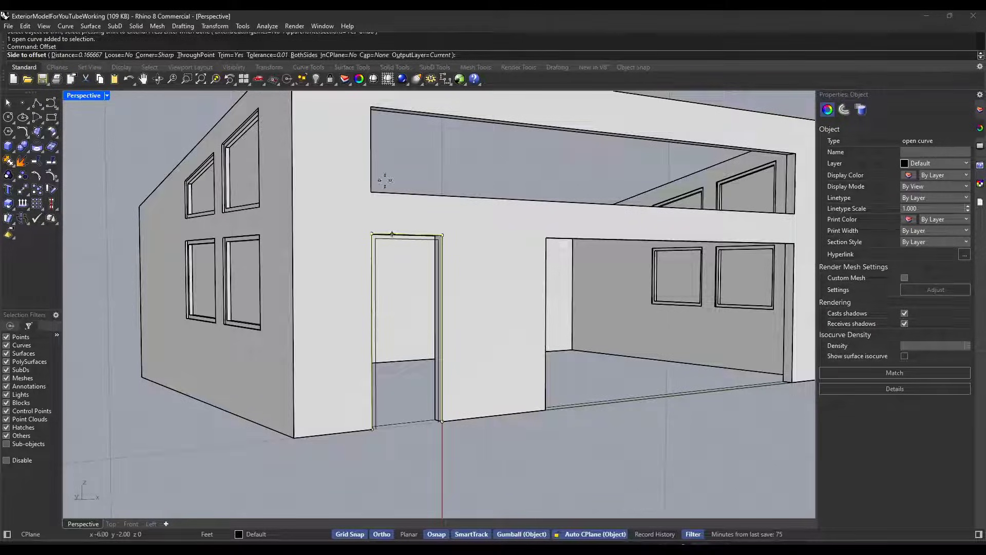
click(374, 55)
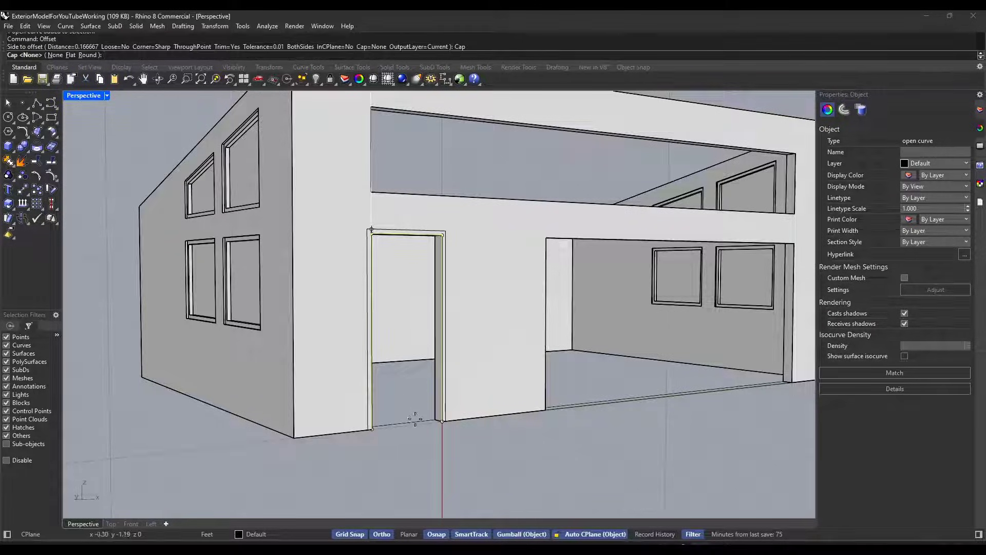
scroll(415, 419, up, 5)
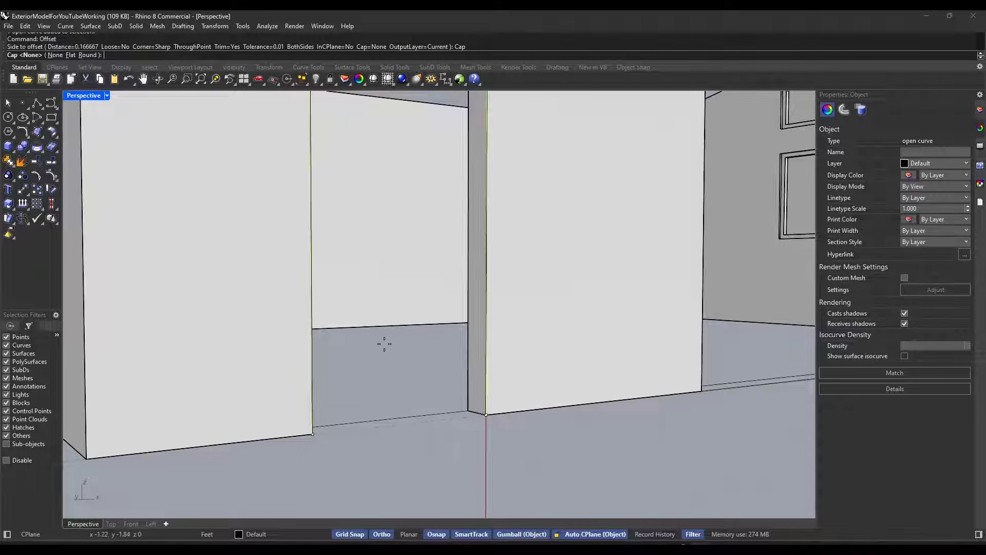
click(71, 55)
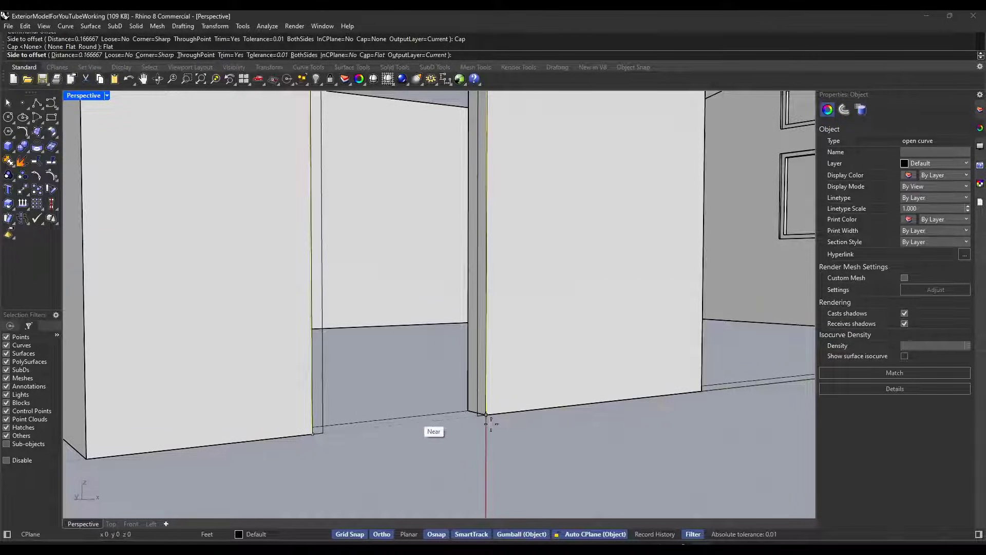
click(414, 379)
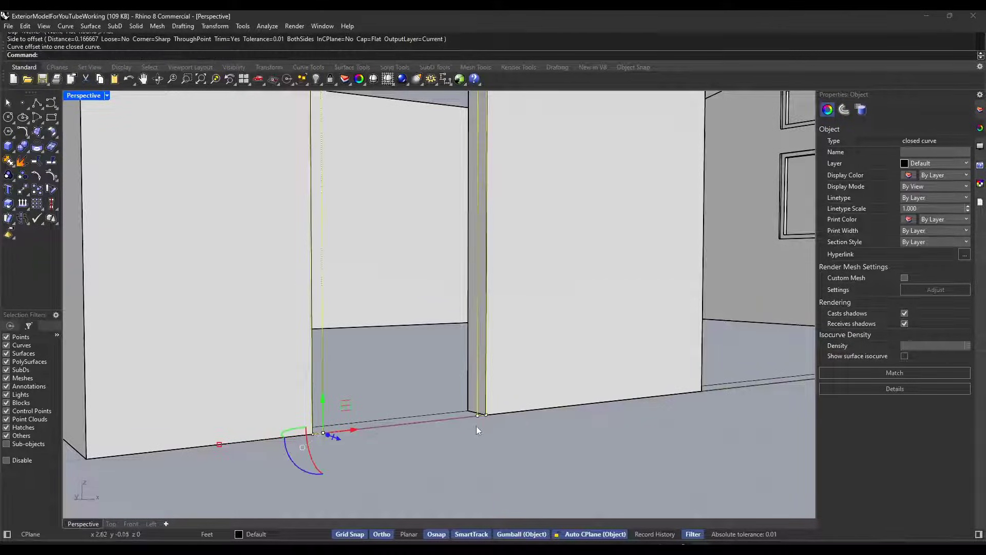
scroll(477, 426, down, 4)
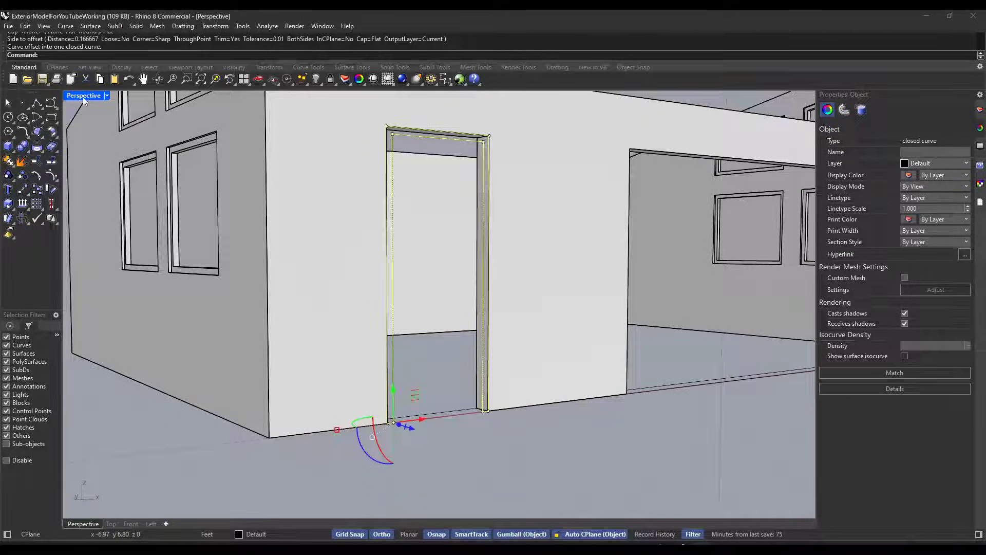
Move the door frame profile curve from the front wall's outer face to the middle of the wall thickness
double_click(83, 96)
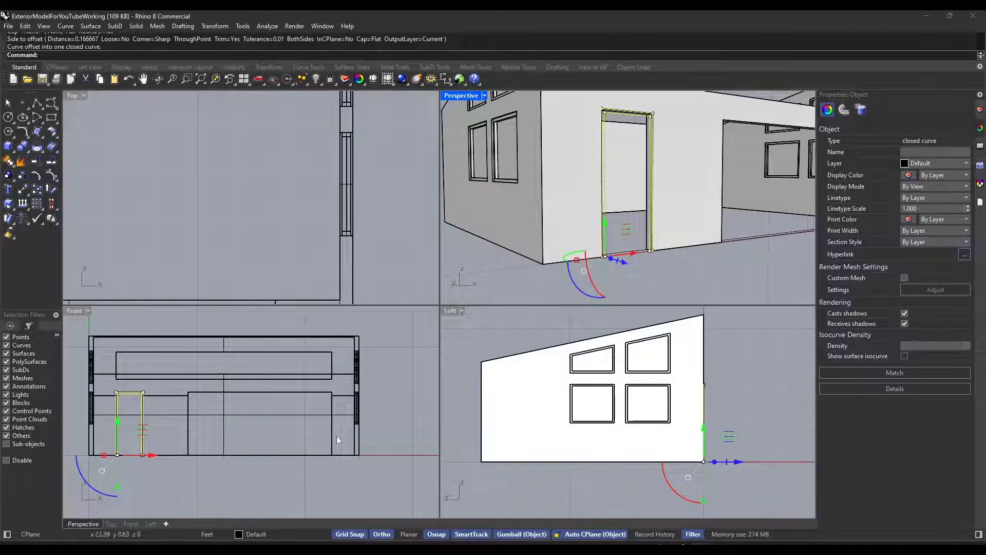
scroll(364, 322, down, 3)
scroll(315, 209, down, 6)
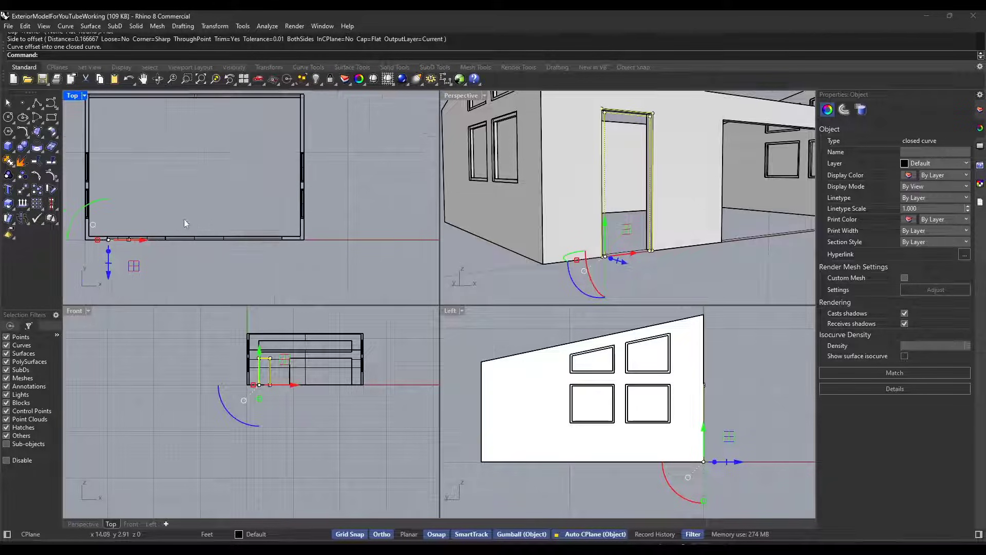
scroll(212, 233, up, 5)
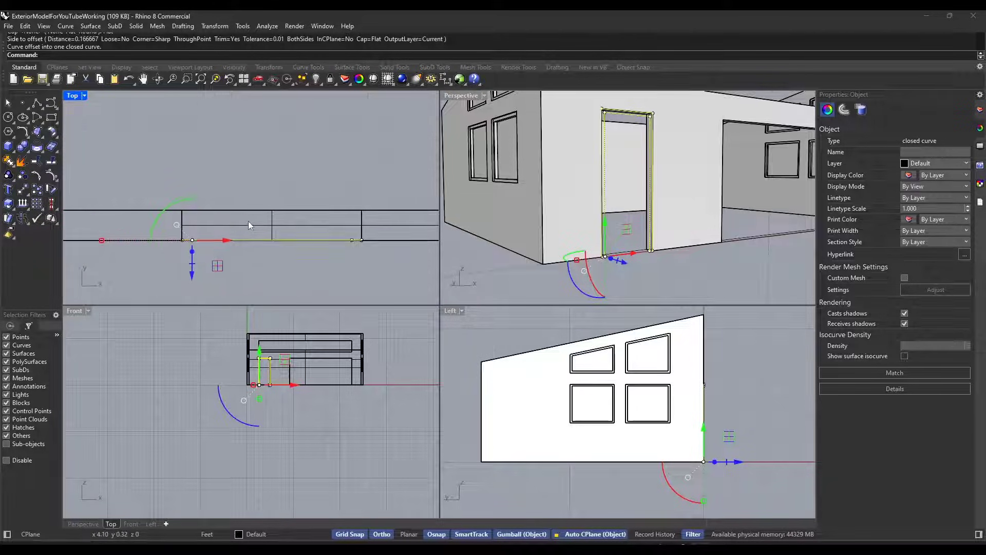
text(move)
key(Return)
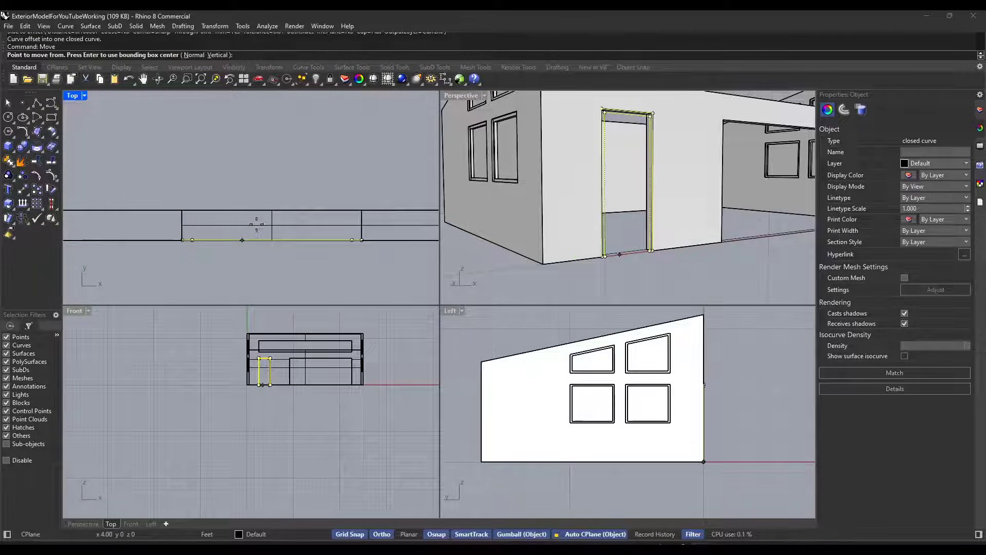
click(182, 240)
click(188, 229)
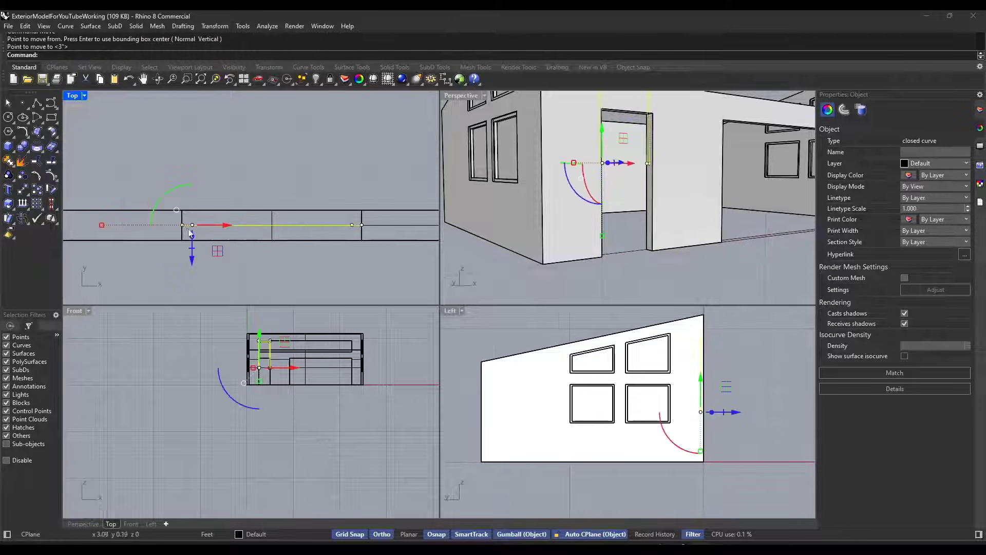
Extrude the door frame profile 2 inches to both sides as a solid
text(extrudecrv)
key(Return)
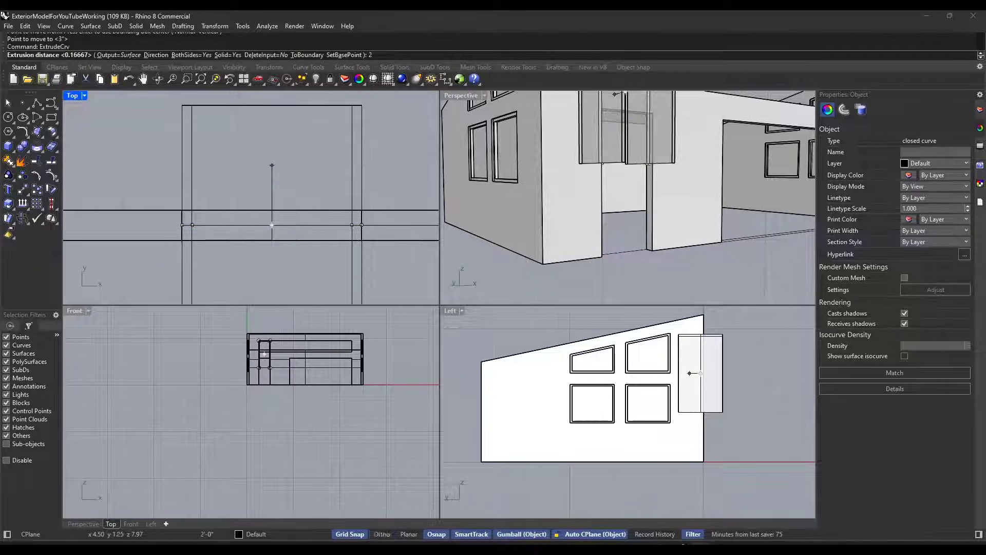
text(2)
key(Return)
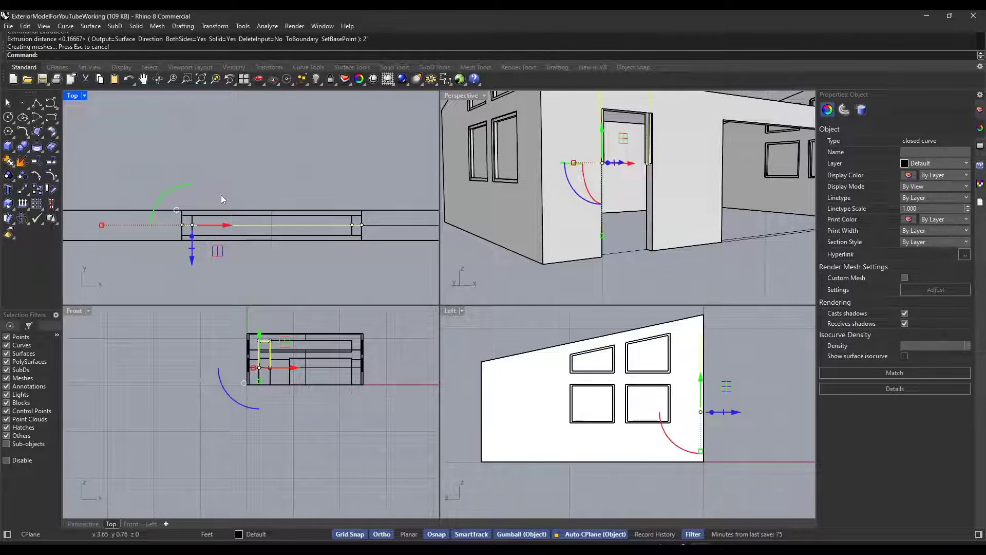
Add the extruded door frame to the selected curve and move both straight down onto the wall's base line
scroll(594, 168, up, 5)
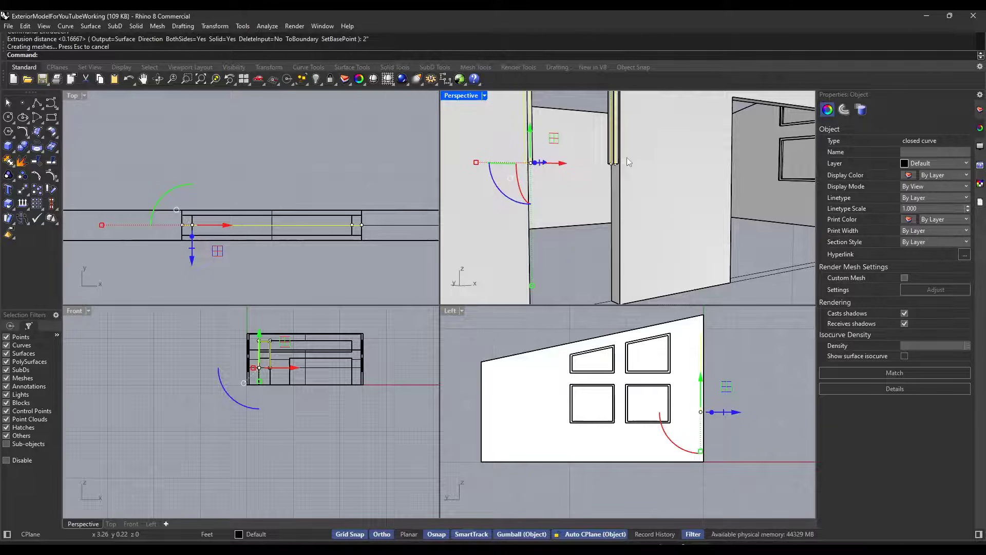
shift+click(617, 162)
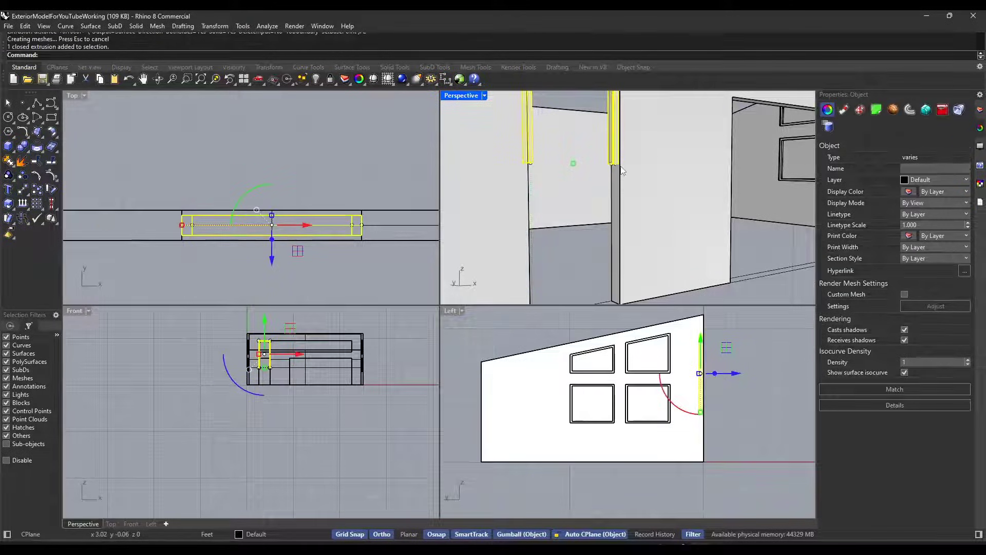
text(Move)
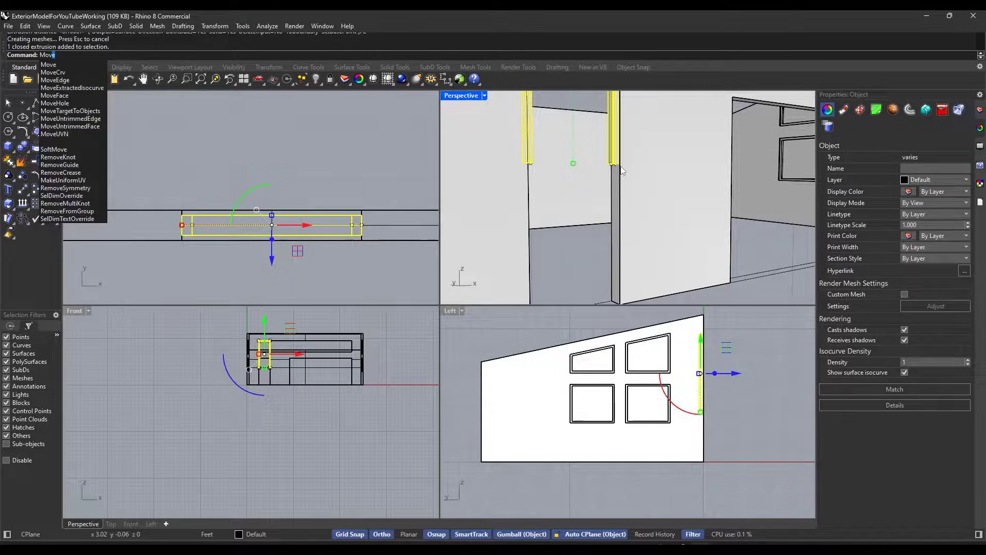
key(Return)
scroll(267, 370, up, 12)
click(305, 331)
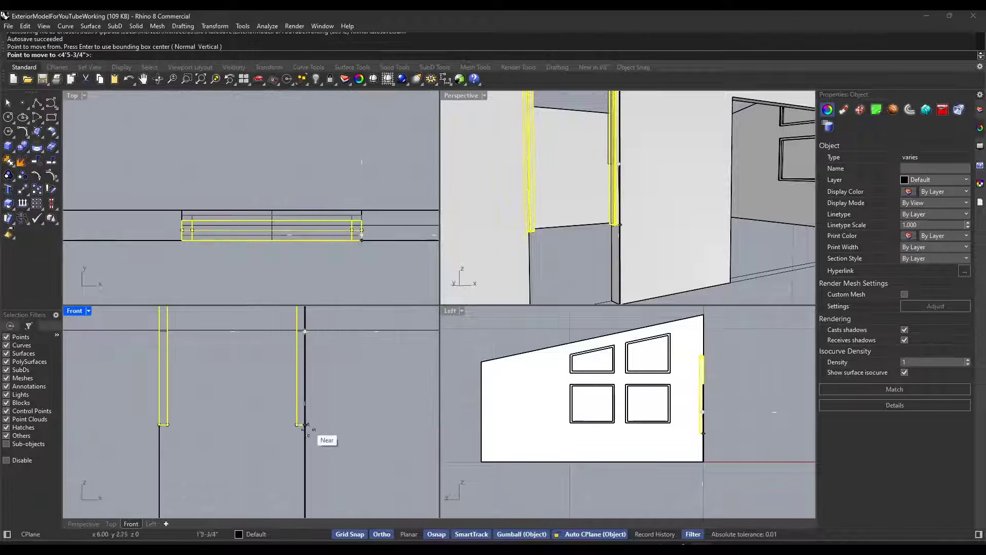
click(311, 411)
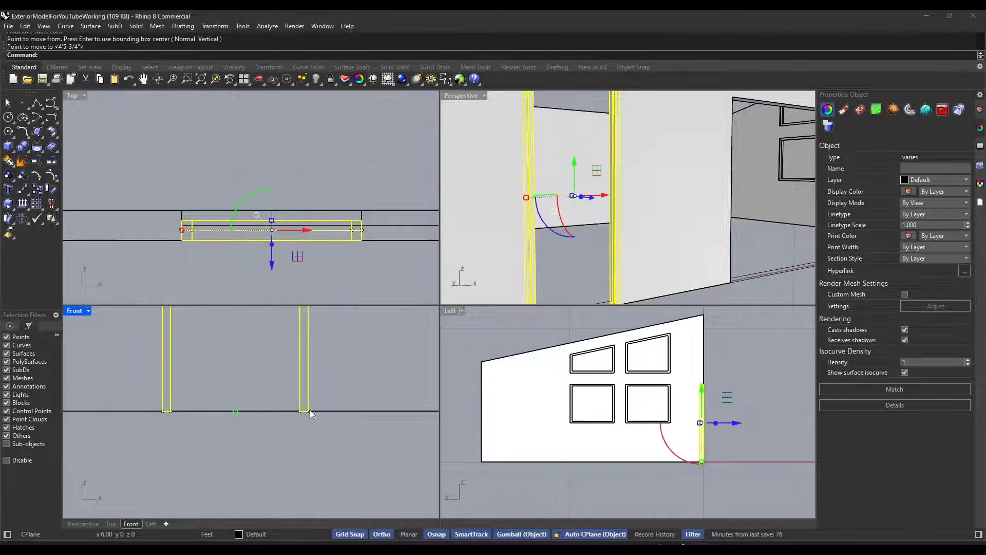
Move the door frame and its curve 1 inch inward so that they sit centred in the wall thickness
shift+right_drag(582, 248, 584, 201)
scroll(614, 258, up, 8)
scroll(614, 258, down, 5)
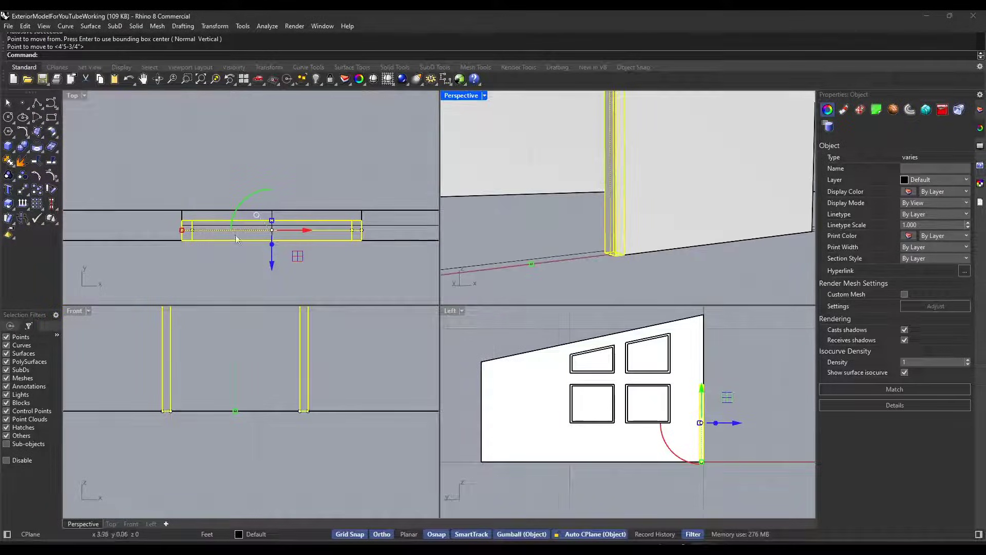
click(272, 262)
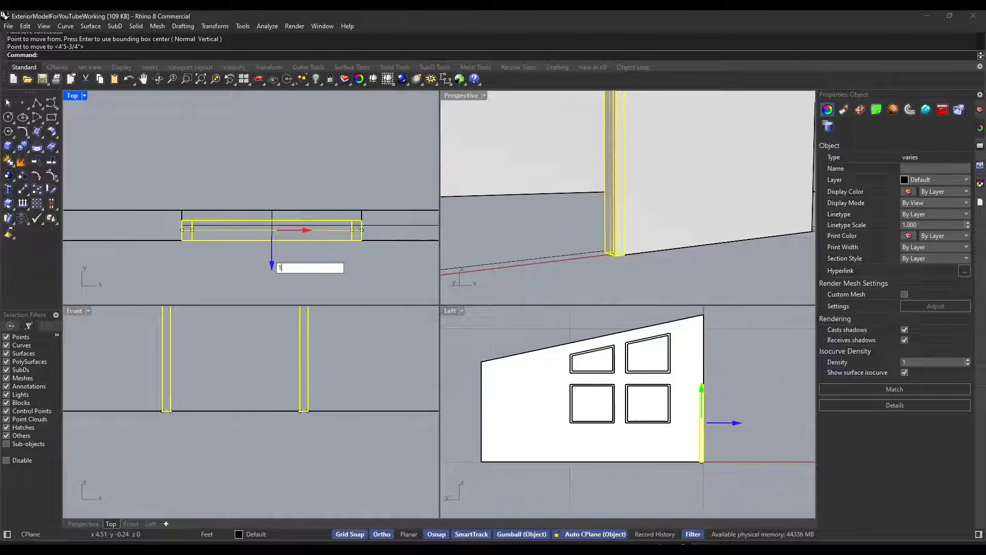
text(1)
key(Return)
key(ctrl+z)
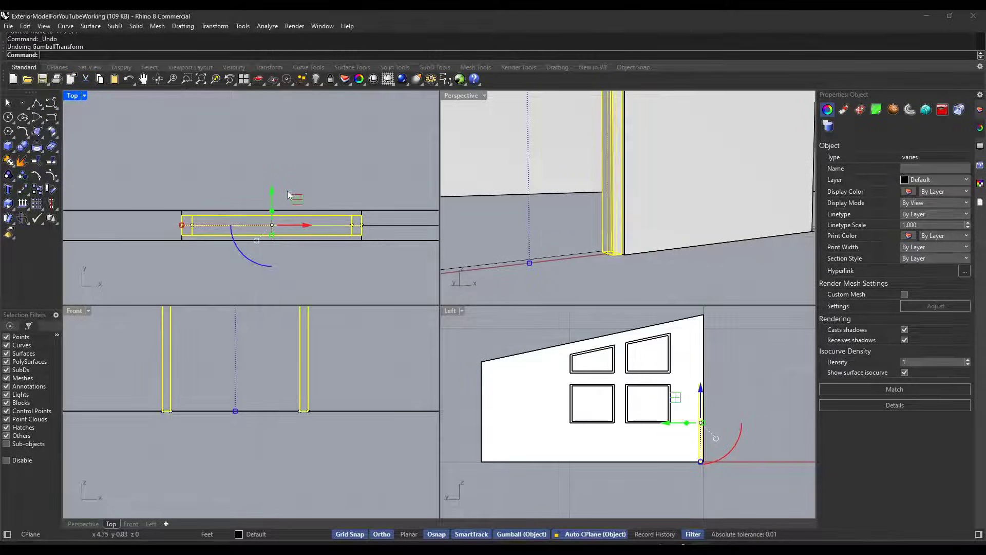
text(m)
key(Return)
scroll(575, 240, down, 4)
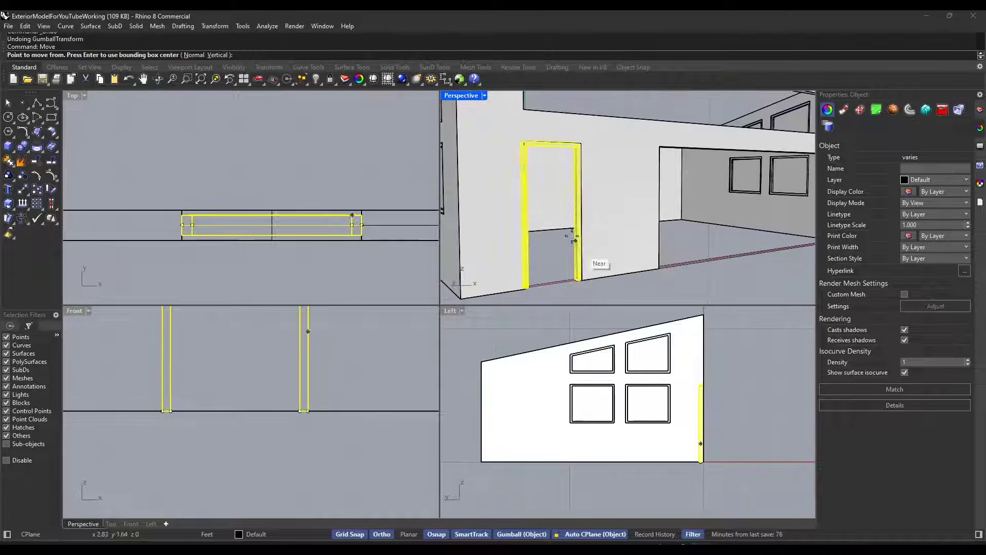
click(625, 291)
click(624, 244)
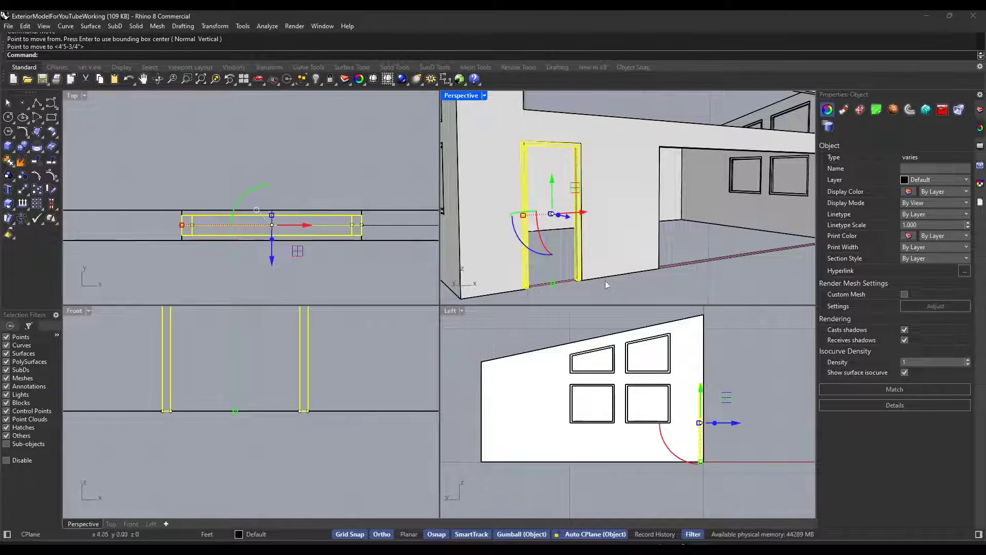
Clear the selection and delete the stray open surface at the doorway's jamb
click(619, 287)
scroll(550, 260, up, 2)
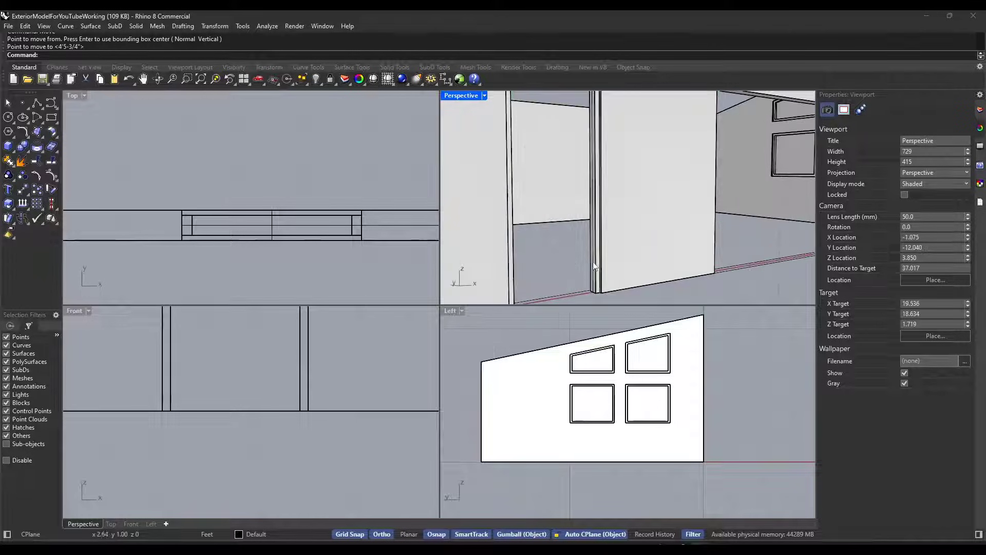
click(594, 265)
key(Delete)
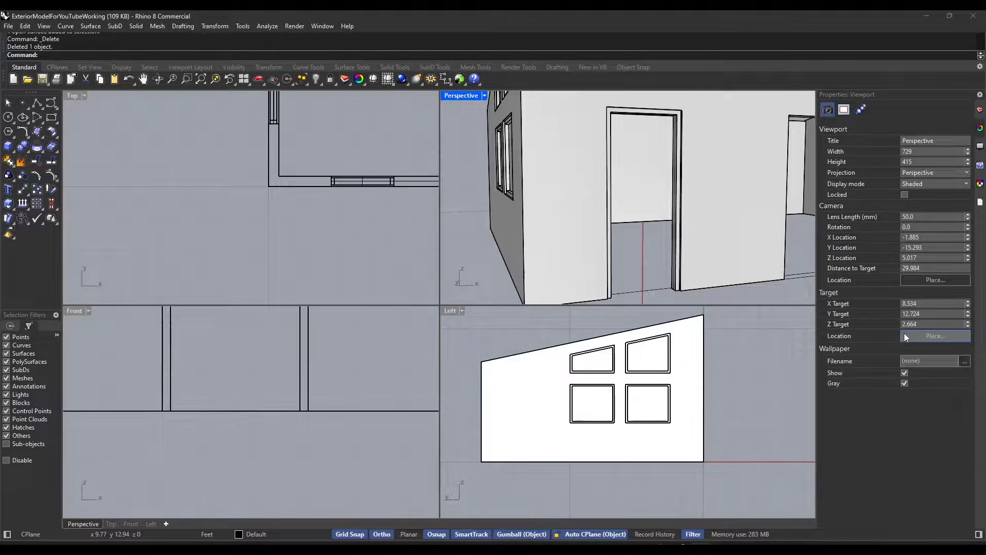
Draw a threshold line across the doorway between the inner bottom corners of the frame profile curve
key(Return)
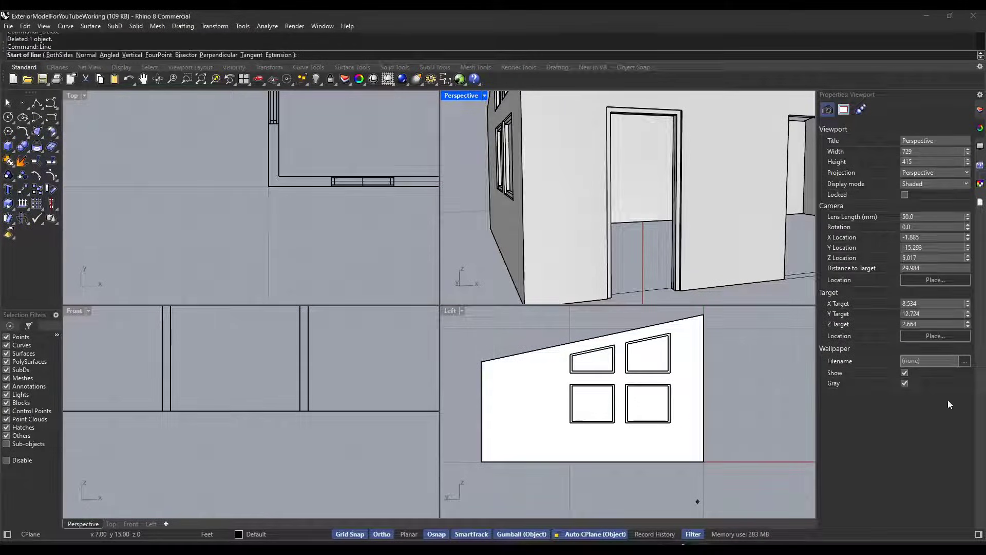
scroll(750, 232, up, 4)
click(750, 232)
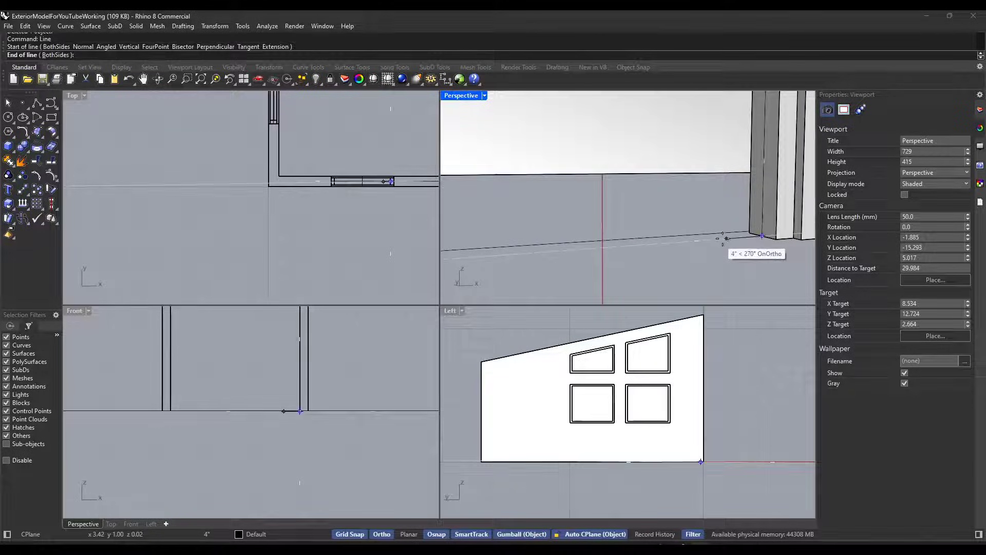
scroll(717, 244, down, 3)
scroll(500, 265, up, 5)
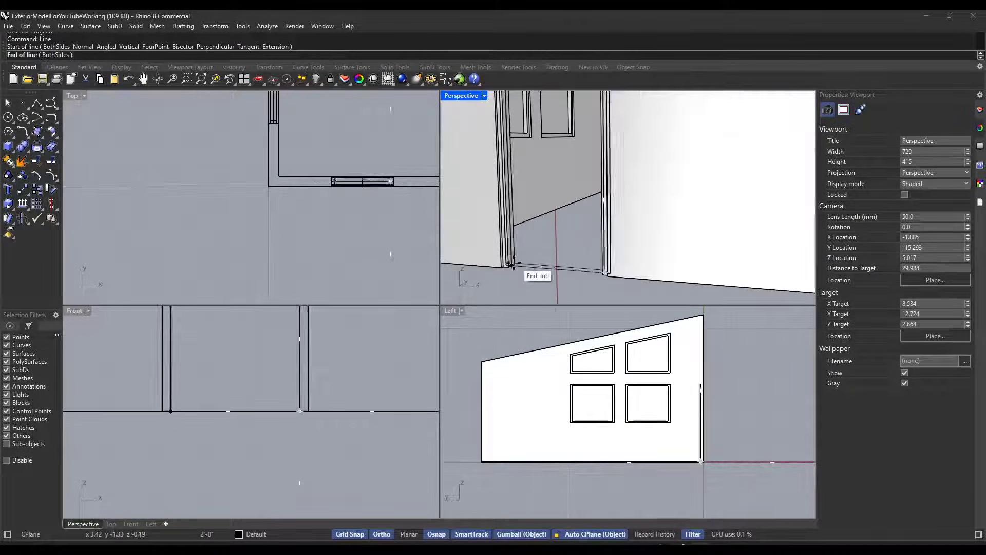
click(466, 259)
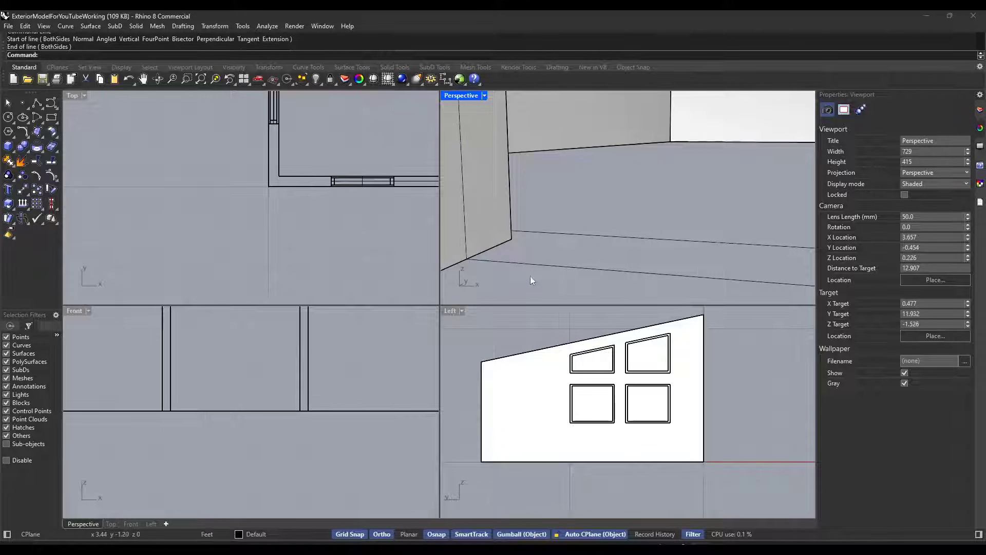
Create a planar door surface from the threshold line and the three inner segments of the door frame curve
scroll(548, 279, down, 4)
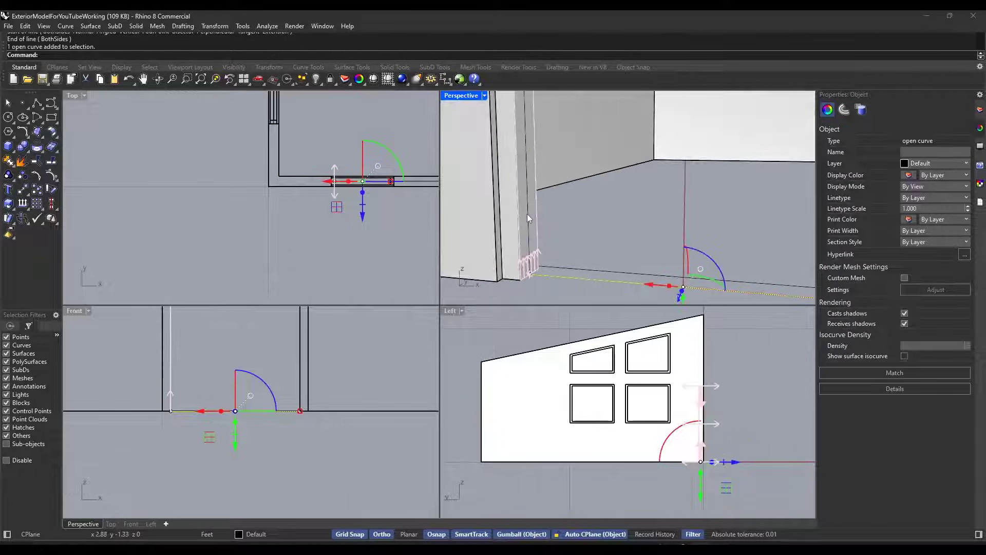
ctrl+shift+click(528, 212)
scroll(543, 281, down, 4)
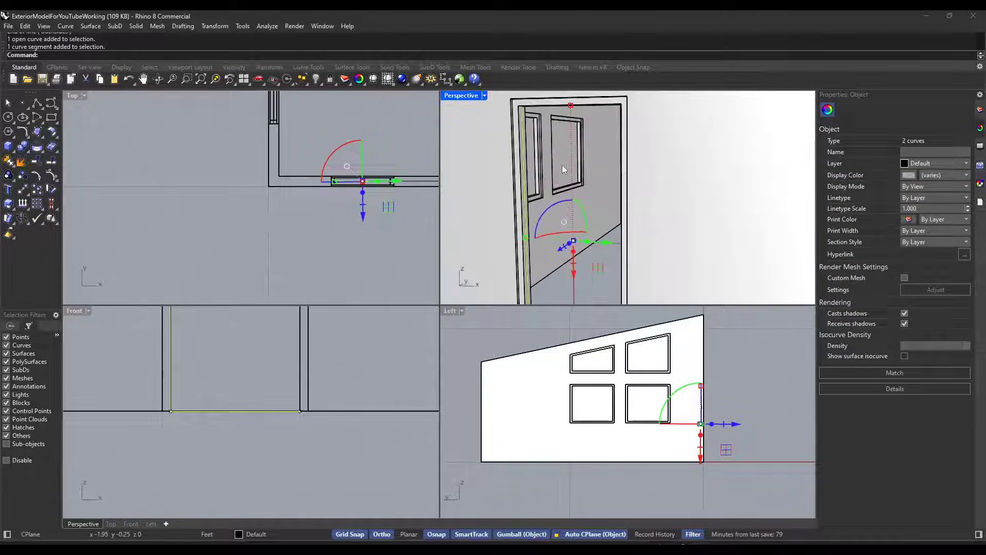
double_click(461, 96)
ctrl+shift+click(415, 245)
right_drag(437, 241, 565, 200)
scroll(565, 200, up, 5)
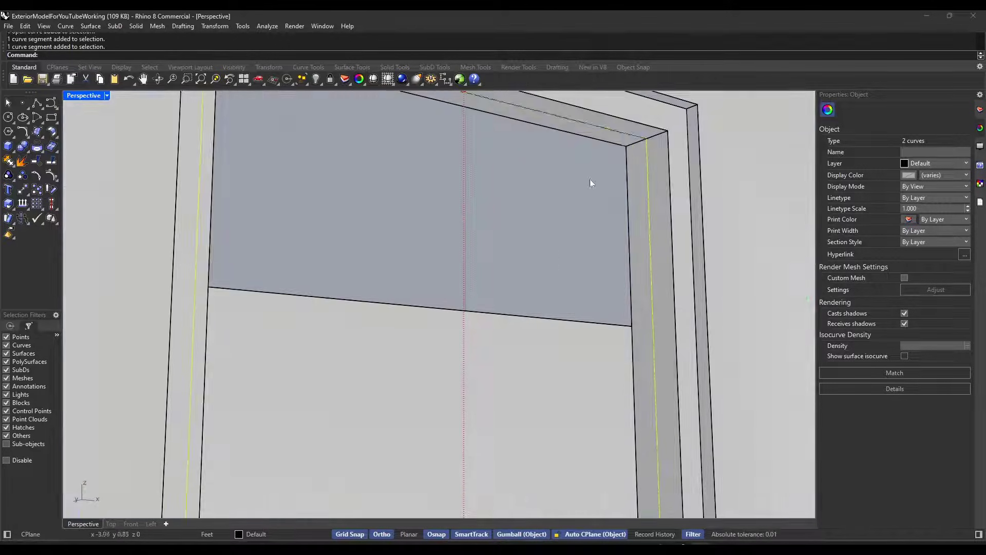
ctrl+shift+click(575, 121)
scroll(512, 260, down, 5)
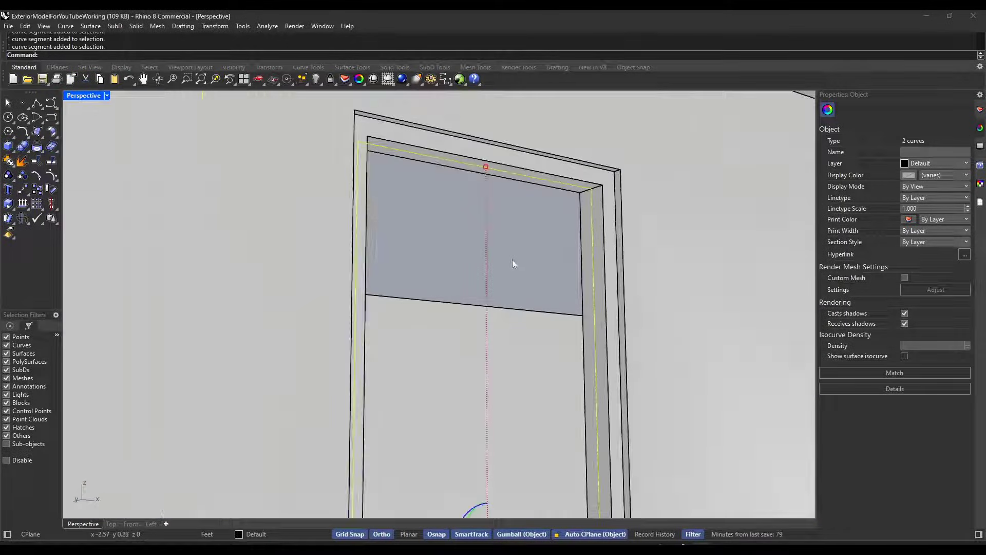
click(42, 138)
click(69, 139)
Extrude the door outline curves as a solid to one side only, up to the frame's inner face, and clear the selection
scroll(475, 238, down, 10)
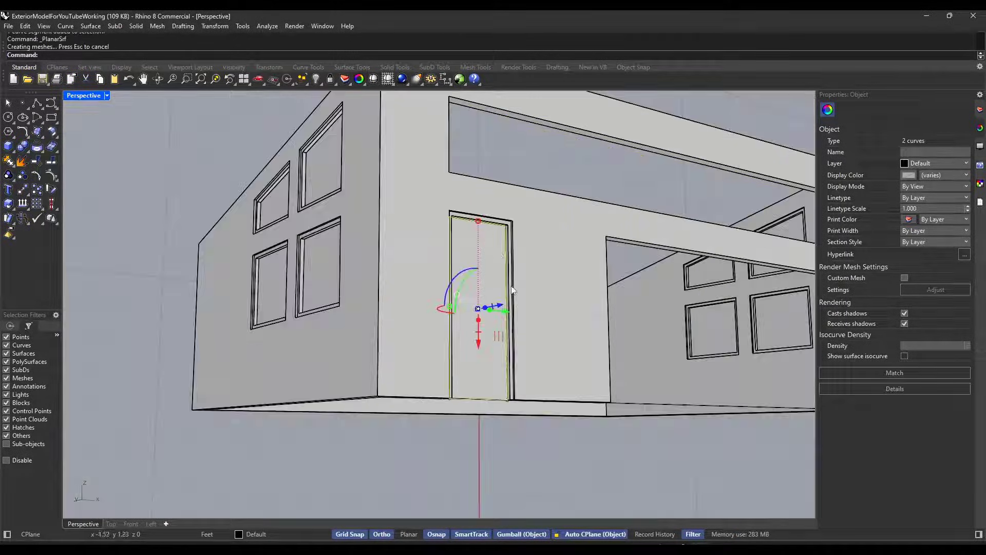
scroll(512, 290, down, 4)
double_click(83, 96)
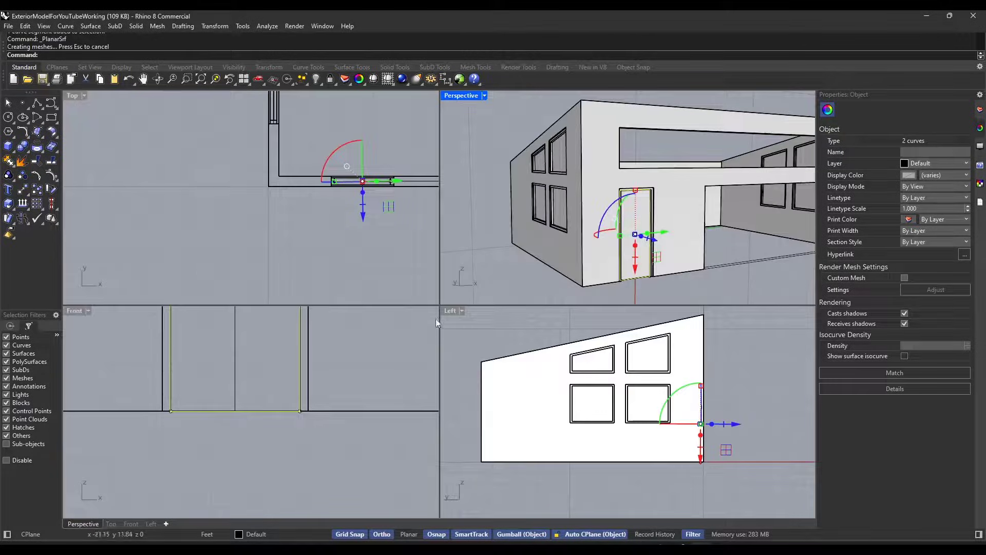
scroll(341, 257, up, 6)
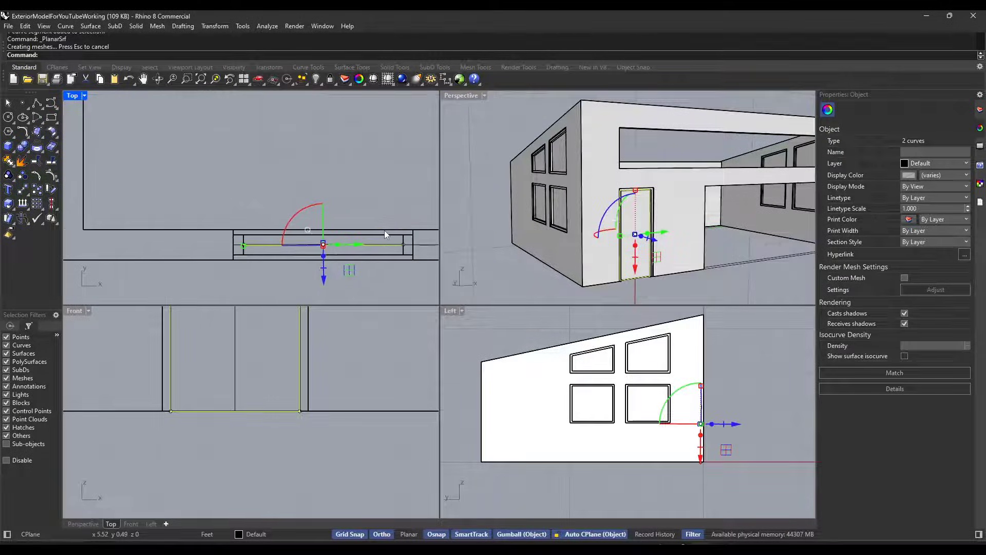
text(ExtrudeCrv)
key(Return)
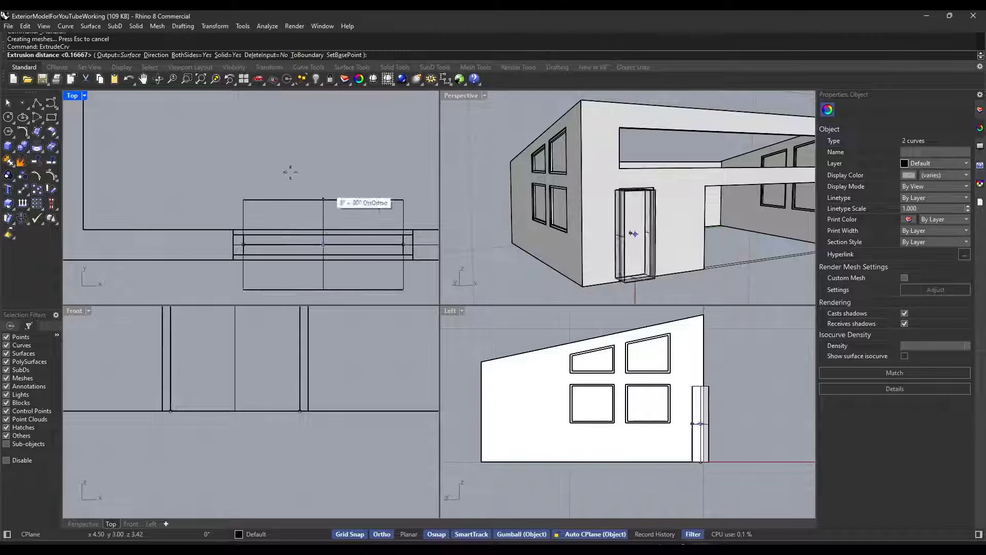
click(185, 54)
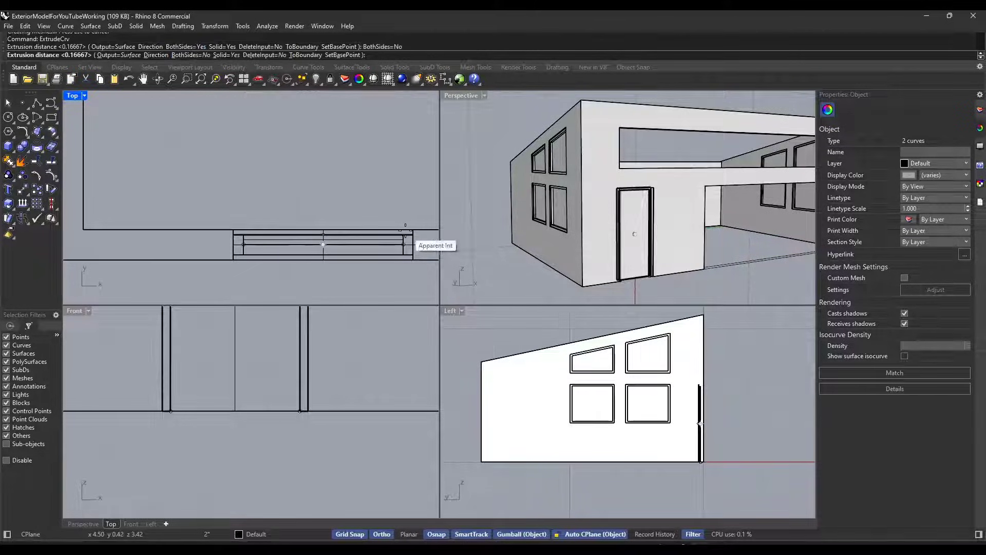
click(403, 234)
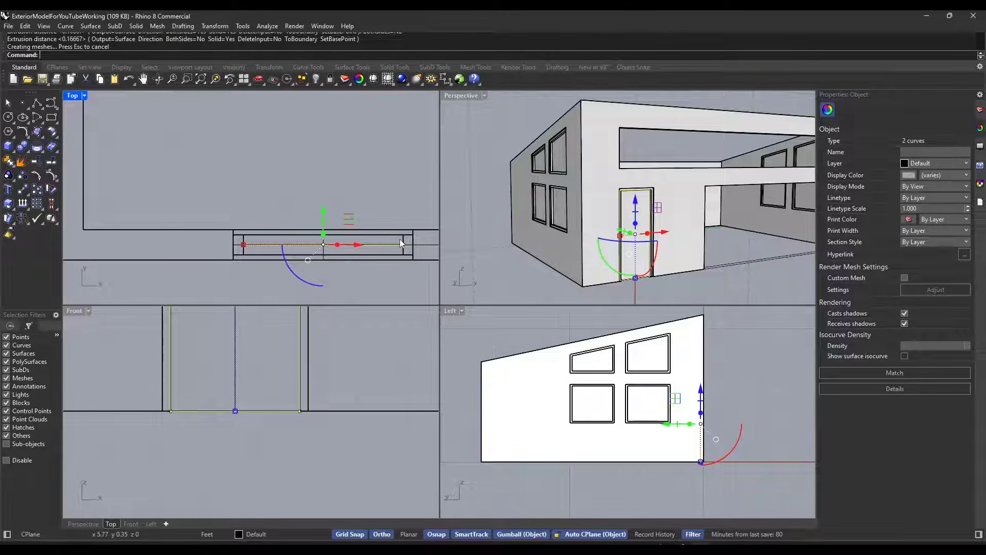
right_click(400, 239)
key(Escape)
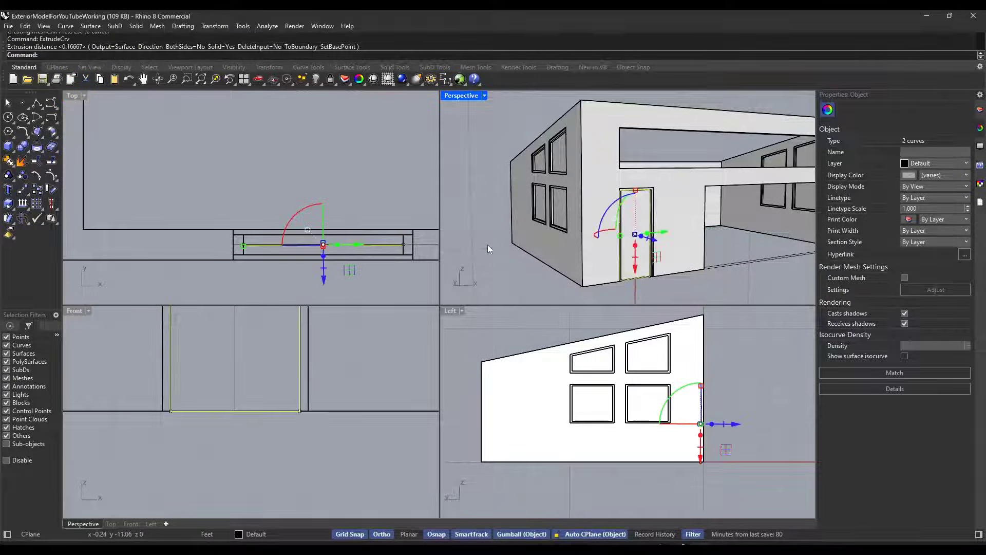
click(495, 254)
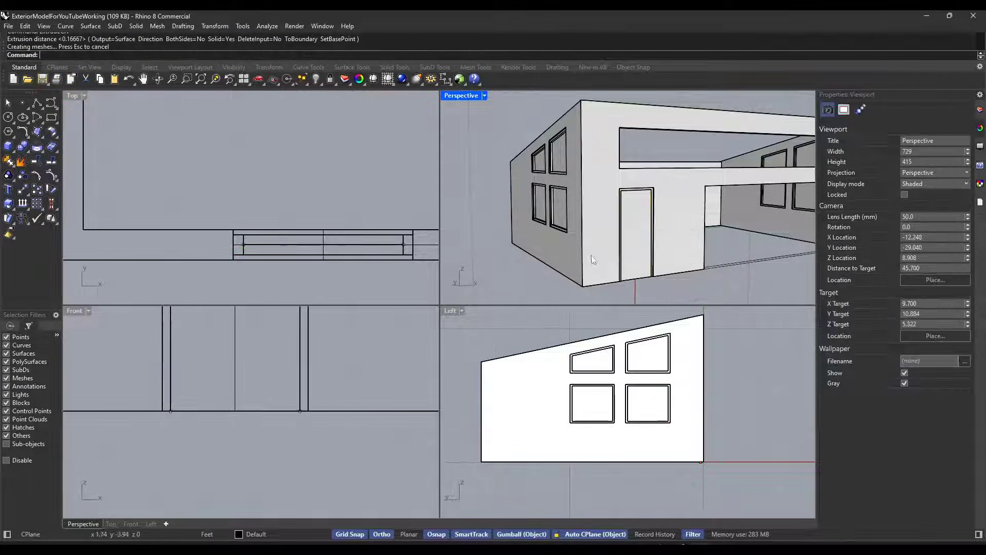
Join the four edge curves around the long upper window opening in the front wall into one closed curve
scroll(646, 227, up, 10)
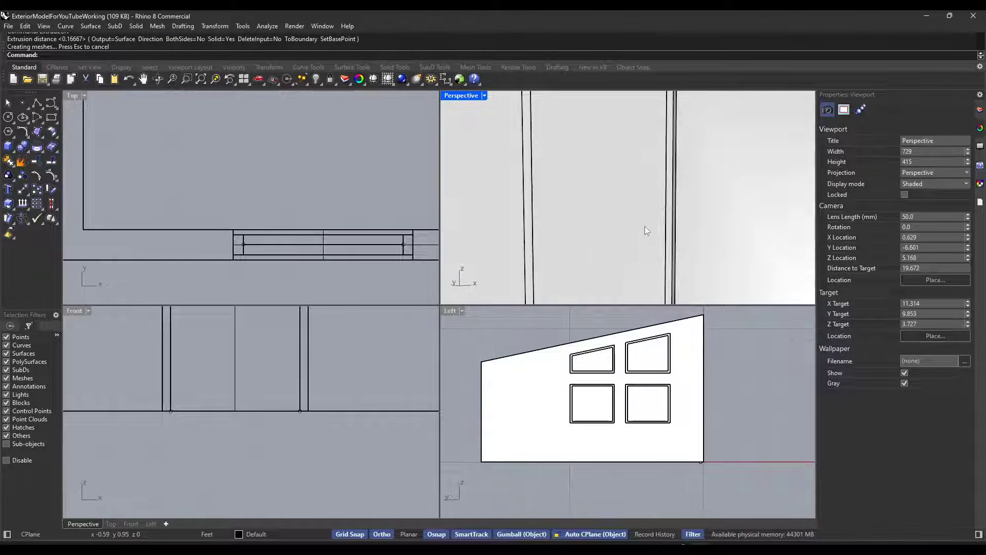
scroll(382, 251, down, 5)
click(617, 208)
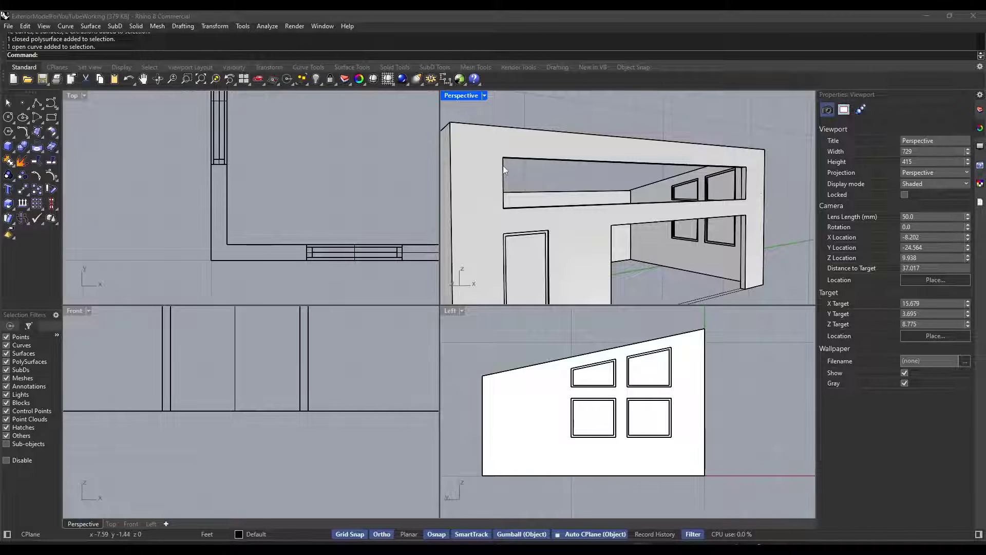
click(504, 166)
click(537, 194)
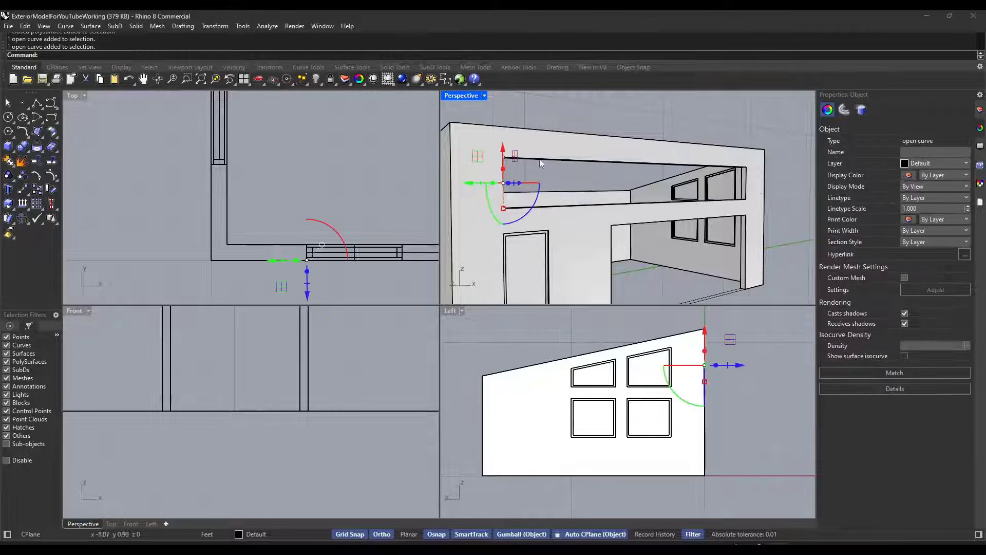
shift+click(543, 162)
click(581, 192)
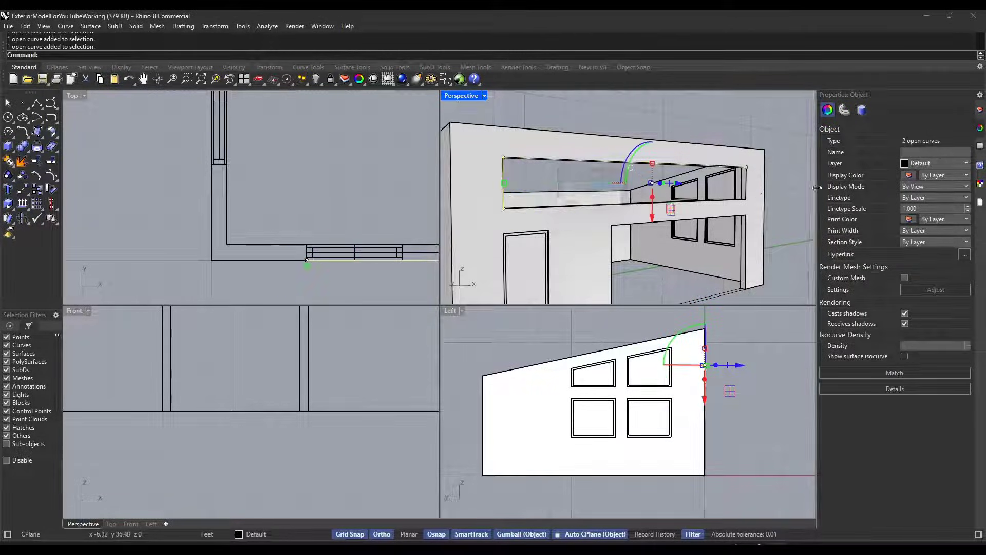
shift+click(748, 195)
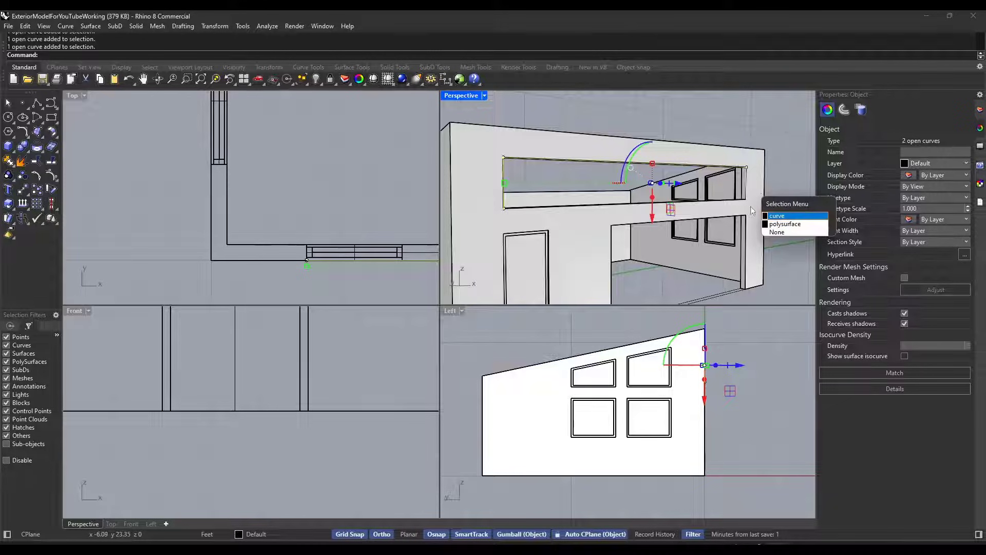
click(777, 217)
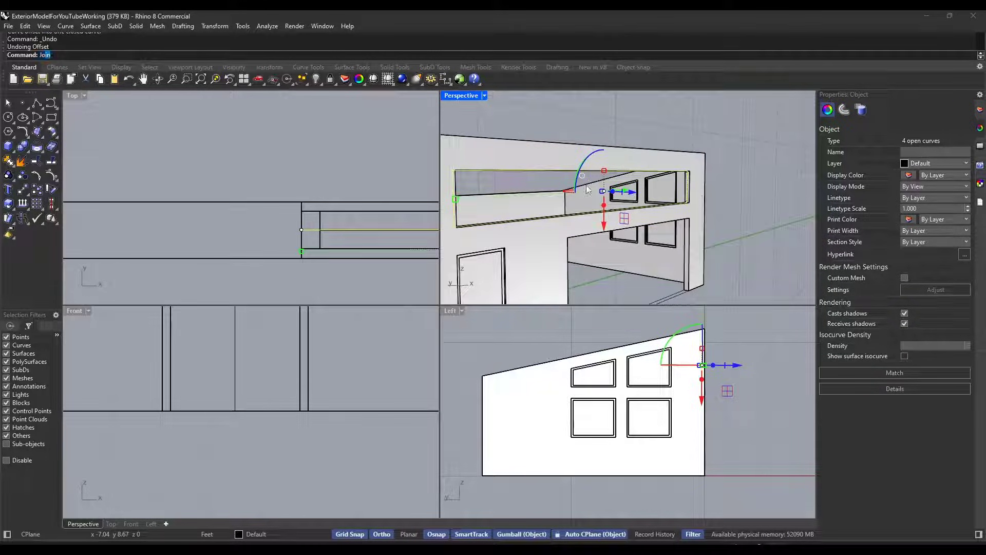
key(Return)
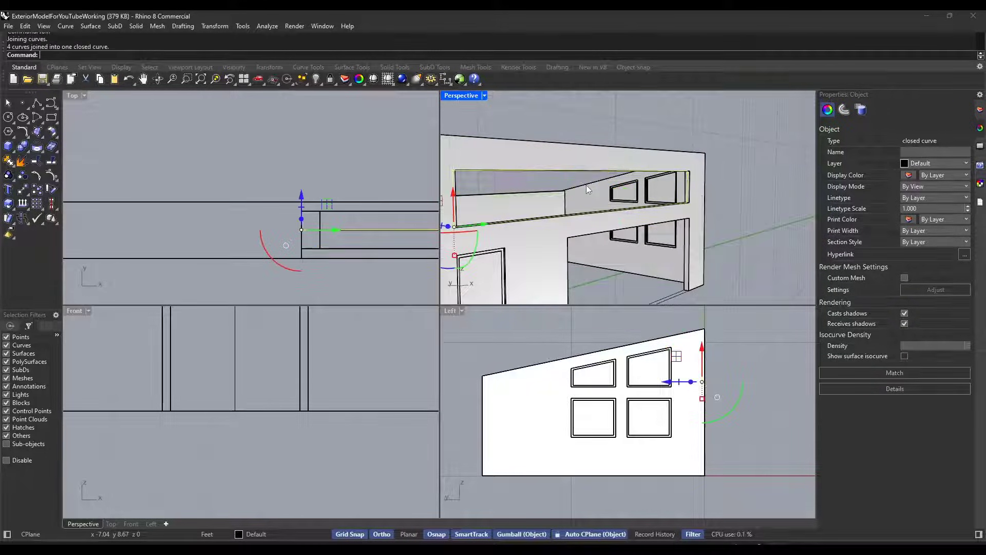
Offset the joined window outline inward by 0.166667 ft with sharp corners
right_drag(590, 185, 697, 187)
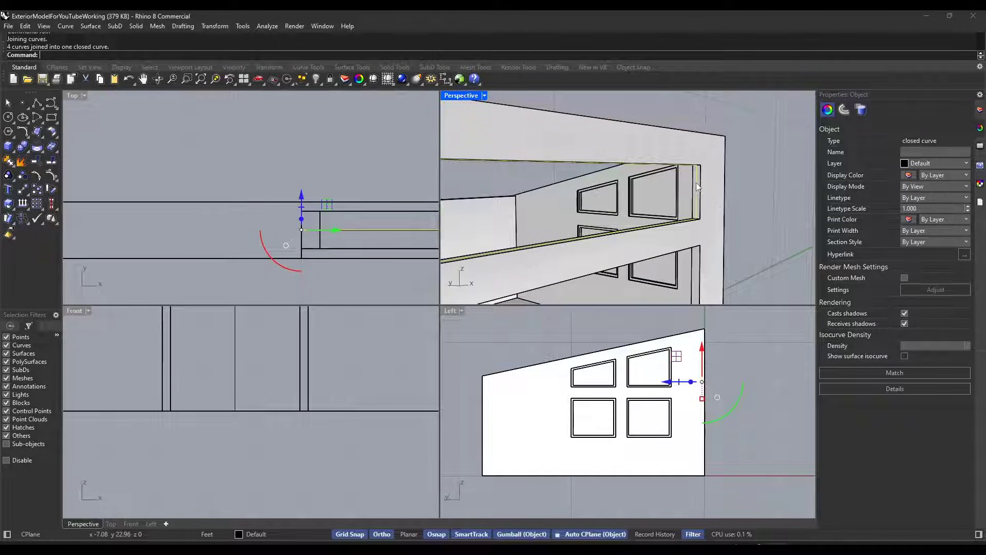
text(offset)
key(Return)
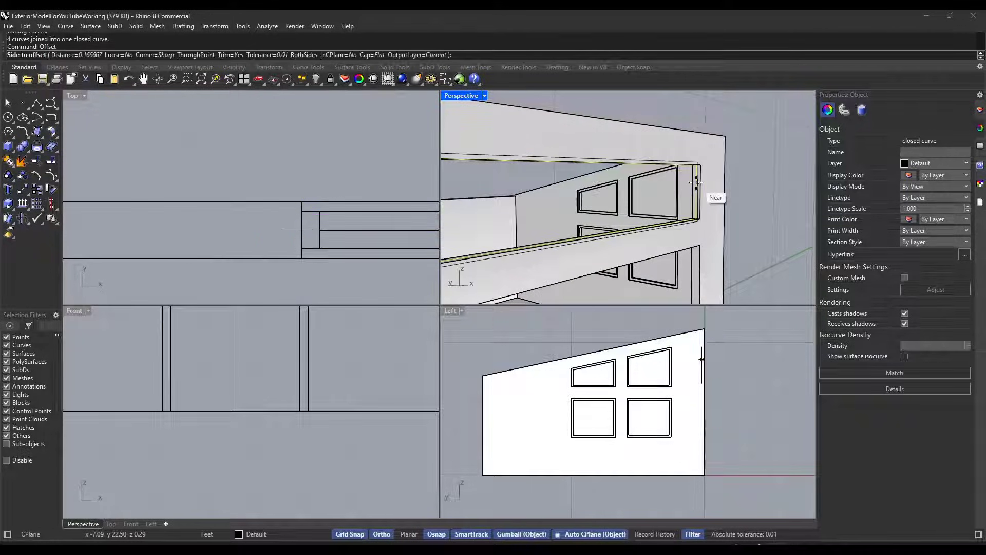
scroll(691, 193, up, 5)
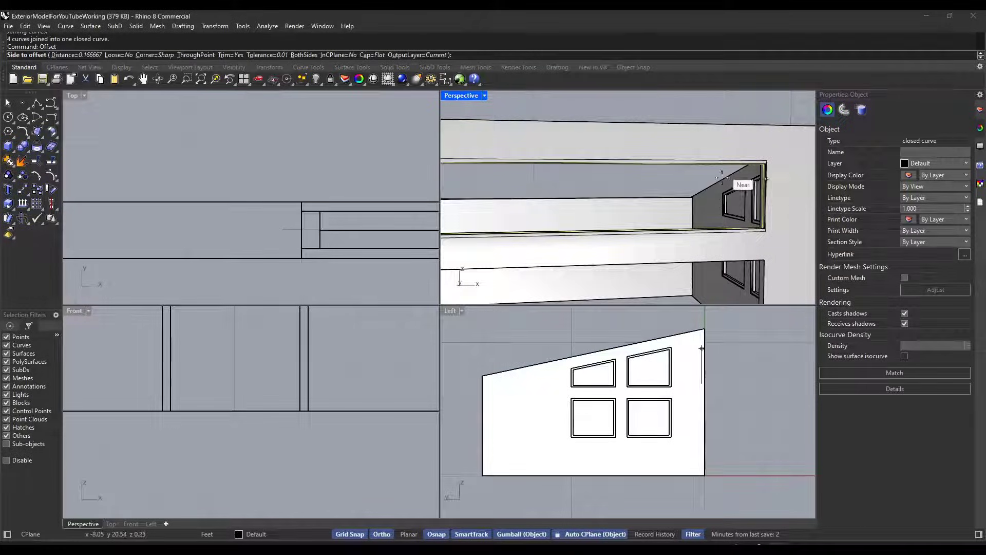
click(623, 216)
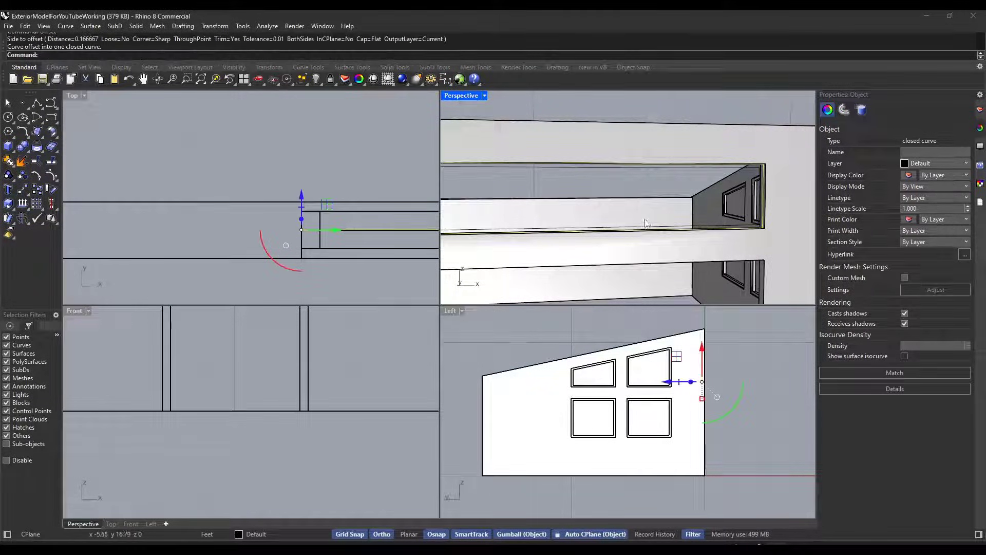
Extrude the window outline and its inner offset together as a solid frame, 0.16667 ft to both sides
right_drag(740, 251, 777, 246)
shift+click(718, 218)
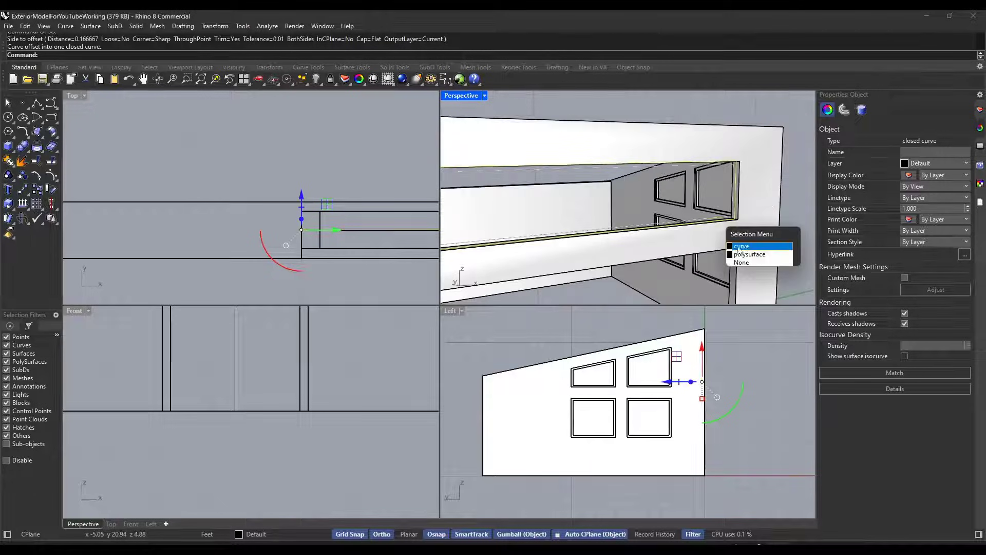
click(740, 244)
text(ed)
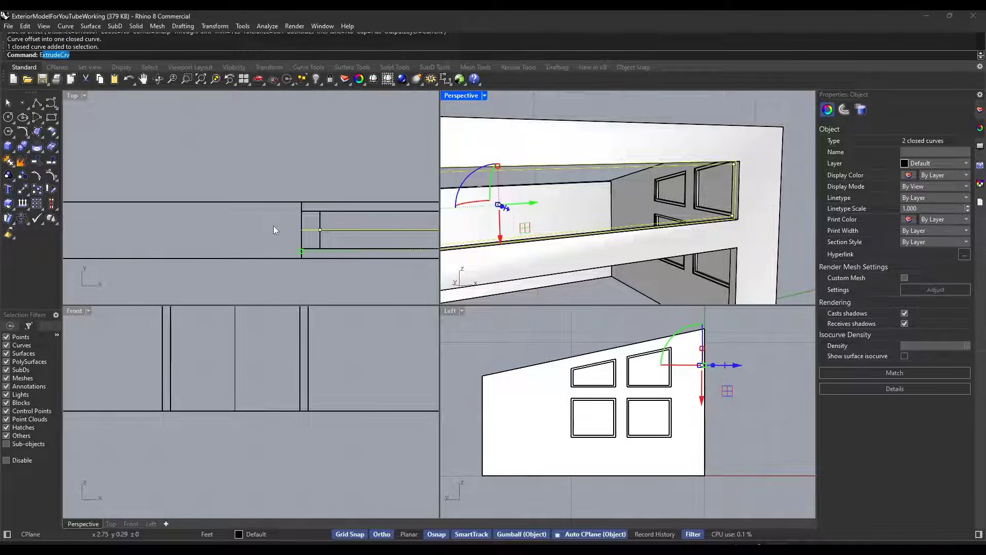
key(BackSpace)
key(BackSpace)
text(extrudecrv)
key(Return)
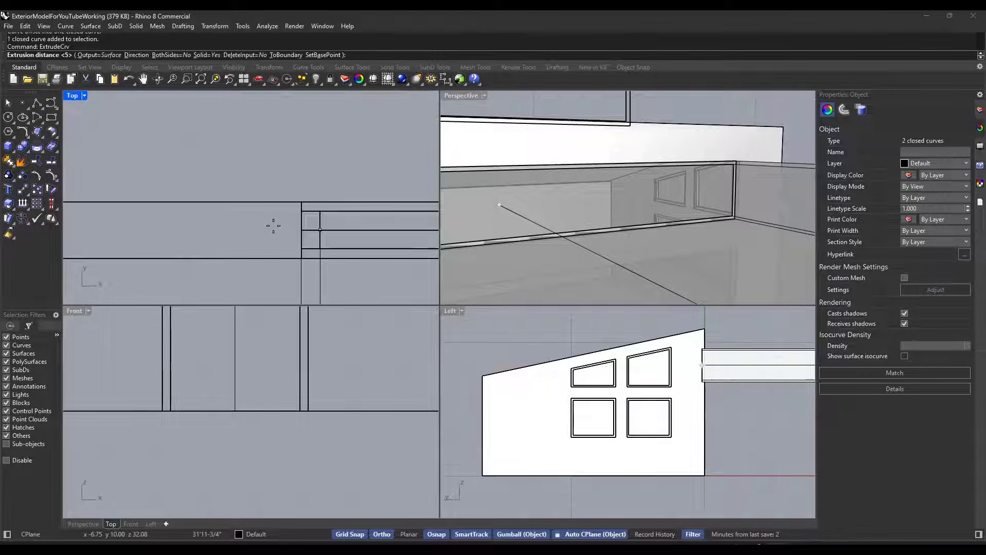
text(b)
key(Return)
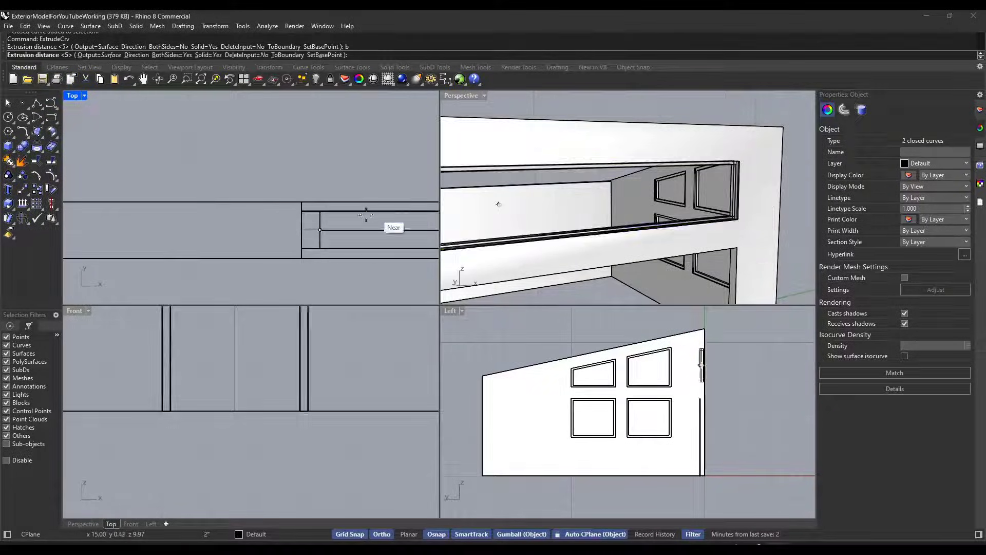
click(304, 213)
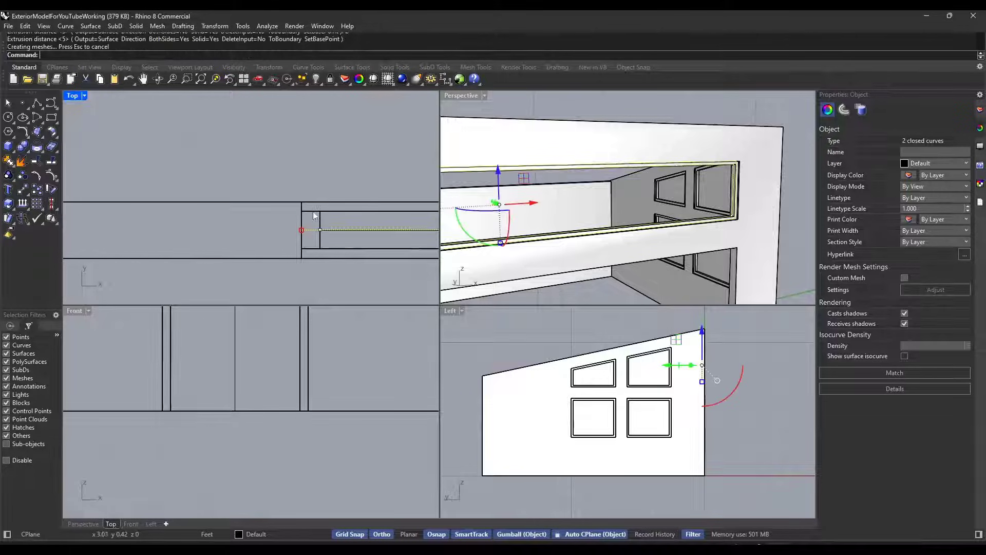
Clear the selection and examine the solid frame in the long upper window and its corners from several angles
right_drag(768, 184, 740, 201)
scroll(740, 201, up, 5)
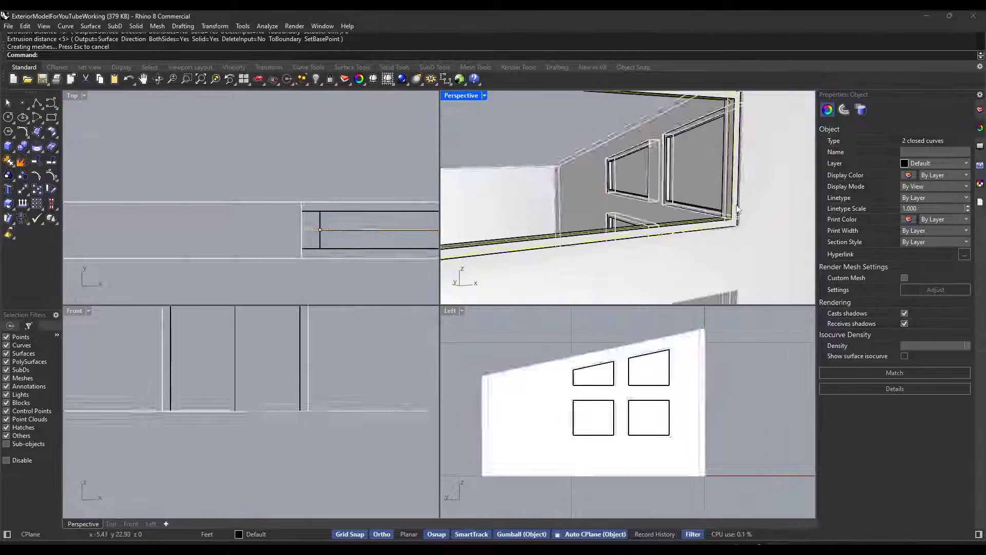
click(738, 203)
scroll(739, 202, down, 8)
scroll(554, 184, up, 2)
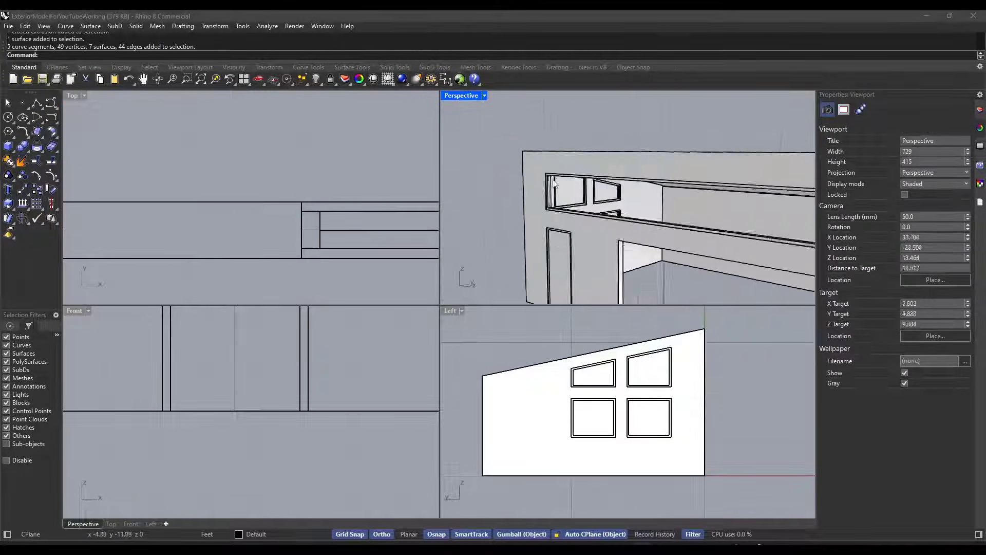
scroll(554, 184, up, 4)
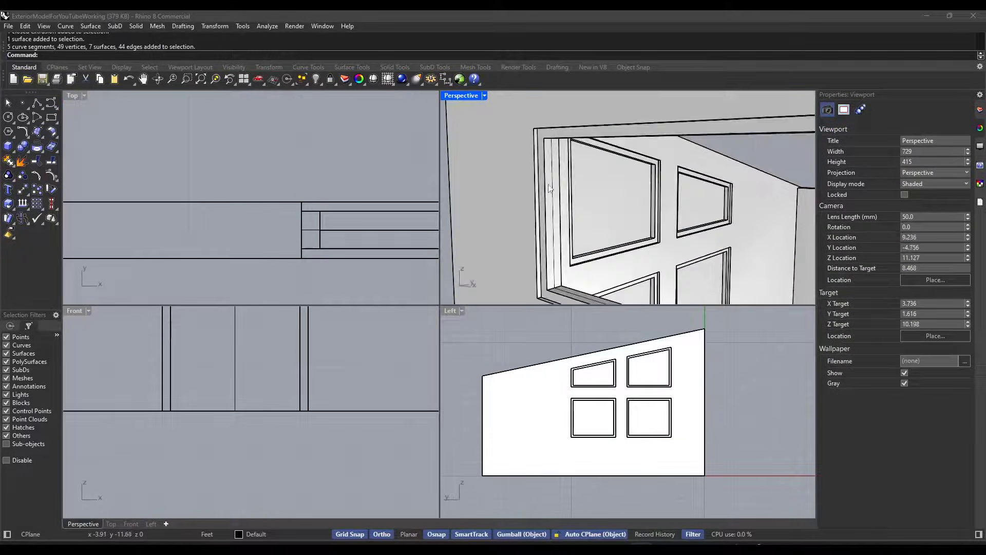
scroll(585, 290, down, 6)
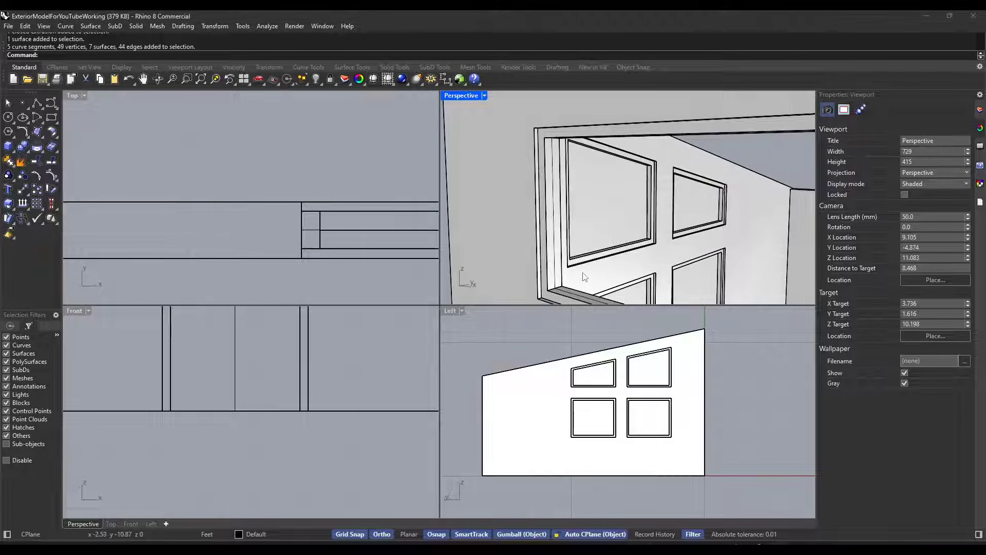
scroll(557, 291, down, 8)
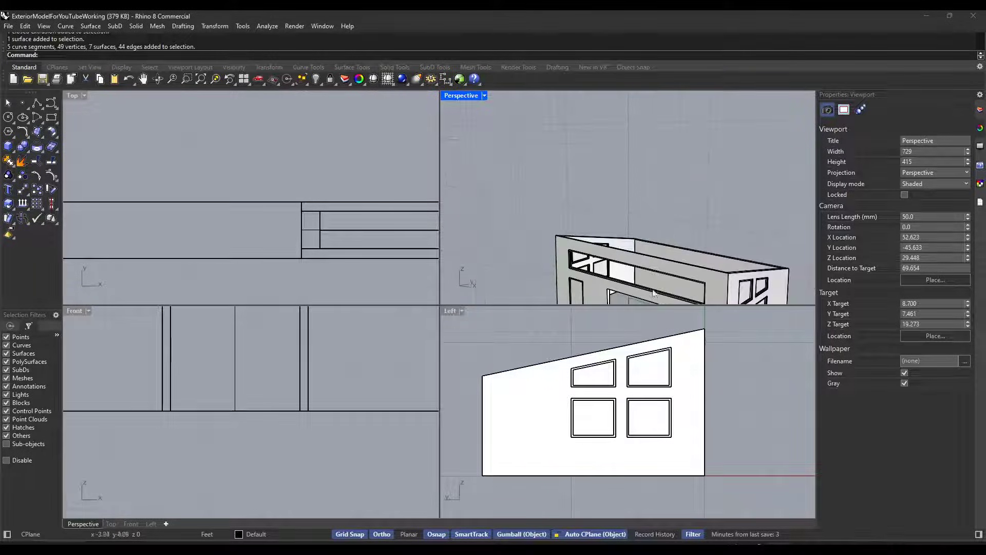
scroll(645, 295, up, 8)
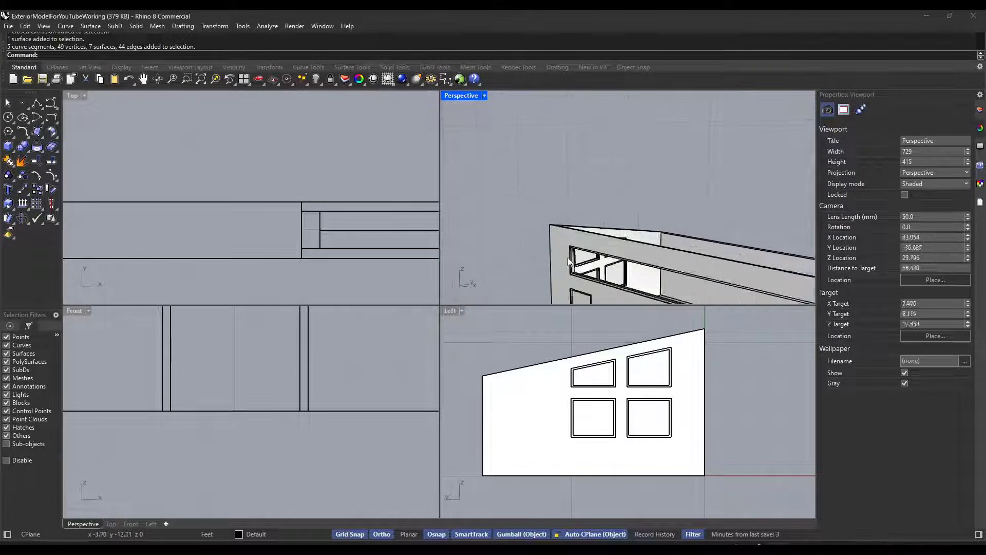
Draw a rectangle at the long window frame's inner bottom corner, spanning the frame's width and depth
scroll(574, 250, up, 3)
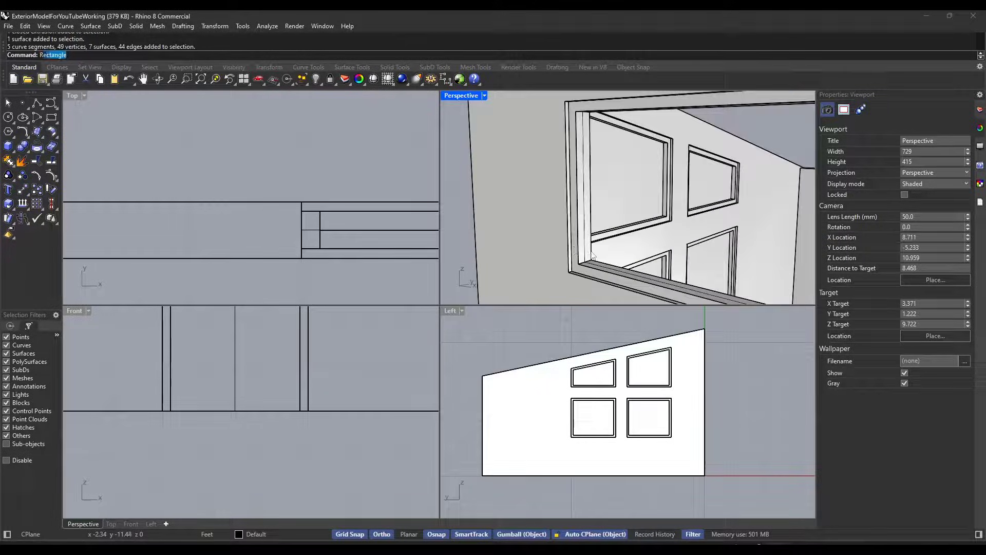
key(Return)
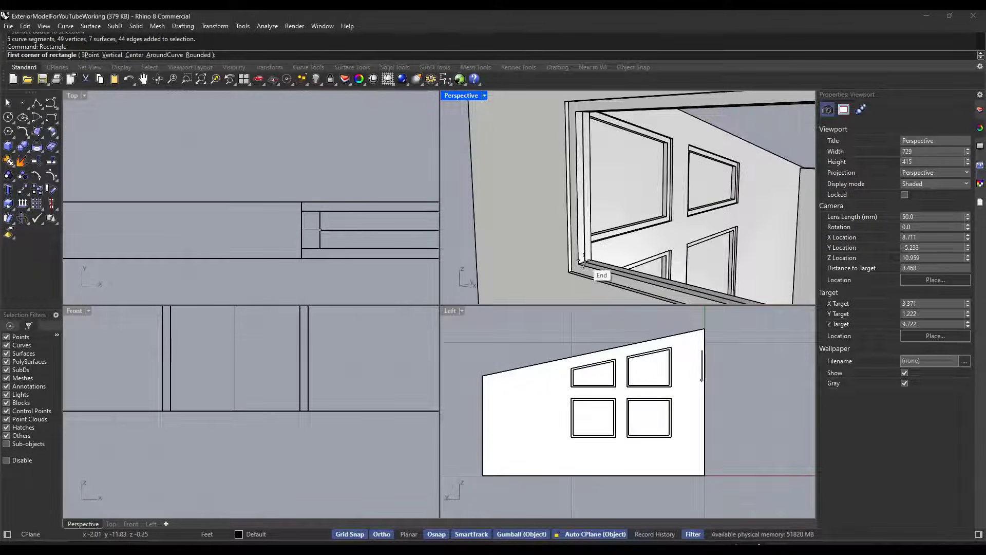
click(584, 263)
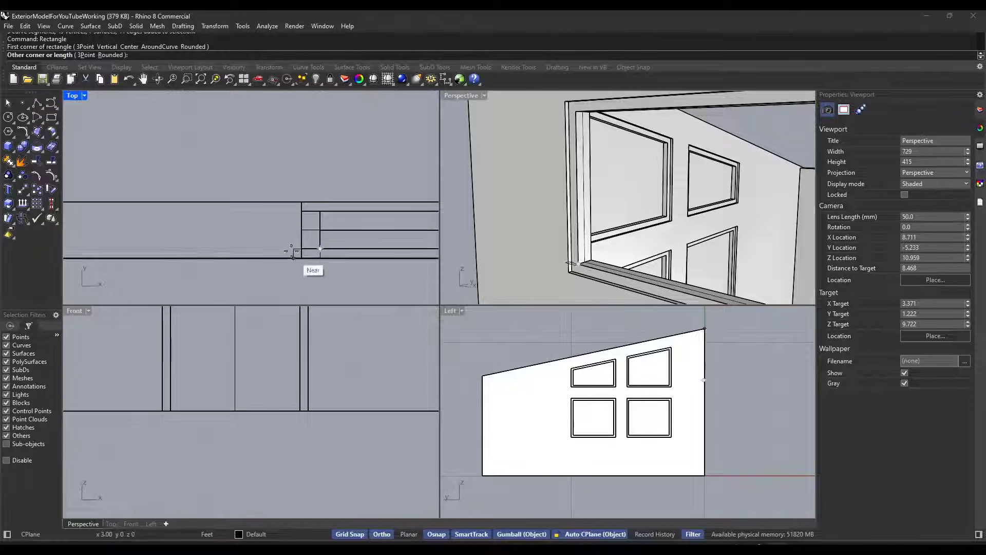
click(300, 211)
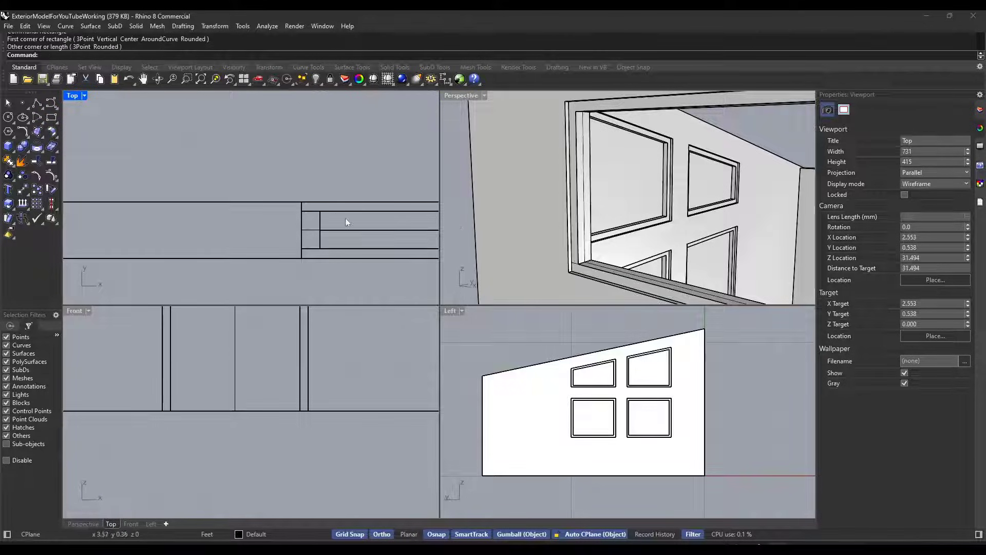
Extrude the corner rectangle as a solid to one side only, up to the inner top edge of the window frame
click(575, 264)
click(575, 264)
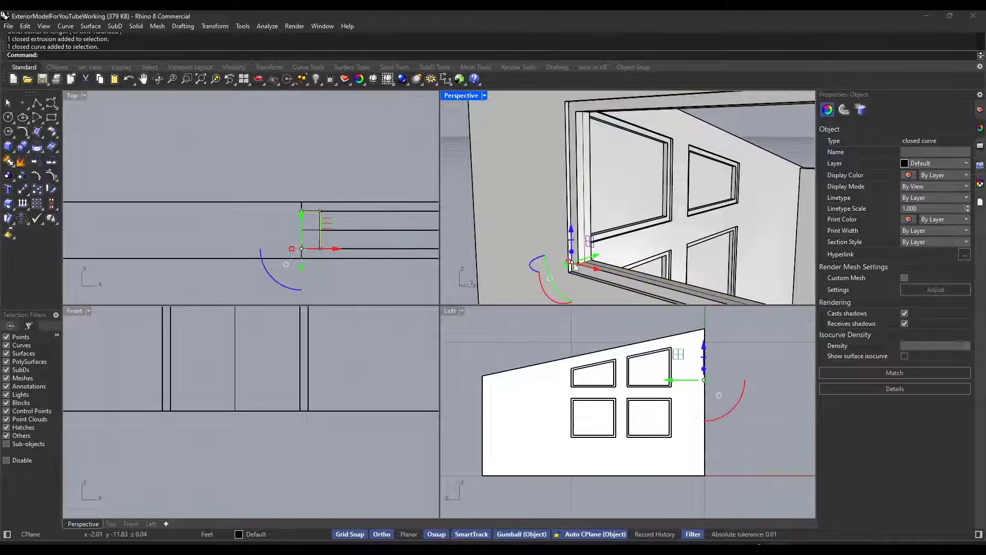
text(ExtrudeCrv)
key(Return)
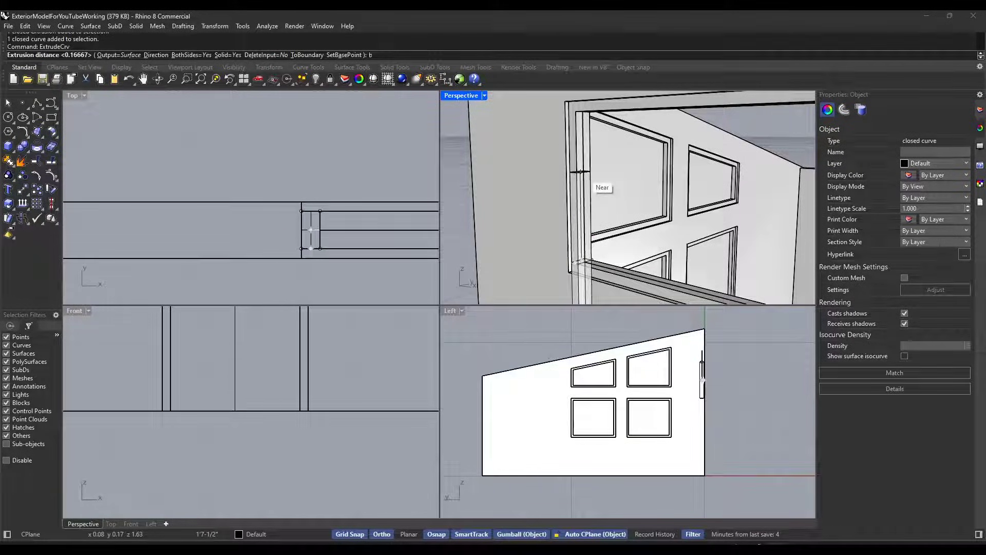
text(b)
key(Return)
click(576, 116)
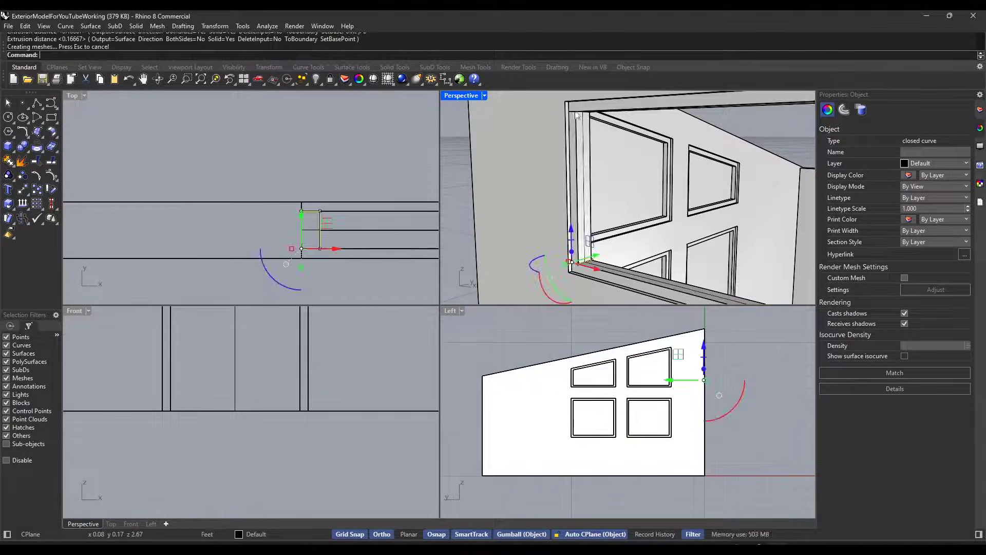
Select the vertical corner post in the long upper window and maximize the Perspective viewport
right_drag(592, 268, 625, 268)
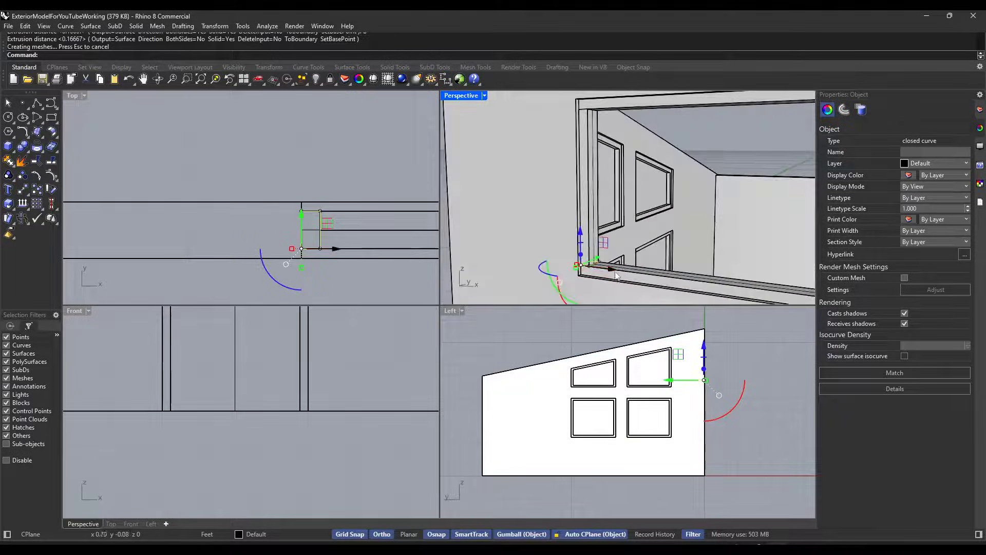
mouse_move(611, 272)
mouse_down()
mouse_move(689, 283)
mouse_move(611, 272)
mouse_up()
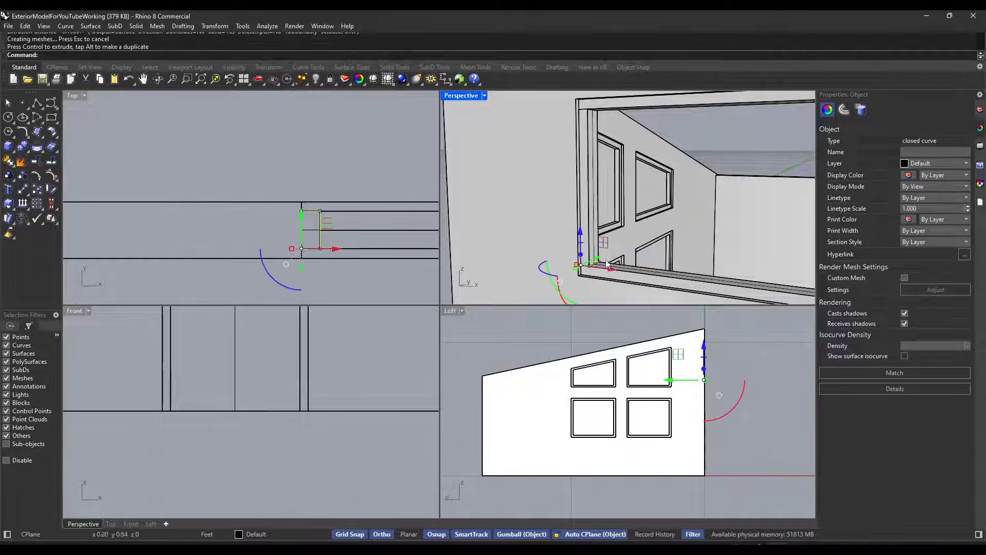
click(588, 218)
click(622, 246)
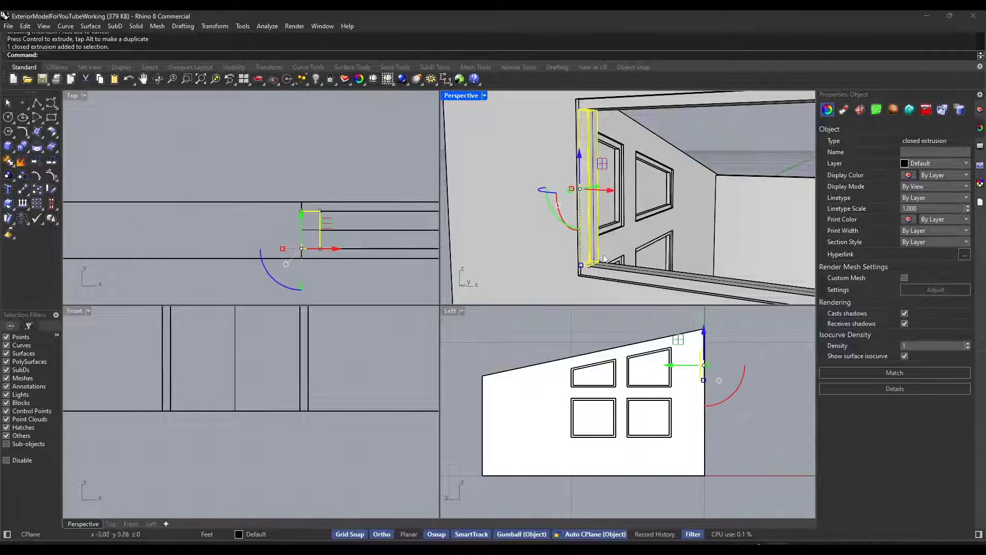
scroll(577, 207, down, 3)
scroll(576, 208, down, 5)
right_drag(606, 208, 641, 201)
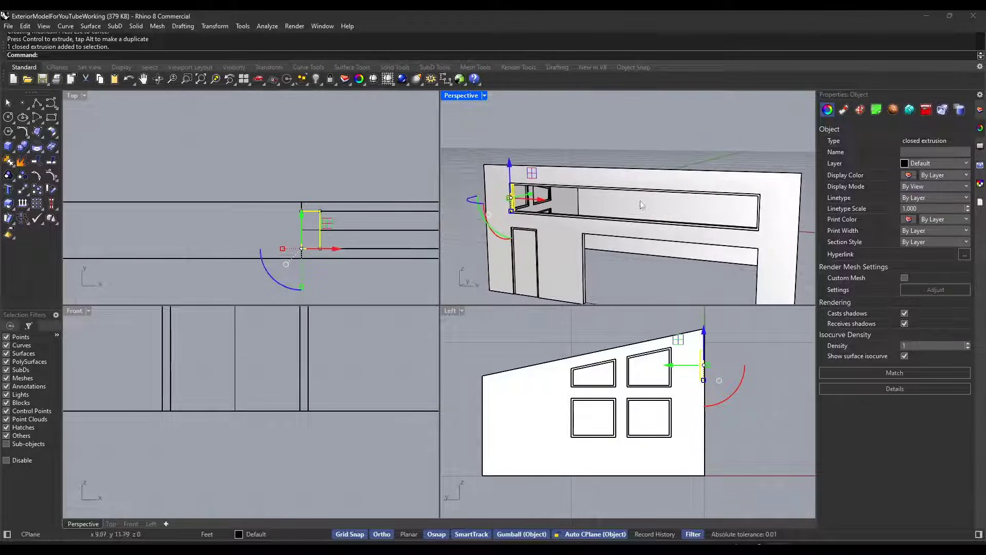
double_click(470, 97)
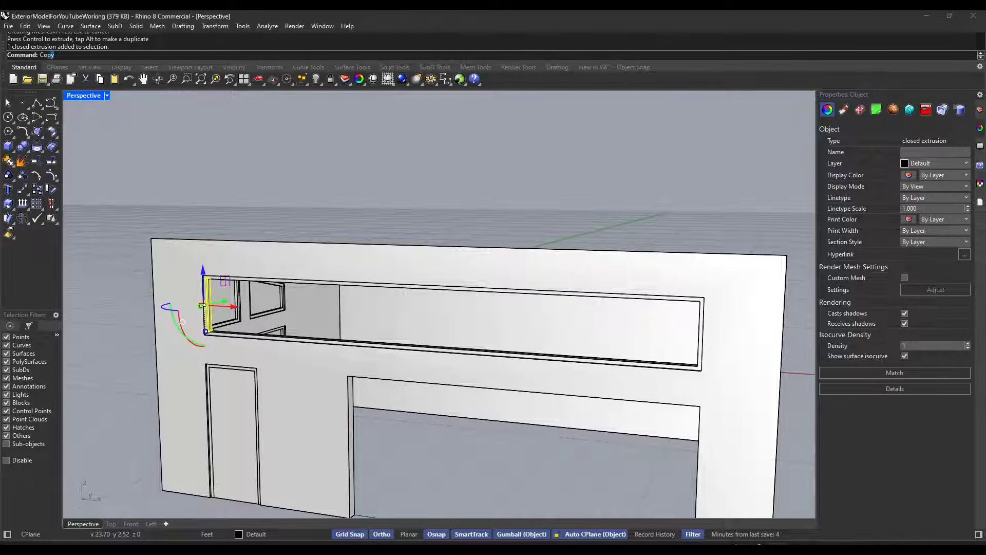
Copy the post from its bottom outer corner to the point midway between the long window's two bottom corners, using the Between snap
key(Return)
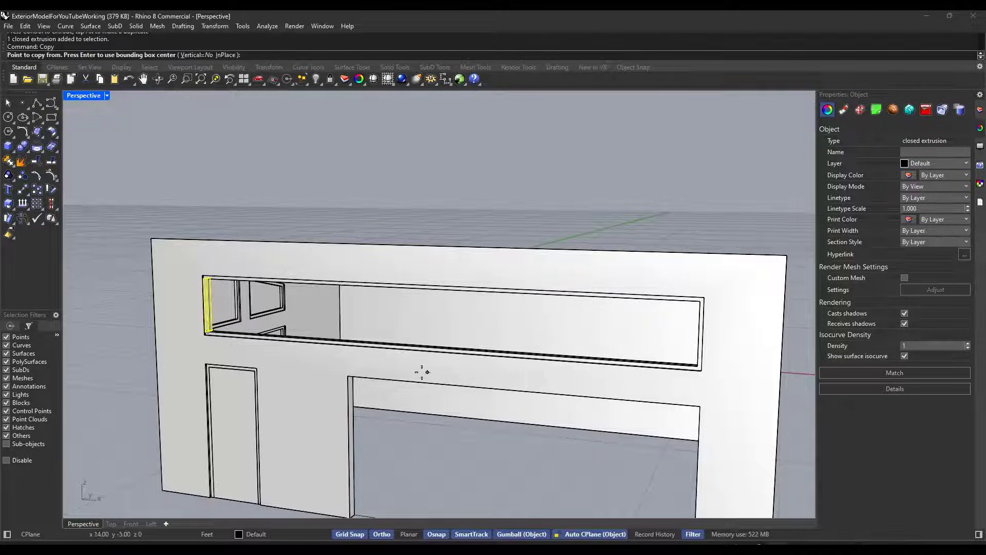
scroll(220, 341, up, 5)
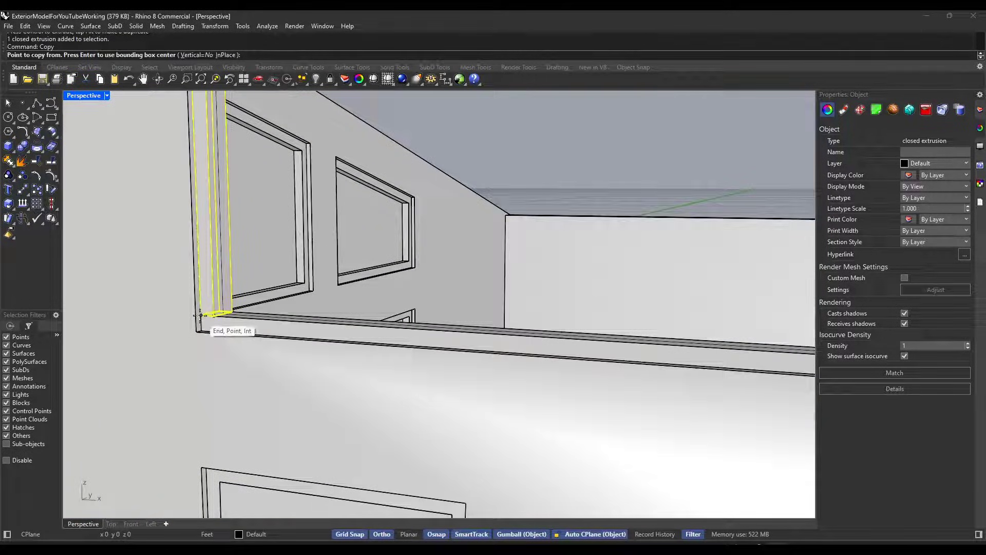
click(202, 315)
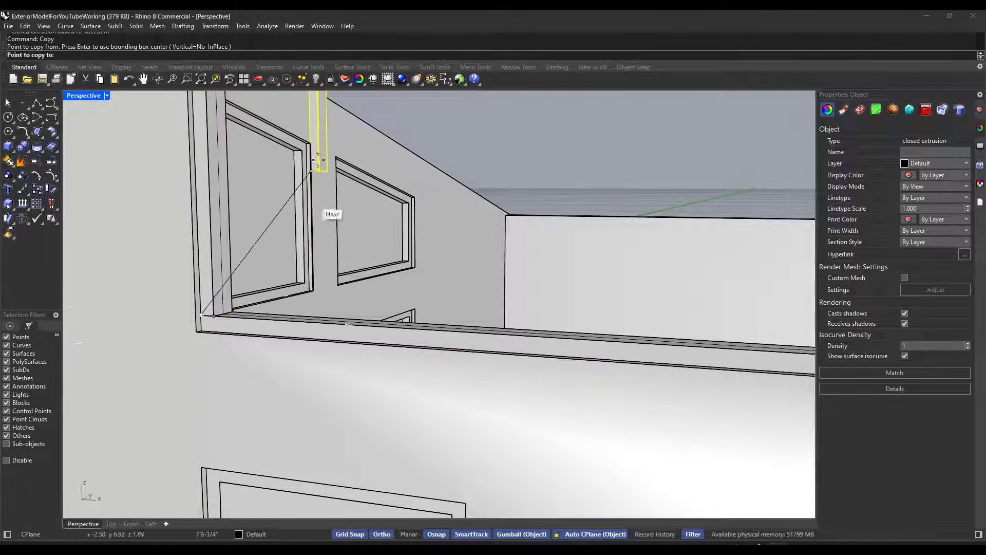
click(618, 67)
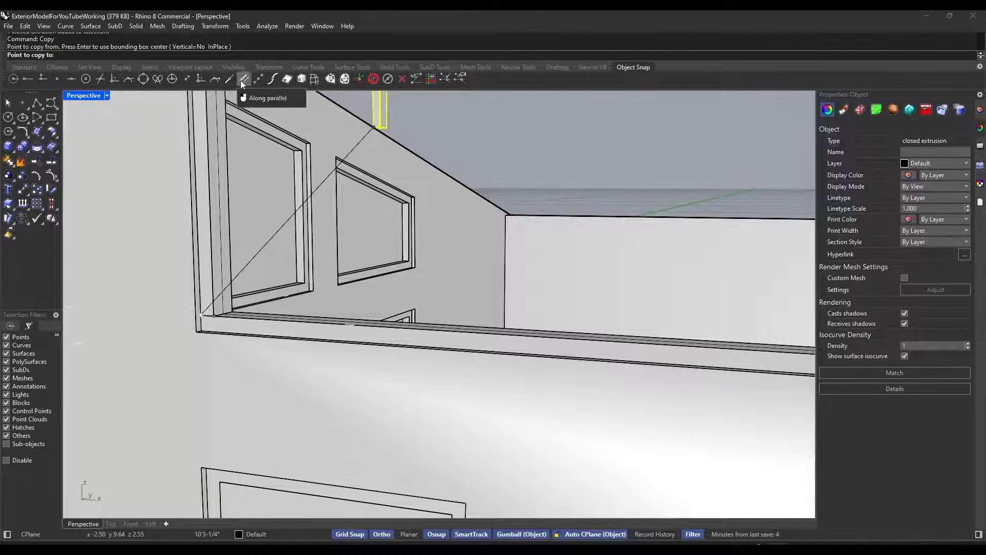
click(256, 80)
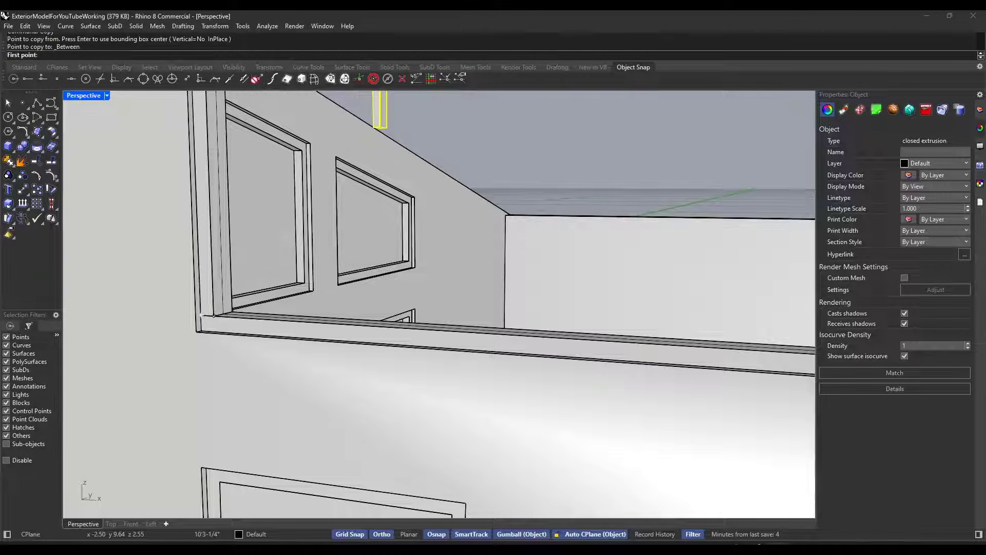
click(201, 315)
scroll(316, 322, down, 9)
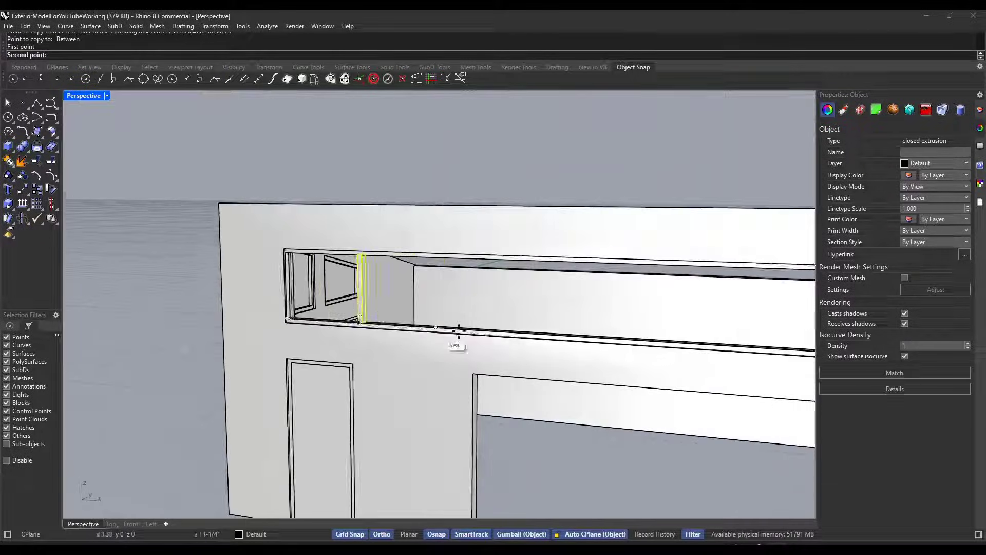
shift+right_drag(771, 336, 535, 297)
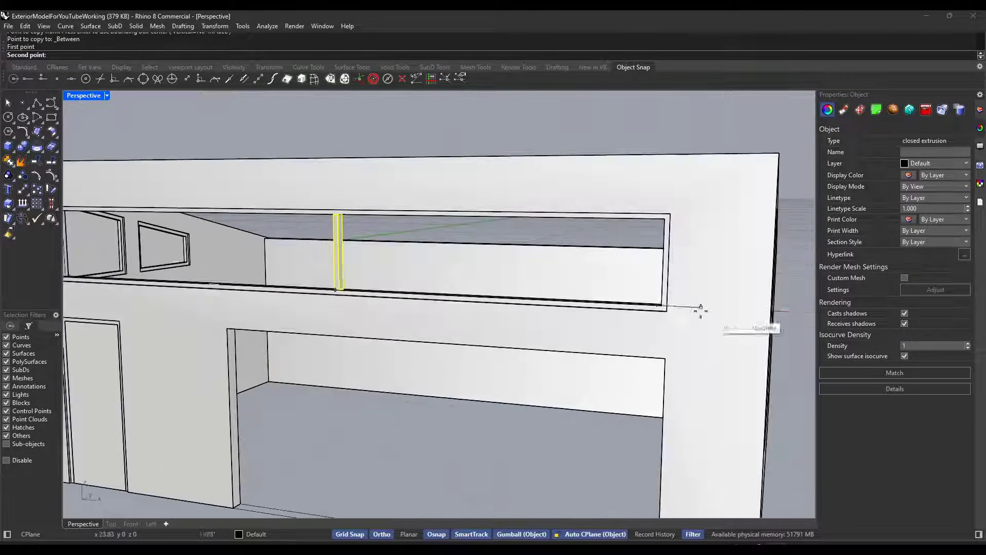
click(668, 306)
scroll(492, 297, up, 5)
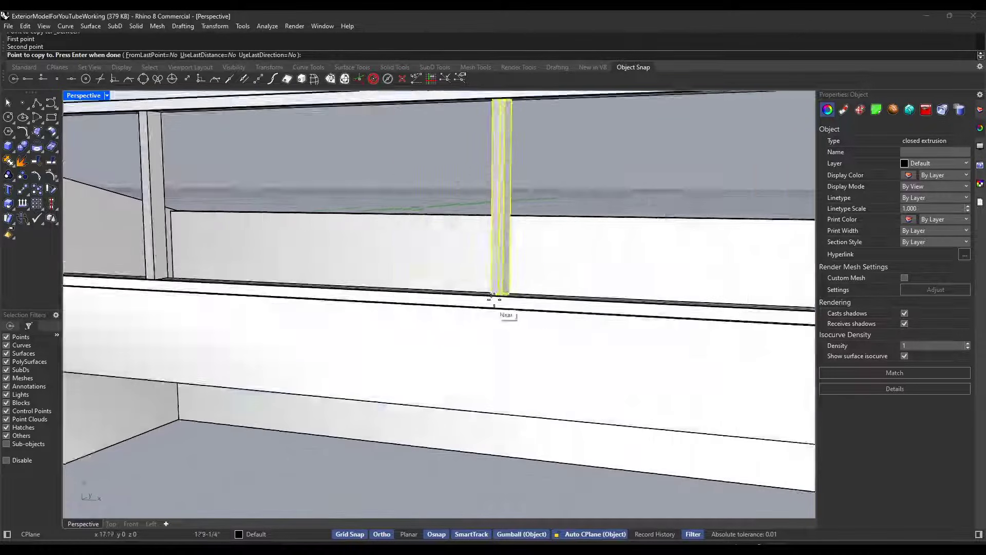
scroll(492, 296, down, 5)
scroll(234, 268, up, 7)
right_drag(233, 267, 298, 261)
scroll(268, 279, down, 12)
key(Return)
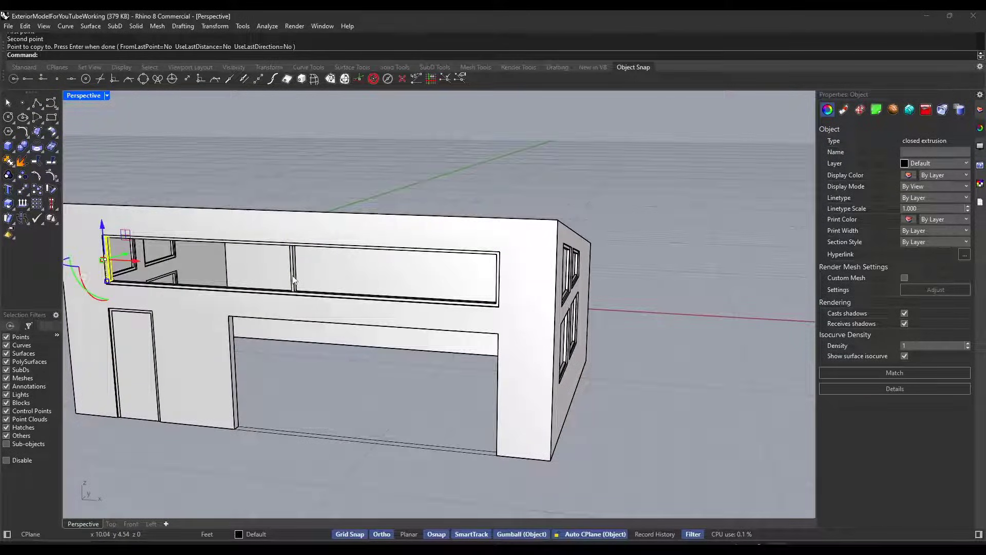
Copy the middle post toward the garage-door end of the window, with a base point midway between the post's base and that end's corner
click(294, 280)
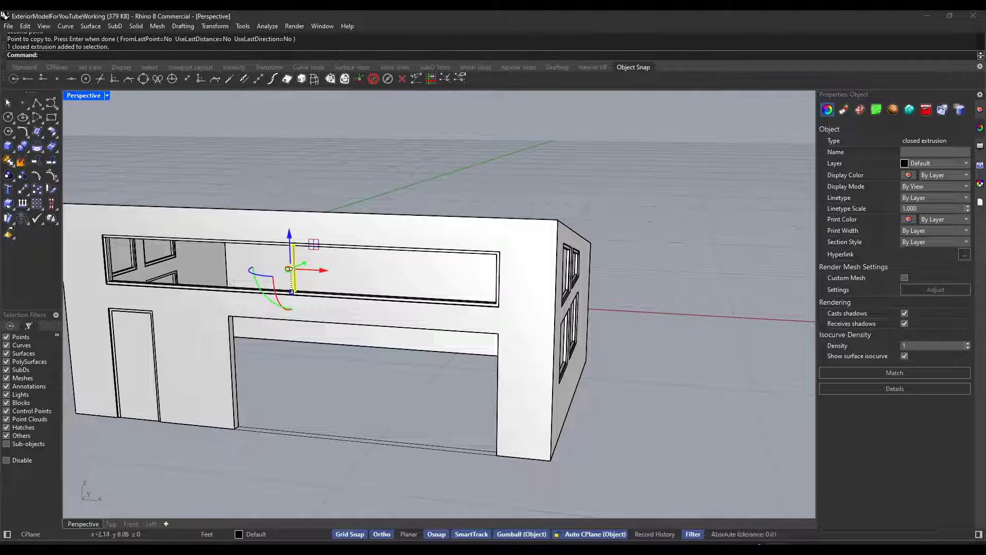
text(Copy)
key(Return)
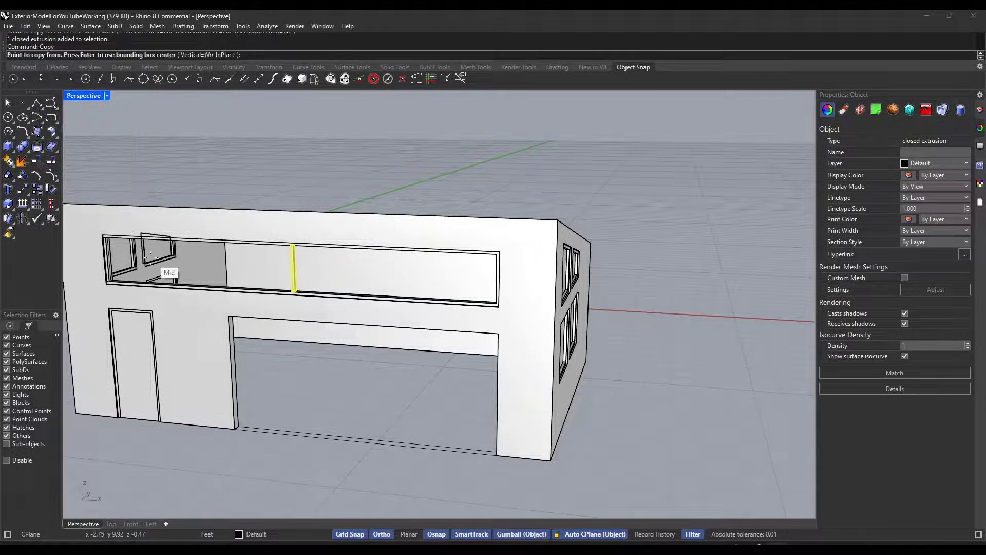
text(_between)
key(Return)
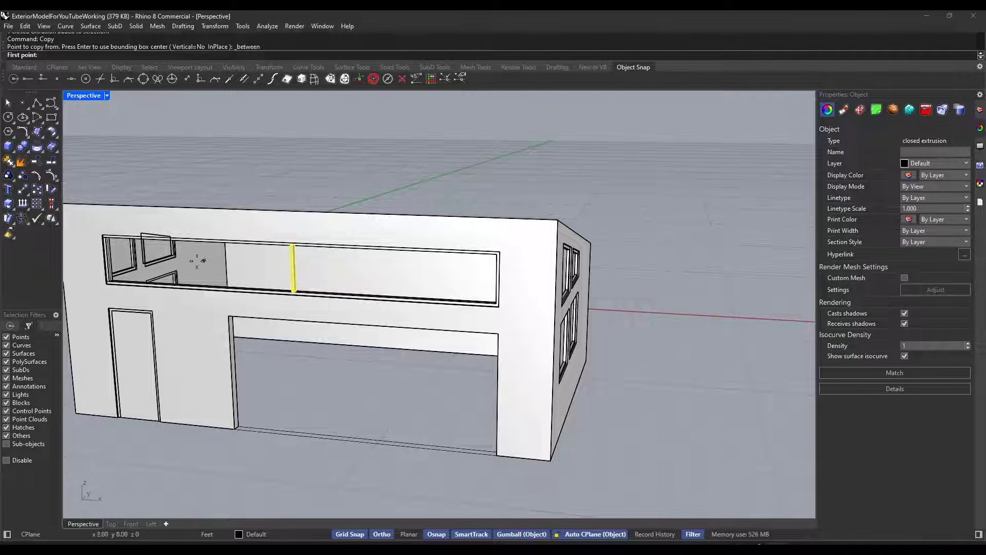
scroll(290, 293, up, 5)
scroll(291, 288, up, 2)
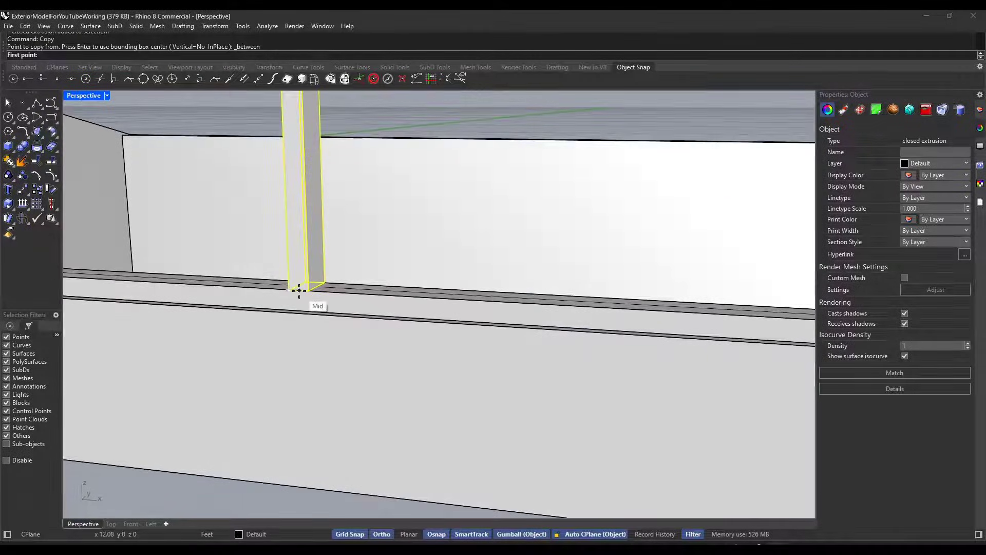
click(298, 288)
scroll(375, 302, down, 4)
scroll(384, 301, down, 4)
scroll(644, 315, up, 7)
click(636, 314)
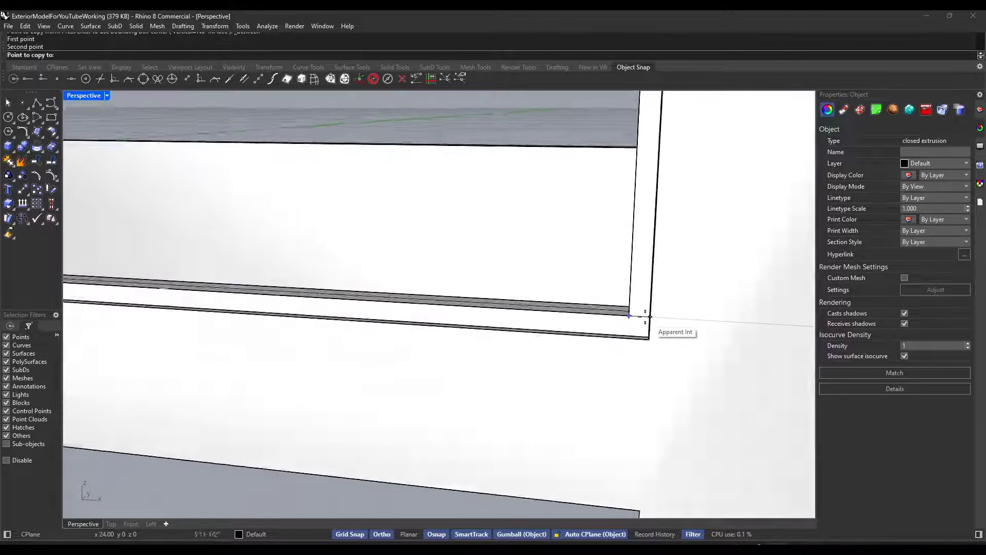
scroll(643, 316, down, 7)
scroll(625, 316, up, 5)
click(623, 318)
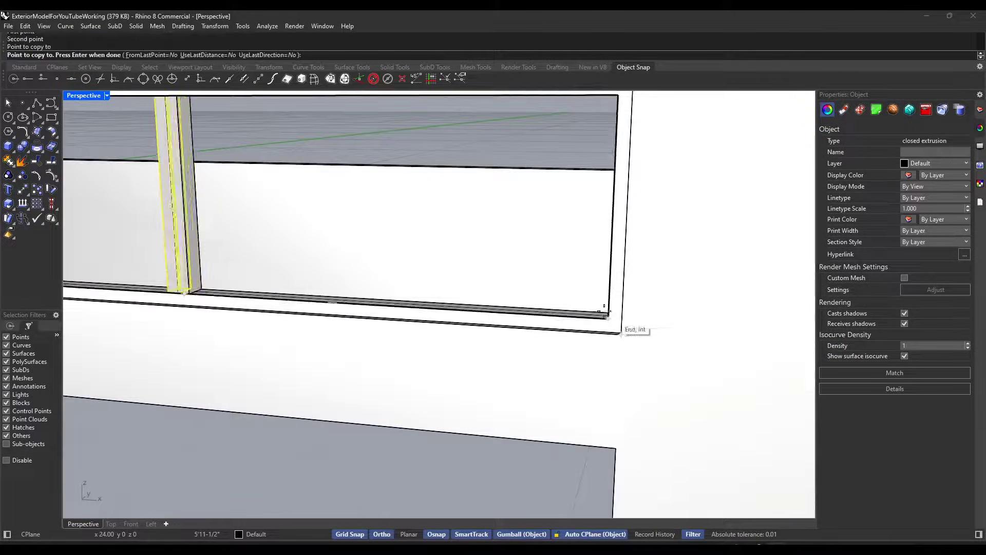
Place another copy of the middle post in the half of the window above the entry door and finish the Copy command
scroll(611, 324, down, 7)
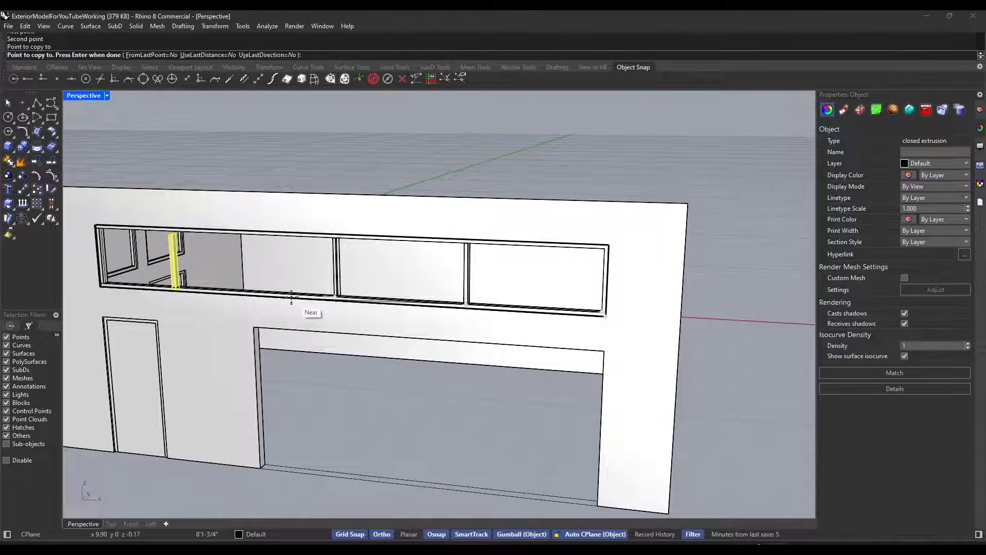
key(Return)
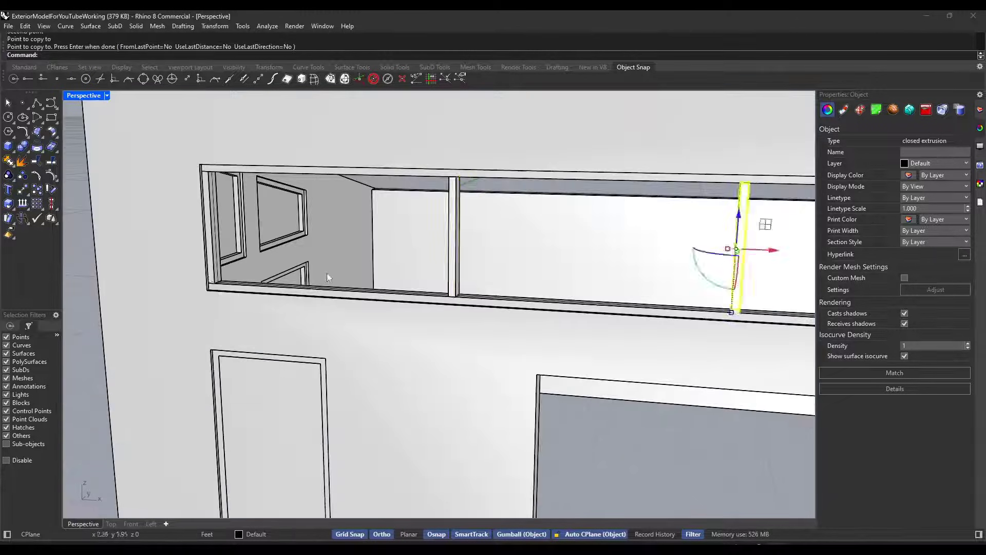
scroll(327, 273, down, 5)
scroll(277, 244, up, 4)
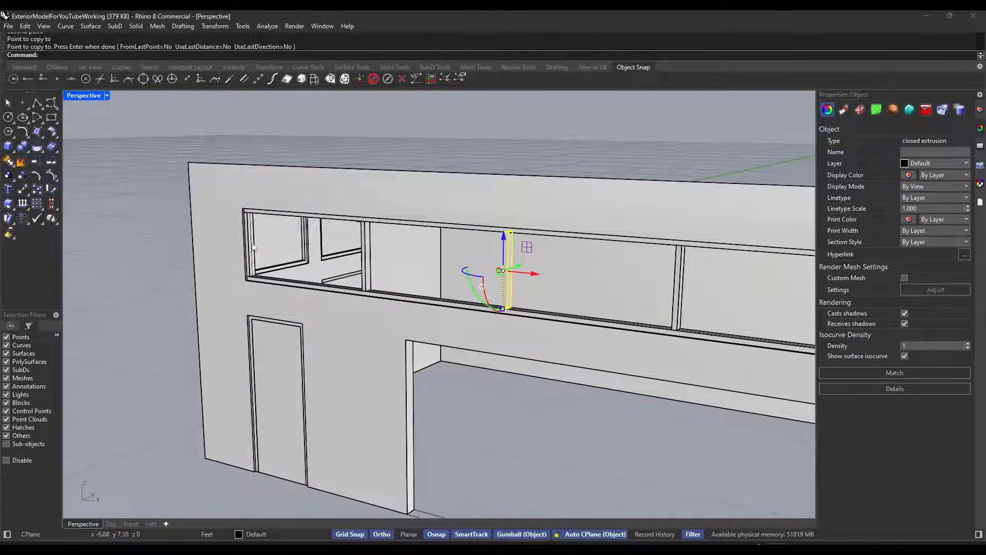
Fill the long upper window with a planar surface made from its inner outline
key(Escape)
click(251, 244)
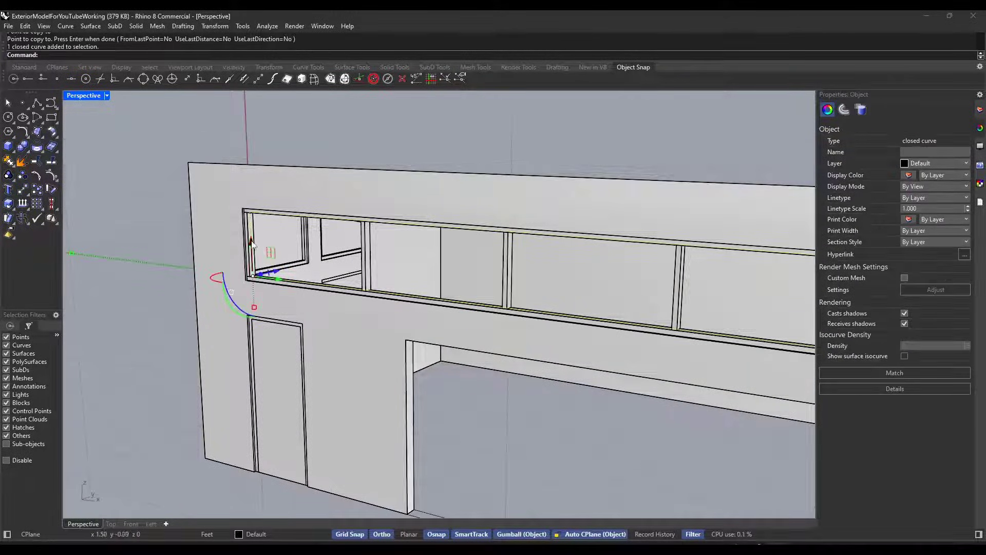
click(39, 133)
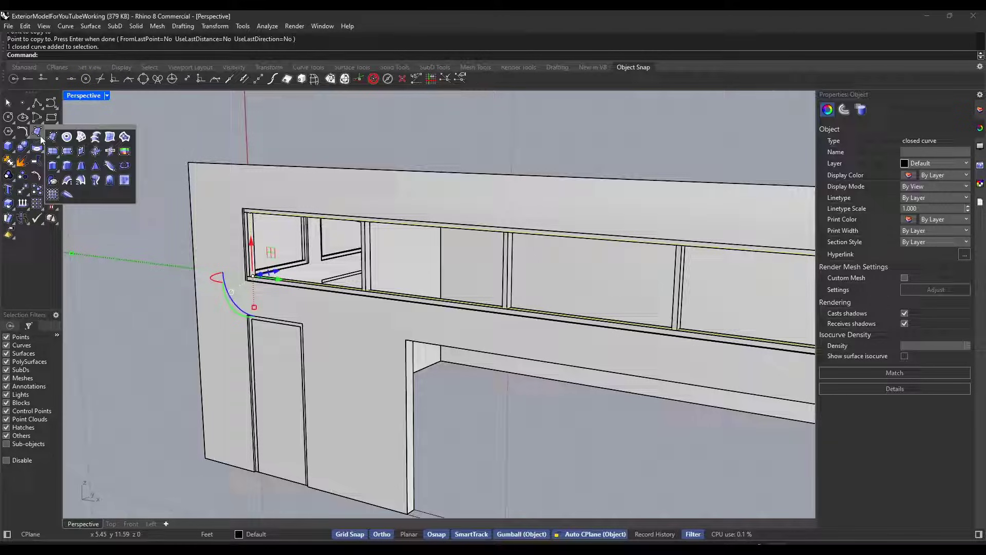
click(72, 140)
scroll(364, 237, down, 4)
mouse_move(363, 237)
right_down()
mouse_move(285, 236)
mouse_move(374, 235)
right_up()
click(440, 179)
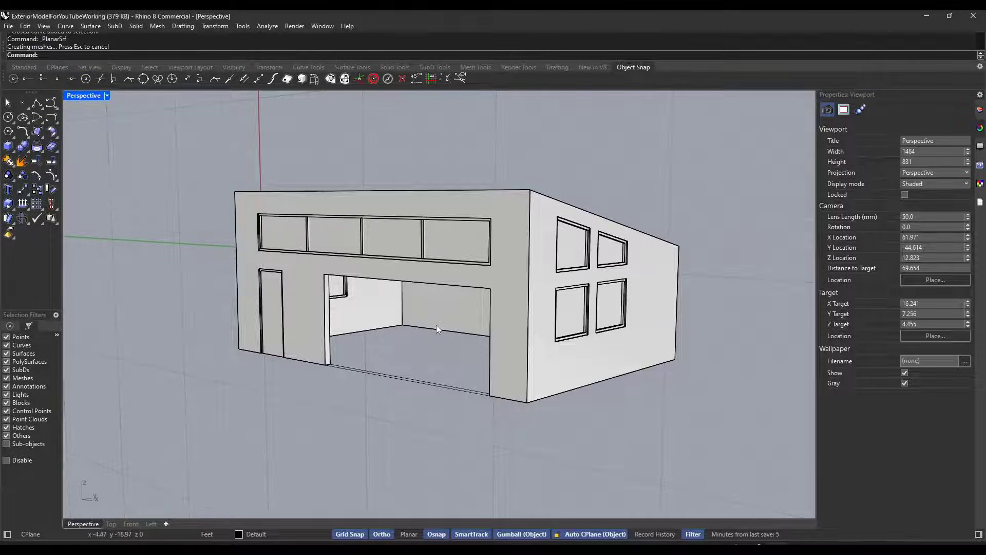
Draw a line along the garage opening's vertical front edge, from its bottom corner up to its top corner
right_drag(437, 329, 591, 339)
scroll(588, 340, up, 5)
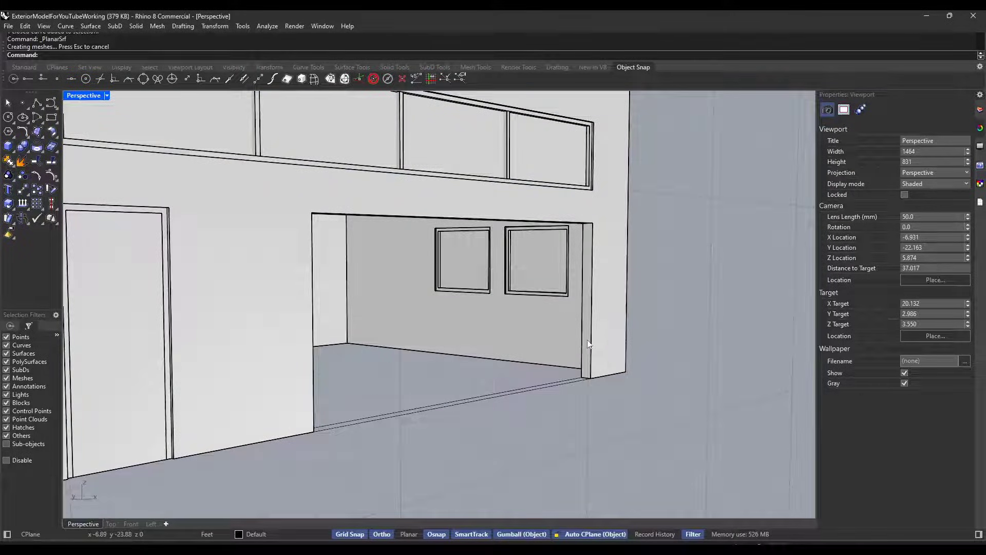
scroll(589, 344, up, 4)
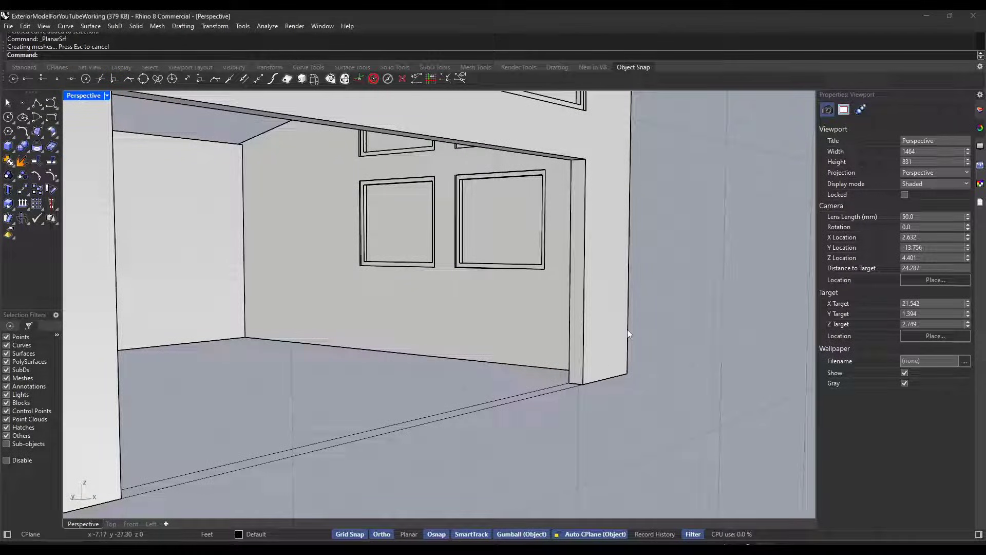
text(line)
key(Return)
click(583, 383)
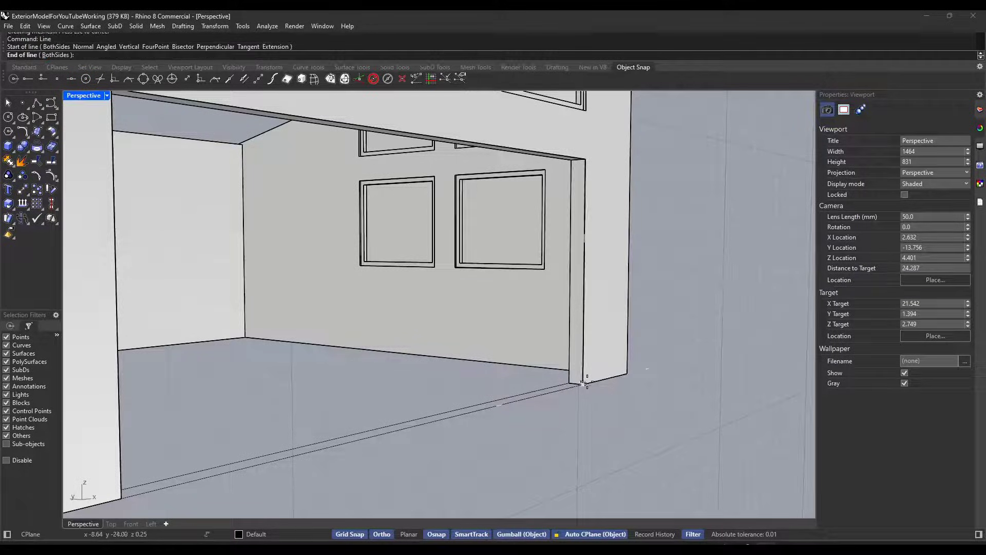
click(587, 161)
Divide the vertical line on the garage opening's edge into equal segments marked with points
click(584, 175)
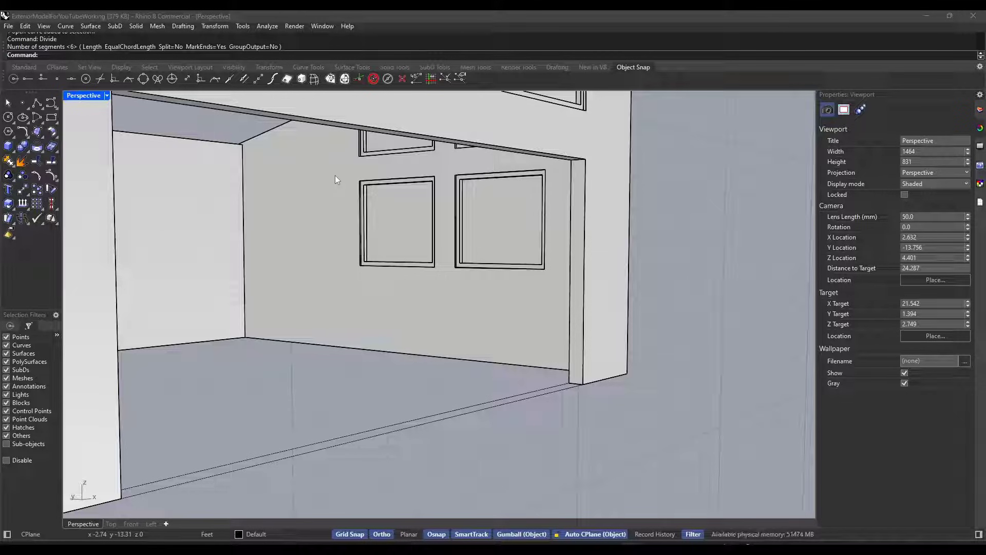
click(694, 224)
text(Di)
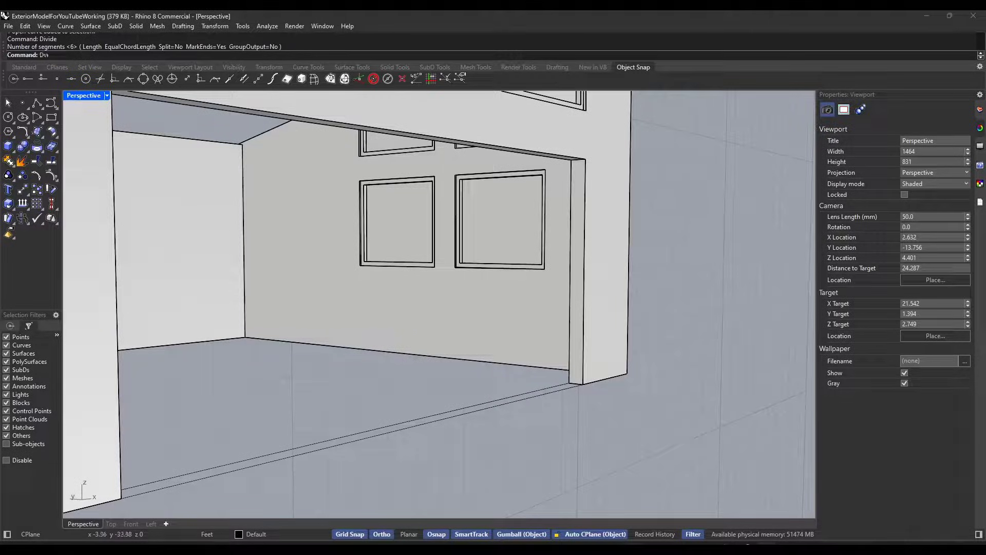
text(vide)
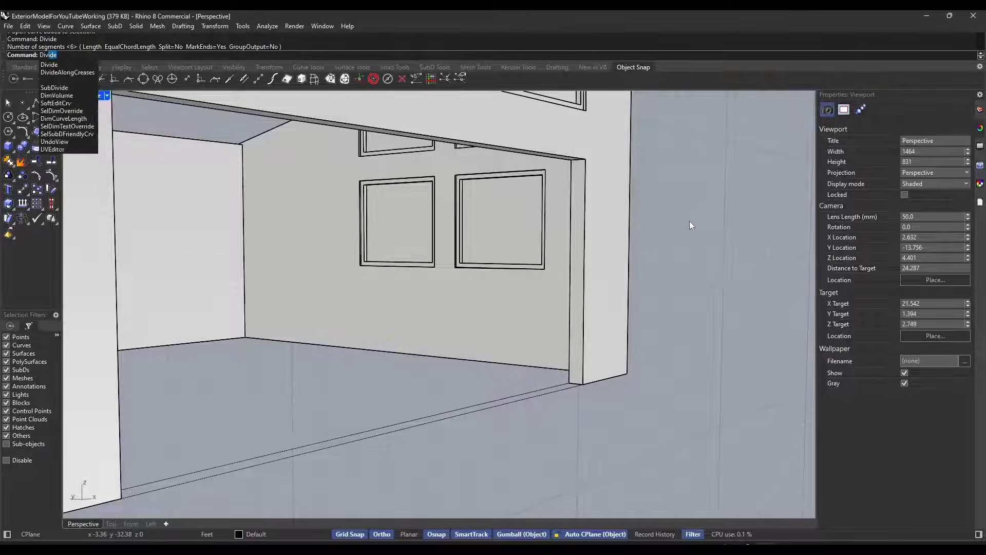
key(Return)
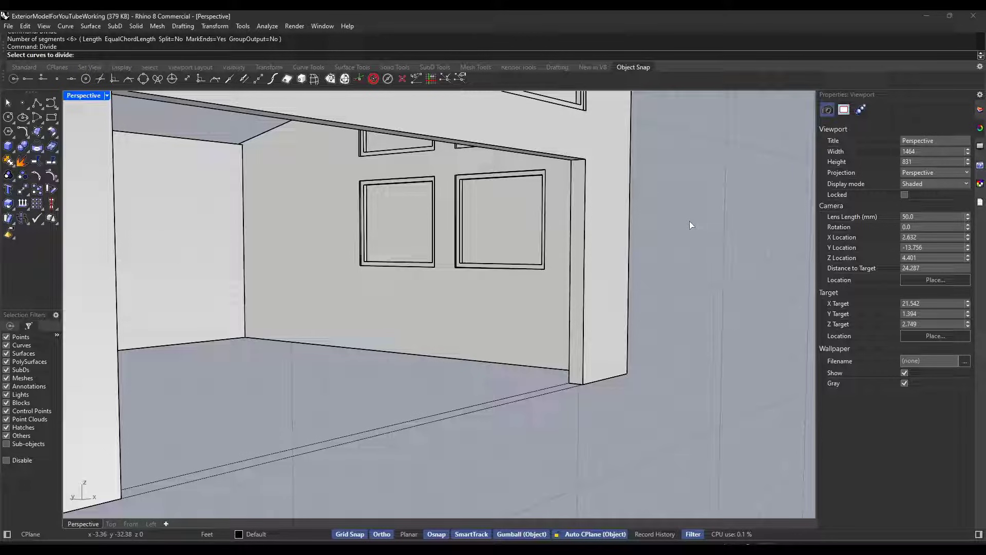
click(586, 242)
click(614, 271)
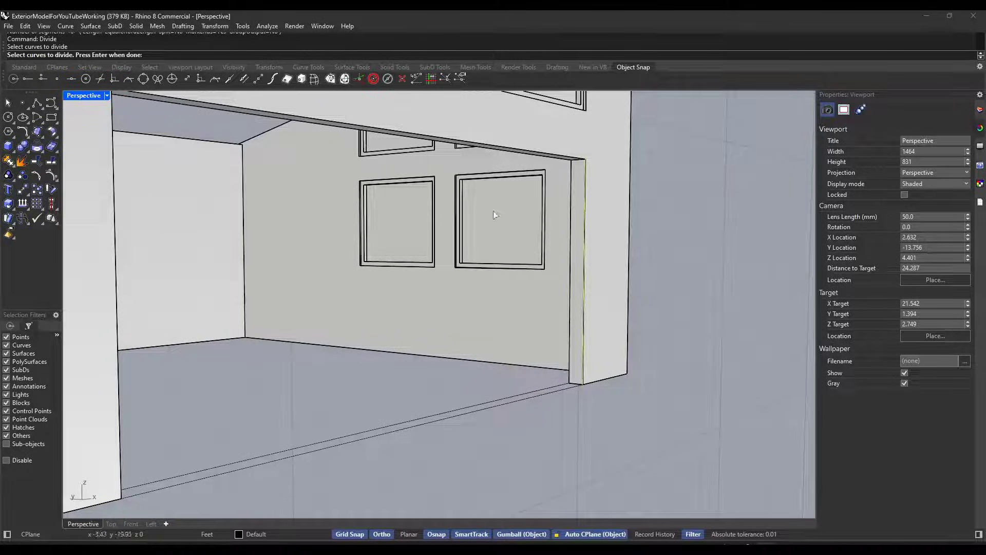
key(Return)
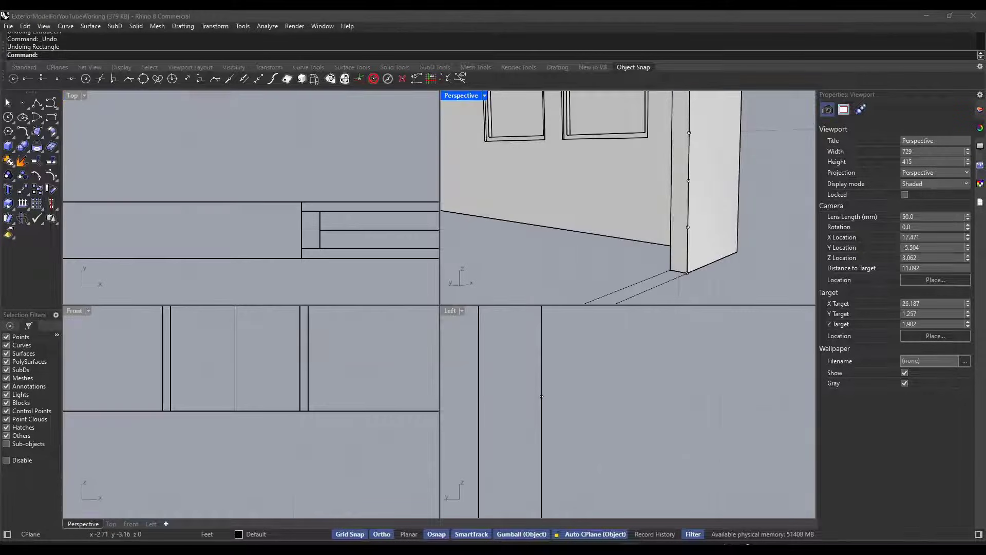
Draw a rectangle on the side face of the garage opening from the lowest division point down to the opening's bottom edge
scroll(688, 231, up, 4)
scroll(685, 229, down, 4)
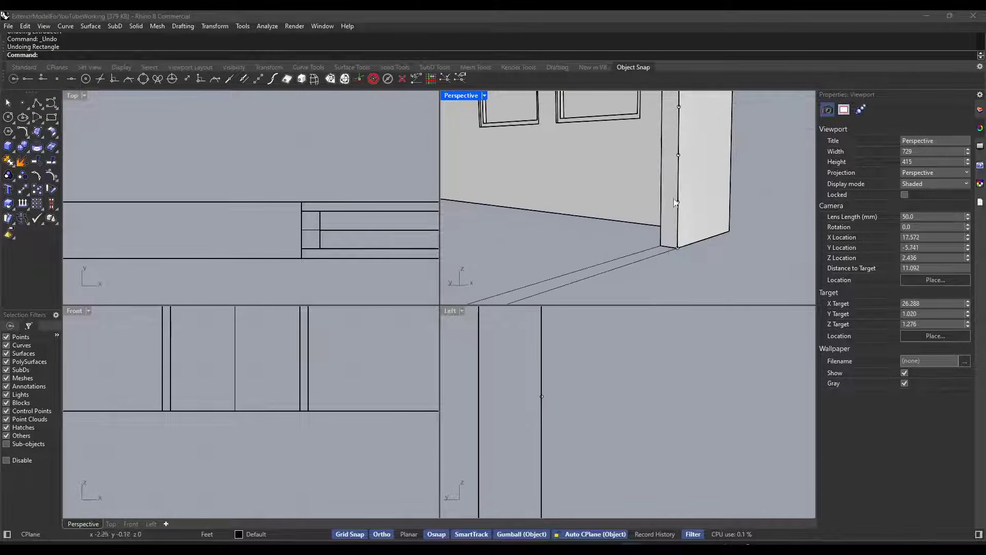
scroll(679, 215, up, 3)
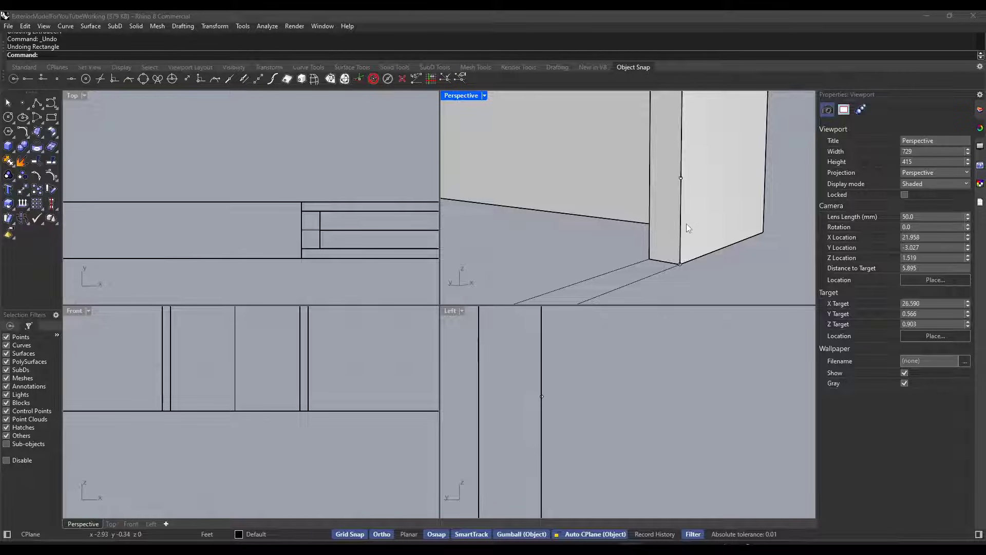
click(678, 208)
click(790, 170)
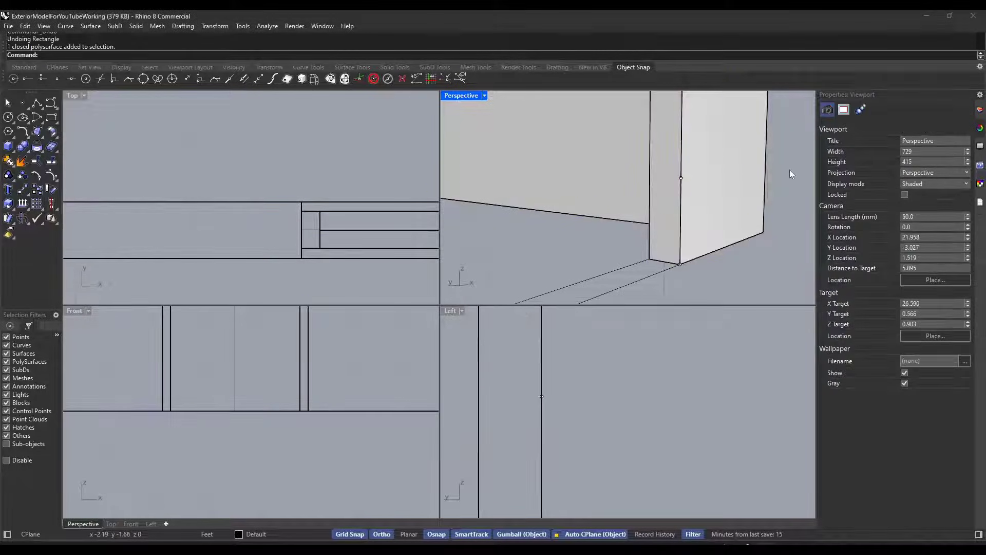
text(Rec)
key(Return)
scroll(678, 206, up, 2)
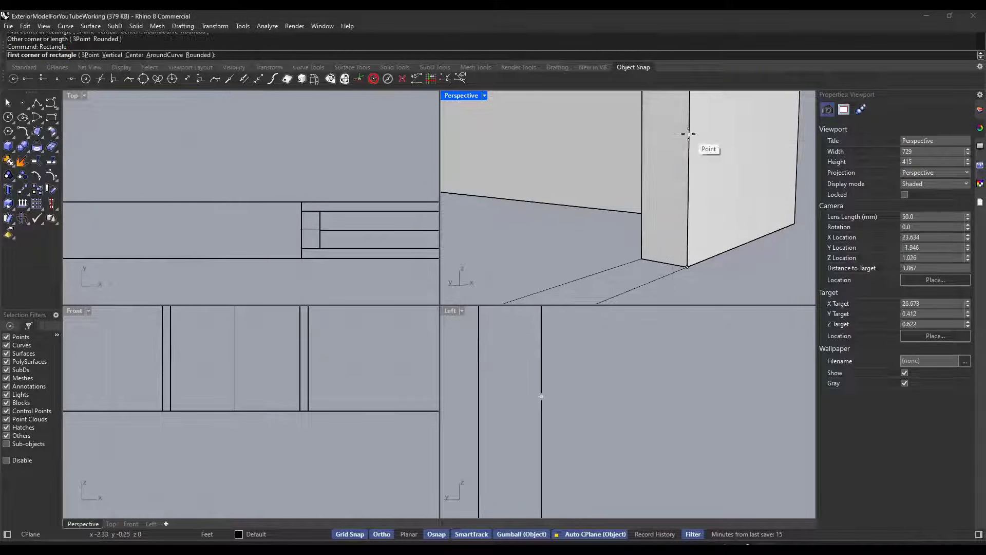
click(688, 134)
click(674, 264)
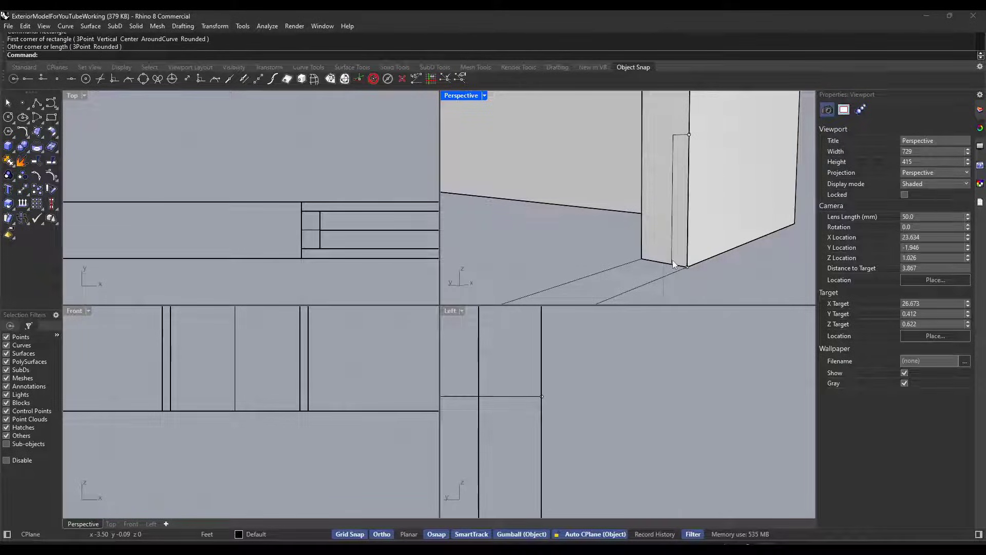
Extrude the rectangle as a solid 16 feet across the garage opening to its opposite side
text(ExtrudeCrv)
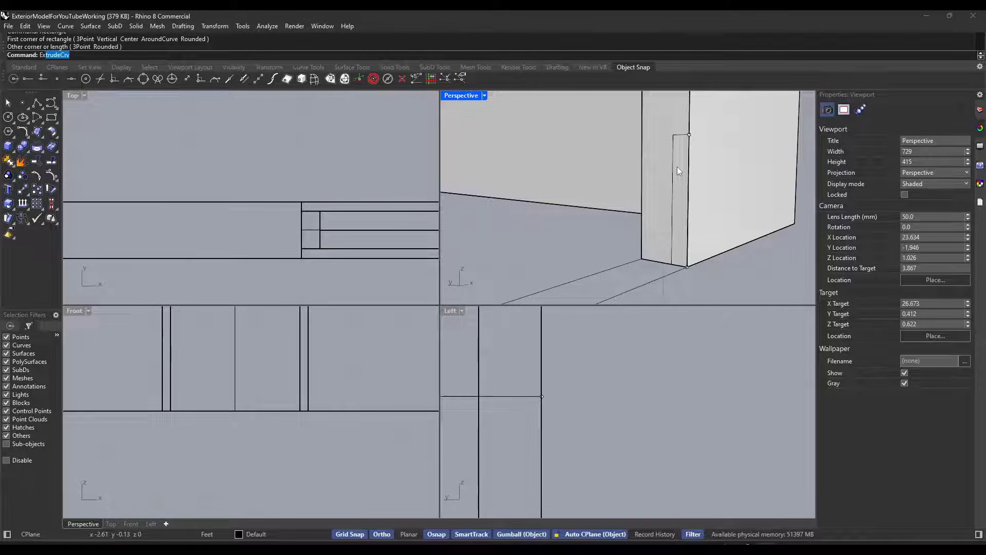
key(Return)
click(673, 170)
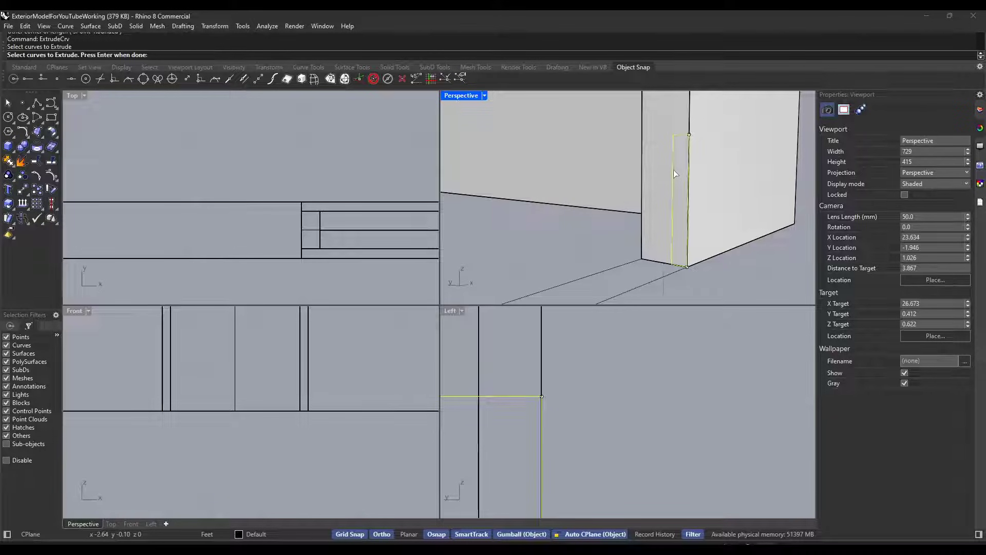
key(Return)
scroll(667, 174, down, 3)
scroll(718, 172, up, 5)
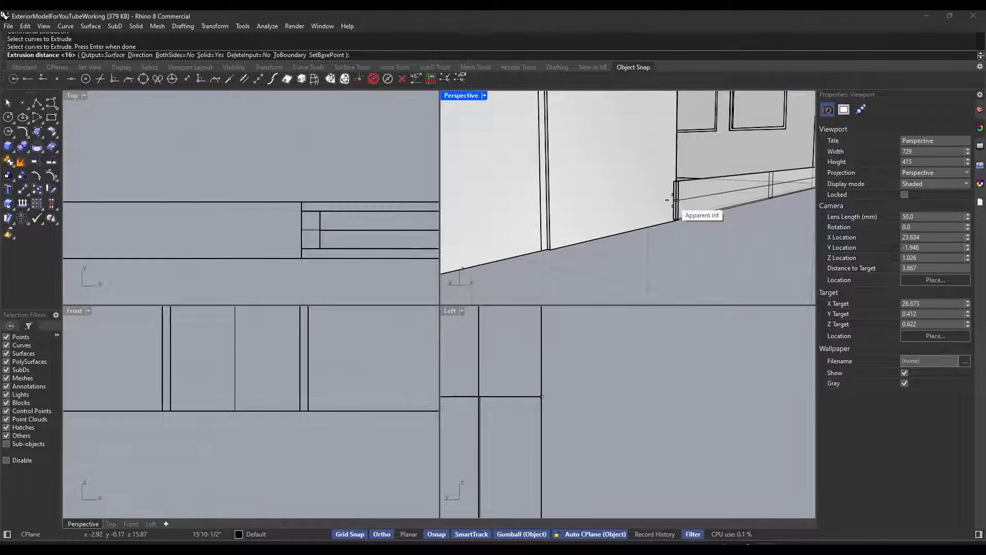
scroll(678, 201, up, 6)
scroll(677, 201, down, 3)
right_drag(677, 201, 669, 210)
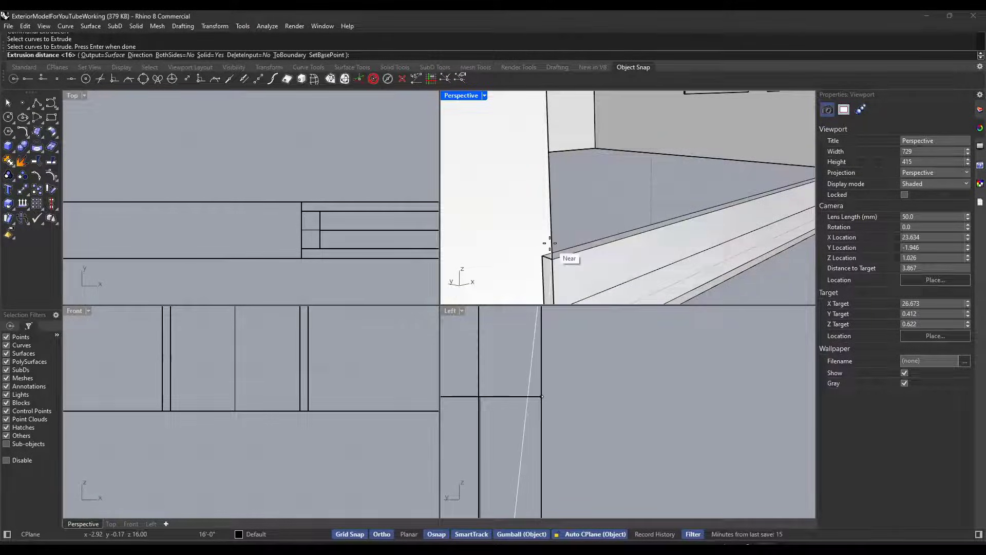
click(547, 246)
scroll(633, 190, down, 8)
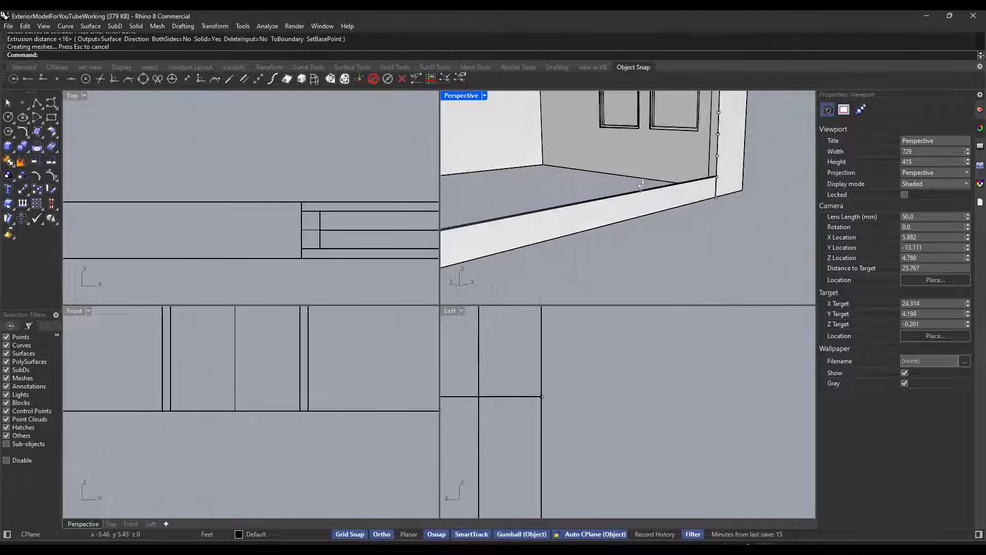
Chamfer the upper and lower front edges of the garage panel, setting the upper edge's chamfer distance to 1/8 inch
right_drag(641, 186, 647, 190)
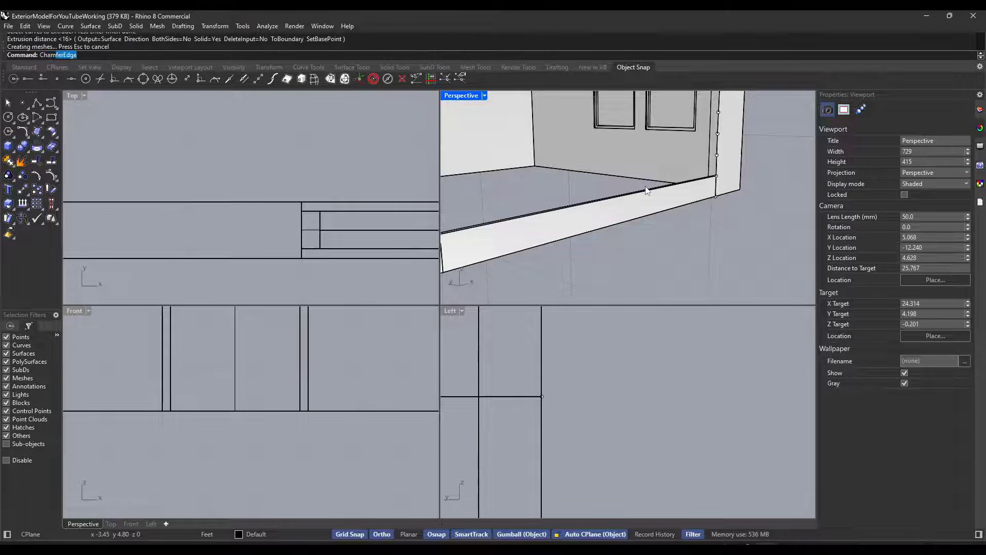
key(Return)
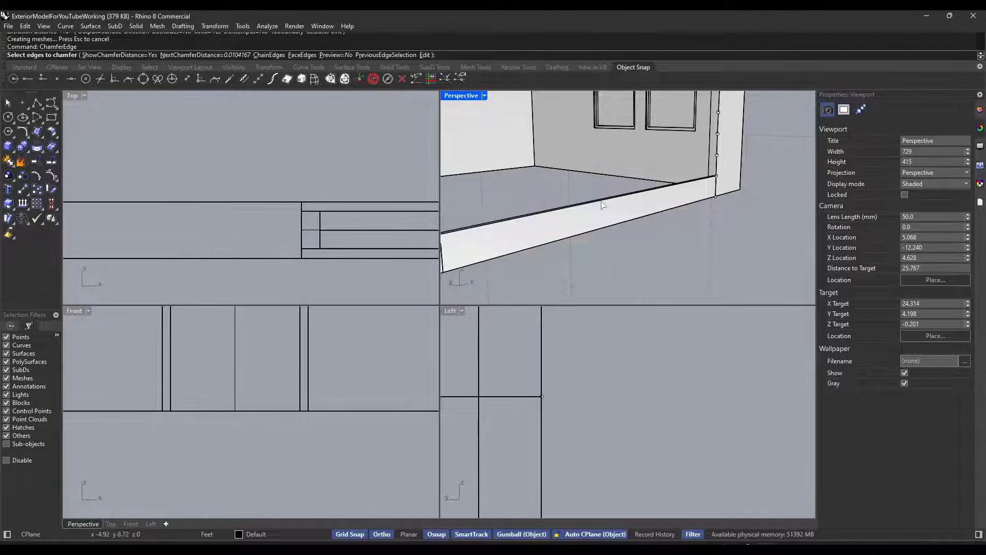
scroll(602, 206, up, 5)
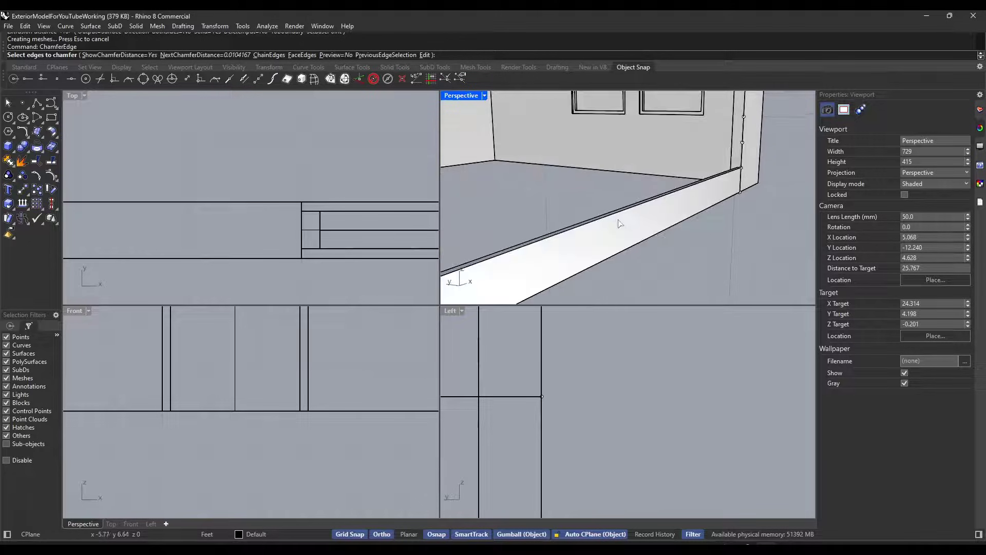
click(611, 208)
click(673, 264)
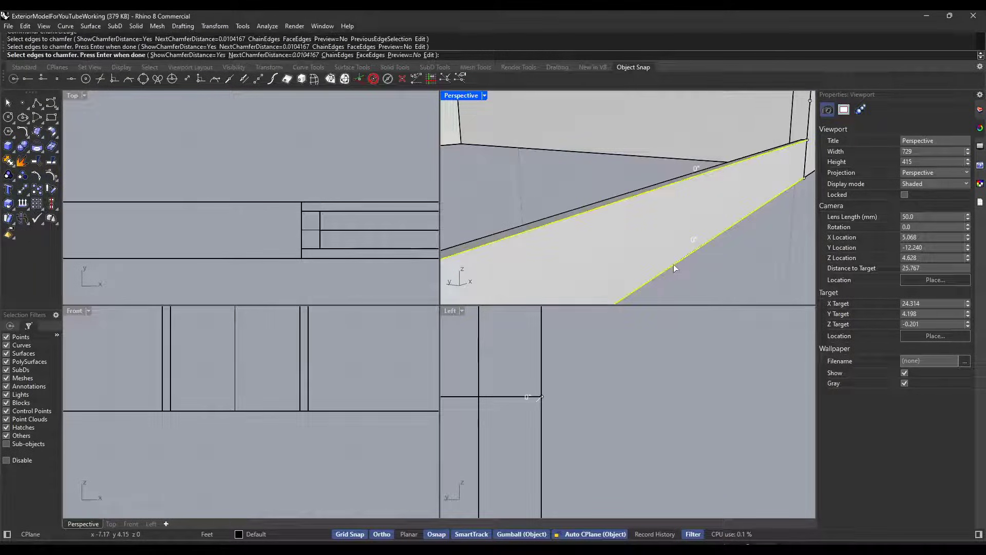
key(Return)
click(590, 362)
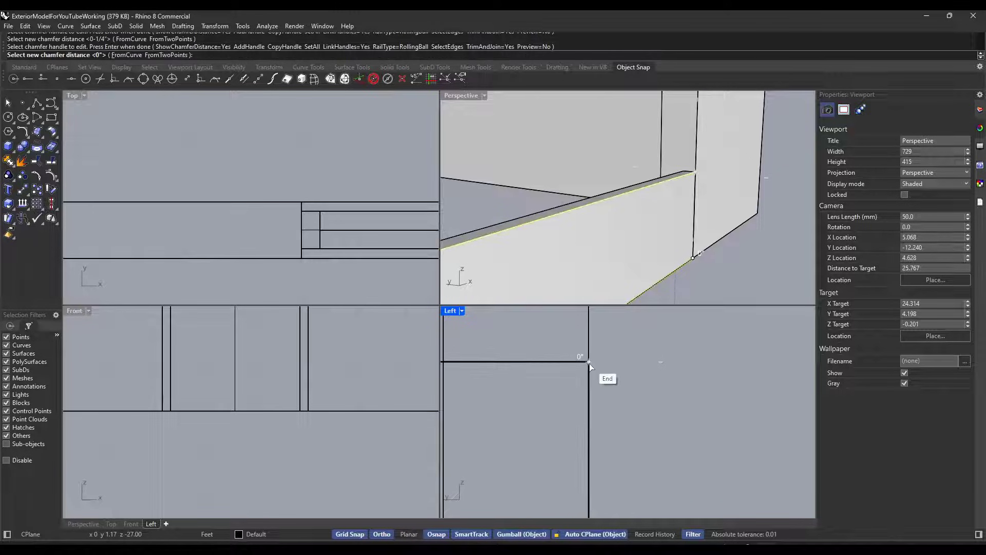
key(Return)
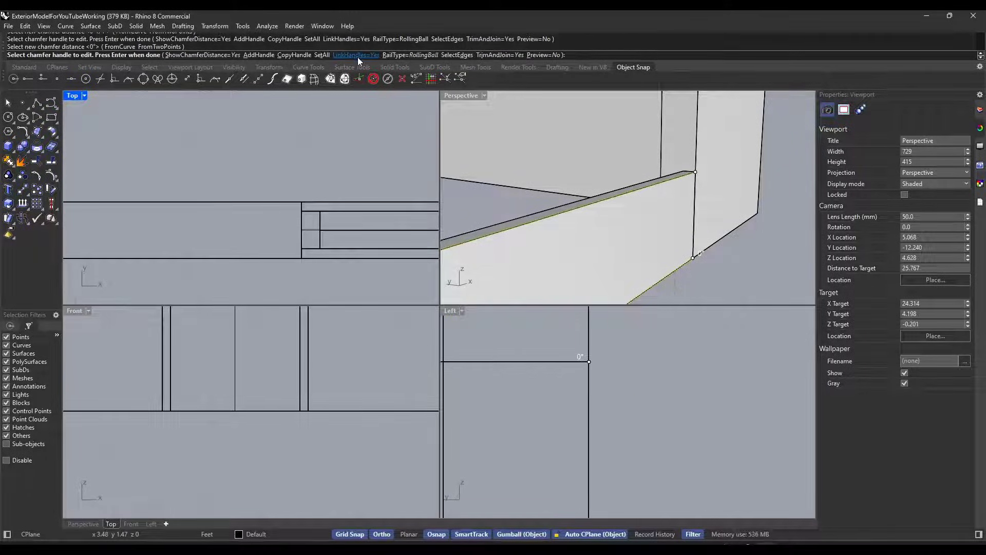
click(590, 363)
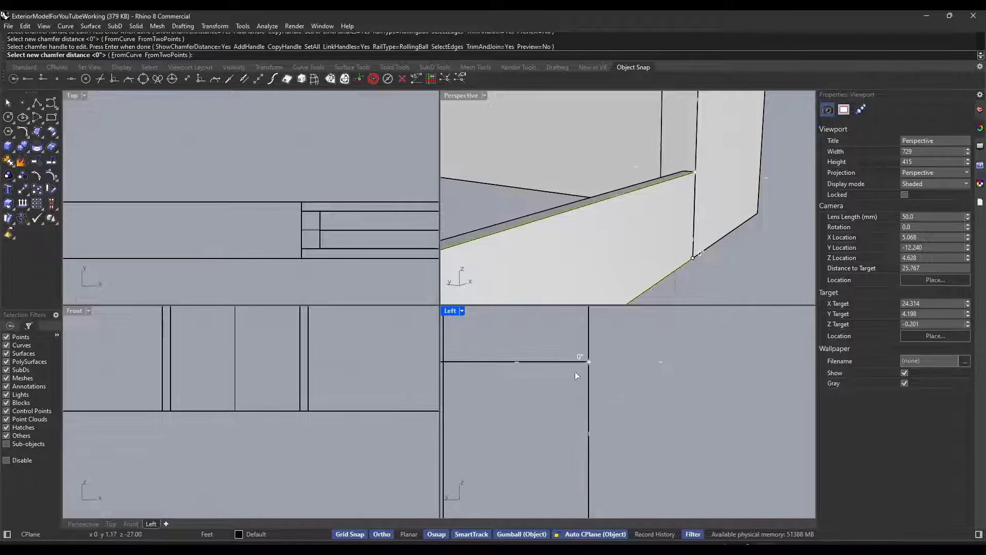
scroll(582, 371, up, 5)
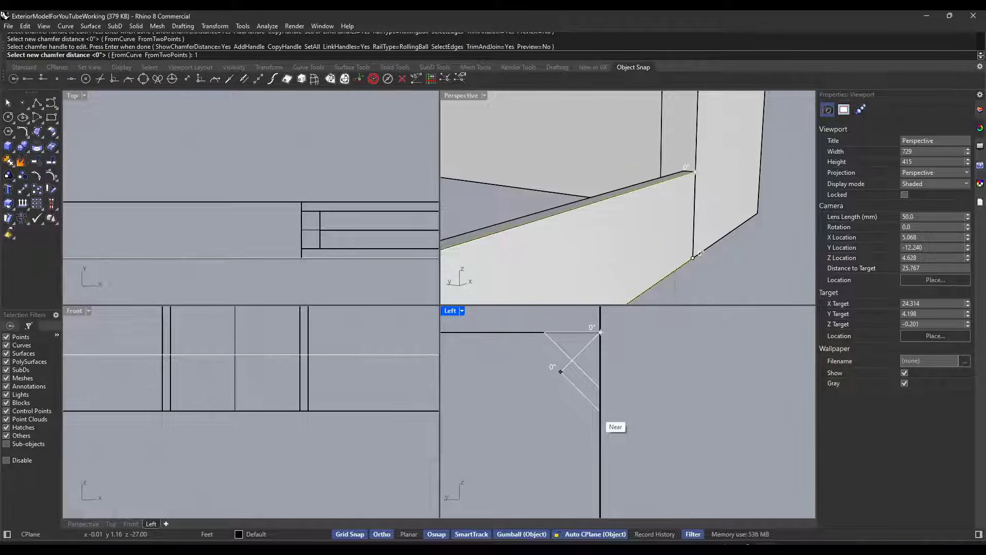
text(8")
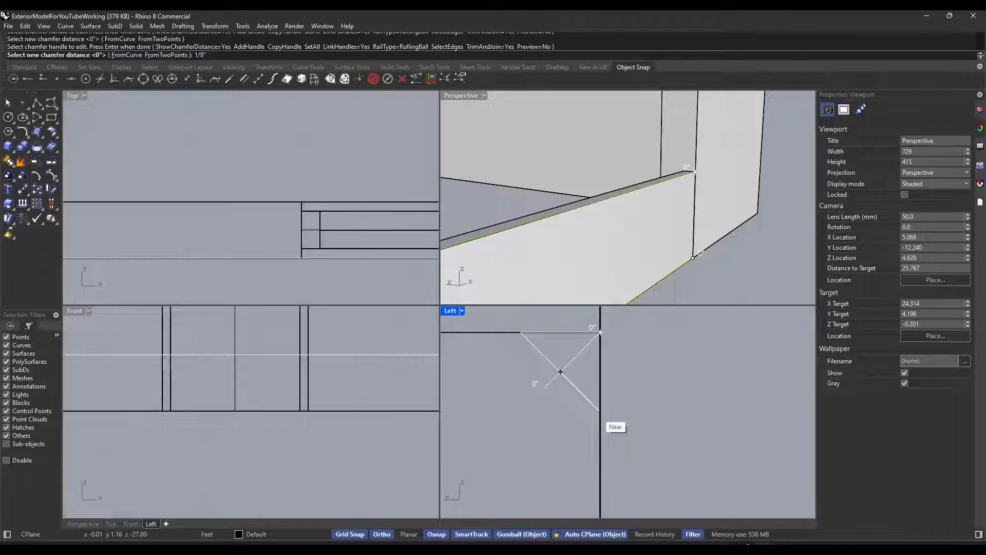
key(Return)
scroll(611, 388, down, 3)
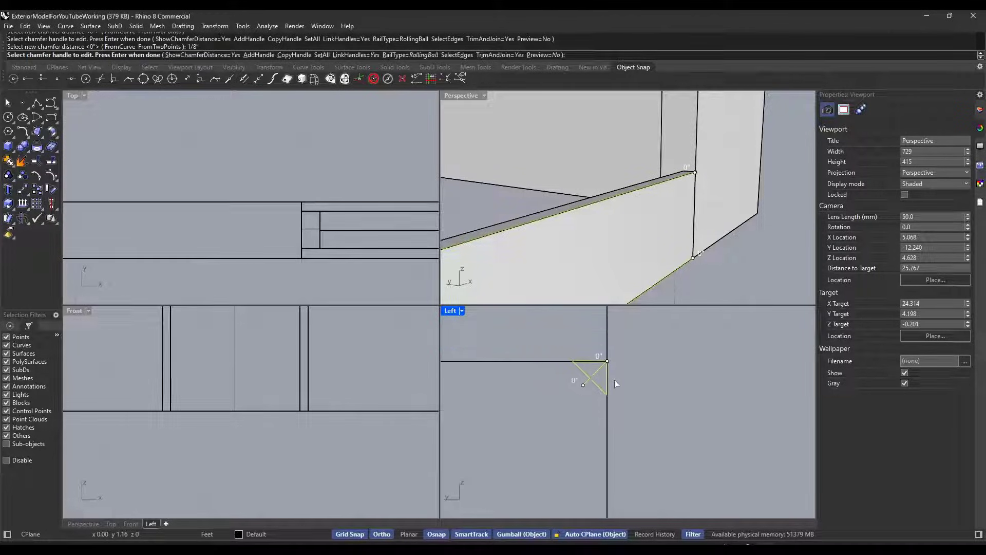
key(Return)
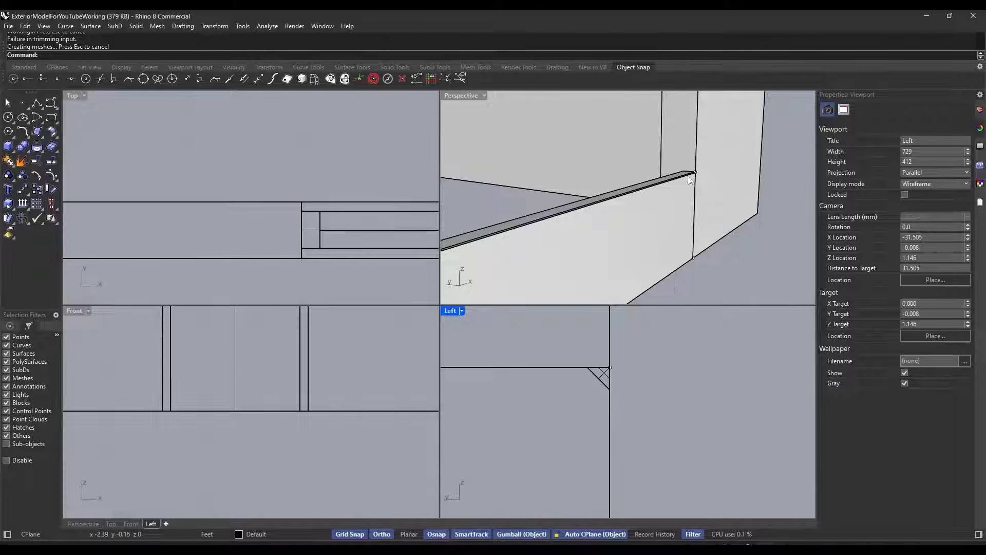
Undo the last linear array of the garage panel
scroll(688, 181, up, 3)
click(686, 205)
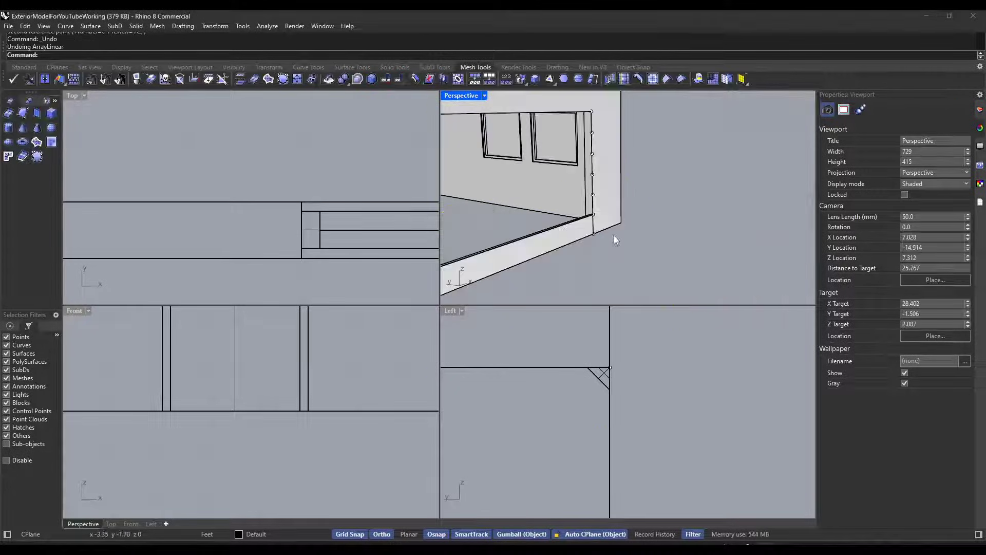
right_drag(615, 235, 586, 217)
key(ctrl+z)
Create a linear array of 6 garage panels, spaced from the panel's bottom front corner to its top front corner
scroll(630, 214, up, 5)
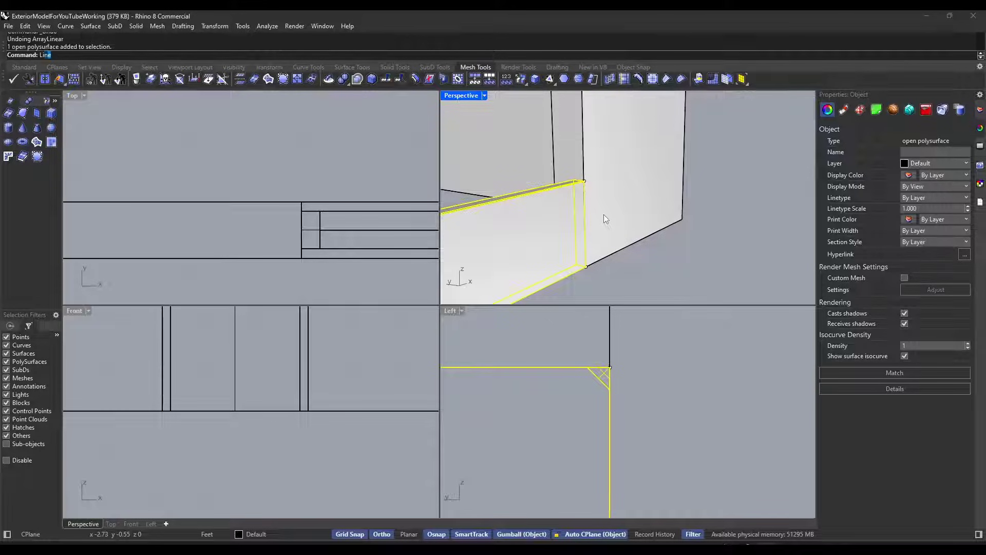
text(neararr)
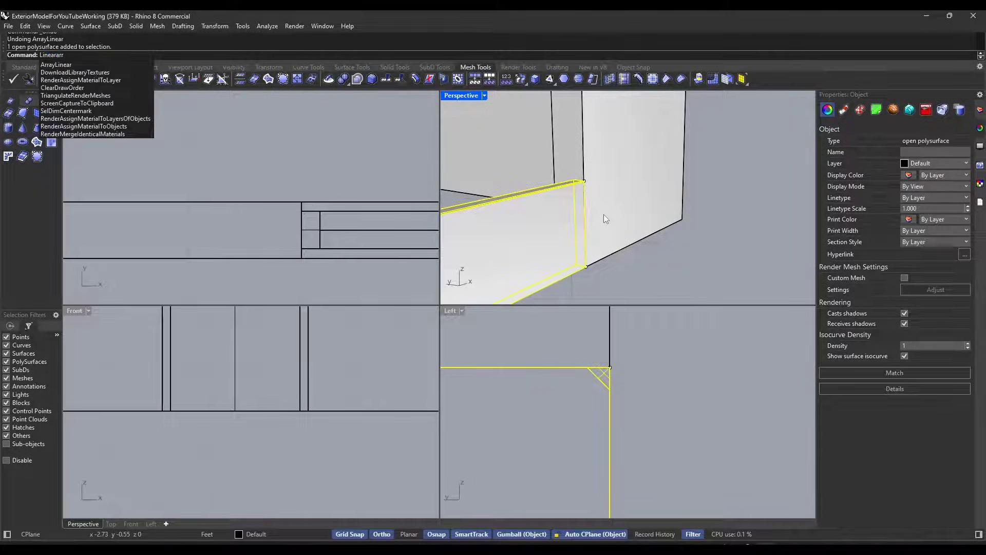
key(Return)
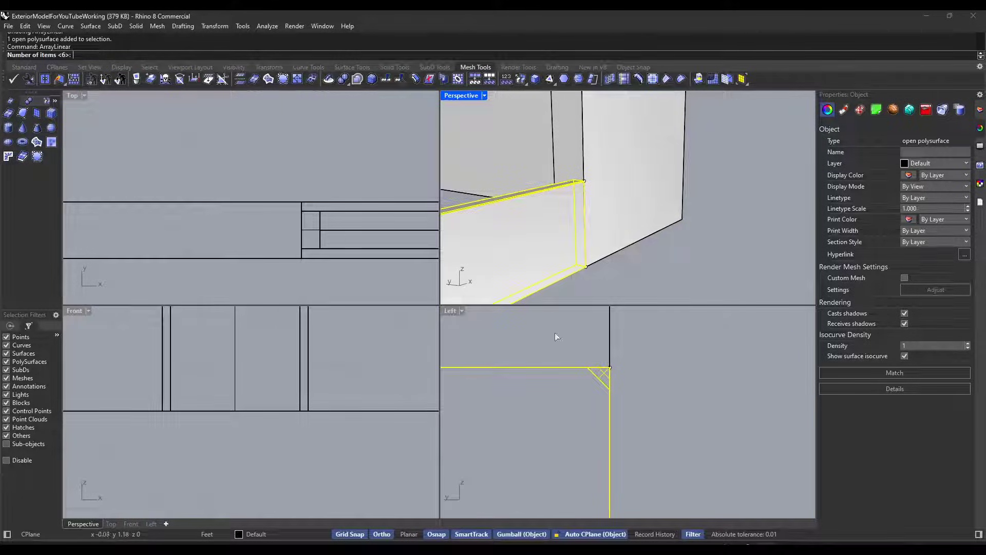
scroll(522, 274, down, 10)
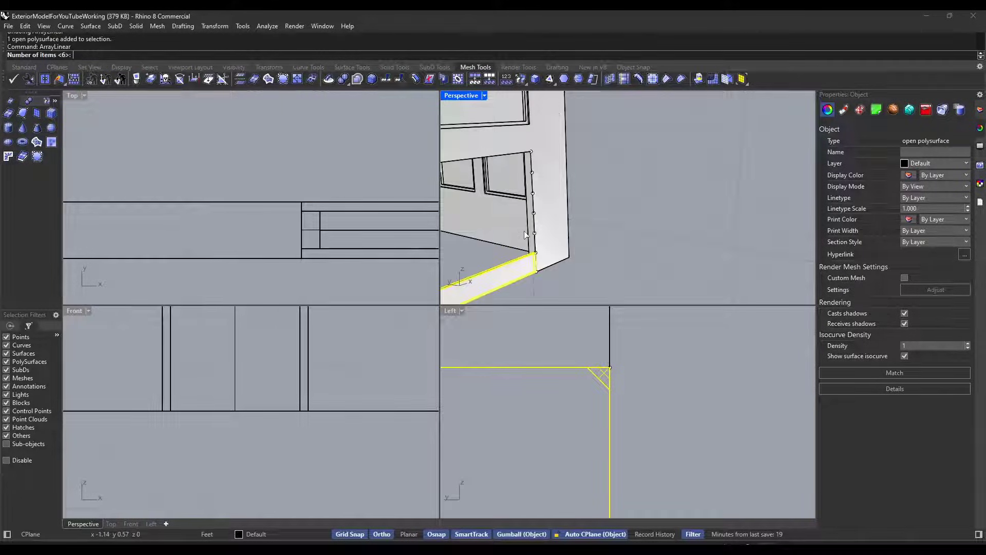
key(Return)
scroll(526, 231, up, 6)
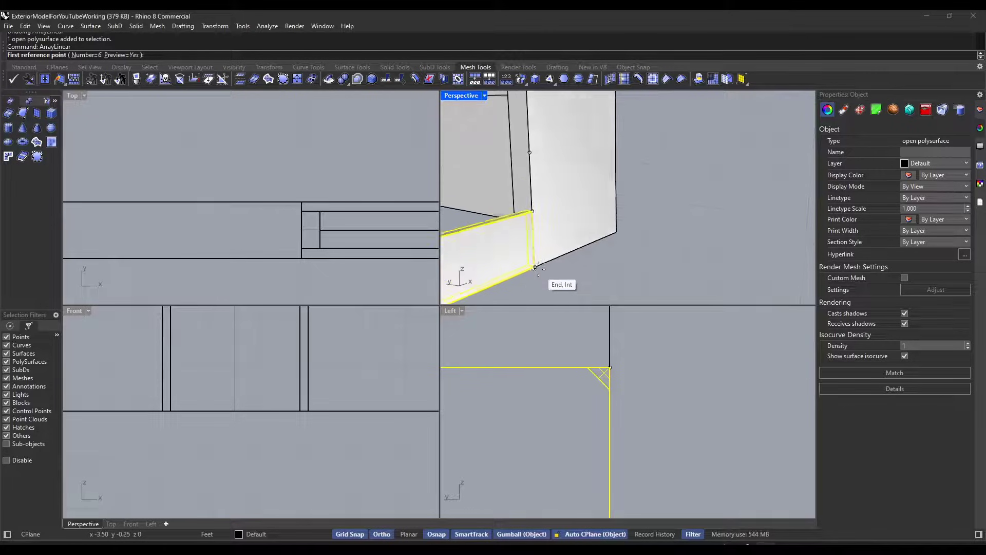
click(531, 263)
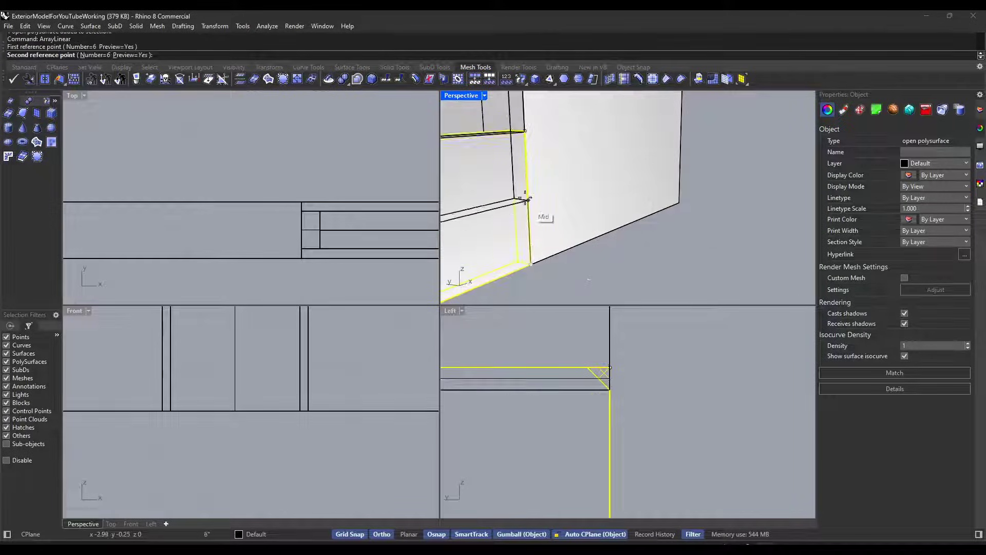
click(526, 129)
scroll(557, 180, down, 4)
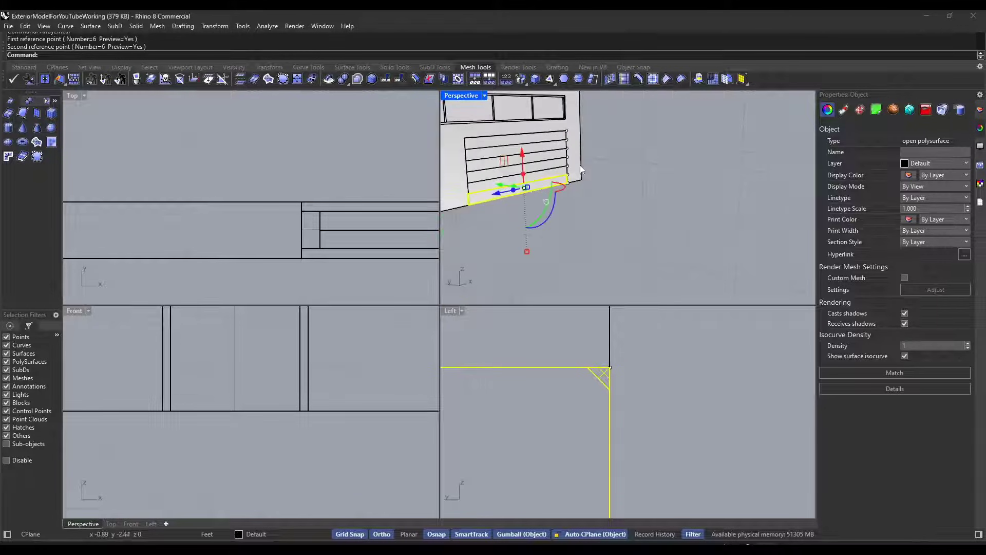
scroll(483, 137, up, 3)
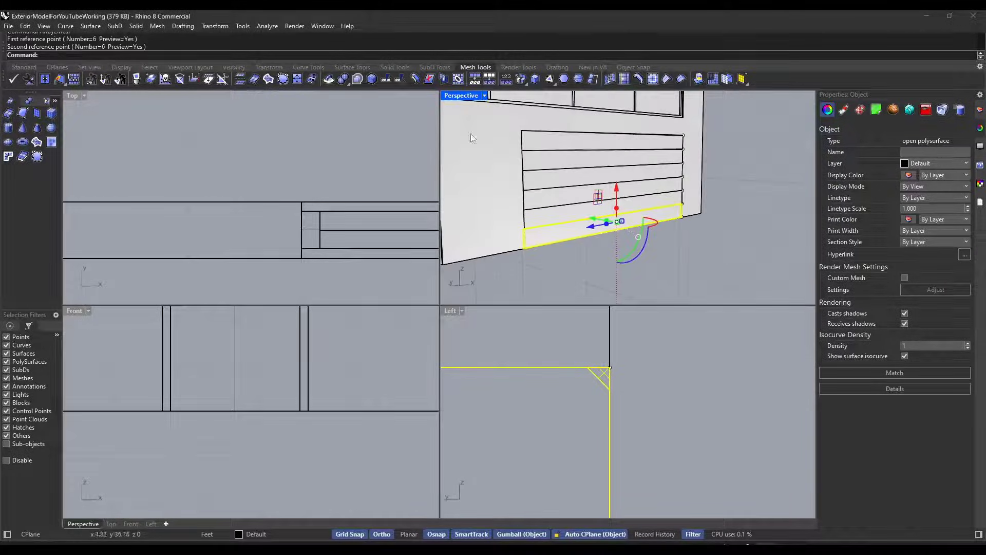
scroll(614, 205, down, 3)
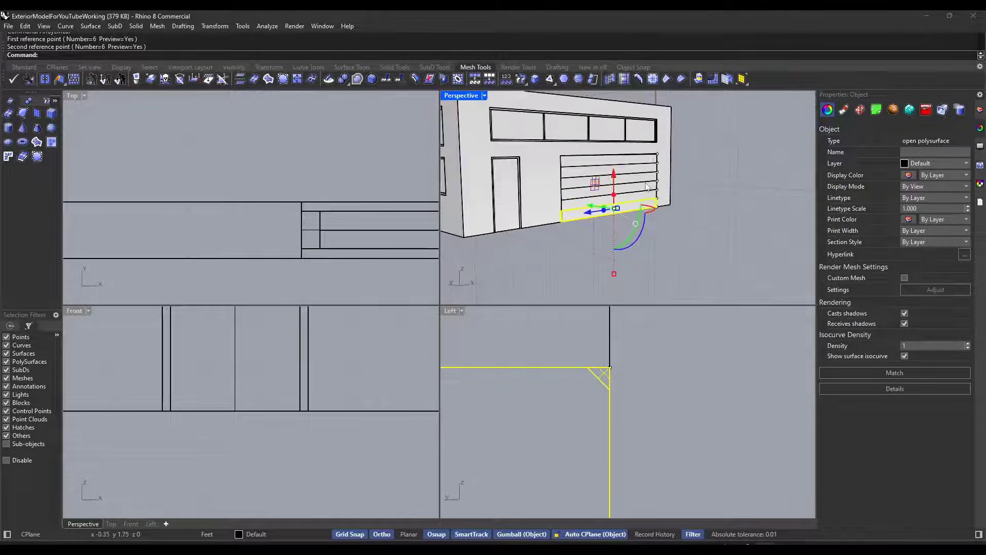
Create a planar roof surface from the four outer top edges of the walls
scroll(642, 190, down, 6)
right_drag(624, 177, 714, 209)
scroll(714, 208, up, 5)
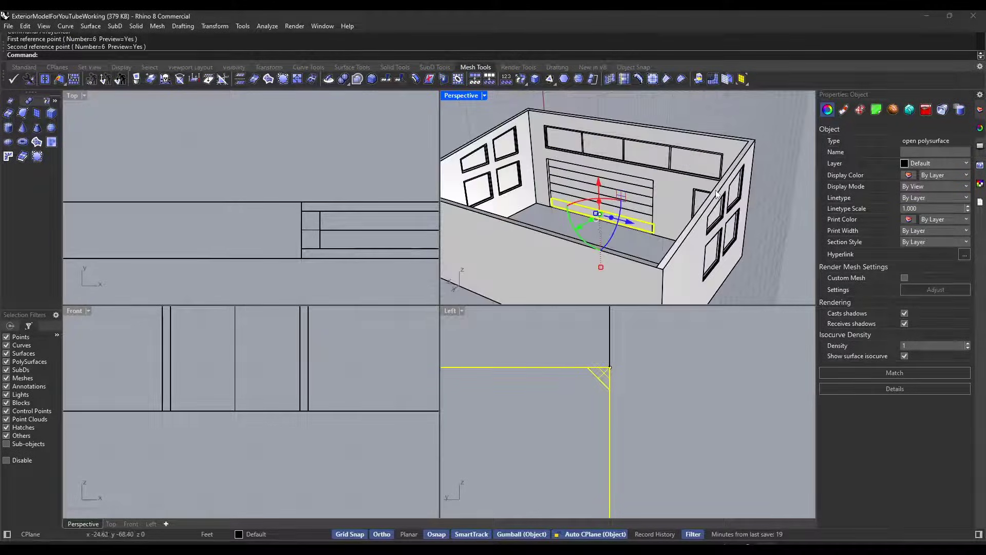
key(Escape)
scroll(724, 215, down, 2)
right_drag(731, 233, 712, 226)
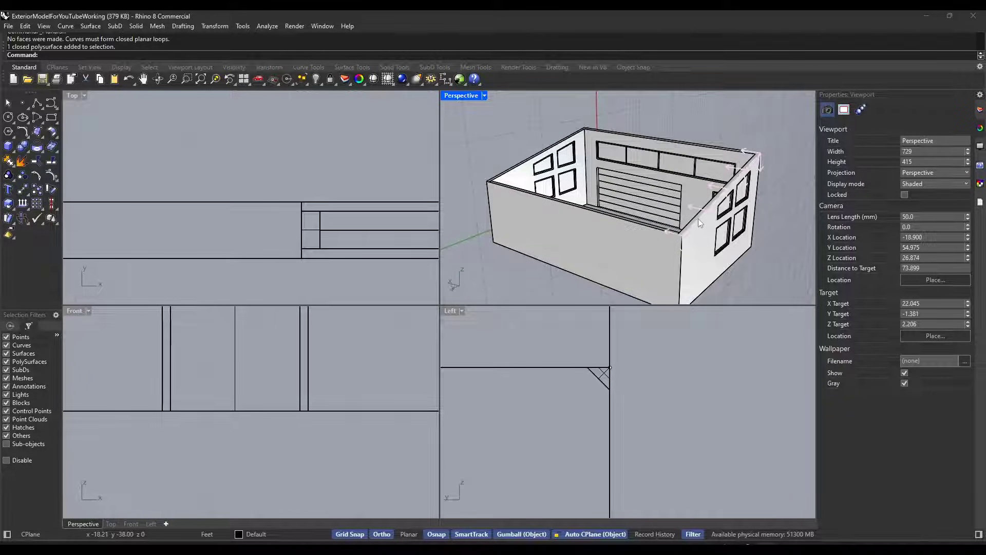
ctrl+shift+click(705, 216)
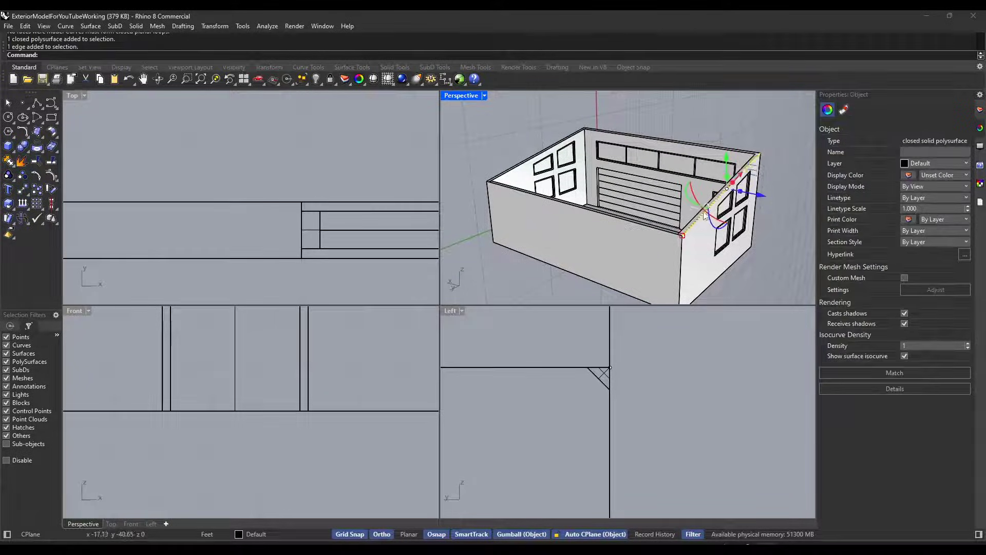
ctrl+shift+click(749, 152)
scroll(534, 157, up, 5)
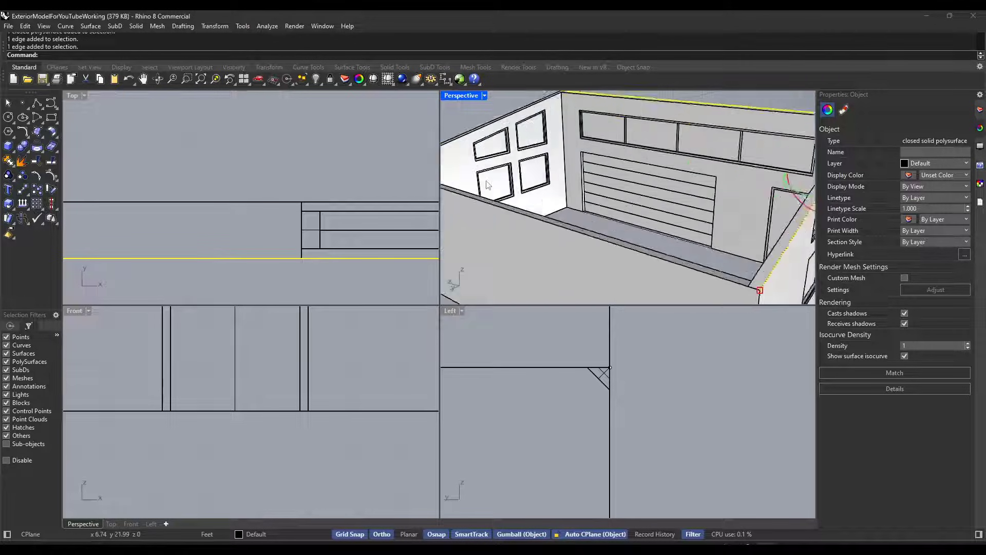
scroll(464, 167, up, 3)
ctrl+shift+click(467, 195)
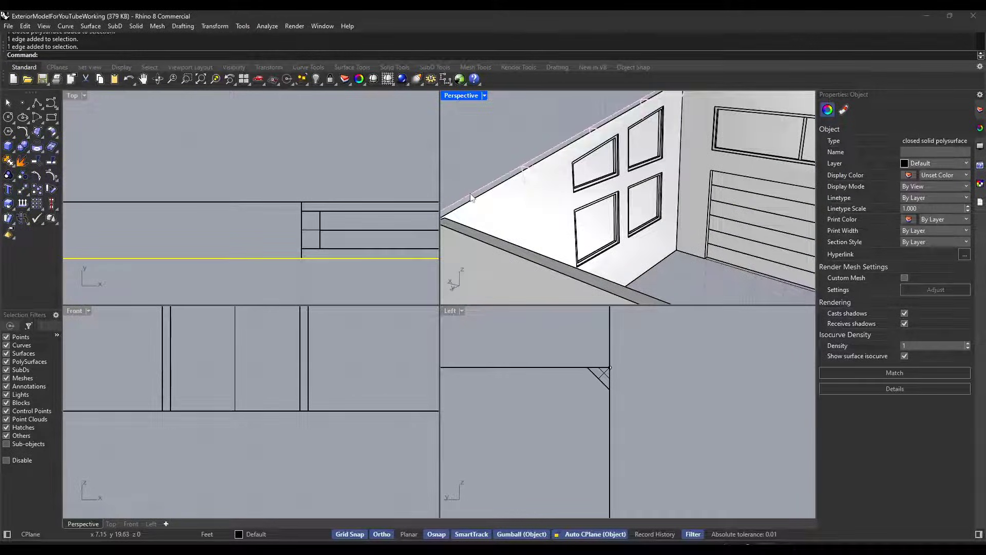
scroll(535, 221, down, 2)
ctrl+shift+click(527, 229)
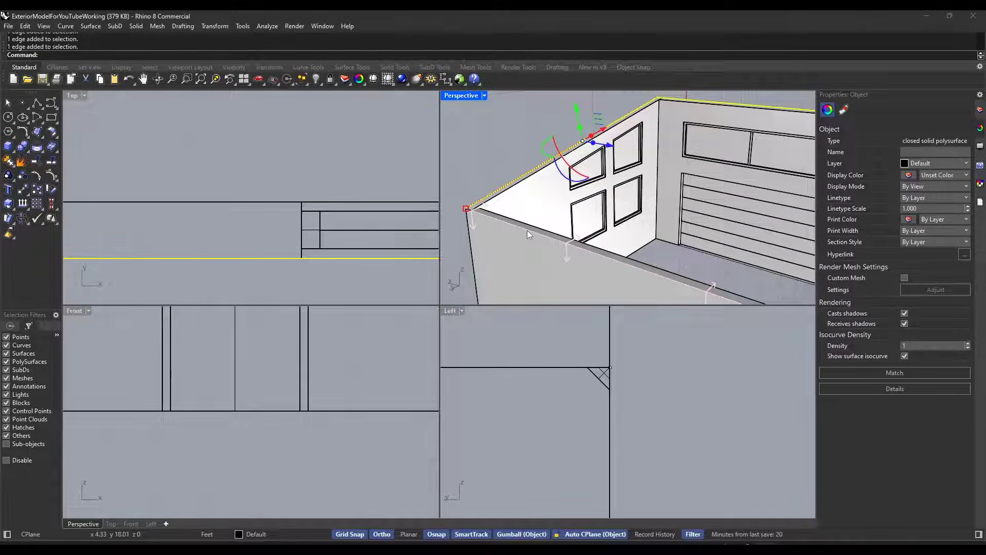
scroll(471, 210, up, 5)
scroll(481, 214, down, 2)
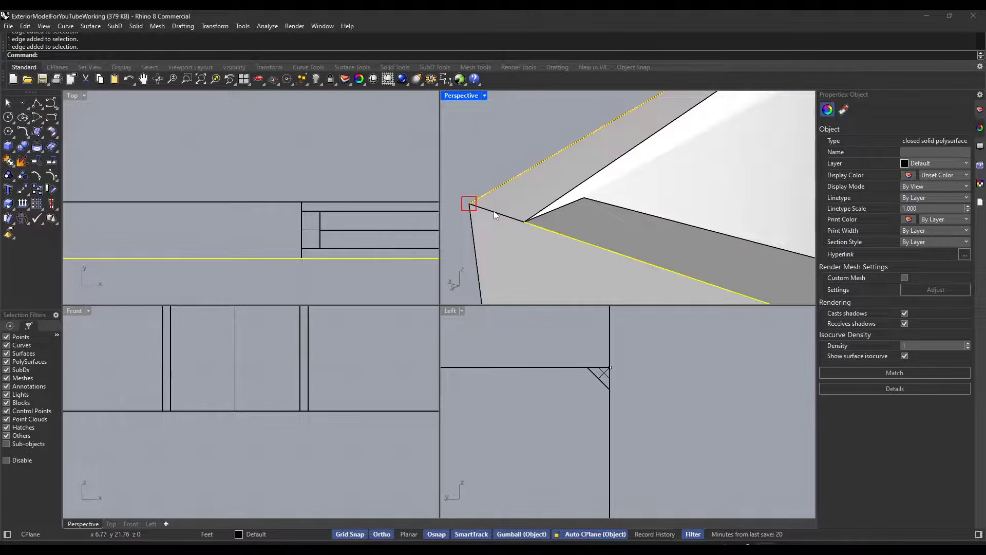
scroll(495, 215, down, 5)
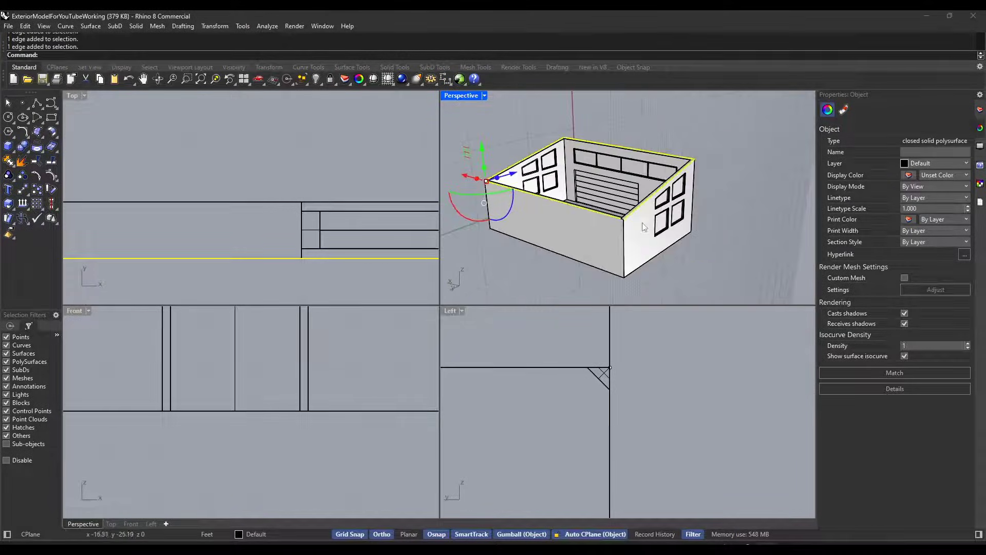
scroll(642, 226, up, 4)
scroll(634, 221, down, 3)
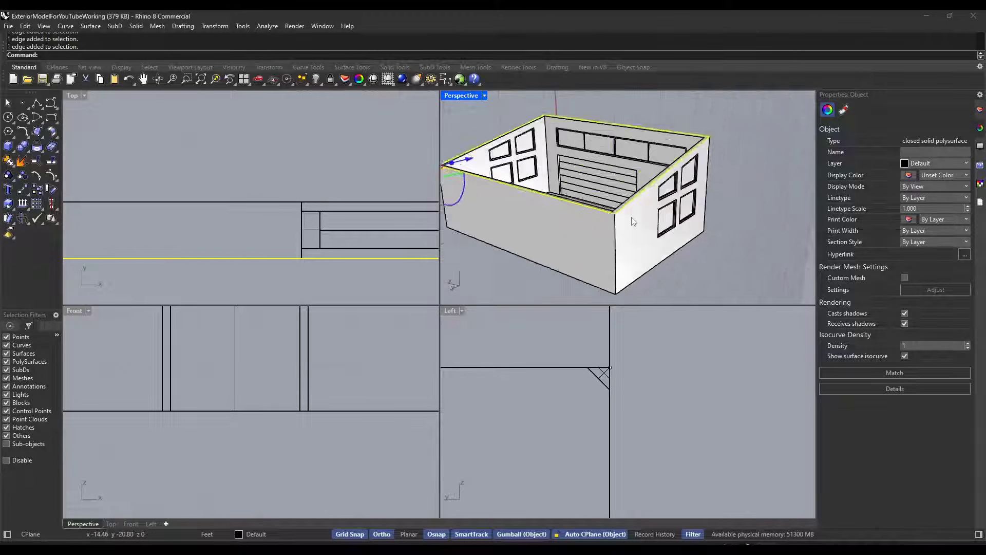
scroll(634, 221, down, 2)
click(37, 132)
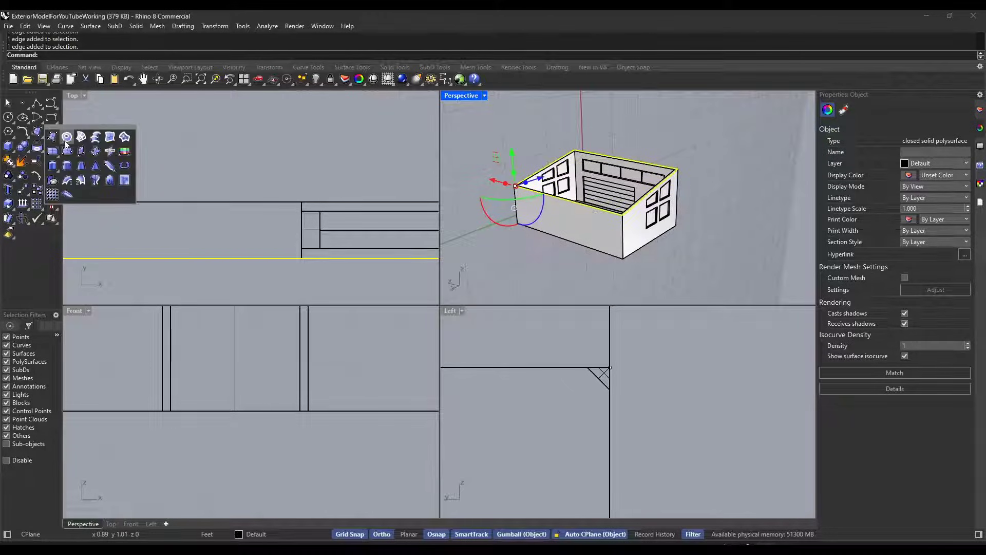
click(66, 139)
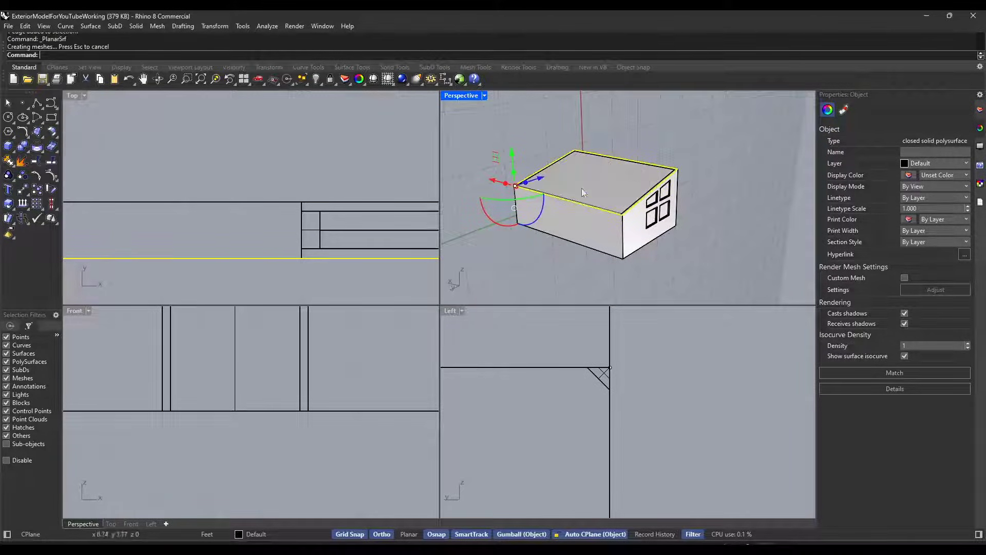
right_drag(634, 183, 574, 176)
click(704, 144)
click(609, 168)
scroll(591, 177, up, 4)
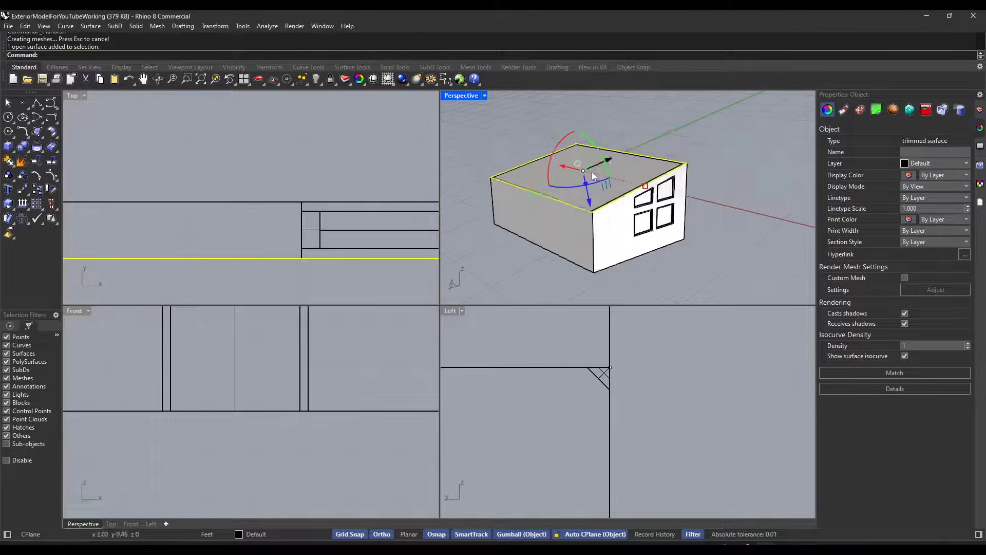
text(ExtrudeCrv)
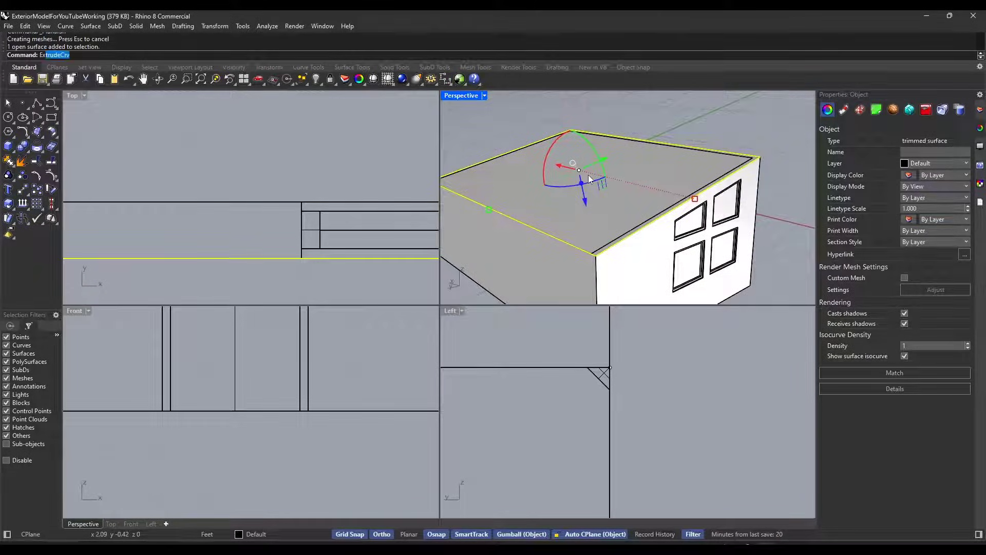
key(Return)
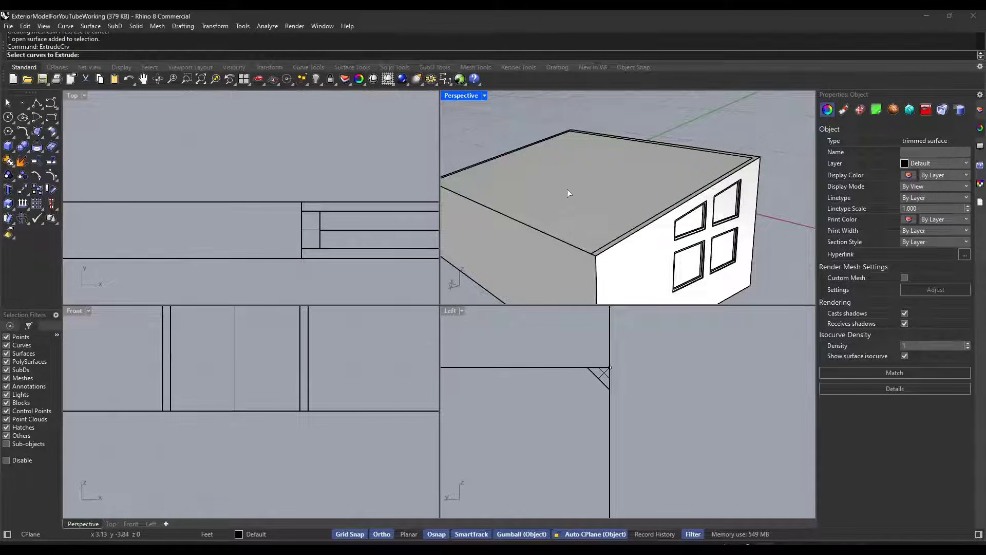
right_drag(563, 187, 583, 174)
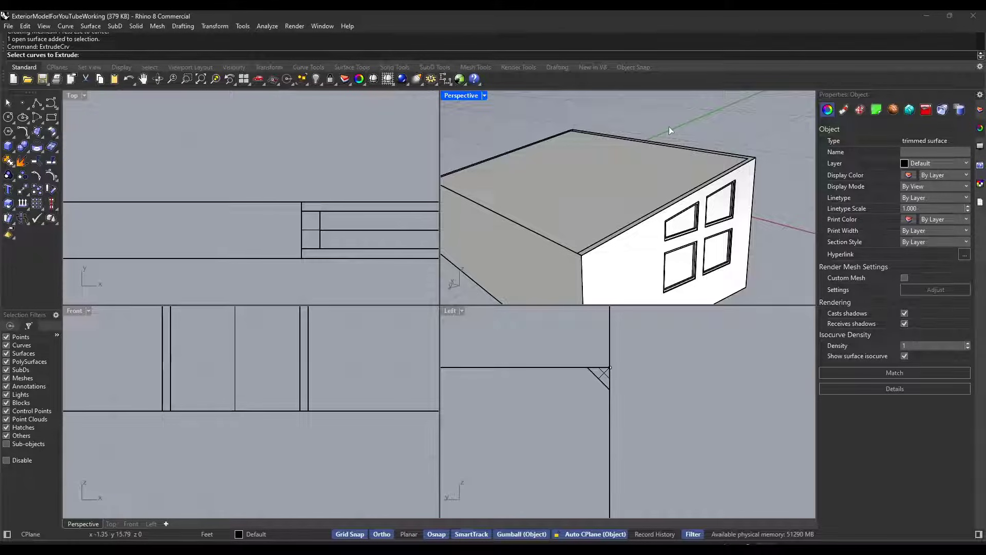
key(Escape)
Extrude the planar roof surface upward 1 foot as a solid using ExtrudeSrf
text(Ext)
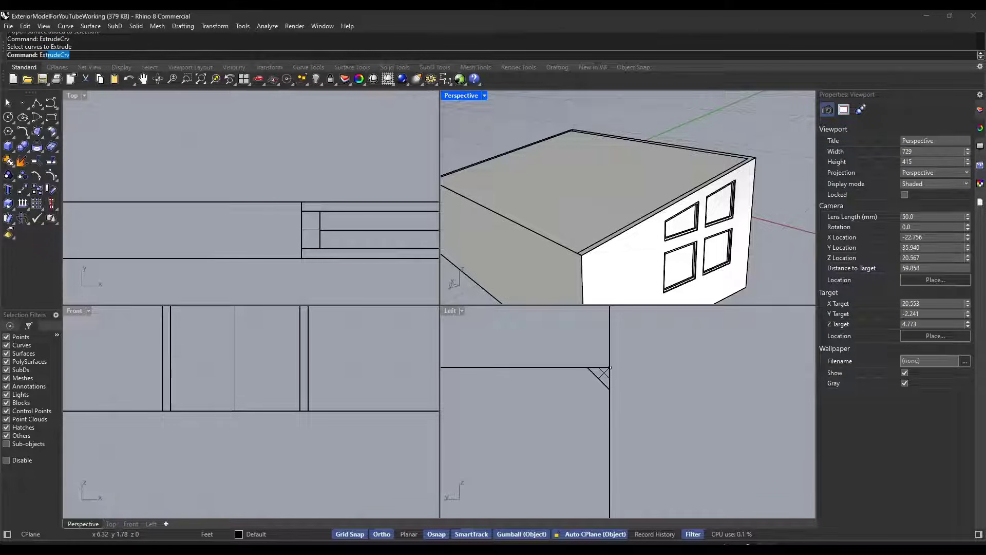
text(r)
text(udeSrf)
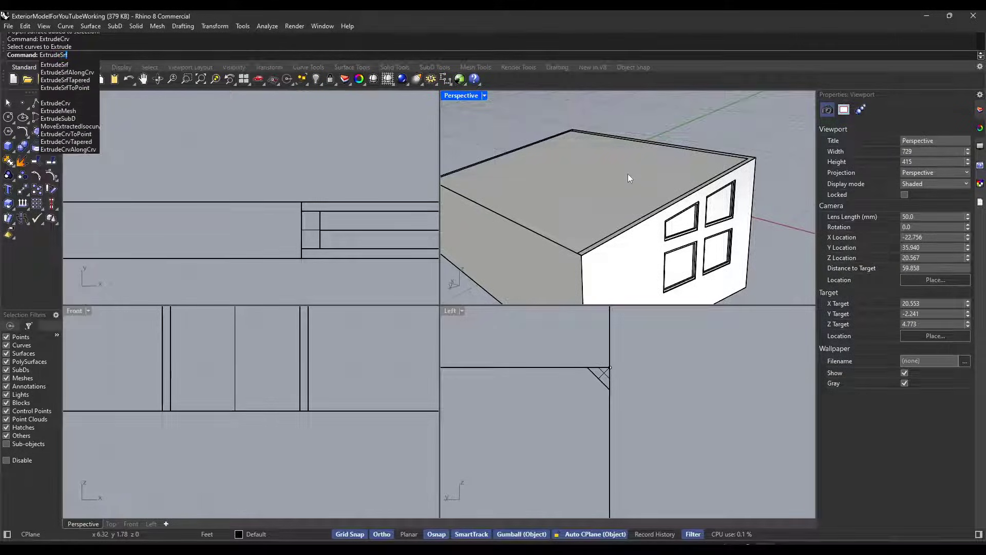
key(Return)
click(598, 180)
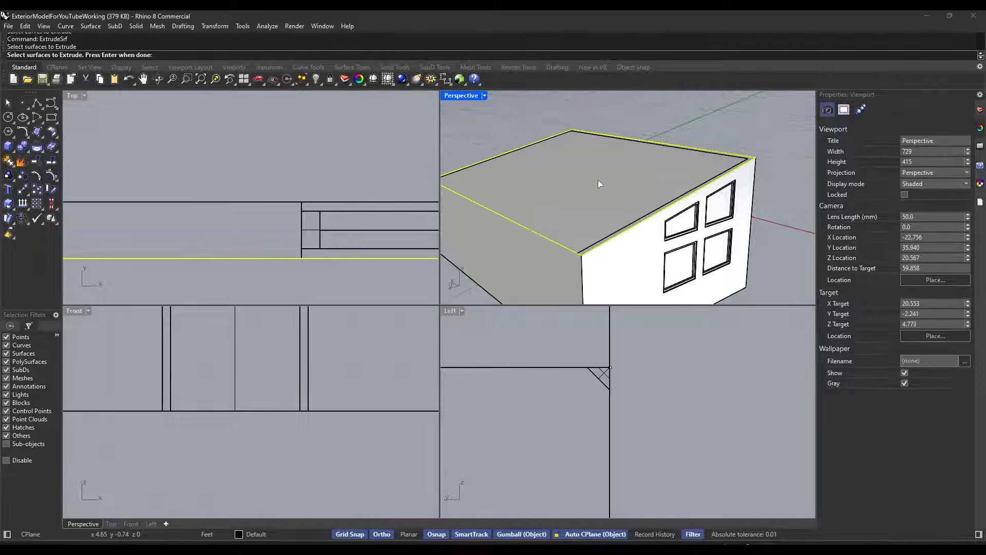
key(Return)
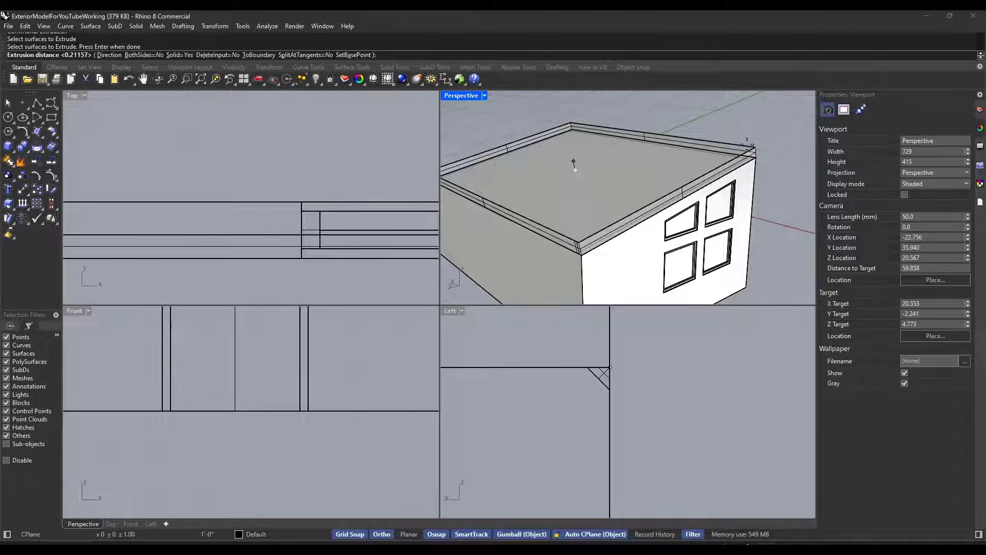
click(747, 145)
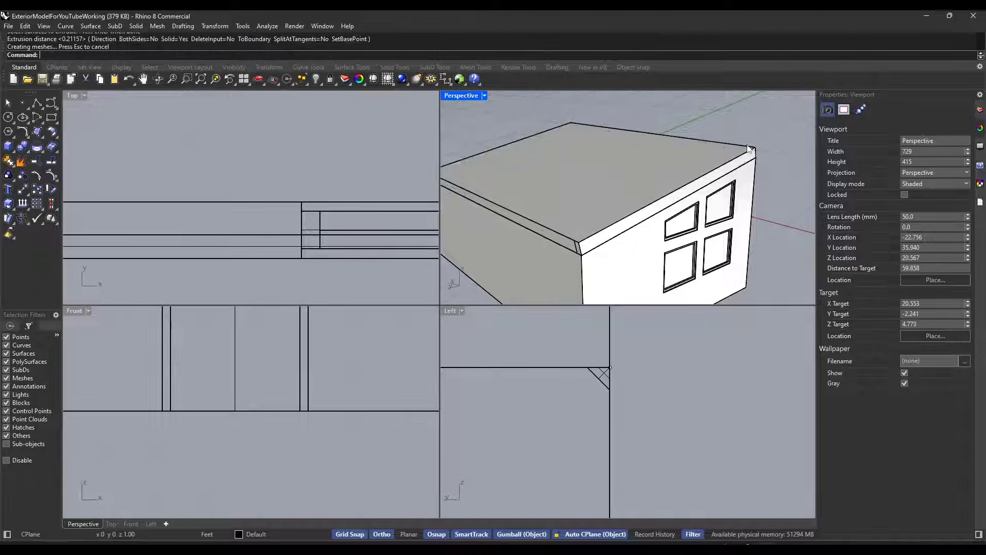
Merge all coplanar faces of the extruded roof slab and deselect it
right_drag(570, 253, 566, 250)
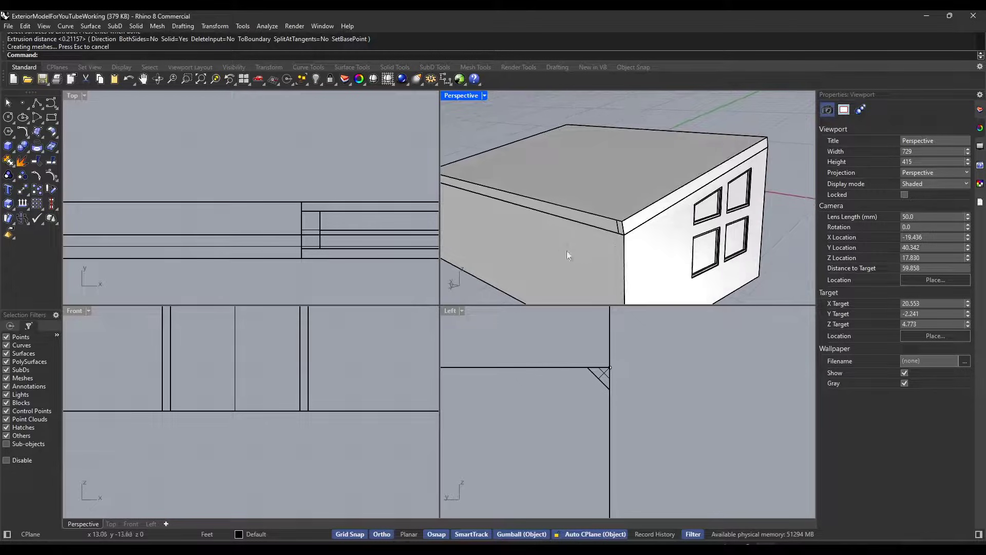
scroll(602, 241, down, 4)
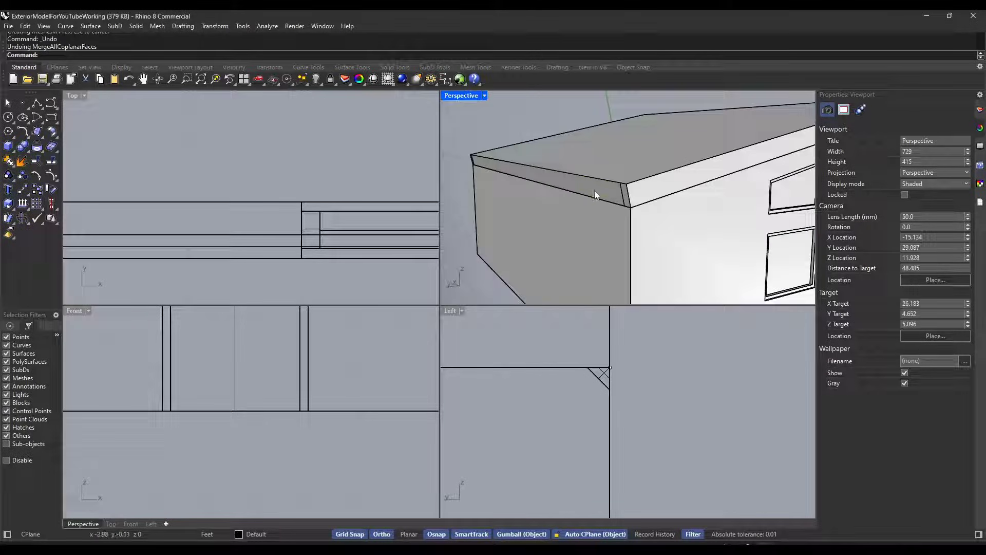
click(594, 188)
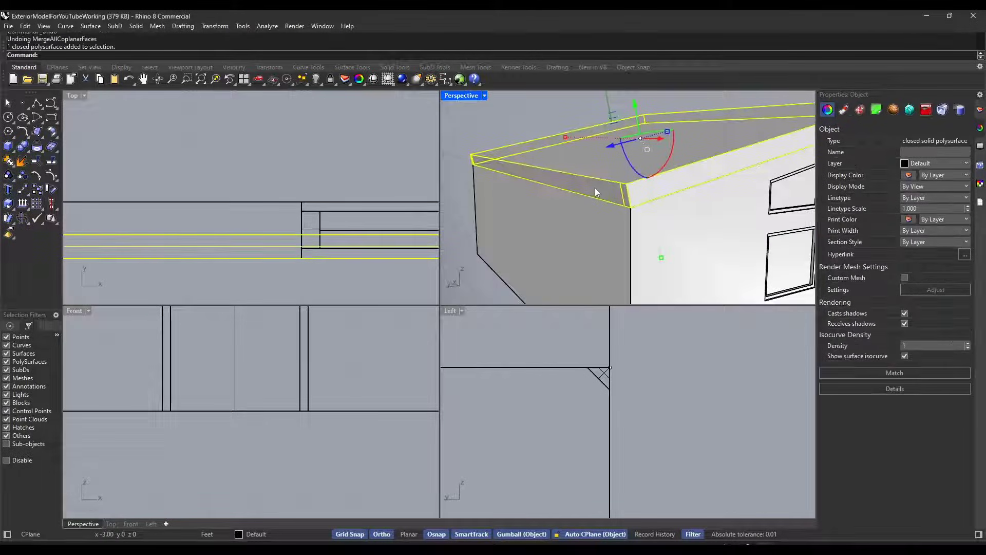
text(MergeAllCoplanarFaces)
key(Return)
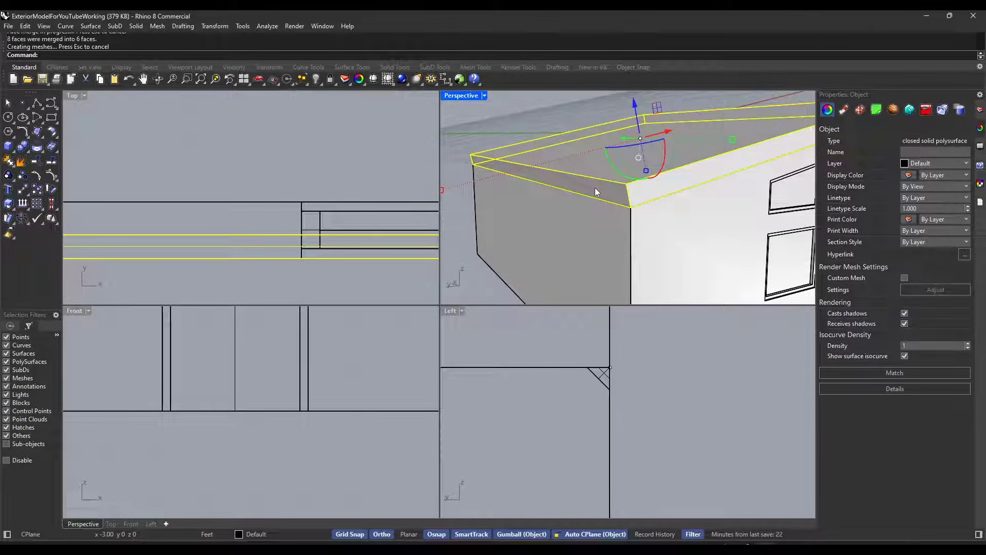
scroll(587, 195, down, 5)
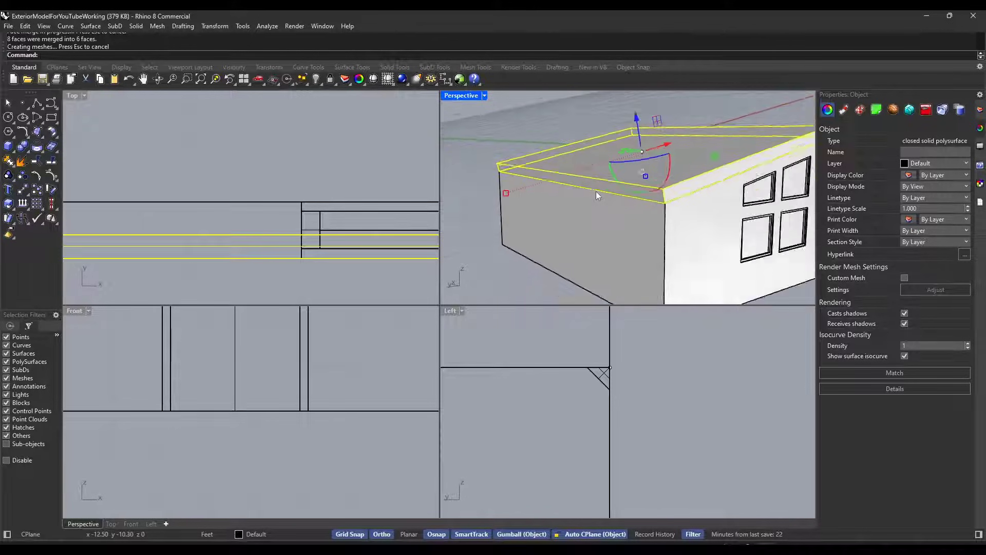
click(798, 126)
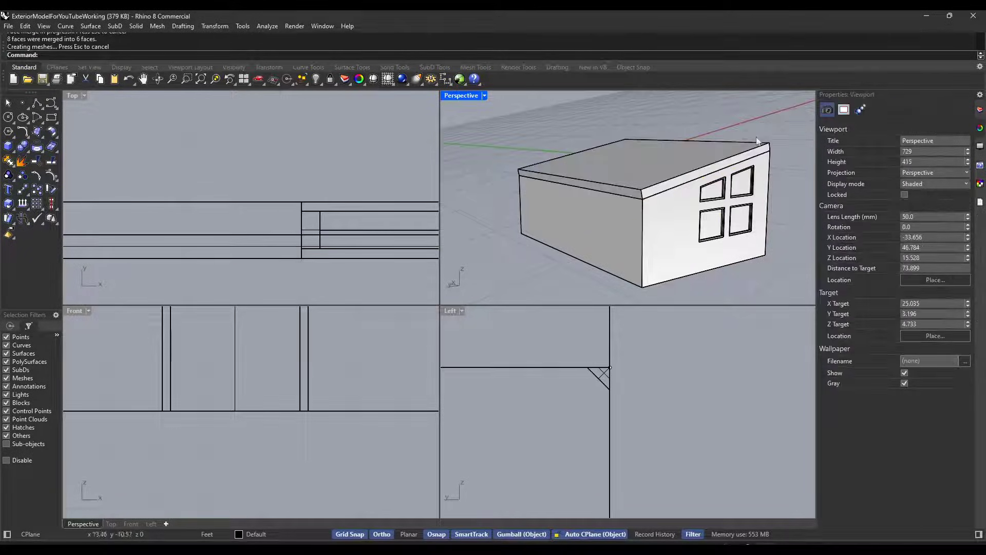
Push-pull the roof slab's low rear face outward 12 inches to form an overhang
scroll(661, 180, up, 2)
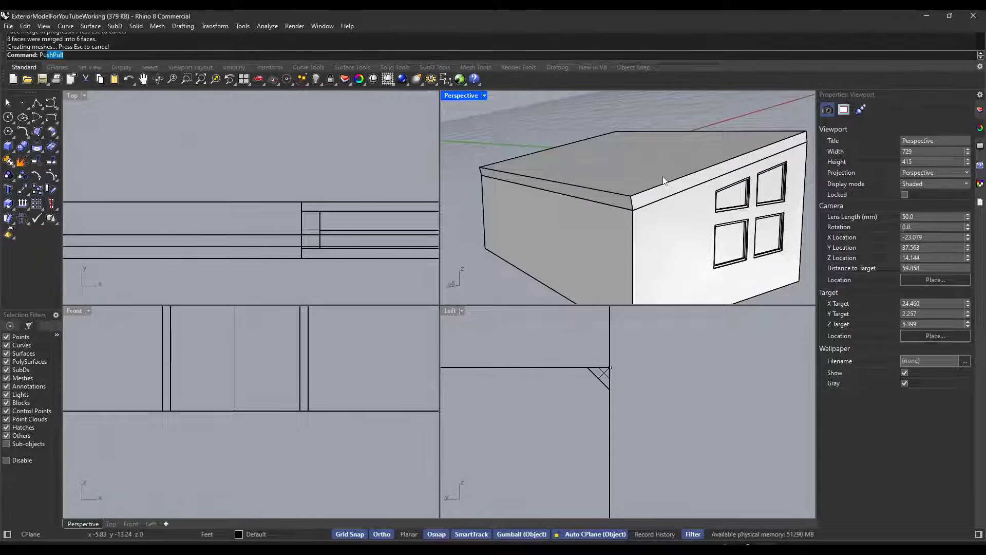
click(623, 205)
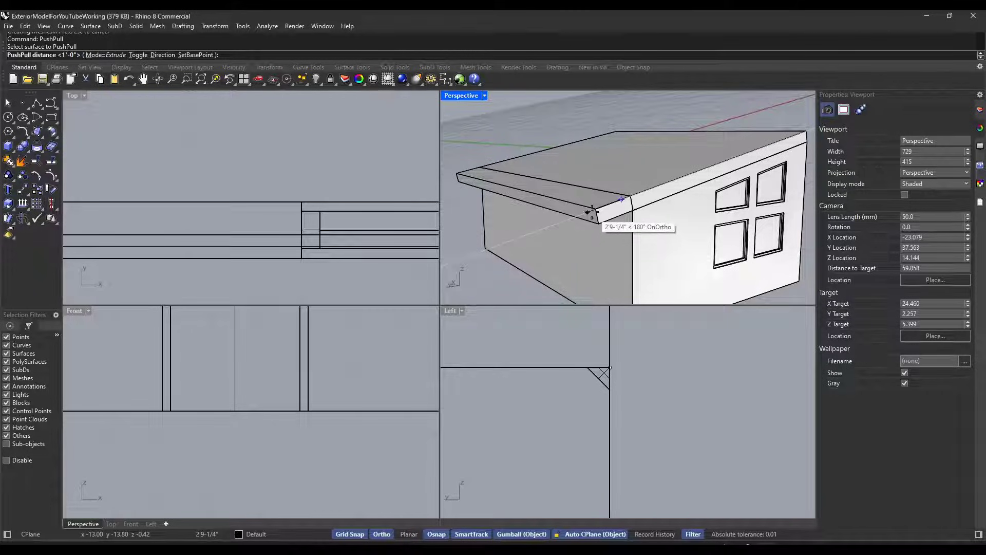
text(12")
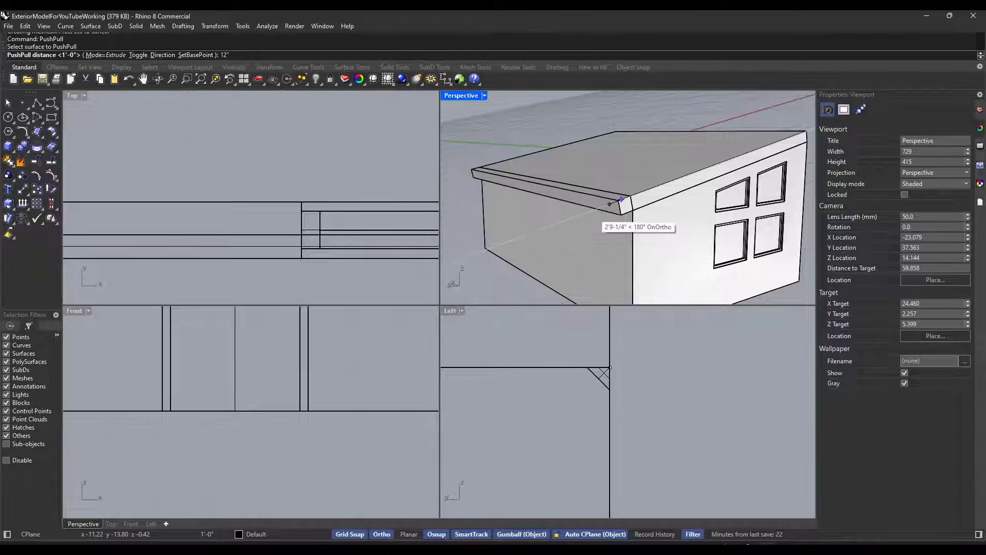
key(Return)
Push-pull both sloped side faces of the roof slab outward past the window walls, using 1 foot for the first
right_drag(544, 221, 554, 222)
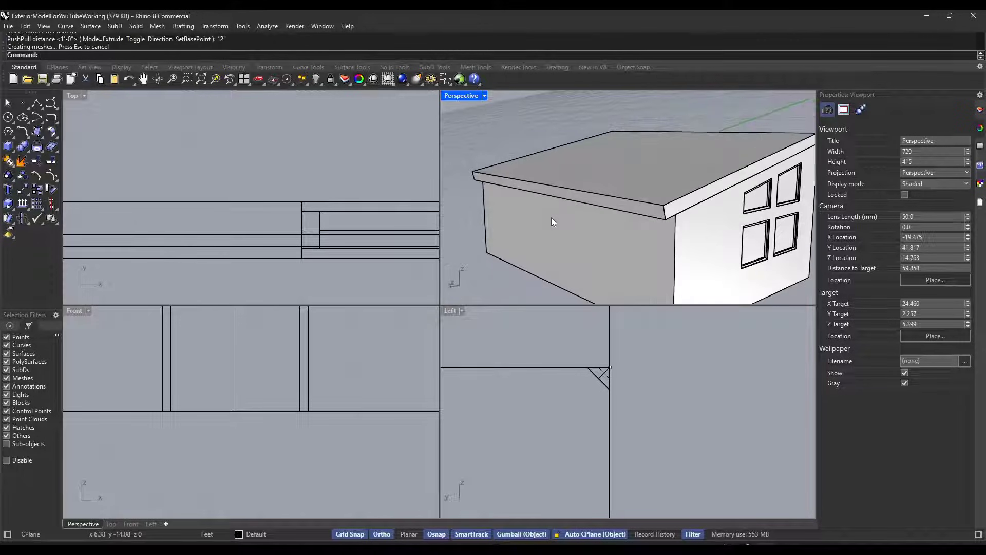
key(Return)
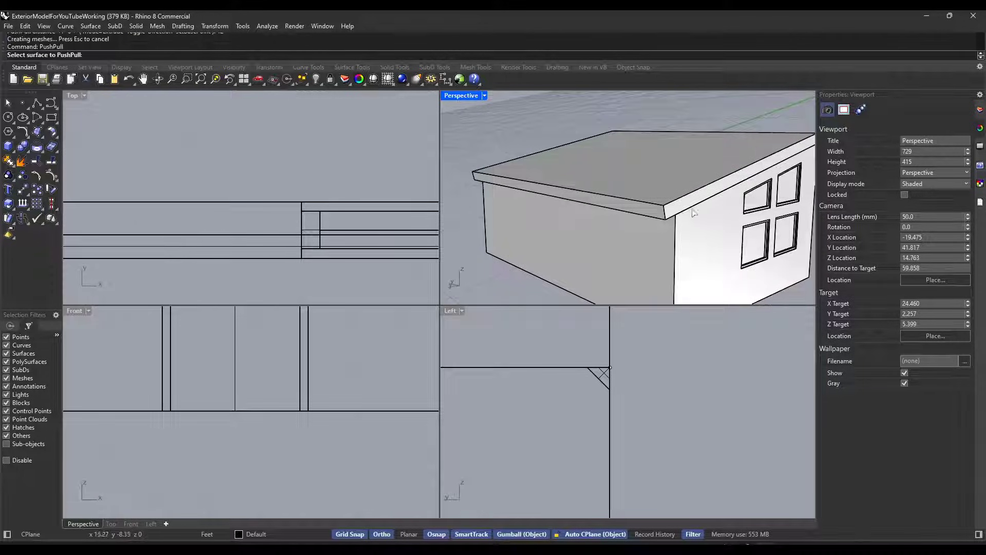
key(Escape)
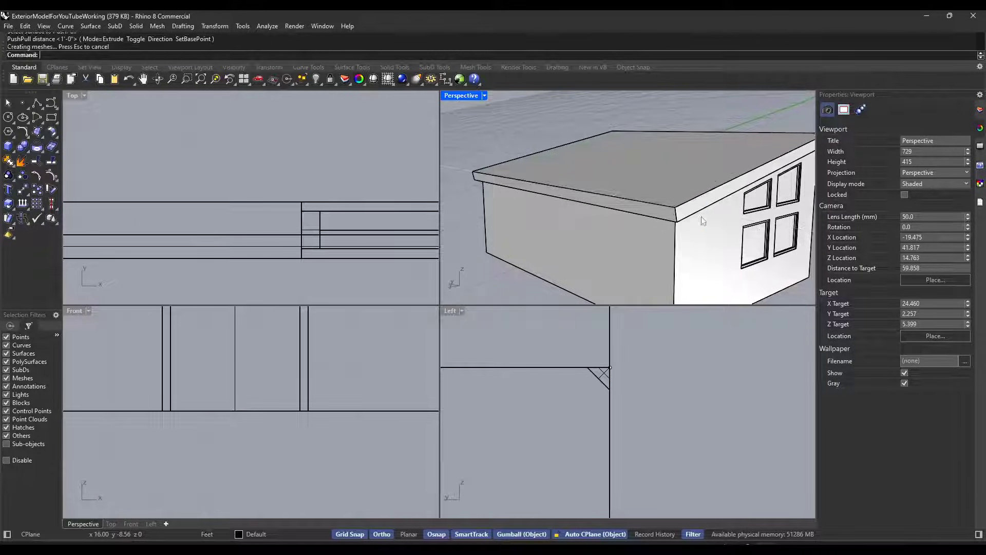
right_drag(699, 210, 705, 221)
key(Return)
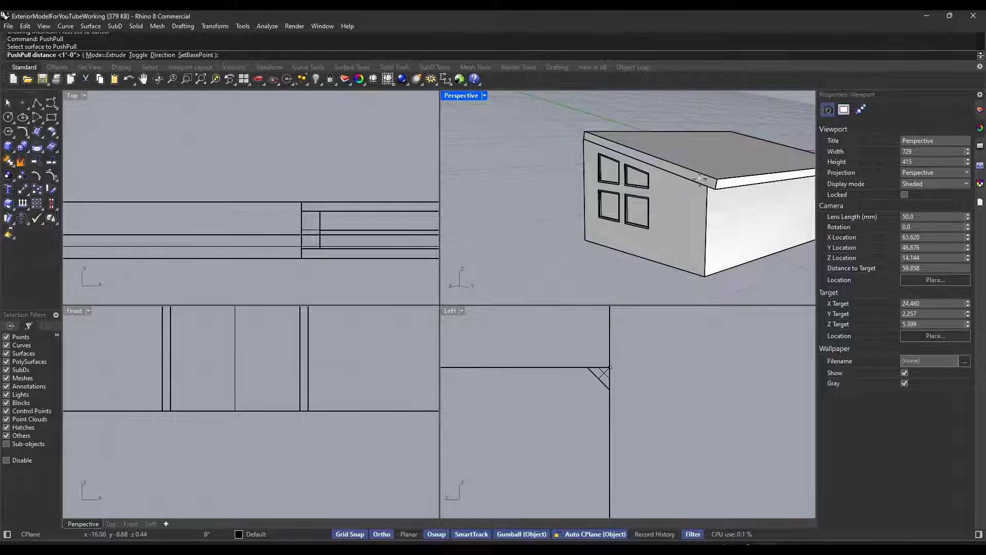
key(Escape)
Push-pull the roof slab's high front face above the garage side outward 12 inches
right_drag(699, 186, 694, 221)
click(641, 146)
key(Return)
click(643, 147)
click(676, 170)
text(12")
key(Return)
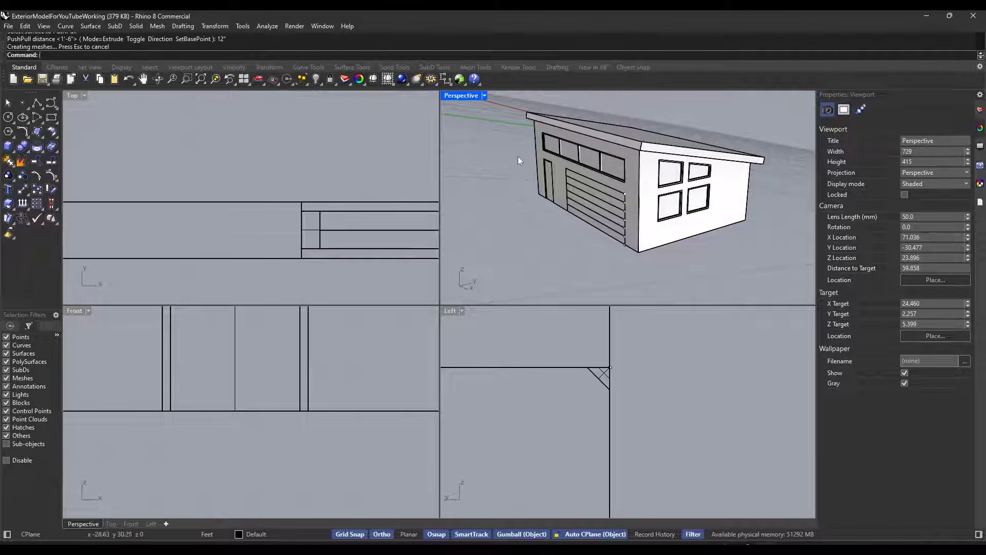
right_drag(518, 161, 648, 177)
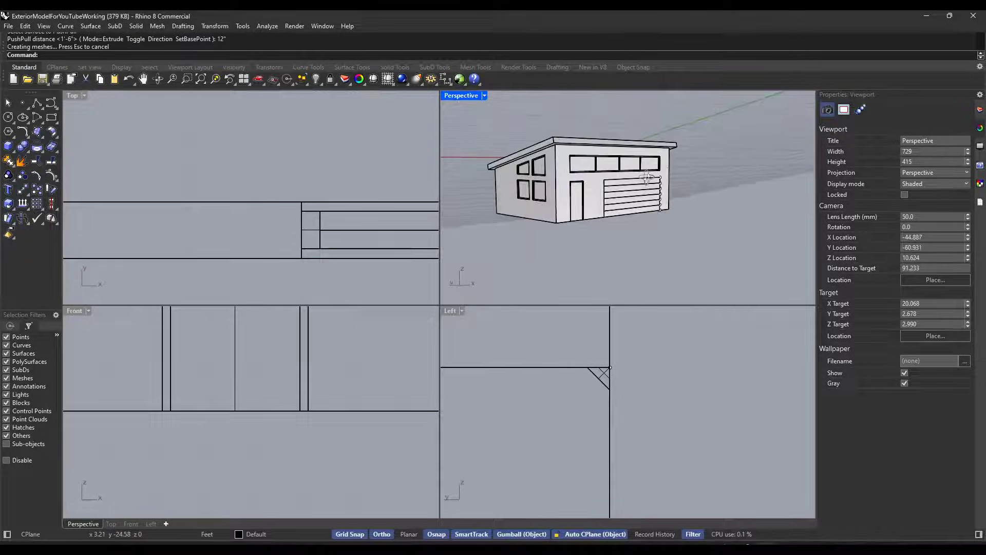